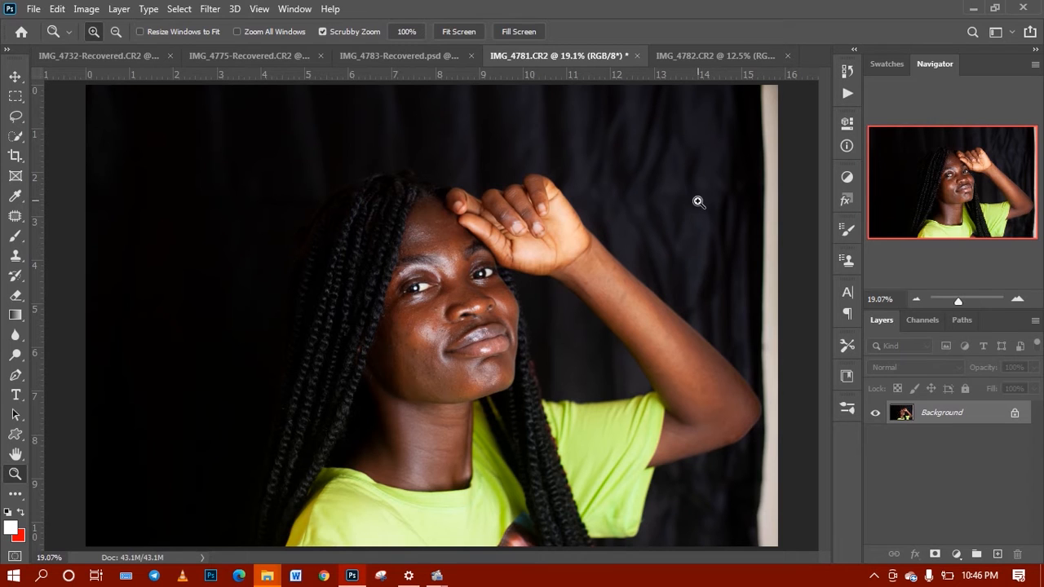
# - Clone dark curtain over the upper part of the pale strip along the photo's right edge, using a 400 px Clone Stamp brush
pyautogui.press('s')
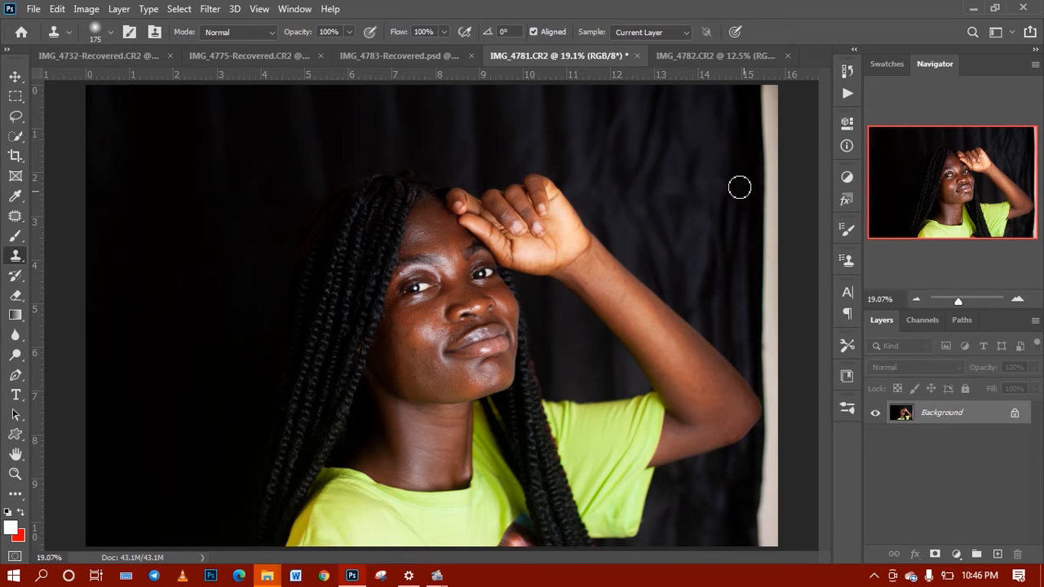
pyautogui.press(']')
pyautogui.press(']')
pyautogui.press(']')
pyautogui.press(']')
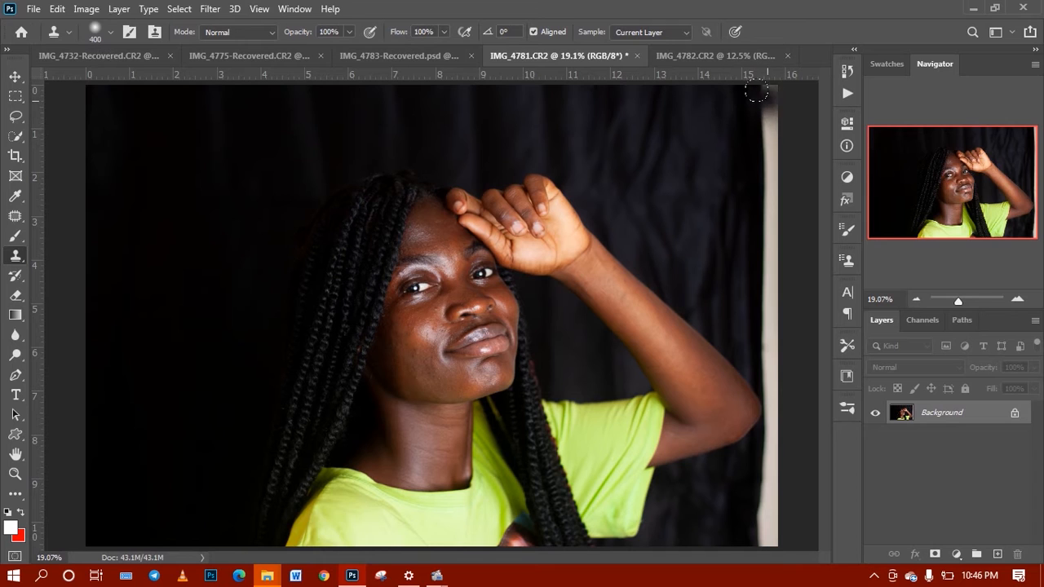
pyautogui.moveTo(753, 101); pyautogui.dragTo(762, 285)
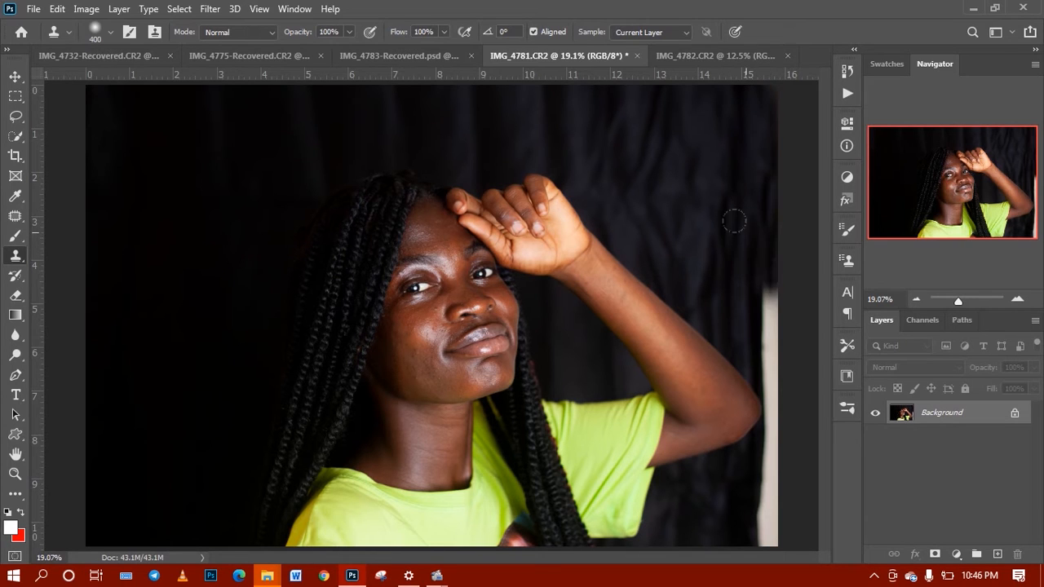
pyautogui.keyDown('alt'); pyautogui.click(745, 135); pyautogui.keyUp('alt')
pyautogui.moveTo(759, 100)
pyautogui.mouseDown()
pyautogui.moveTo(758, 125)
pyautogui.moveTo(761, 151)
pyautogui.mouseUp()
# - Clone dark curtain over the middle stretch of the pale strip beside the raised elbow with a smaller brush
pyautogui.moveTo(761, 318); pyautogui.dragTo(762, 245)
pyautogui.hotkey('ctrl', 'z')
pyautogui.press('[')
pyautogui.press('[')
pyautogui.moveTo(760, 299)
pyautogui.mouseDown()
pyautogui.moveTo(769, 333)
pyautogui.moveTo(755, 346)
pyautogui.moveTo(765, 347)
pyautogui.moveTo(774, 415)
pyautogui.moveTo(776, 377)
pyautogui.moveTo(776, 432)
pyautogui.moveTo(774, 397)
pyautogui.mouseUp()
pyautogui.press(']')
pyautogui.press(']')
pyautogui.press('[')
pyautogui.press('[')
pyautogui.press('[')
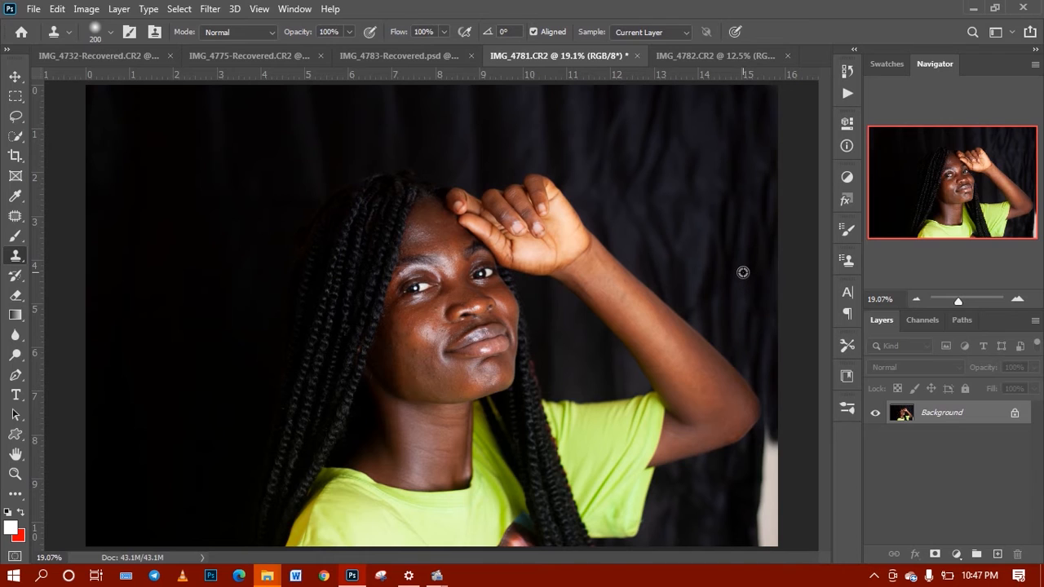
# - Cover the remaining pale strip below the elbow with cloned curtain, resampling the backdrop, and reduce the brush to 150 px
pyautogui.press(']')
pyautogui.moveTo(769, 428)
pyautogui.mouseDown()
pyautogui.moveTo(761, 501)
pyautogui.moveTo(693, 519)
pyautogui.moveTo(772, 476)
pyautogui.moveTo(754, 468)
pyautogui.moveTo(752, 508)
pyautogui.moveTo(723, 465)
pyautogui.moveTo(748, 470)
pyautogui.moveTo(765, 493)
pyautogui.moveTo(758, 518)
pyautogui.moveTo(765, 505)
pyautogui.moveTo(754, 530)
pyautogui.mouseUp()
pyautogui.press(']')
pyautogui.press(']')
pyautogui.hotkey('ctrl', 'z')
pyautogui.keyDown('alt'); pyautogui.click(731, 472); pyautogui.keyUp('alt')
pyautogui.press('[')
pyautogui.press('[')
pyautogui.press(']')
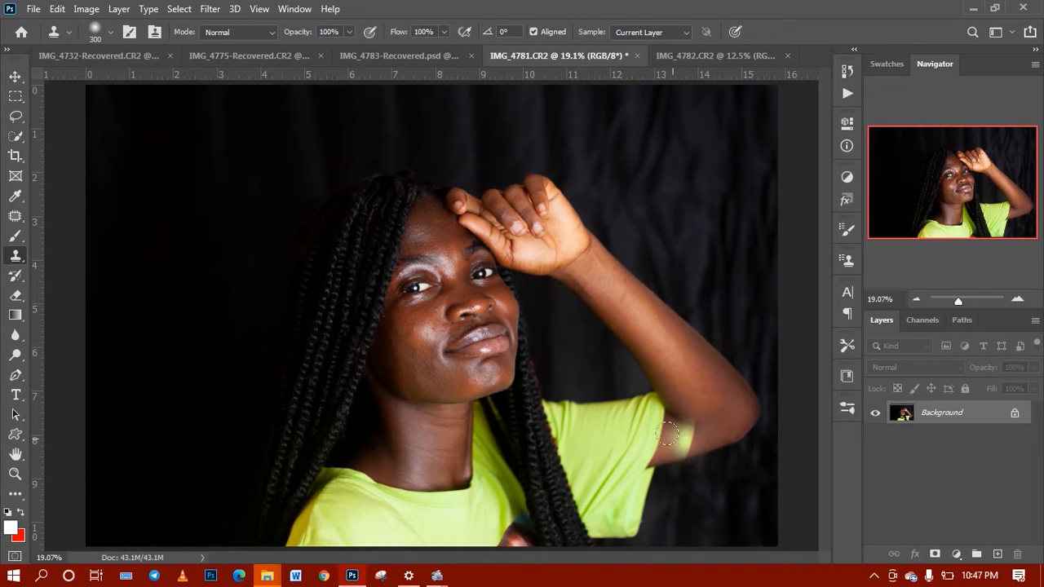
pyautogui.press('[')
pyautogui.press('[')
pyautogui.press('[')
pyautogui.press('[')
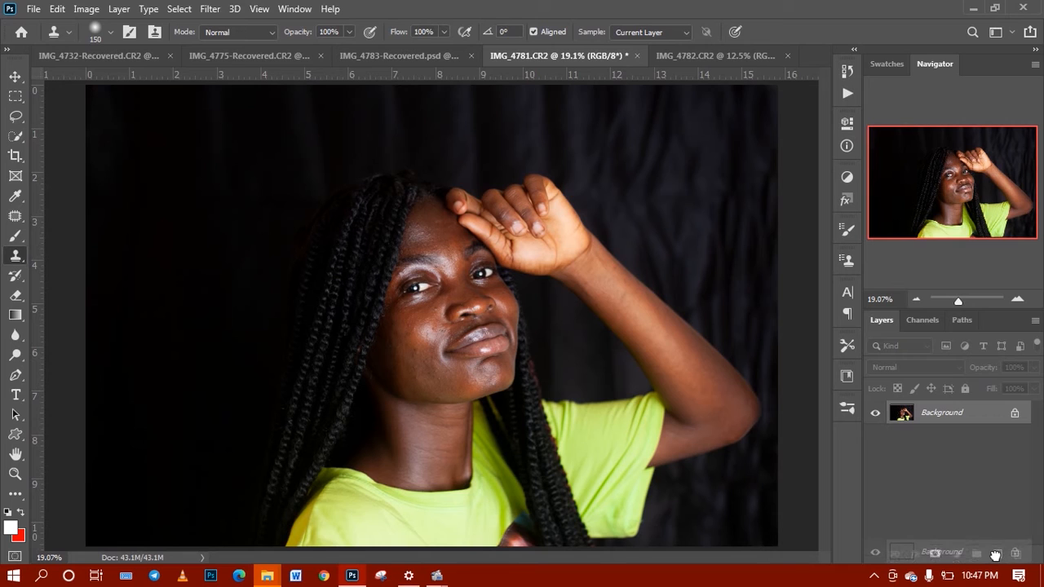
# - Duplicate the Background layer twice and rename the lower copy "colour"
pyautogui.hotkey('ctrl', 'j')
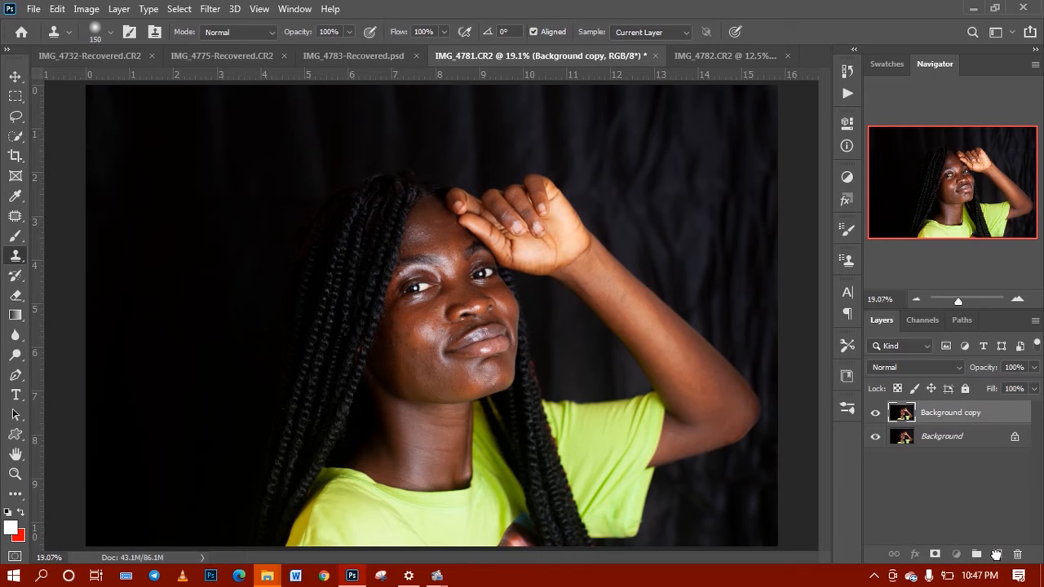
pyautogui.hotkey('ctrl', 'j')
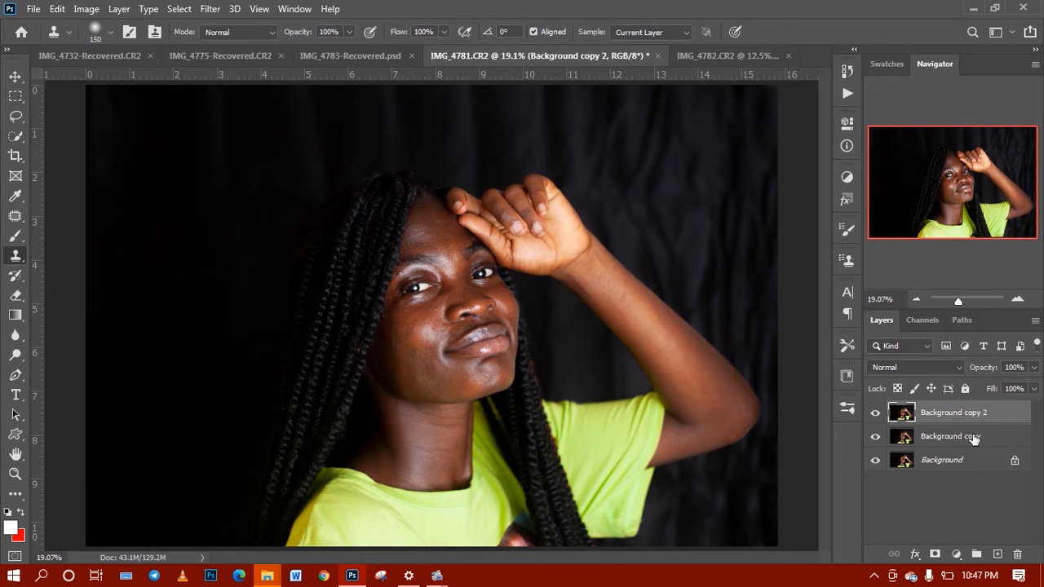
pyautogui.click(959, 438)
pyautogui.doubleClick(954, 436)
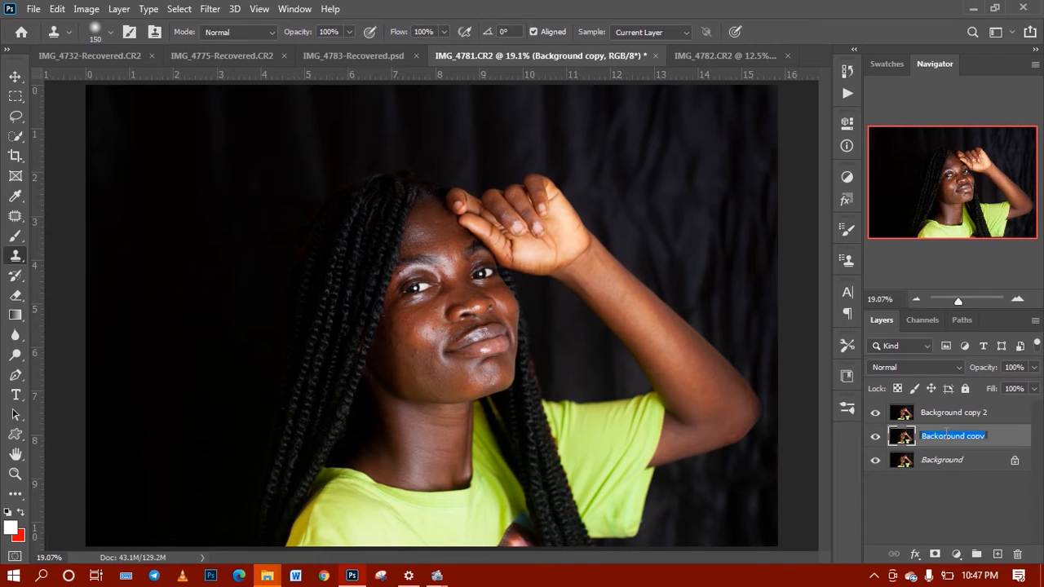
pyautogui.write('colour')
# - Rename the uppermost Background copy "high frequency"
pyautogui.click(990, 414)
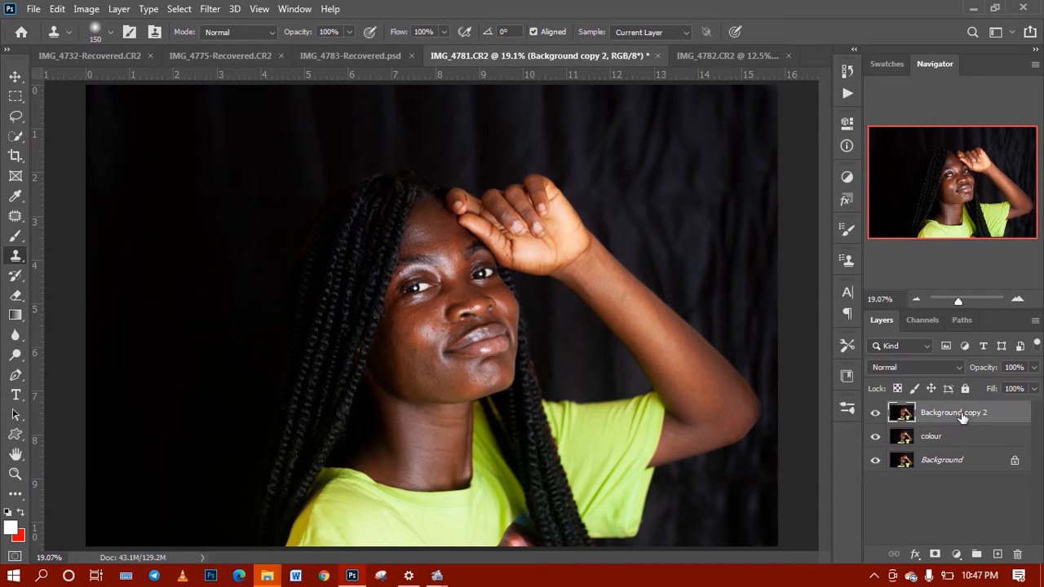
pyautogui.doubleClick(963, 415)
pyautogui.write('high frequency')
pyautogui.press('Return')
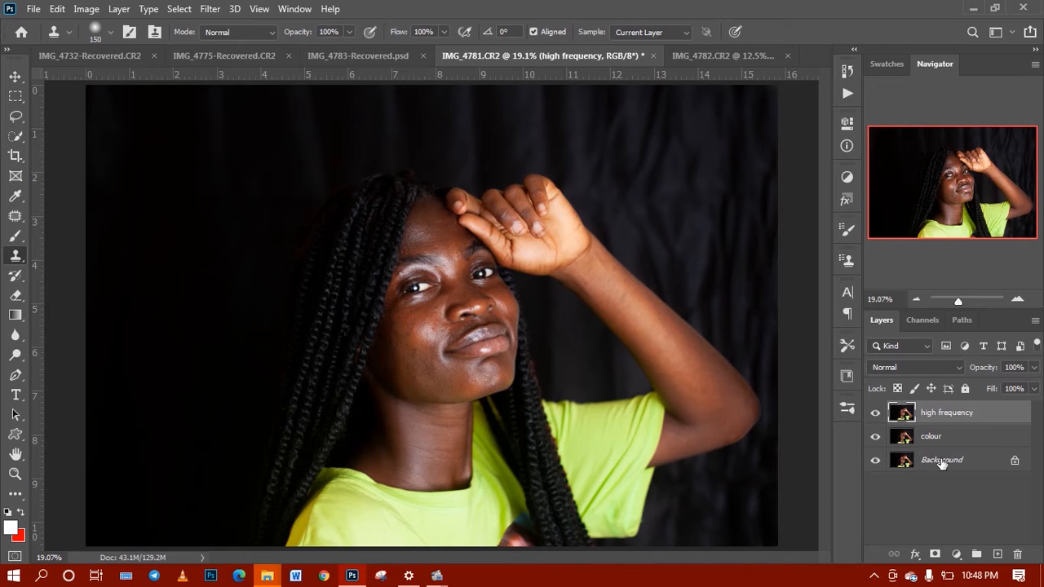
# - Group the colour and high frequency layers together and expand the new group
pyautogui.click(984, 444)
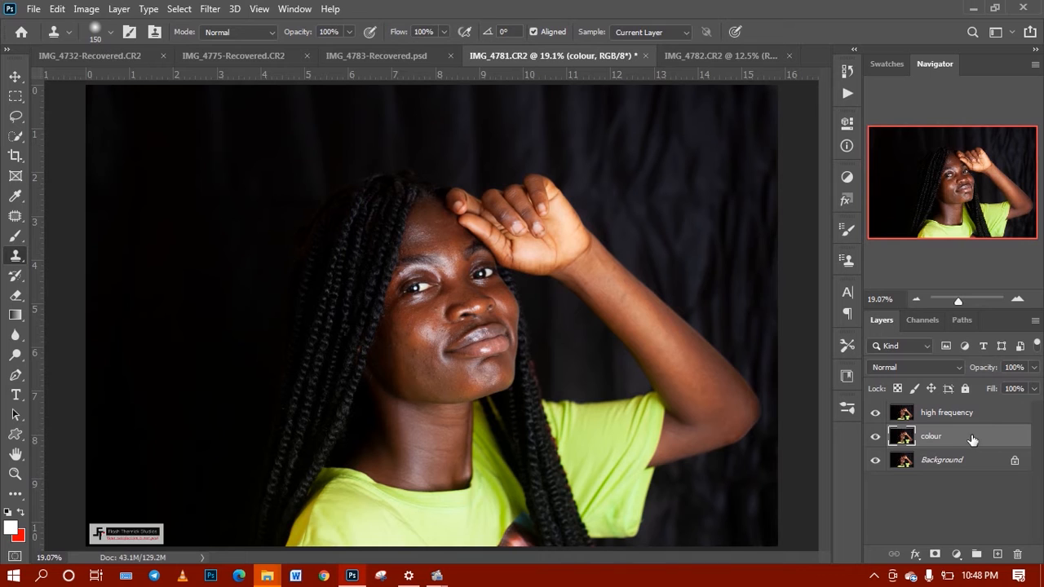
pyautogui.keyDown('shift'); pyautogui.click(994, 414); pyautogui.keyUp('shift')
pyautogui.moveTo(993, 437); pyautogui.dragTo(982, 555)
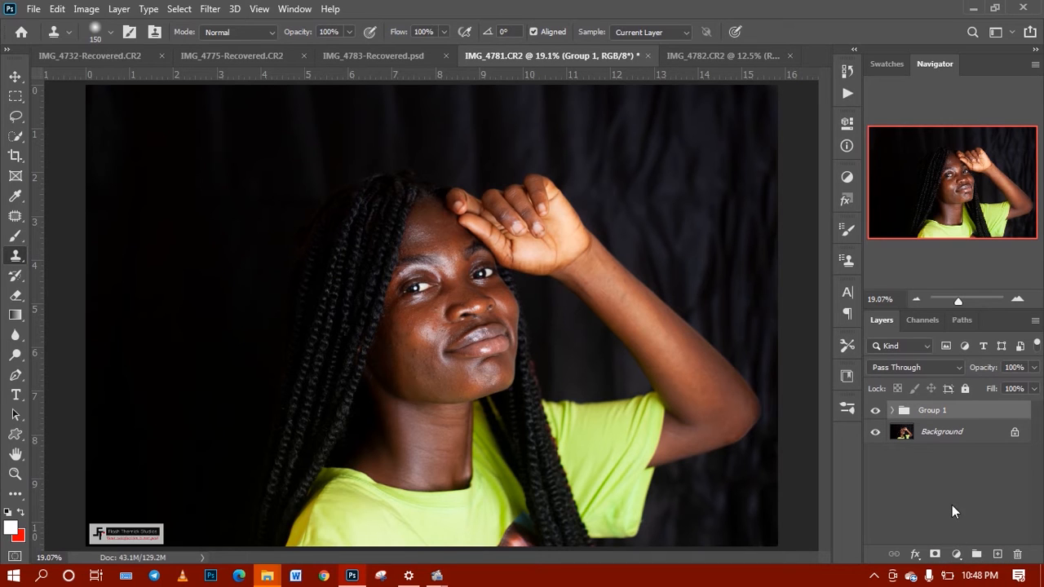
pyautogui.click(892, 412)
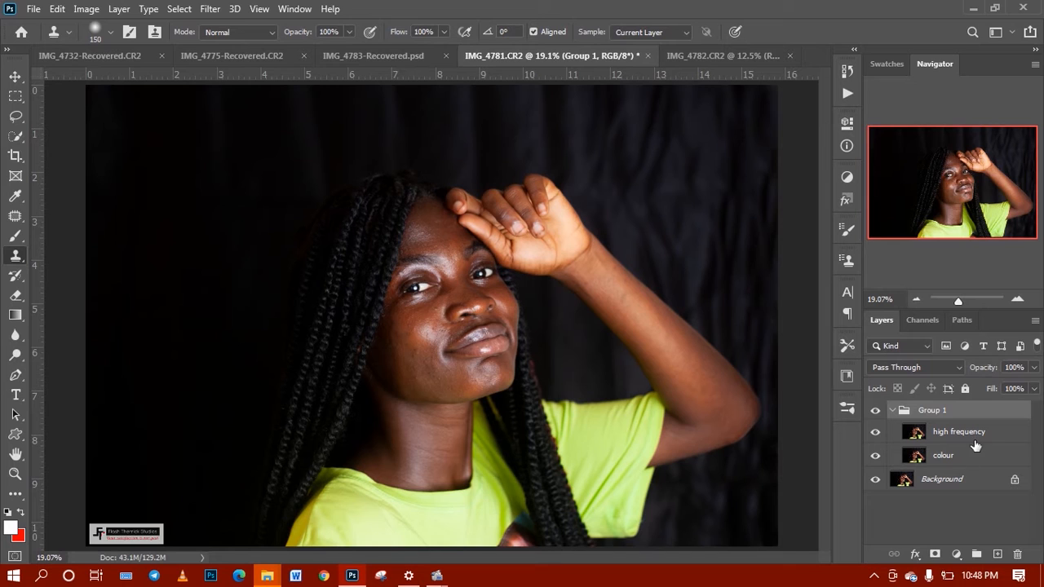
# - Hide the high frequency layer and apply a Gaussian Blur with a 7-pixel radius to the colour layer
pyautogui.click(893, 437)
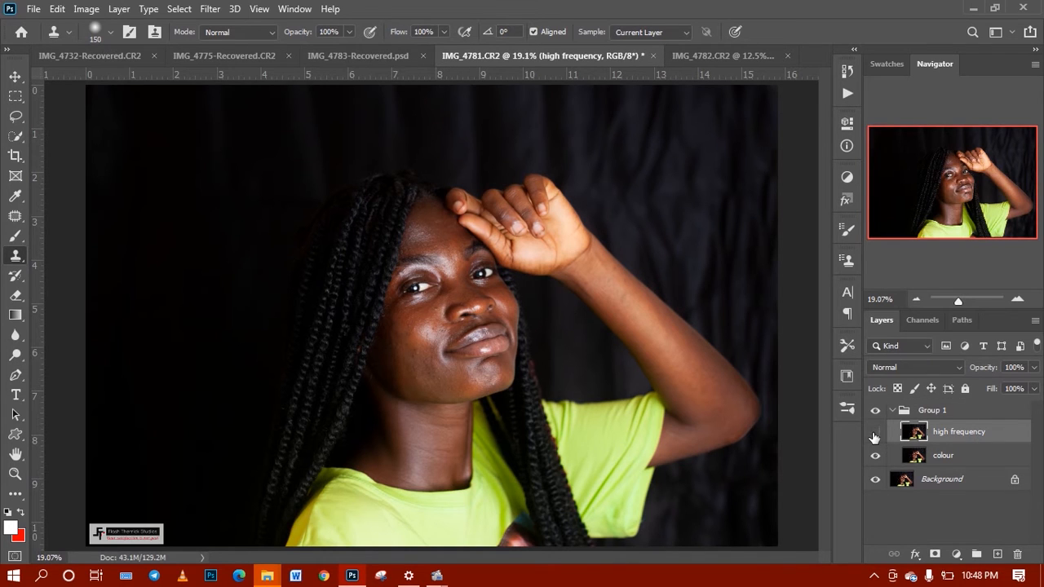
pyautogui.click(875, 433)
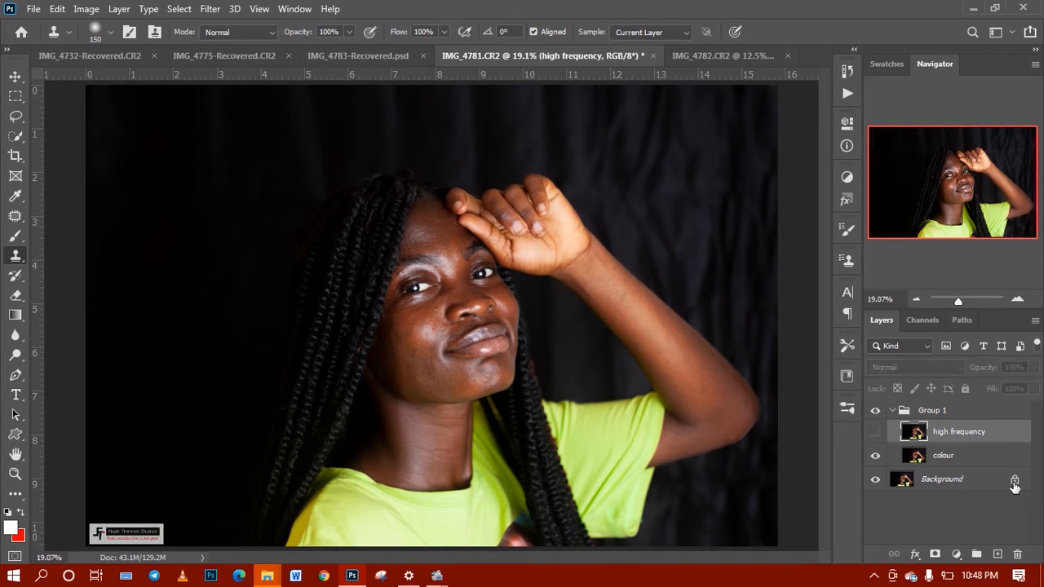
pyautogui.click(985, 460)
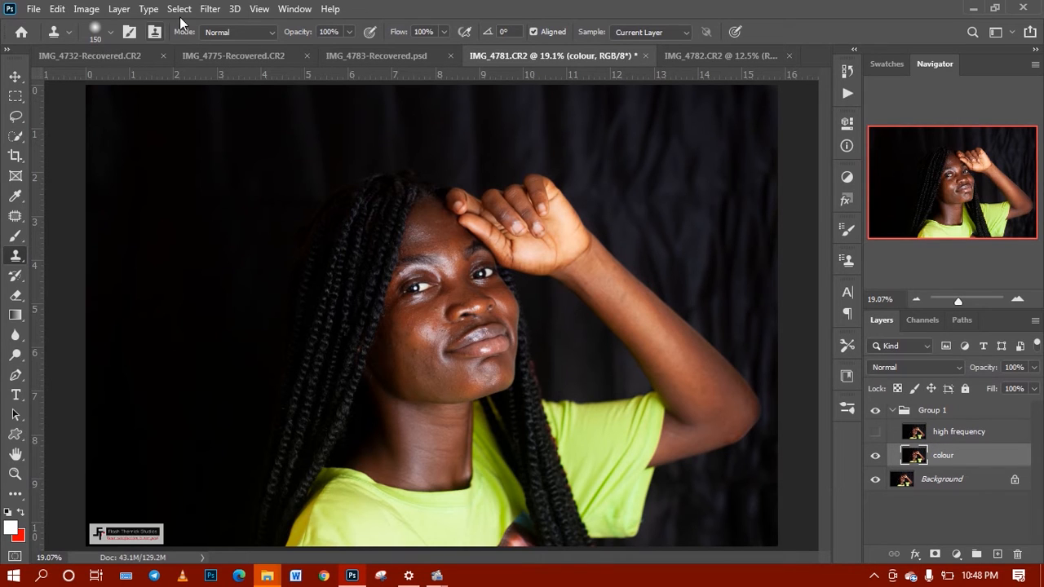
pyautogui.click(201, 14)
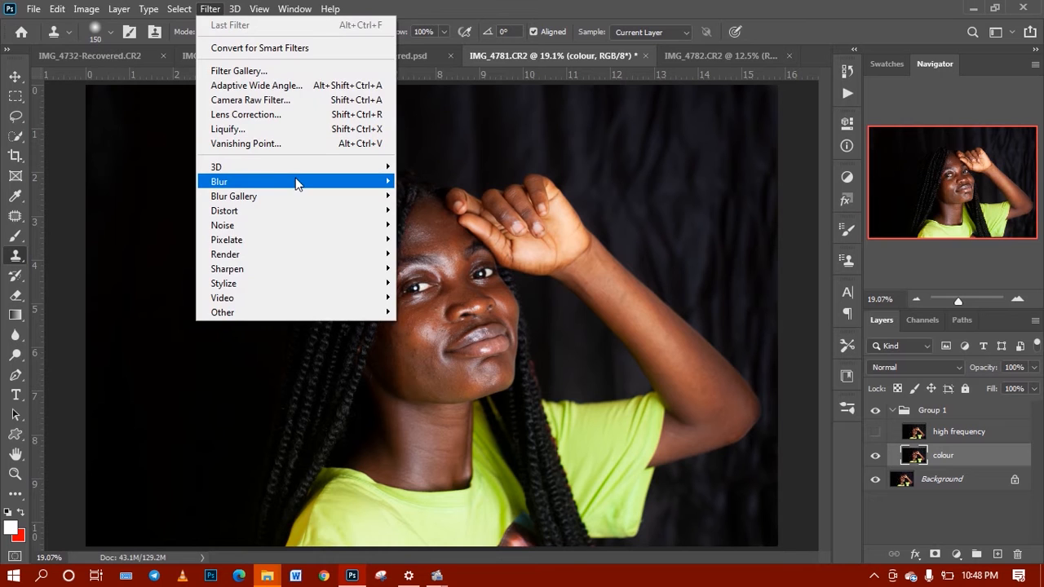
pyautogui.moveTo(297, 183)
pyautogui.click(432, 241)
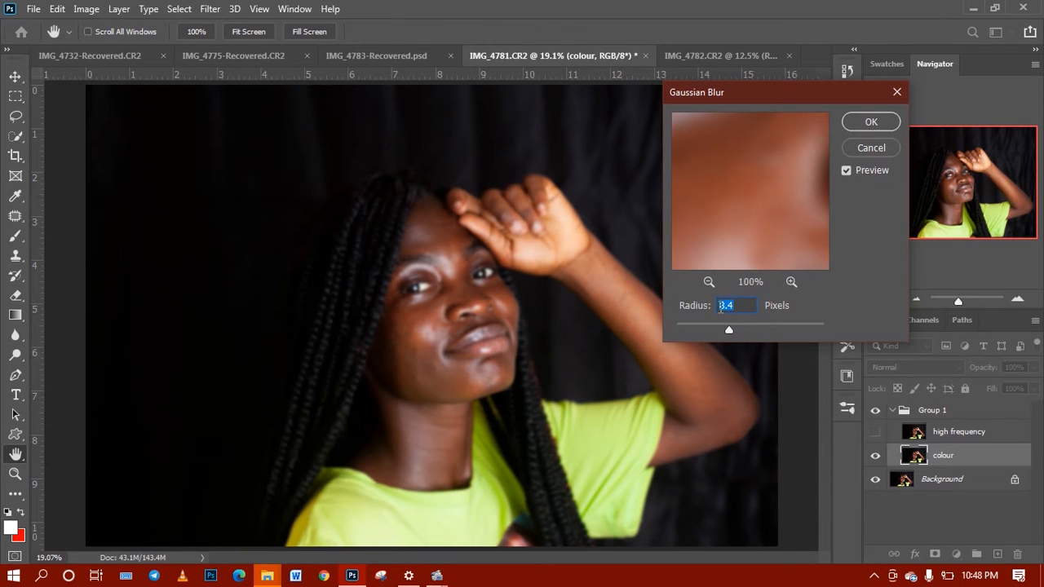
pyautogui.moveTo(727, 327); pyautogui.dragTo(737, 331)
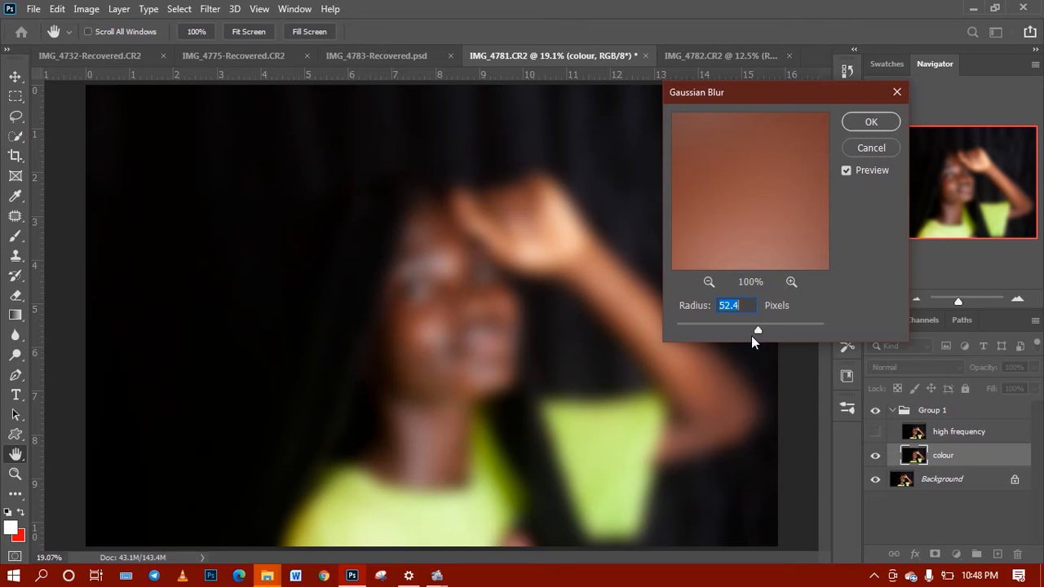
pyautogui.click(715, 323)
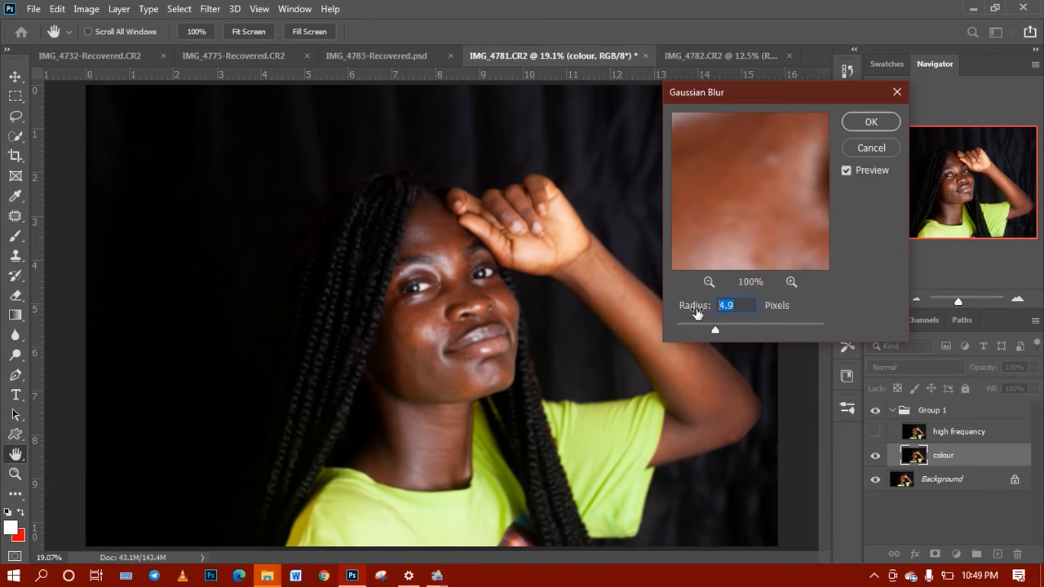
pyautogui.write('7')
pyautogui.press('Tab')
pyautogui.click(871, 122)
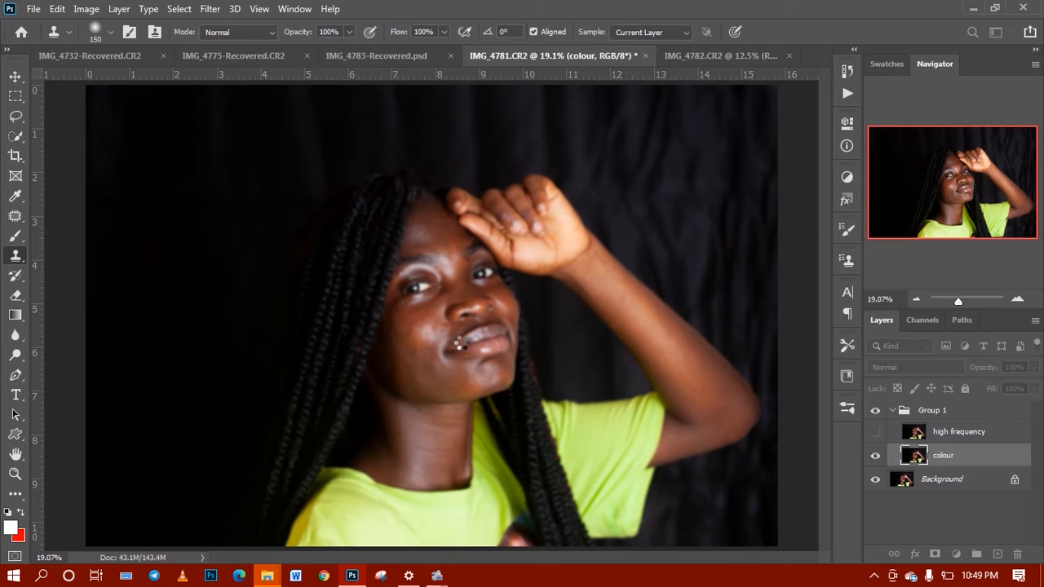
# - Show the high frequency layer and run Apply Image on it with the colour layer as source, Subtract blending, scale 2 and offset 128
pyautogui.click(1008, 441)
pyautogui.click(875, 431)
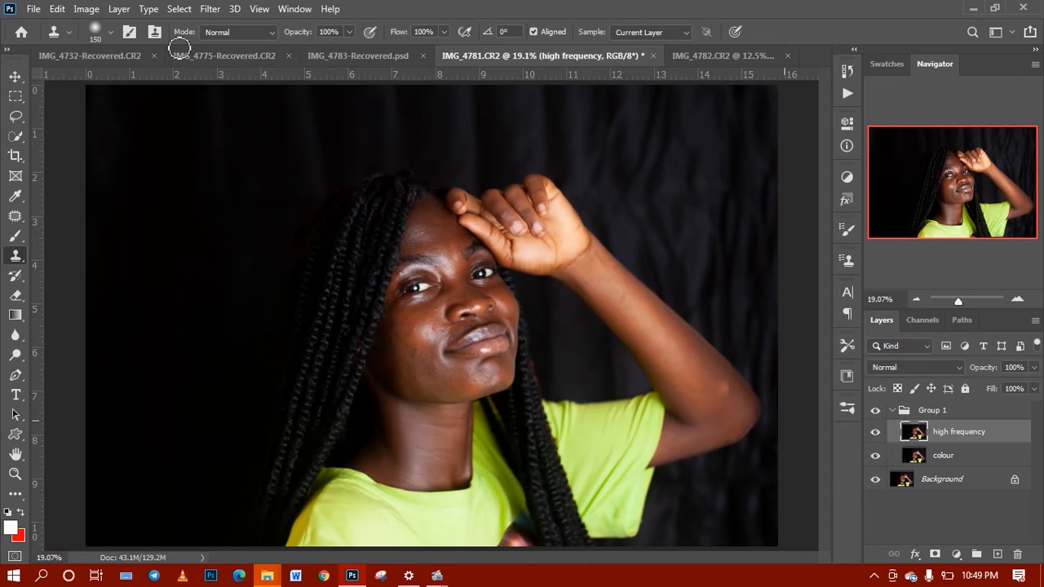
pyautogui.click(86, 9)
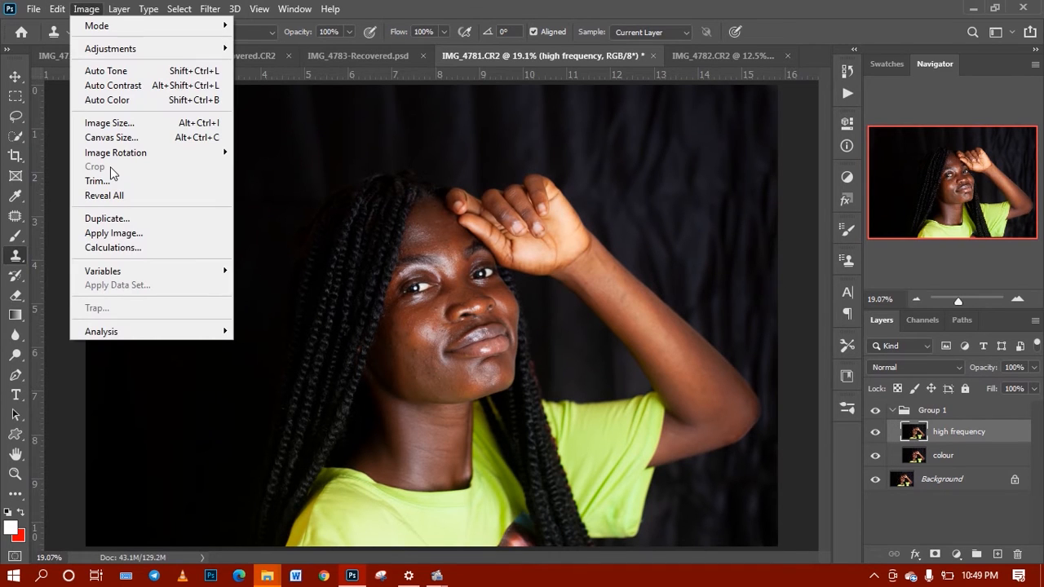
pyautogui.click(114, 233)
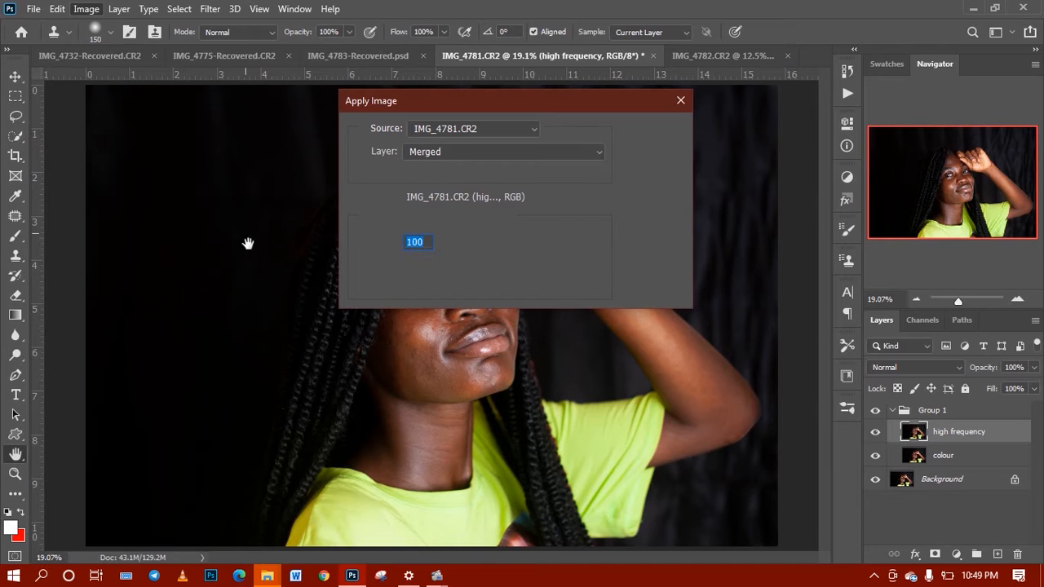
pyautogui.click(491, 150)
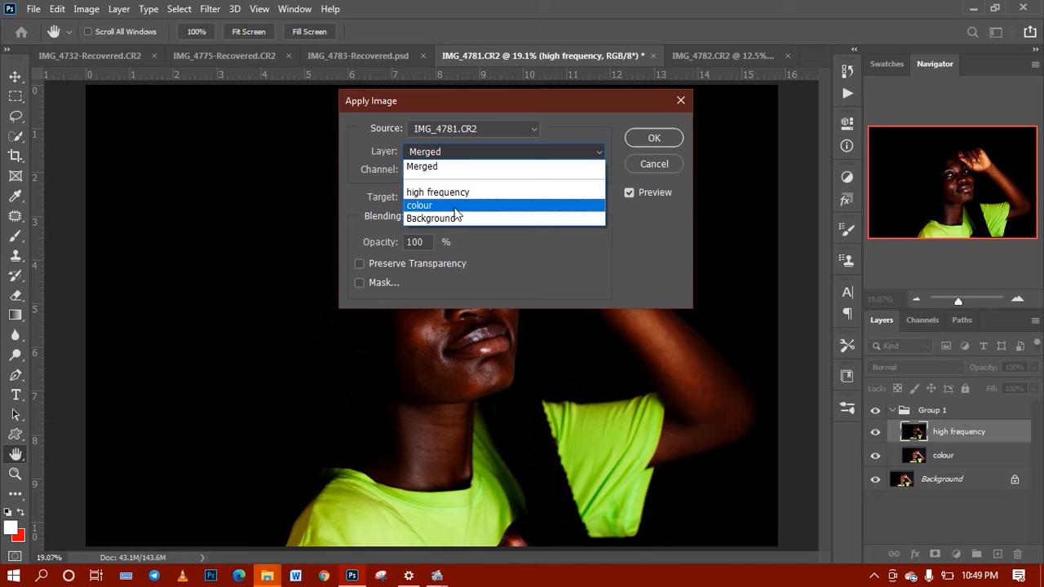
pyautogui.click(455, 209)
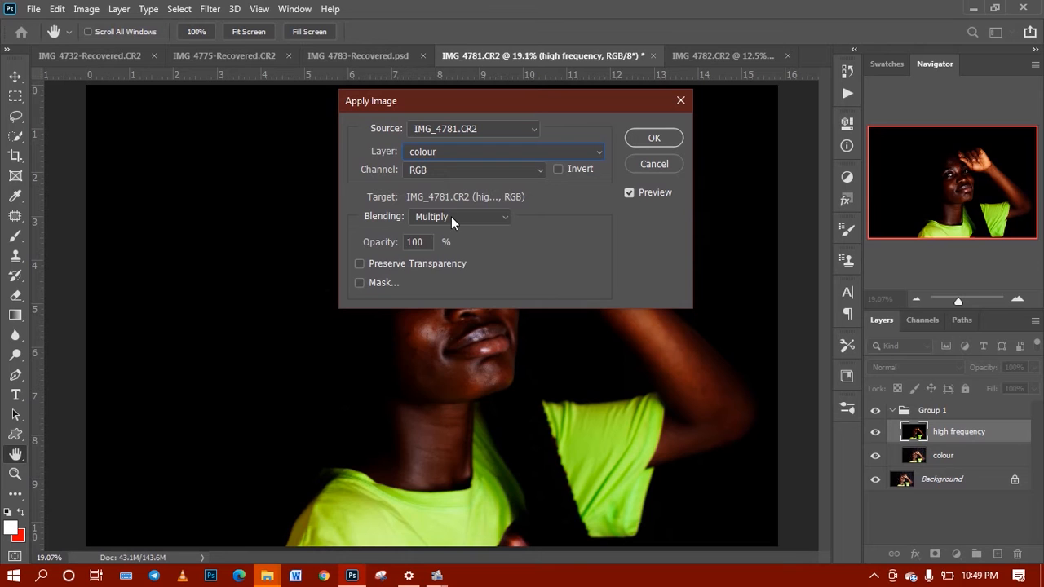
pyautogui.click(452, 214)
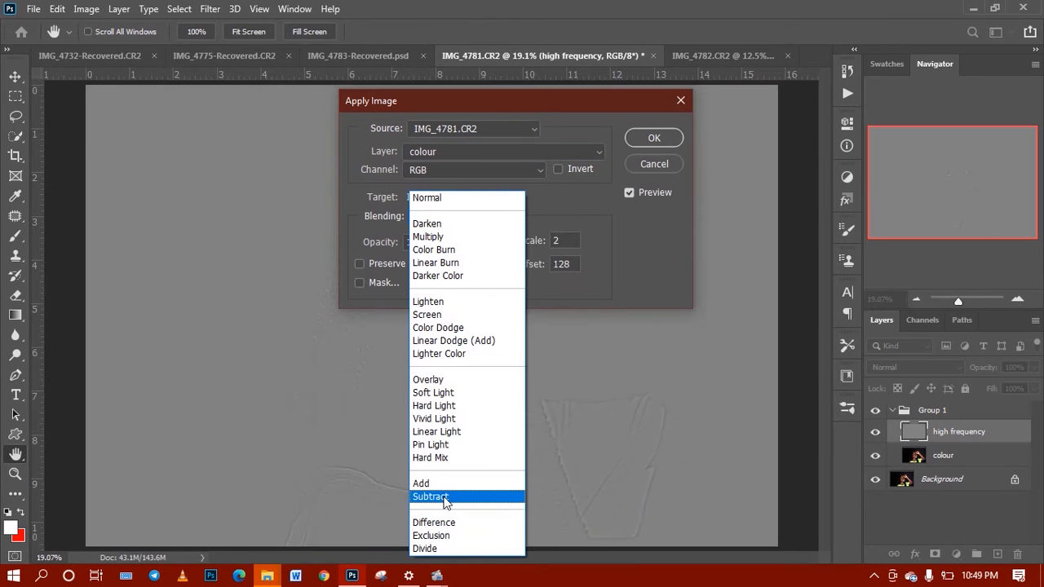
pyautogui.click(443, 496)
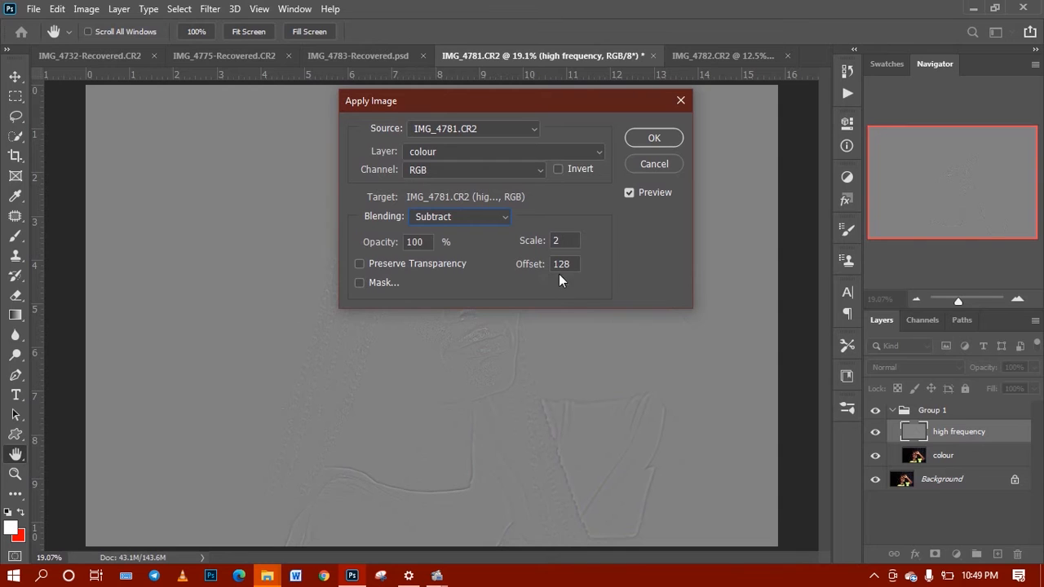
pyautogui.click(652, 138)
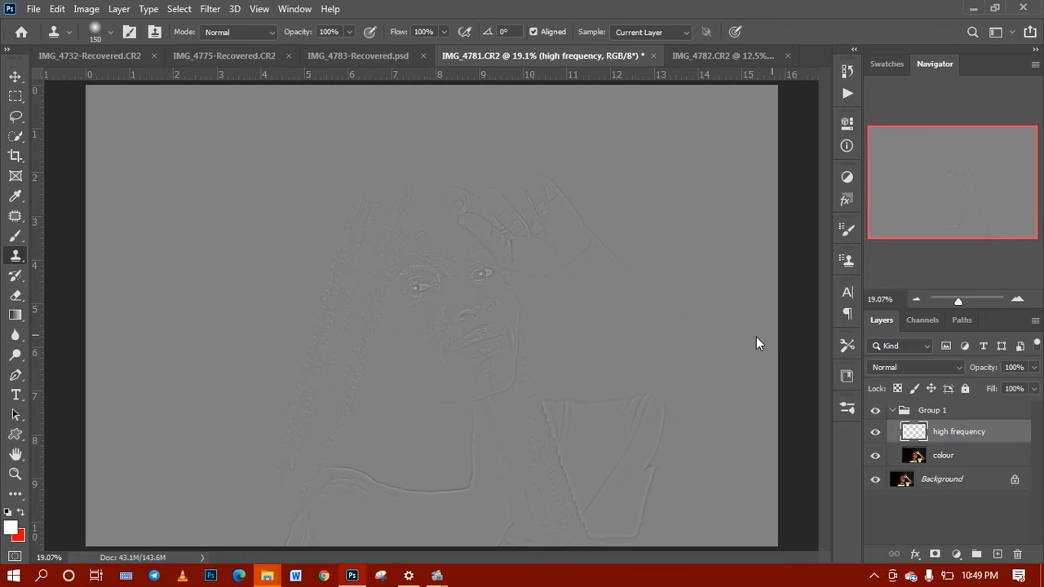
# - Rename the layer group "FREUENCY SEPATION" and select the high frequency layer inside it
pyautogui.doubleClick(930, 412)
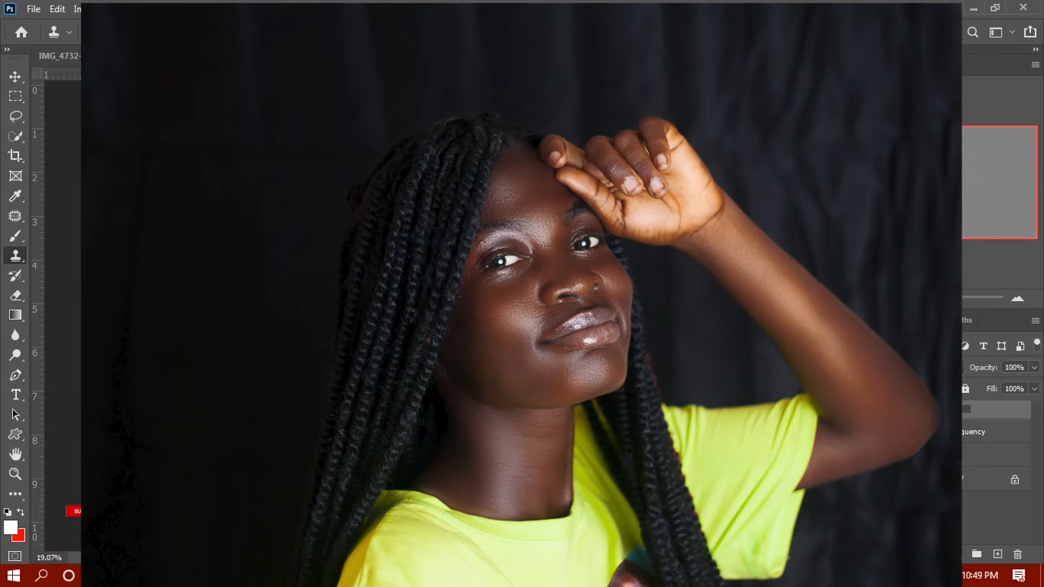
pyautogui.write('FREUENCY')
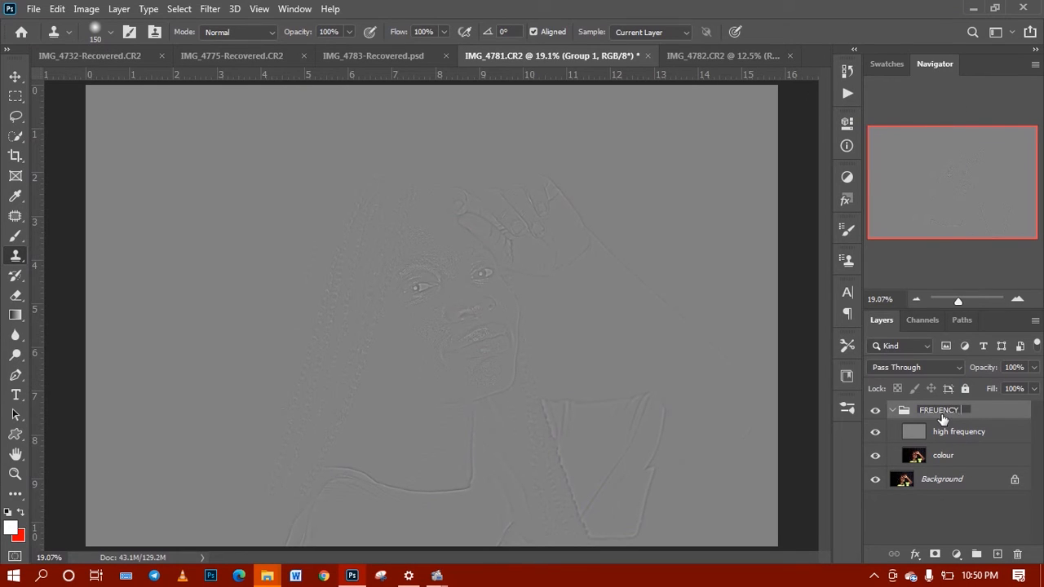
pyautogui.write(' SEPATION')
pyautogui.press('Return')
pyautogui.click(891, 410)
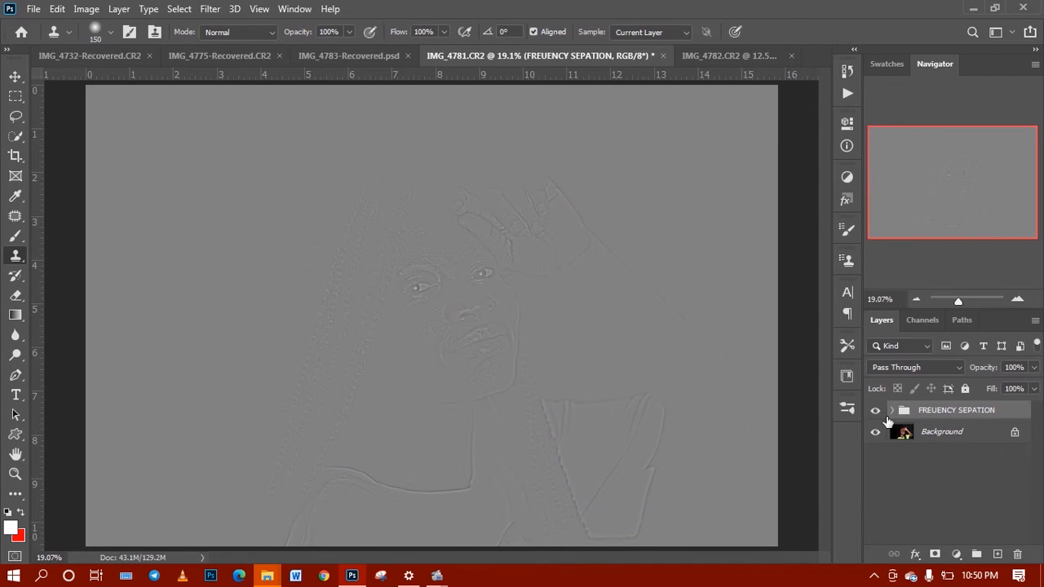
pyautogui.click(891, 410)
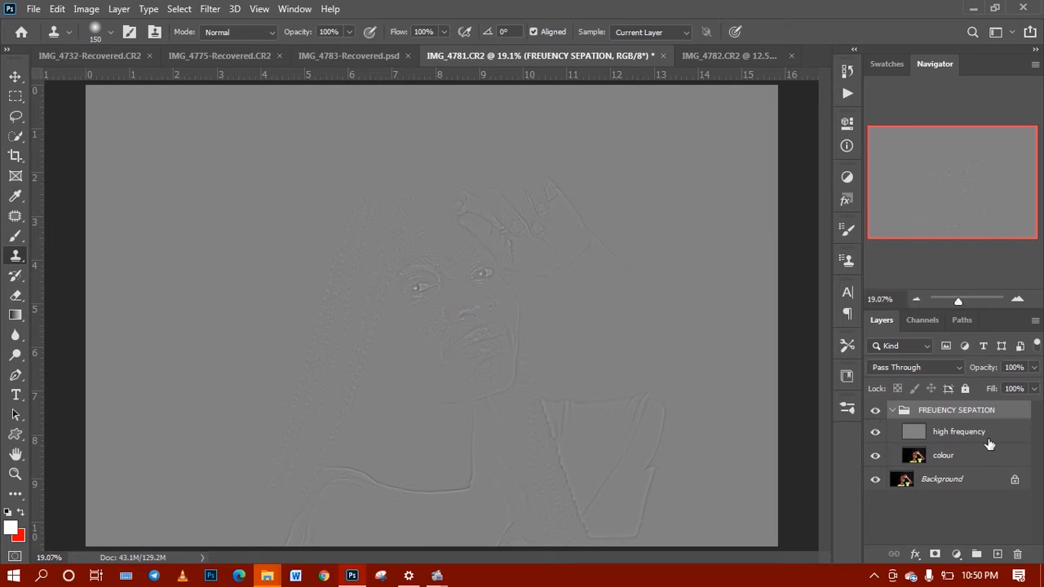
pyautogui.click(993, 437)
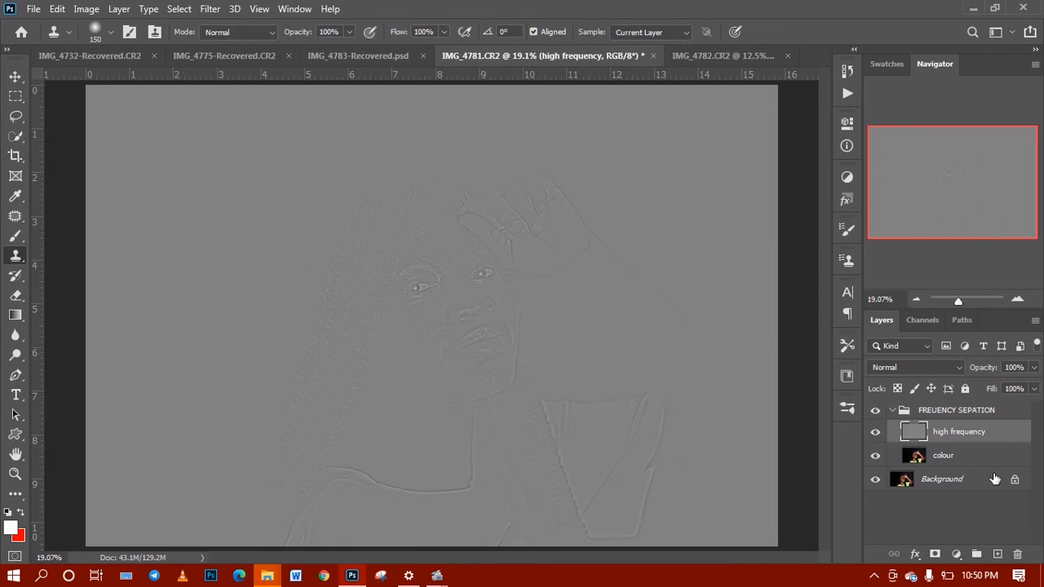
# - Set the high frequency layer's blend mode to Linear Light and select the colour layer
pyautogui.click(962, 367)
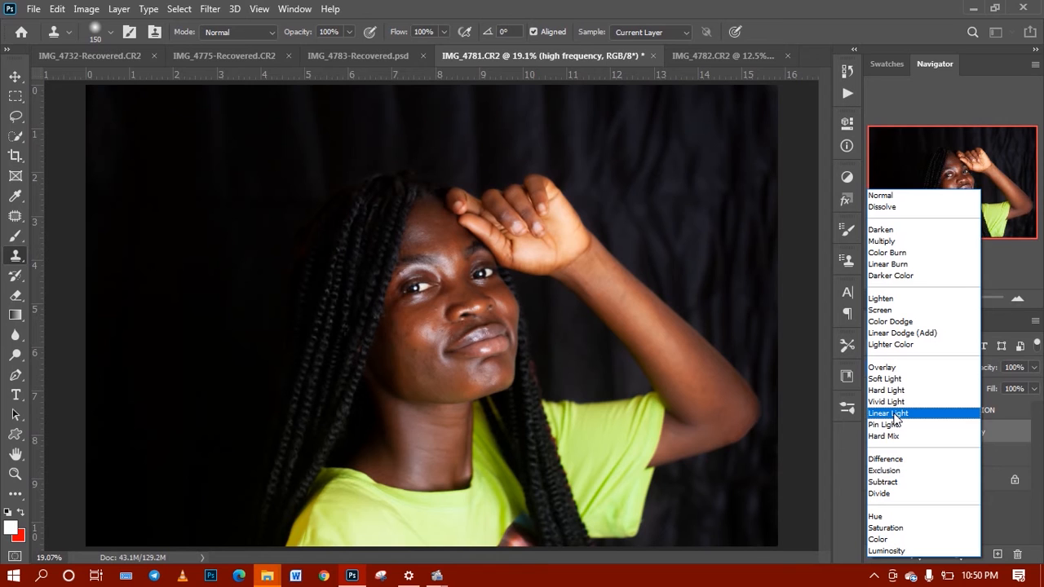
pyautogui.click(895, 414)
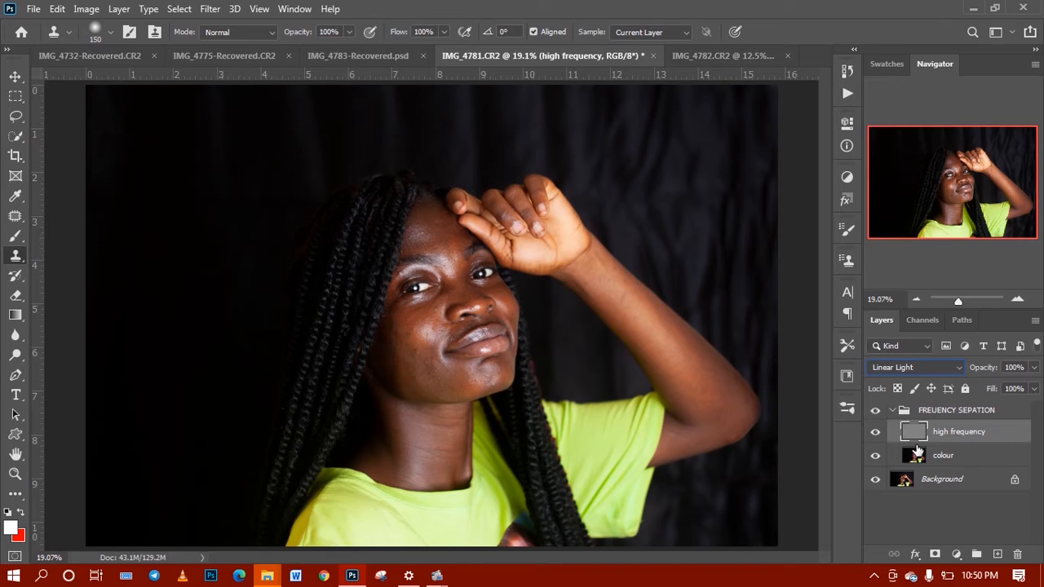
pyautogui.click(955, 457)
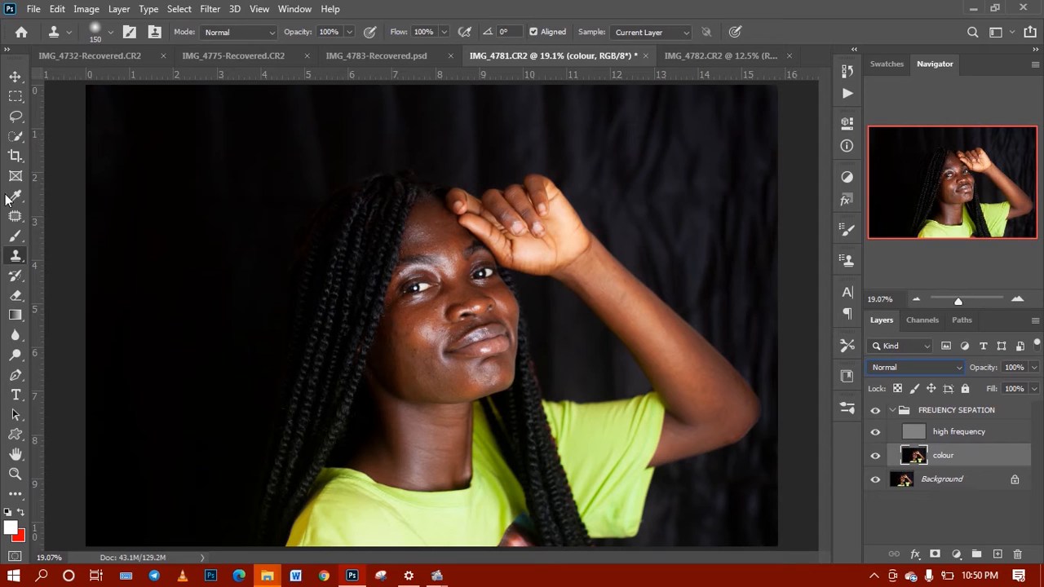
# - Switch to the Mixer Brush, clean the brush and set its Wet value to 9%
pyautogui.click(15, 236)
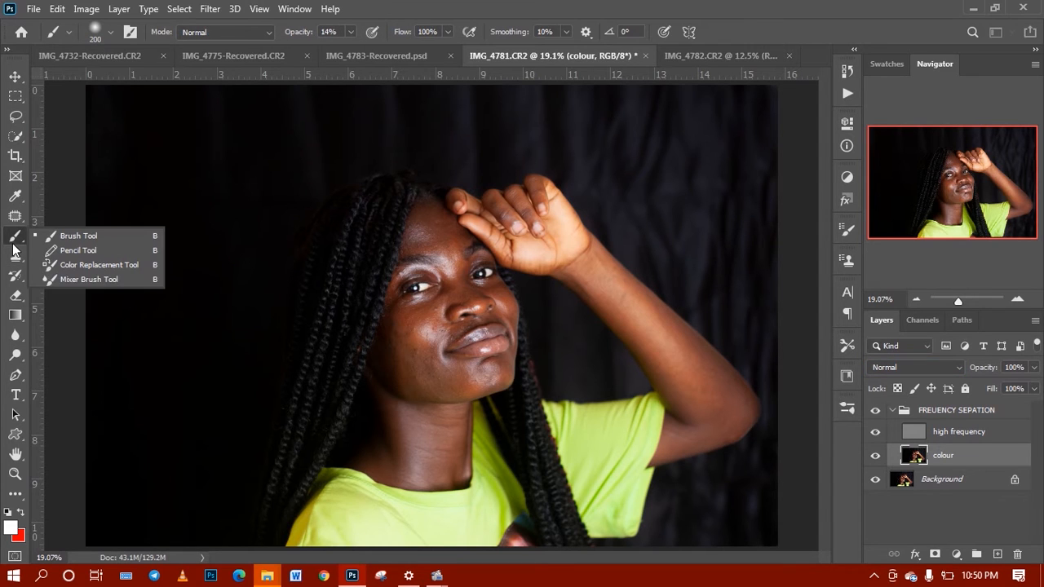
pyautogui.click(59, 282)
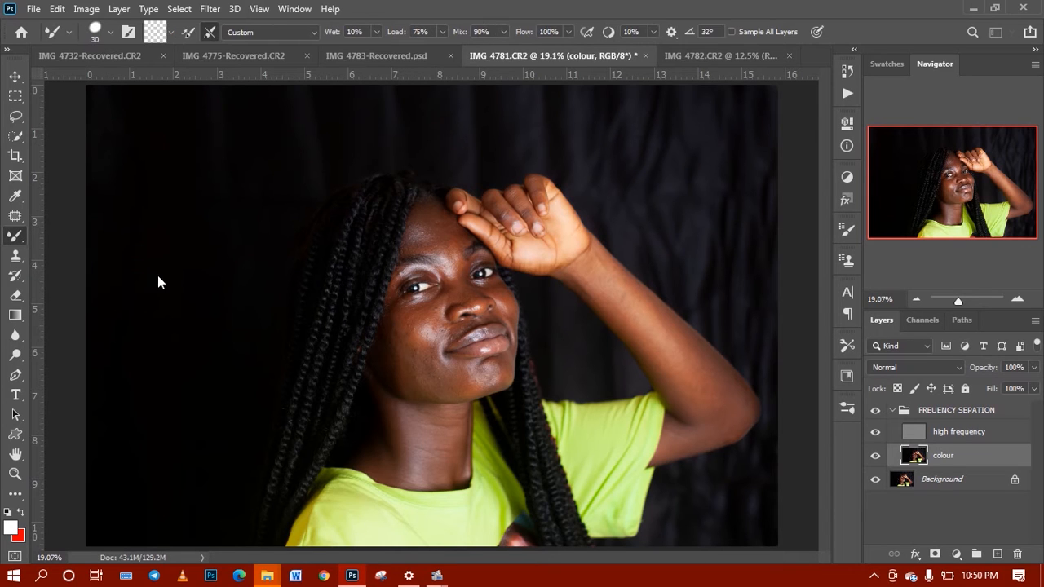
pyautogui.click(169, 33)
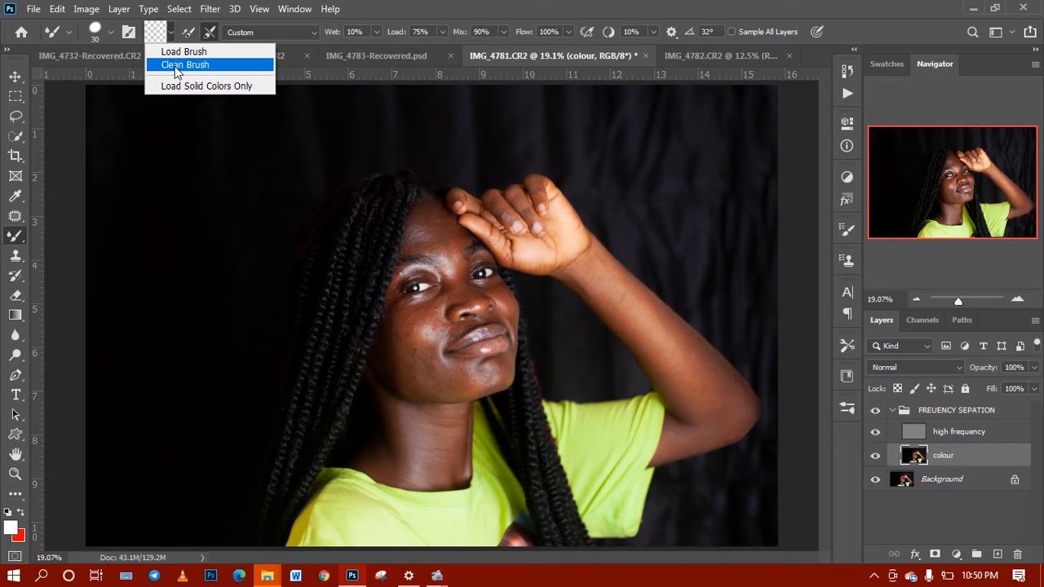
pyautogui.click(176, 66)
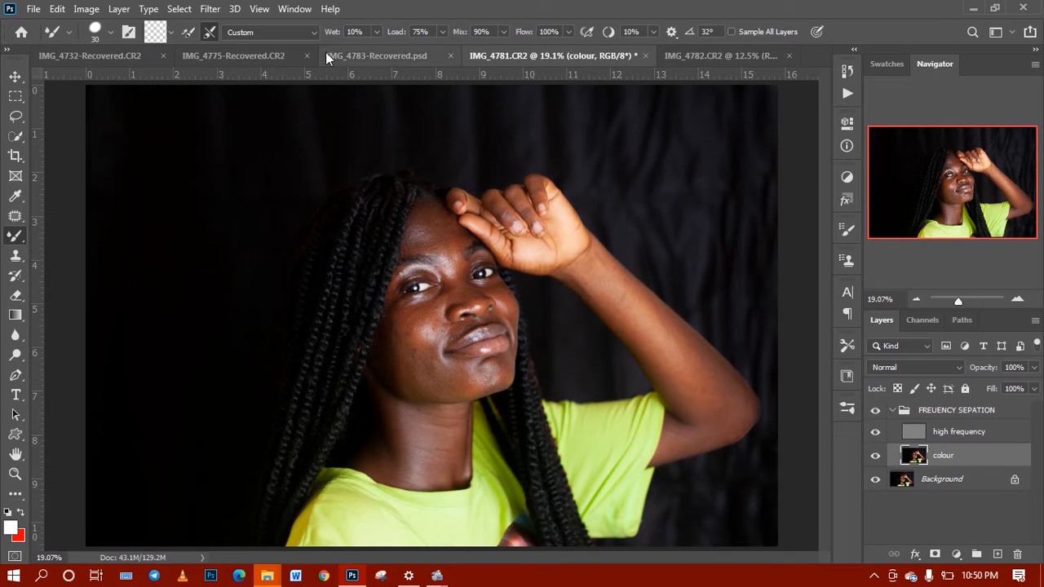
pyautogui.click(366, 33)
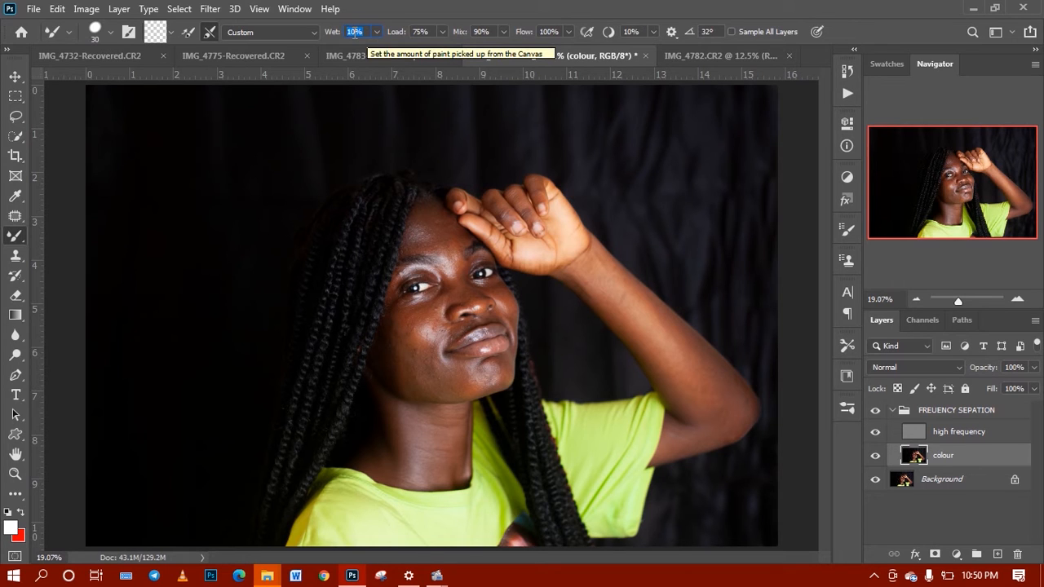
pyautogui.write('9')
pyautogui.press('Return')
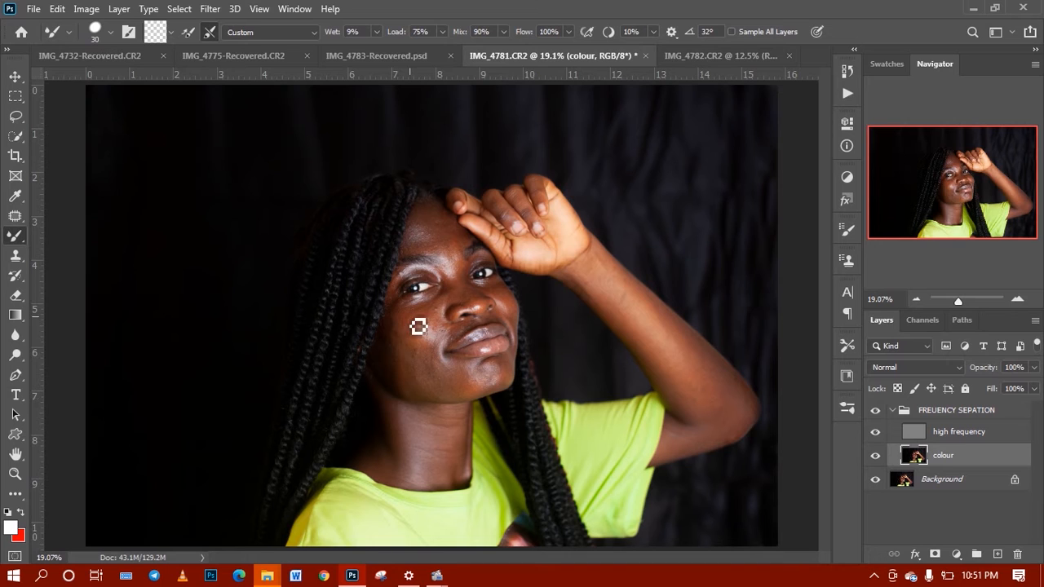
# - Rotate the Mixer Brush tip to an angle of -60°
pyautogui.rightClick(432, 360)
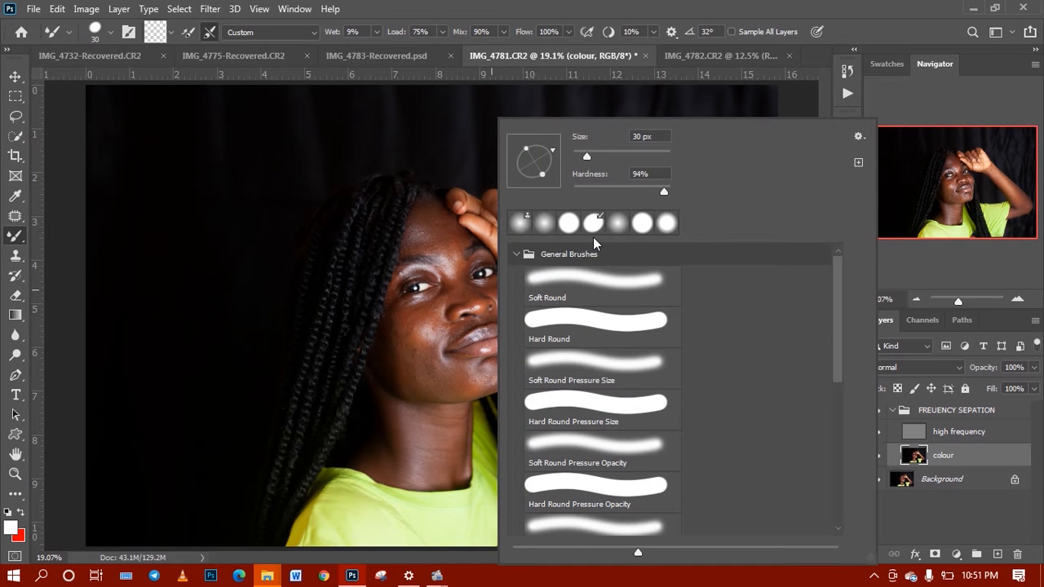
pyautogui.moveTo(549, 187); pyautogui.dragTo(548, 187)
pyautogui.click(955, 36)
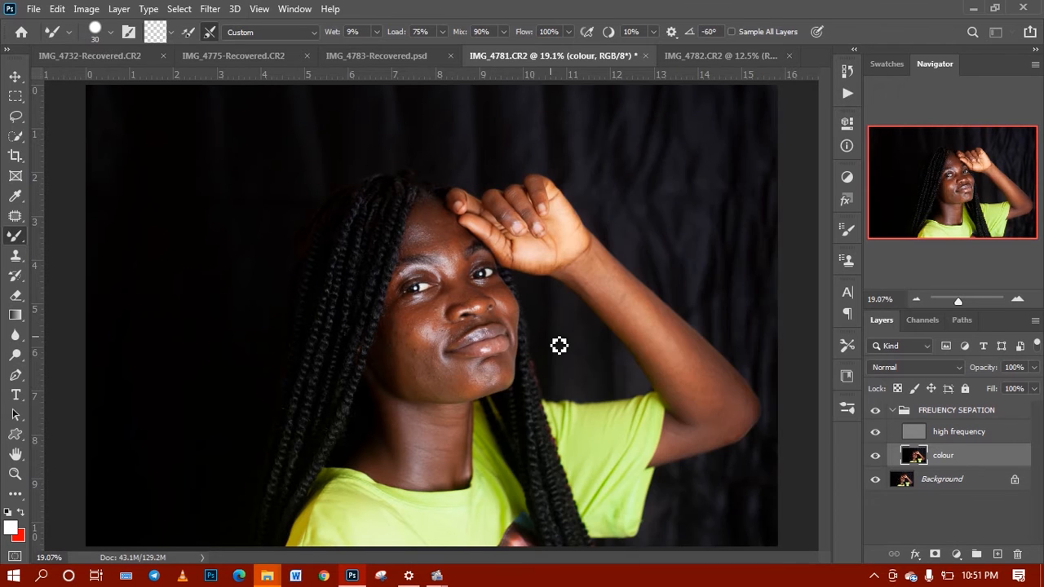
# - Add a Black & White adjustment layer above the high frequency layer and set its Reds to -30
pyautogui.press('z')
pyautogui.click(386, 306)
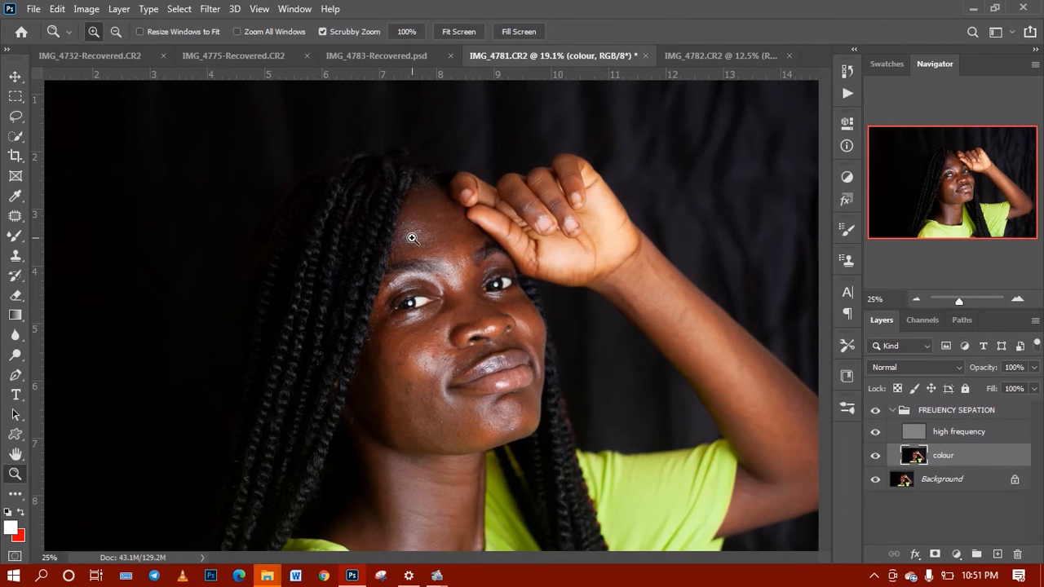
pyautogui.click(411, 238)
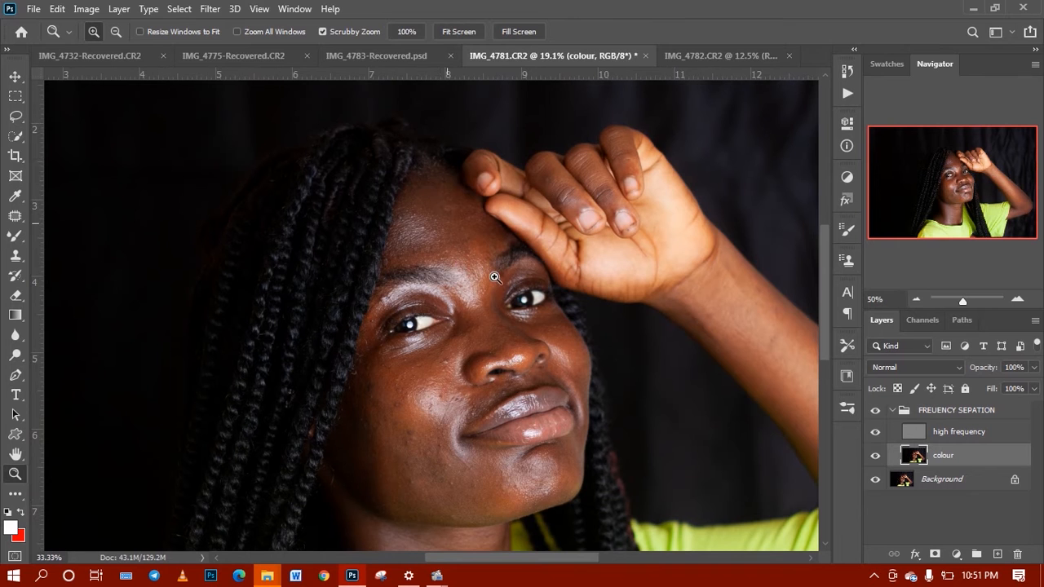
pyautogui.click(461, 265)
pyautogui.click(448, 234)
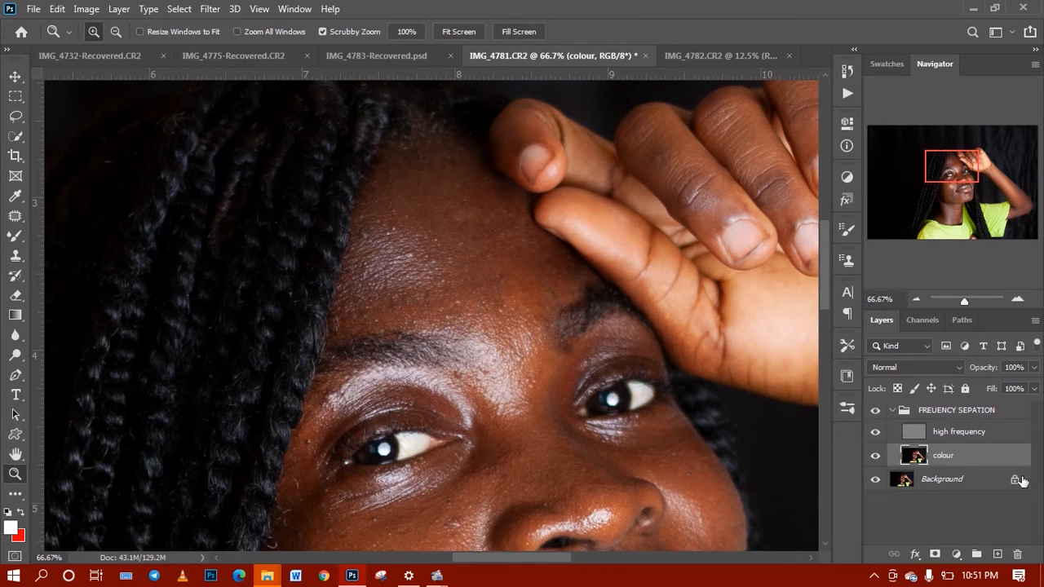
pyautogui.hotkey('shift', 'alt', 'j')
pyautogui.click(1007, 437)
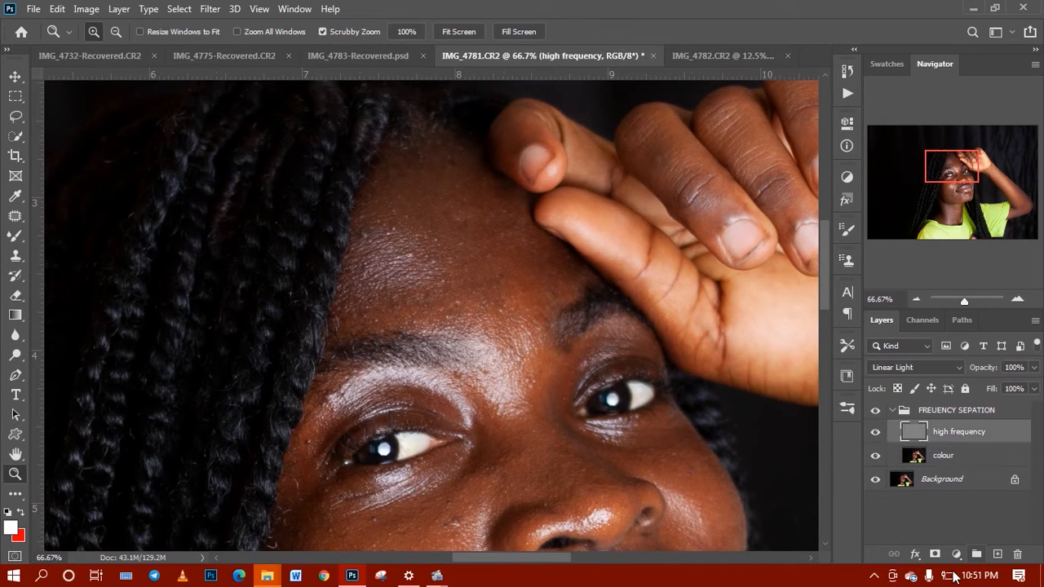
pyautogui.click(956, 555)
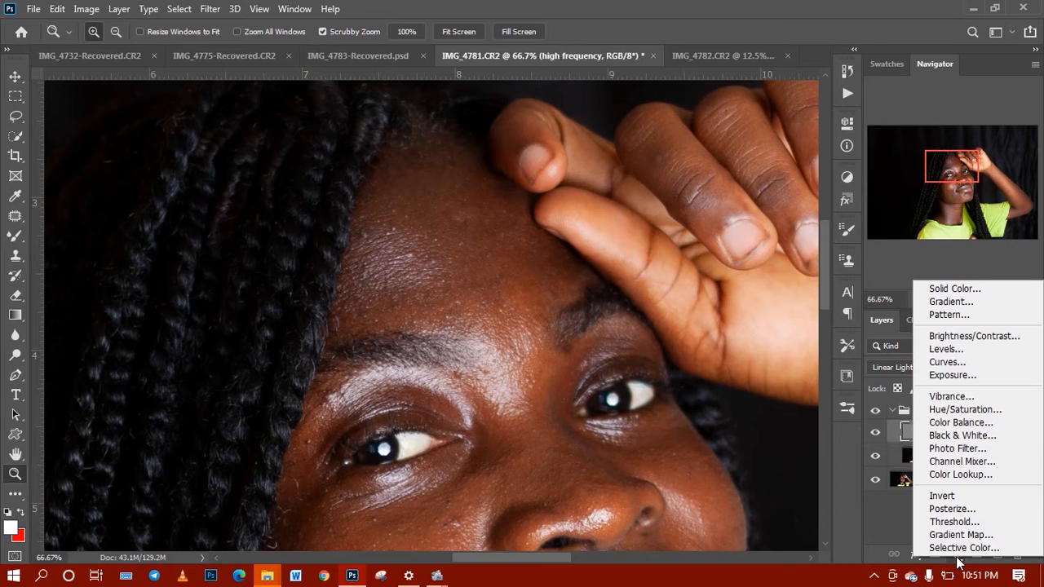
pyautogui.click(949, 436)
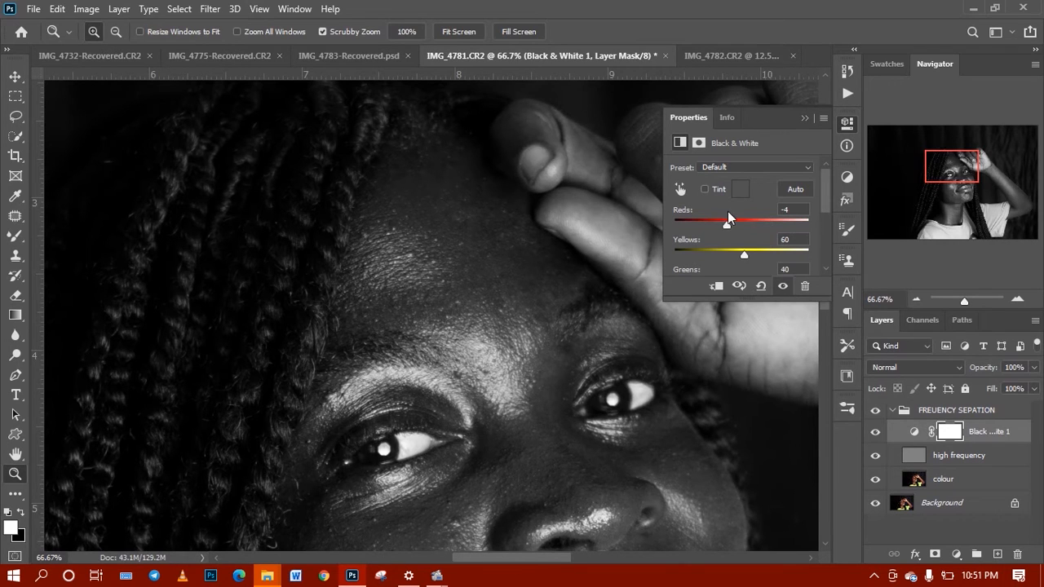
pyautogui.moveTo(722, 228); pyautogui.dragTo(722, 229)
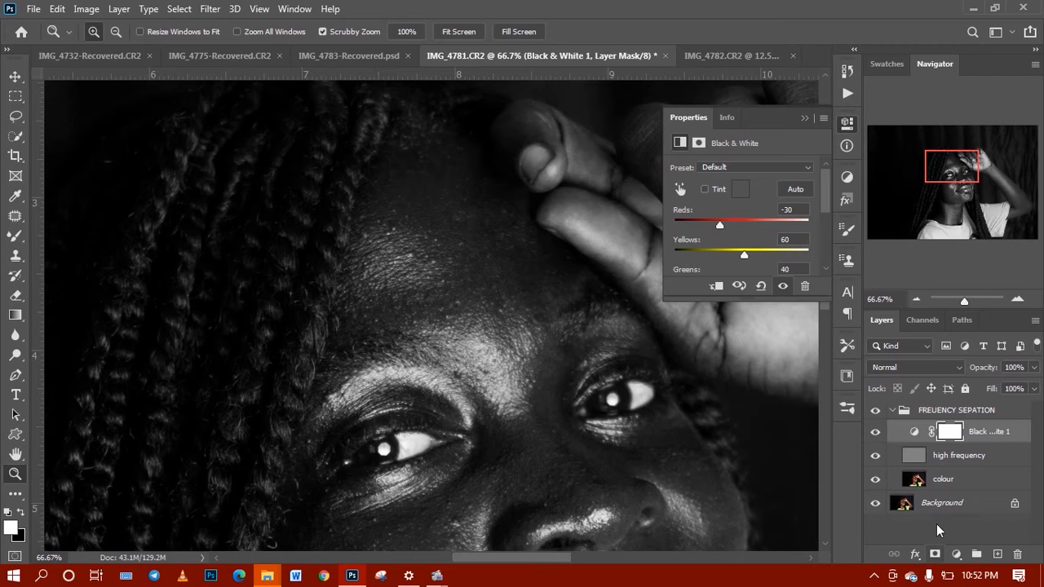
# - Blend the forehead's light and dark patches on the colour layer with the Mixer Brush, varying its size between about 60 and 80 px
pyautogui.click(909, 483)
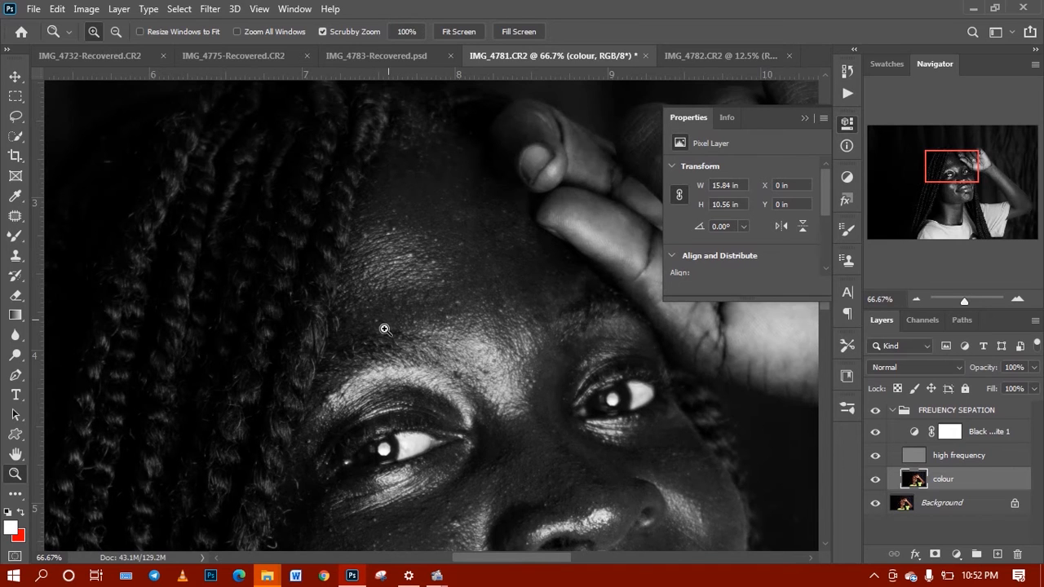
pyautogui.press('b')
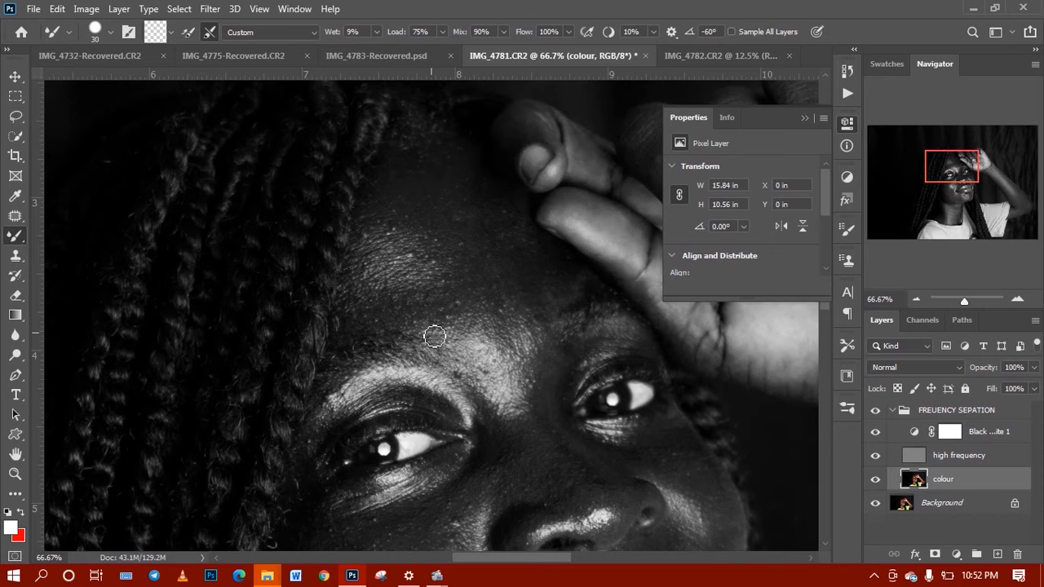
pyautogui.press(']')
pyautogui.press(']')
pyautogui.press(']')
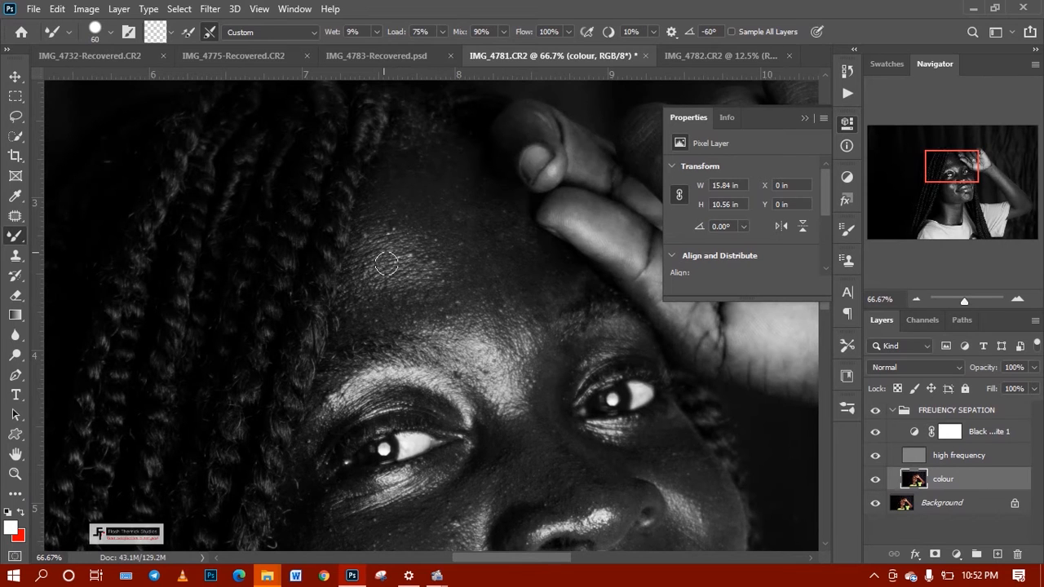
pyautogui.press(']')
pyautogui.press('[')
pyautogui.press(']')
pyautogui.press(']')
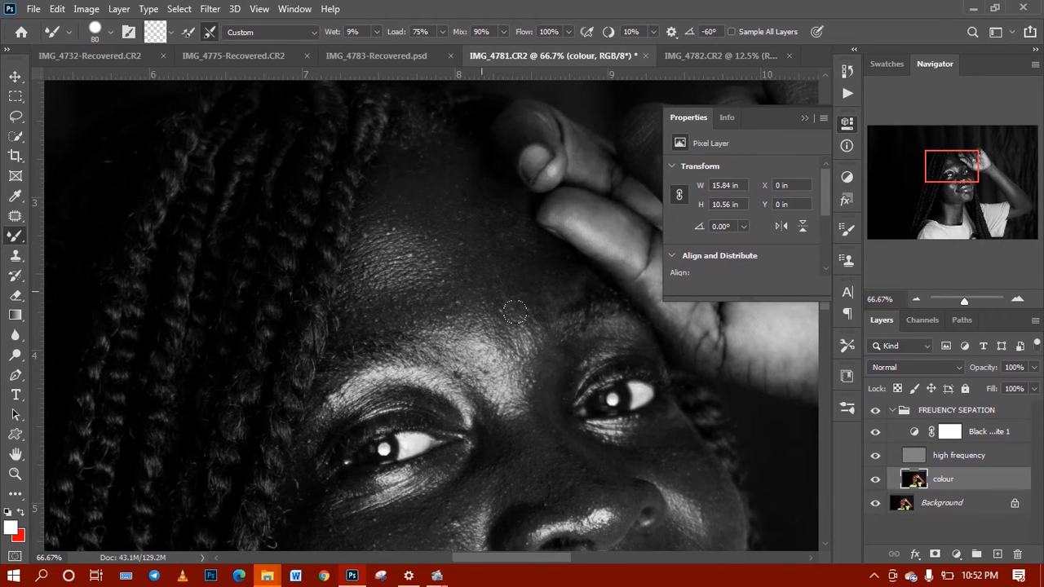
pyautogui.press('[')
pyautogui.press(']')
pyautogui.press(']')
pyautogui.press('[')
pyautogui.press('[')
pyautogui.press('[')
# - Compare the face before and after in colour by toggling the frequency separation group with the Black & White layer temporarily hidden
pyautogui.click(875, 437)
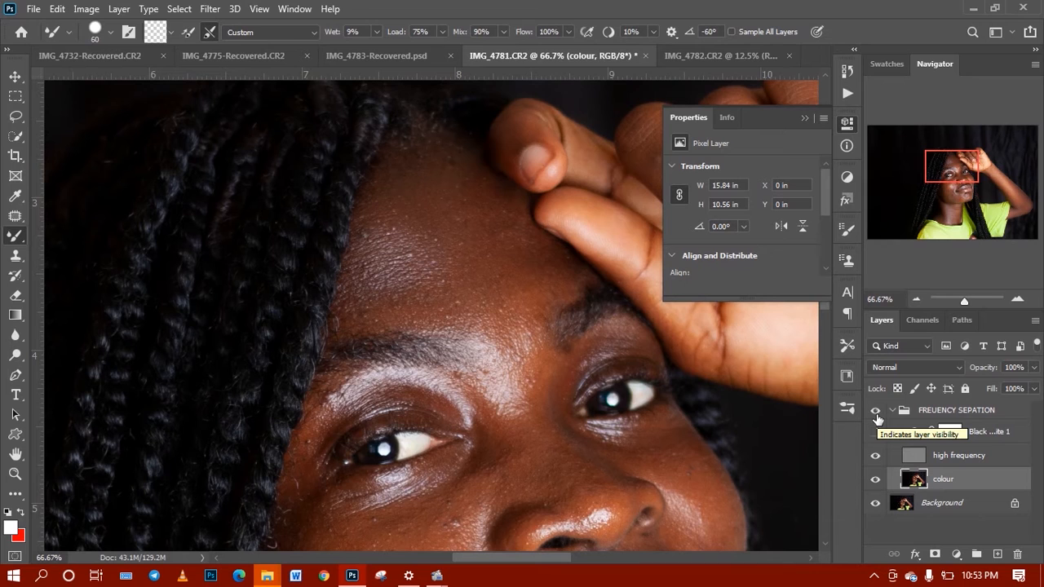
pyautogui.click(875, 412)
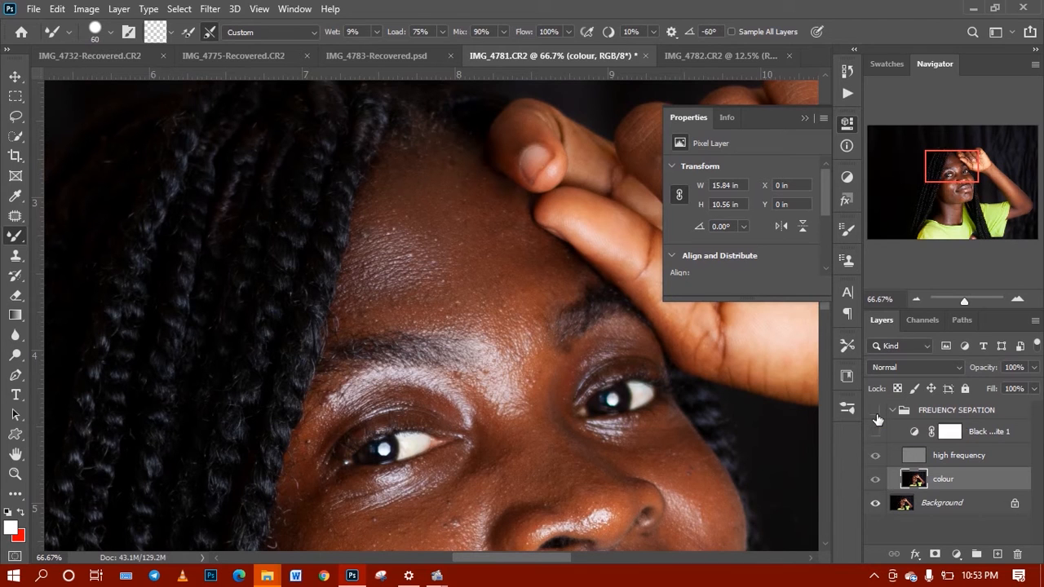
pyautogui.click(877, 414)
pyautogui.click(876, 412)
pyautogui.click(877, 412)
pyautogui.click(875, 433)
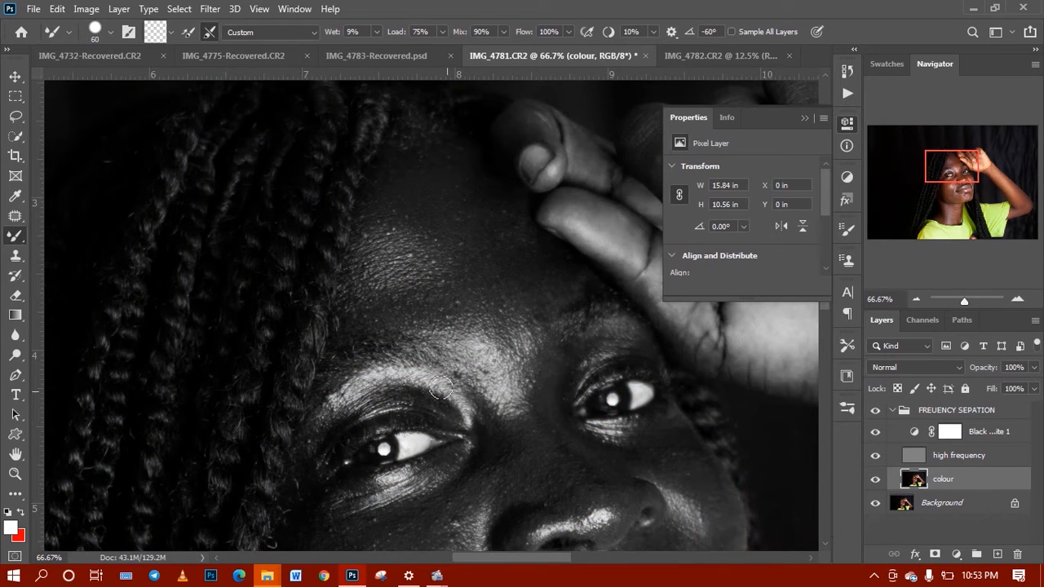
# - Continue evening out the skin above and between the eyebrows with the Mixer Brush, starting at 70 px
pyautogui.press(']')
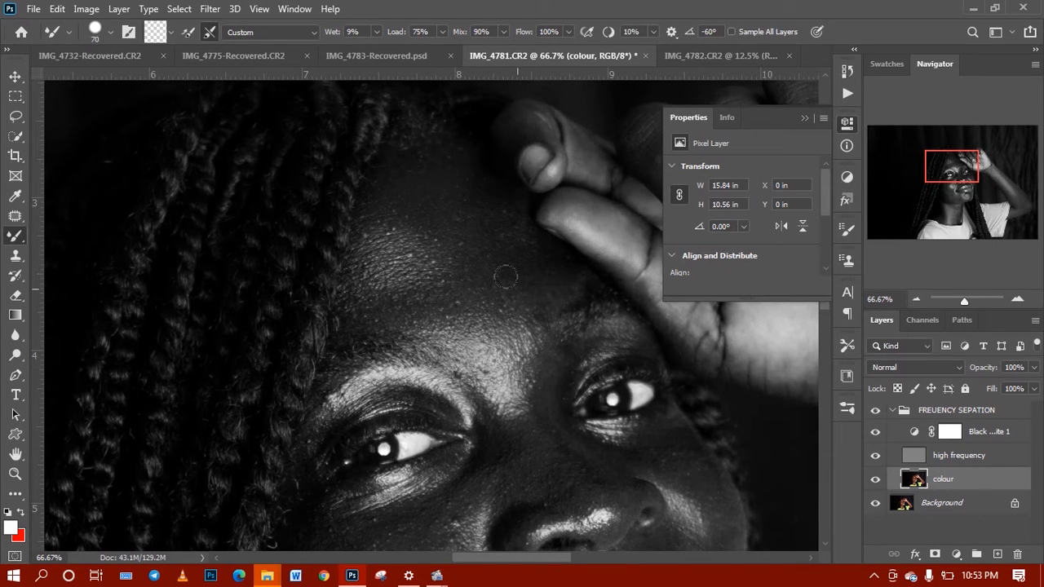
pyautogui.press(']')
pyautogui.press(']')
pyautogui.press(']')
pyautogui.press('[')
pyautogui.press('[')
pyautogui.press('[')
pyautogui.press('[')
pyautogui.press('[')
pyautogui.press(']')
pyautogui.press(']')
pyautogui.press(']')
# - Blend the highlights around the upper eyelid and inner eye corner with a Mixer Brush of about 45 to 60 px
pyautogui.press('[')
pyautogui.press('[')
pyautogui.press('[')
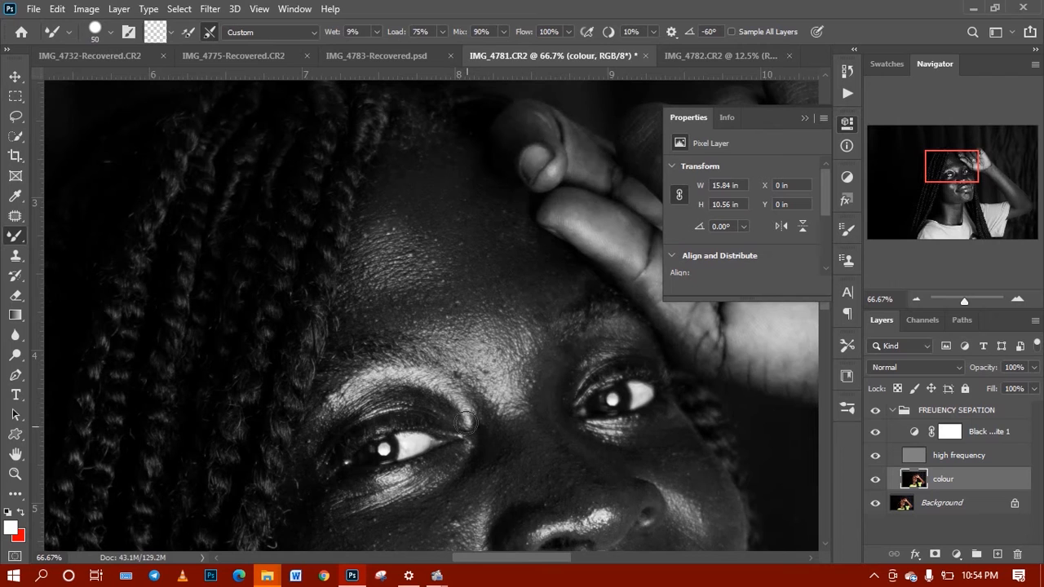
pyautogui.press('[')
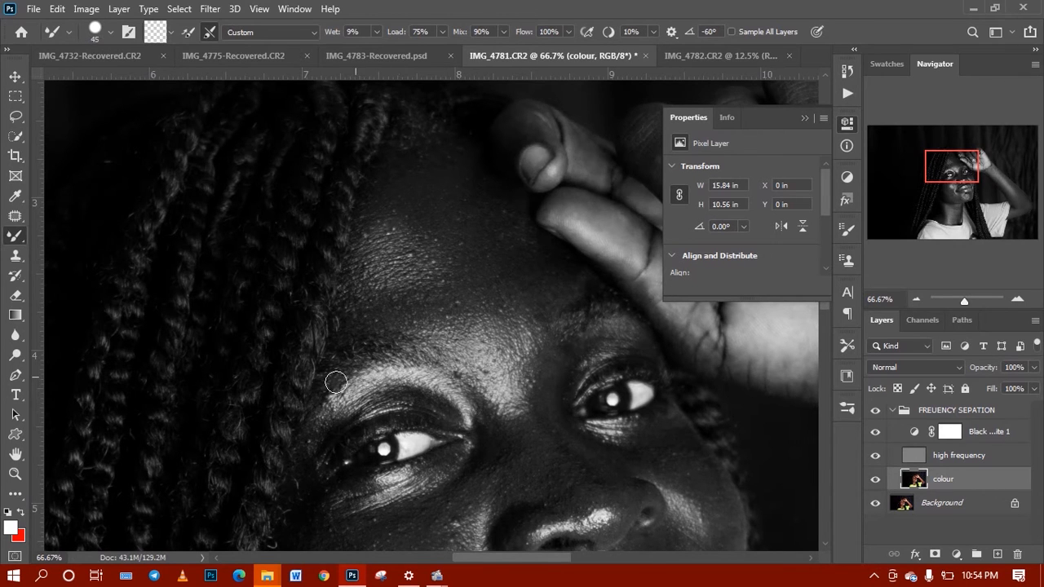
pyautogui.press(']')
pyautogui.press(']')
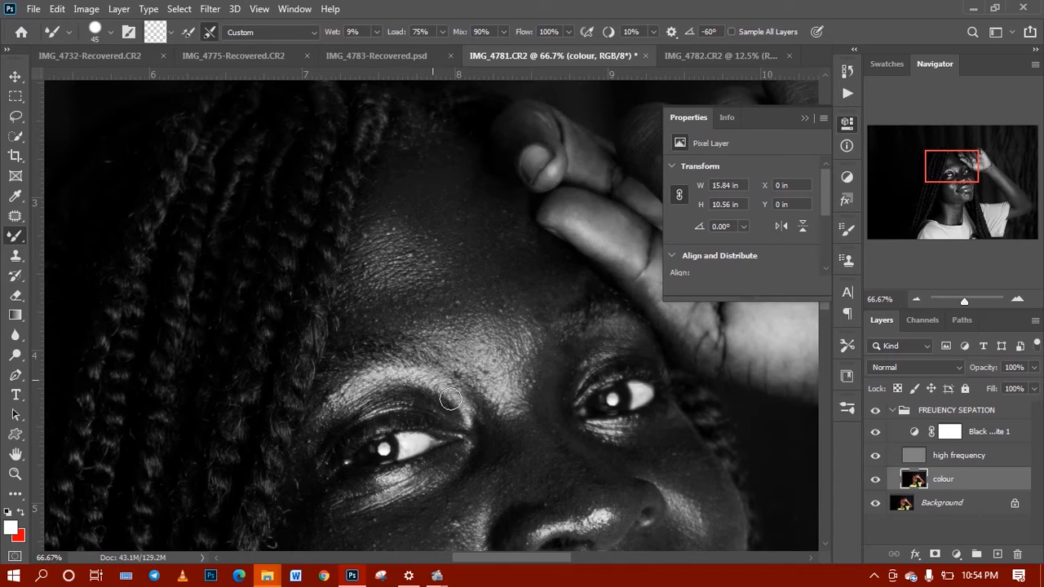
pyautogui.press(']')
# - Smooth the skin under the eye and beside the nose with the Mixer Brush, using sizes from 40 to 70 px
pyautogui.scroll(-5, 506, 408)
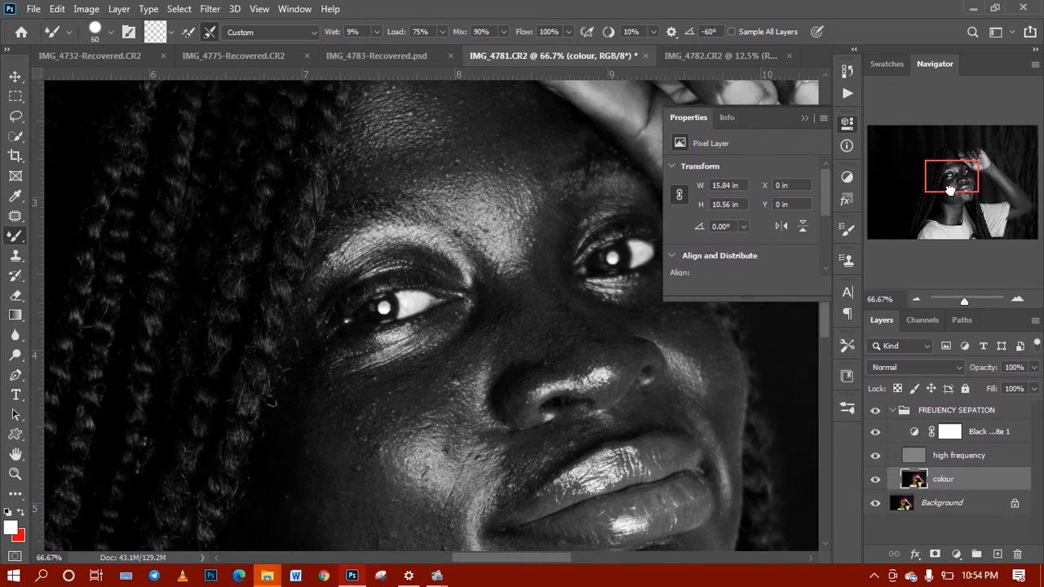
pyautogui.press('[')
pyautogui.press('[')
pyautogui.press('[')
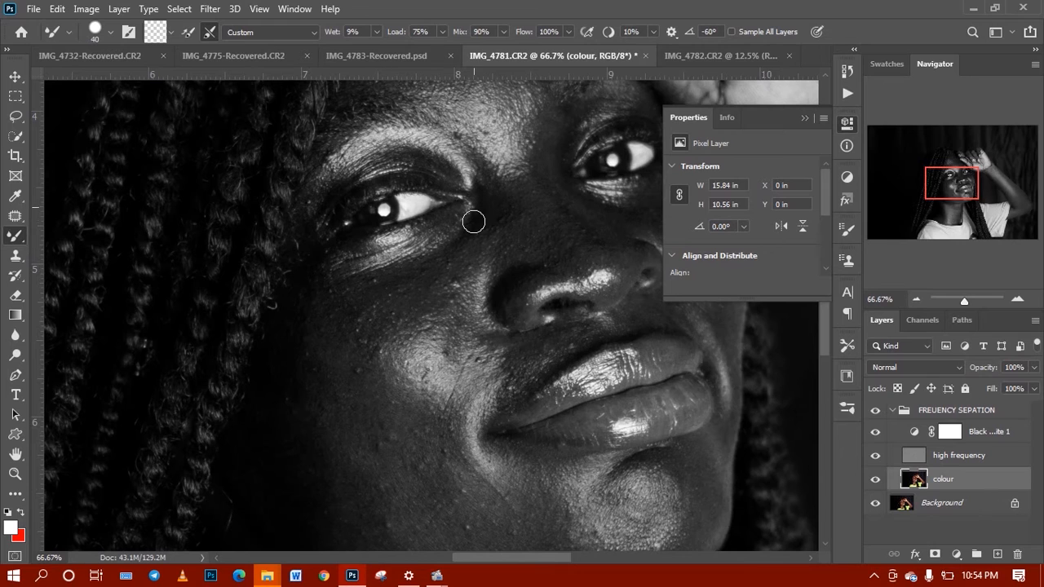
pyautogui.press(']')
pyautogui.press(']')
pyautogui.press(']')
# - Smooth the lower cheek and jawline with the Mixer Brush at 70 to 90 px, collapsing the layer properties that cover the mouth
pyautogui.moveTo(958, 181); pyautogui.dragTo(954, 193)
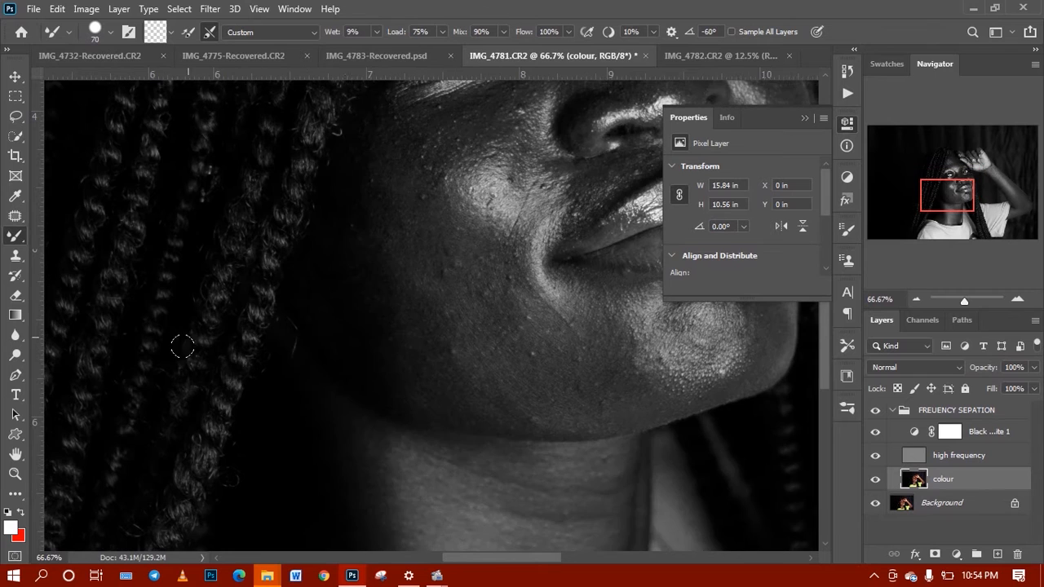
pyautogui.press(']')
pyautogui.press(']')
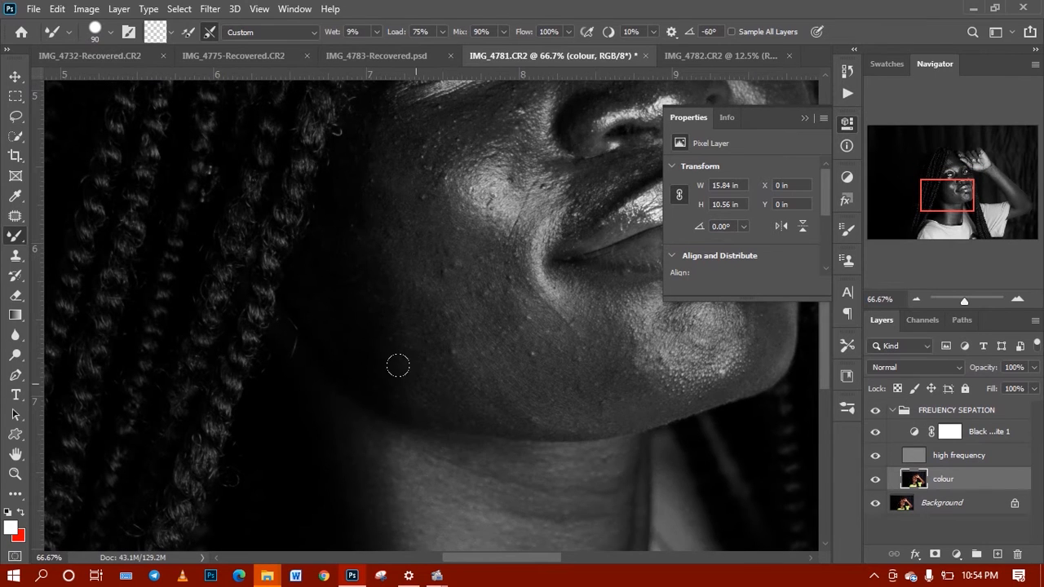
pyautogui.click(804, 118)
pyautogui.press('[')
pyautogui.press('[')
pyautogui.press('[')
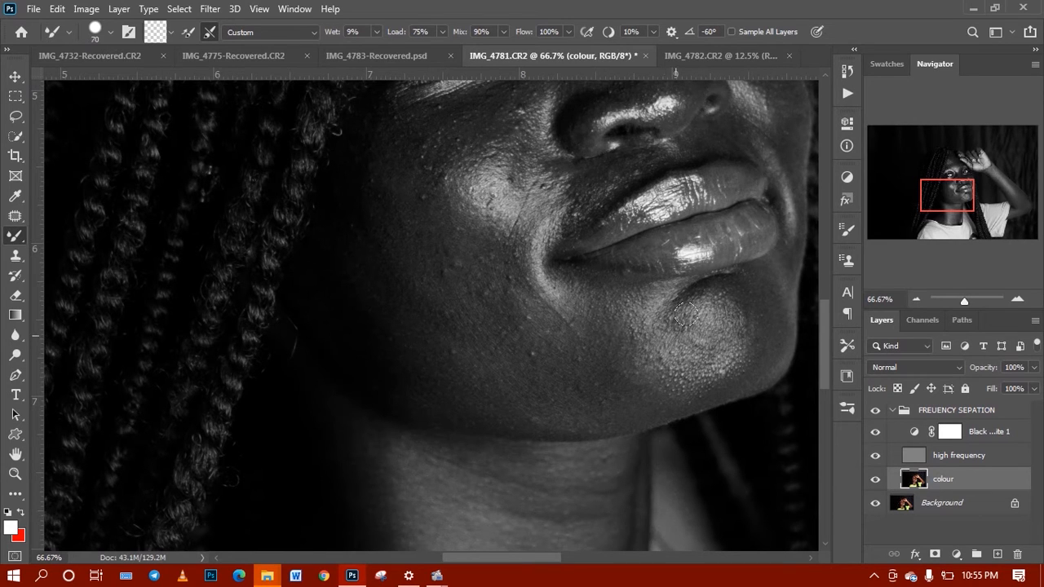
# - Blend the skin tones on the chin and the cheek beside the mouth corner with the Mixer Brush, starting at 70 px
pyautogui.press('[')
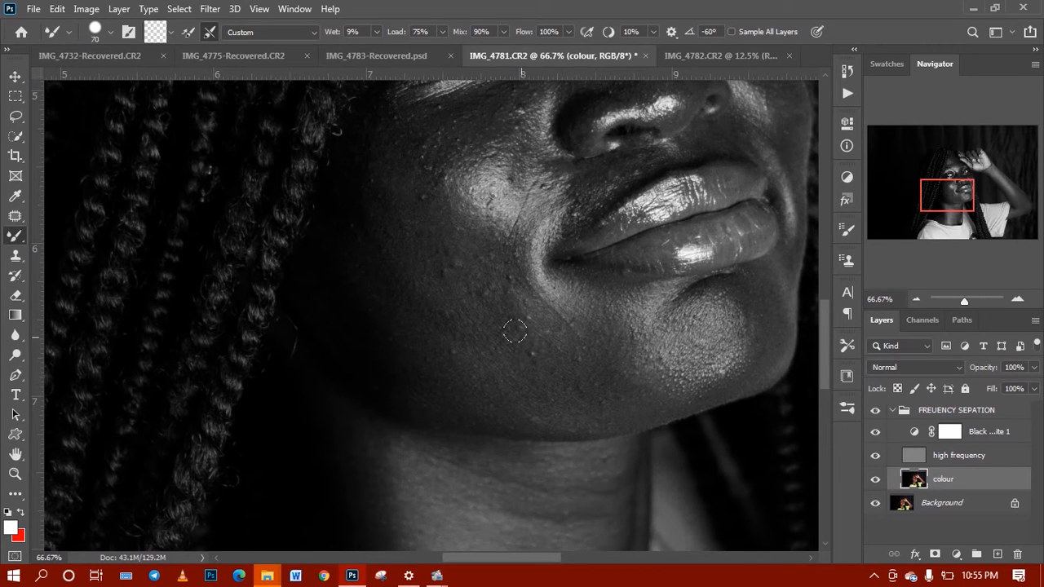
pyautogui.press(']')
pyautogui.press(']')
pyautogui.press(']')
pyautogui.press(']')
pyautogui.press('[')
pyautogui.press('[')
# - Even out the outer edge of the far cheek beside the lips with a Mixer Brush of about 50 px
pyautogui.moveTo(952, 199)
pyautogui.mouseDown()
pyautogui.moveTo(962, 194)
pyautogui.moveTo(937, 200)
pyautogui.mouseUp()
pyautogui.hotkey('ctrl', '-')
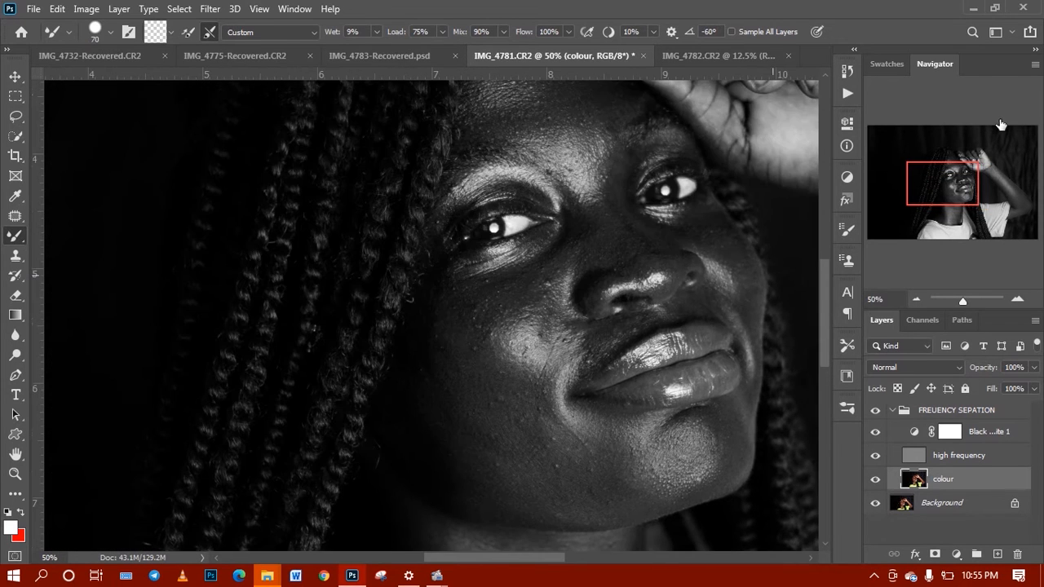
pyautogui.press('[')
pyautogui.press('[')
pyautogui.press('[')
pyautogui.press(']')
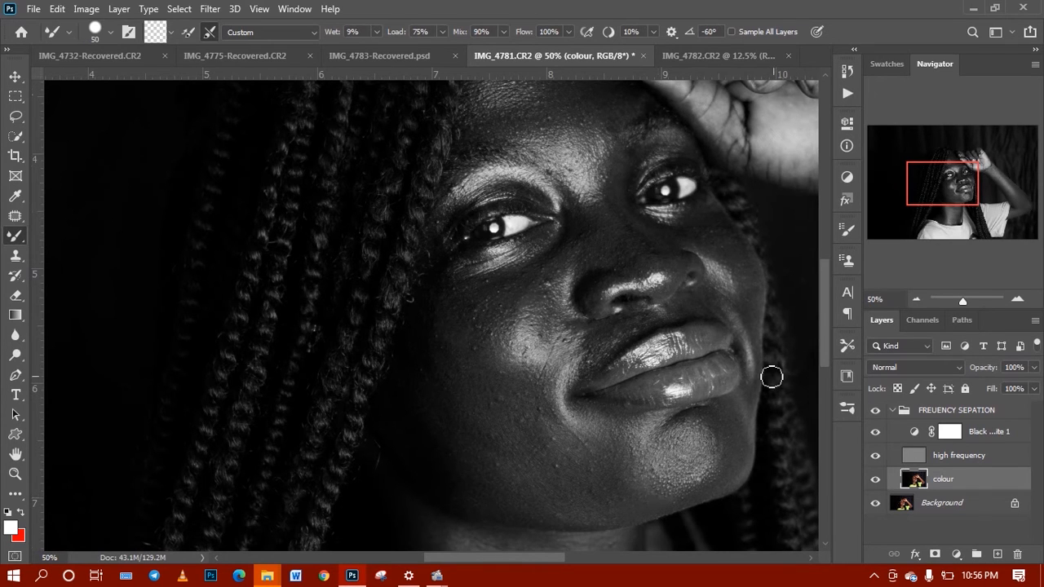
pyautogui.press('[')
pyautogui.press('[')
pyautogui.press('[')
# - Smooth the far cheek below the eye and beside the nostril with the Mixer Brush, using sizes between 30 and 60 px
pyautogui.press(']')
pyautogui.press(']')
pyautogui.press(']')
pyautogui.press(']')
pyautogui.press(']')
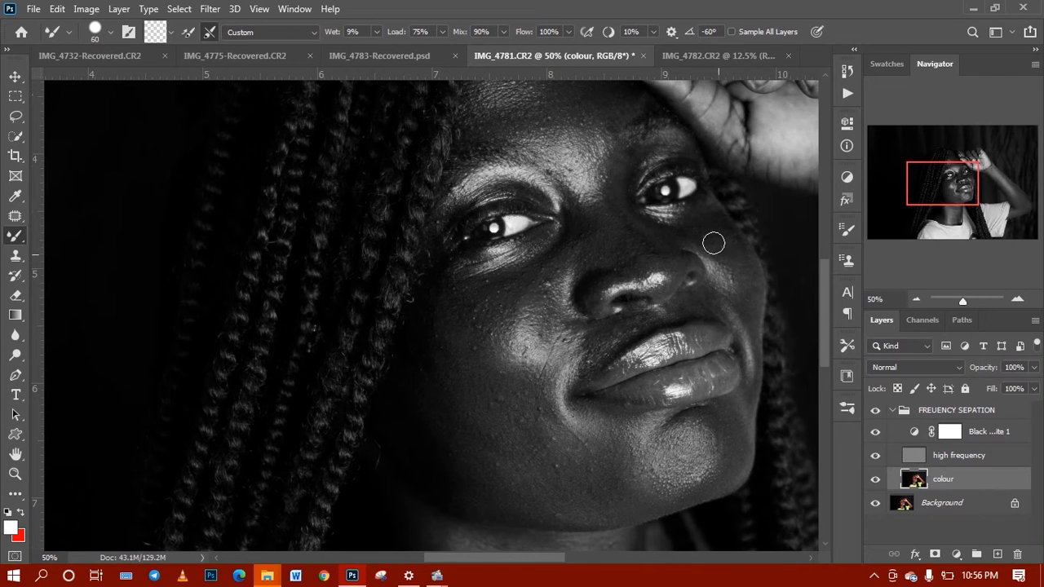
pyautogui.press('[')
pyautogui.press('[')
pyautogui.press('[')
pyautogui.press('[')
pyautogui.press(']')
pyautogui.press(']')
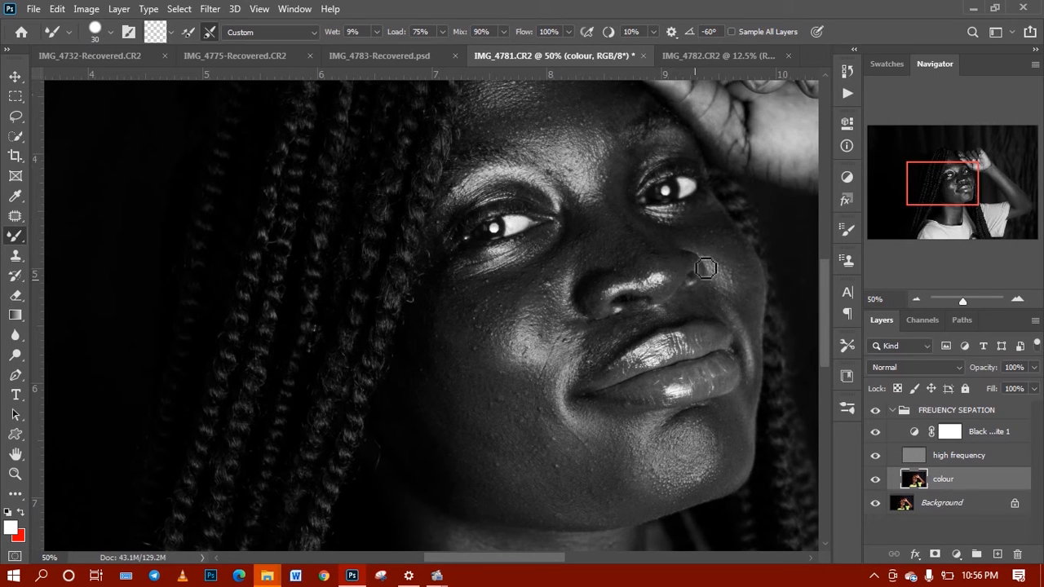
# - Compare the retouched face in colour with the original by toggling the separation group while the Black & White layer is temporarily hidden
pyautogui.click(875, 434)
pyautogui.click(875, 411)
pyautogui.click(875, 411)
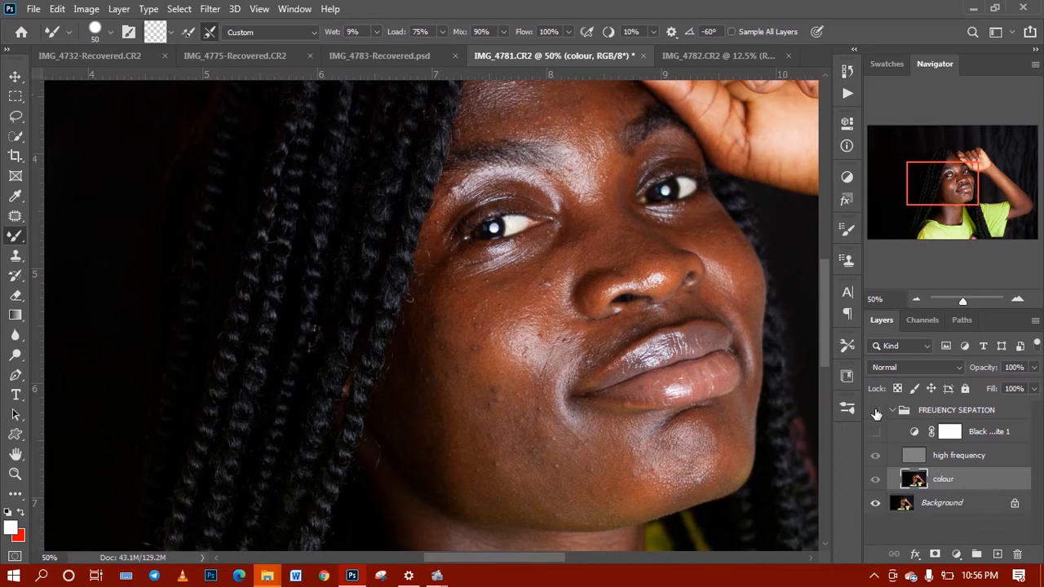
pyautogui.click(875, 411)
pyautogui.click(875, 431)
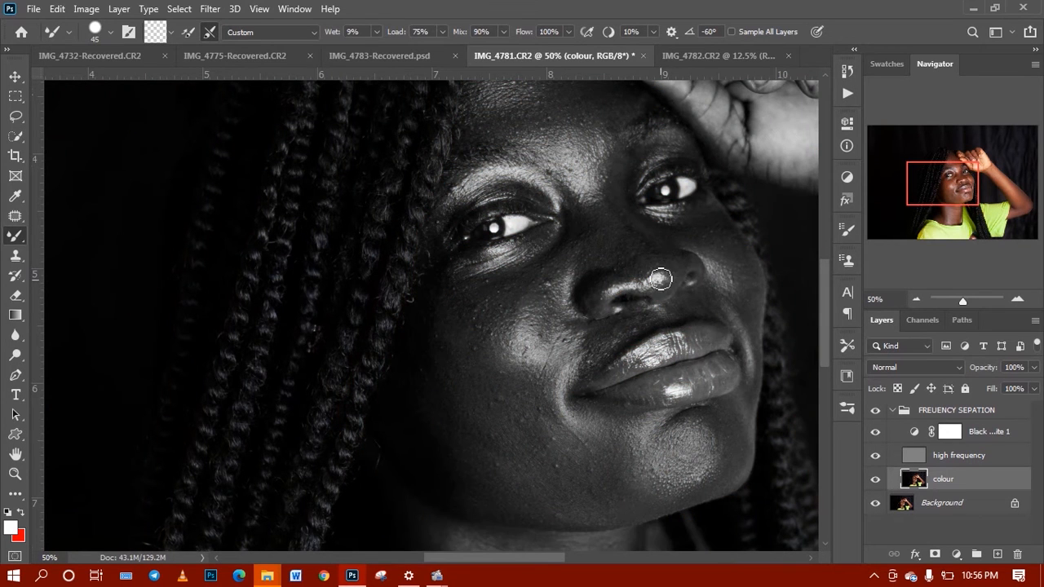
# - Blend the nose highlights and the skin around the mouth corner with the Mixer Brush at 45 to 60 px
pyautogui.press('[')
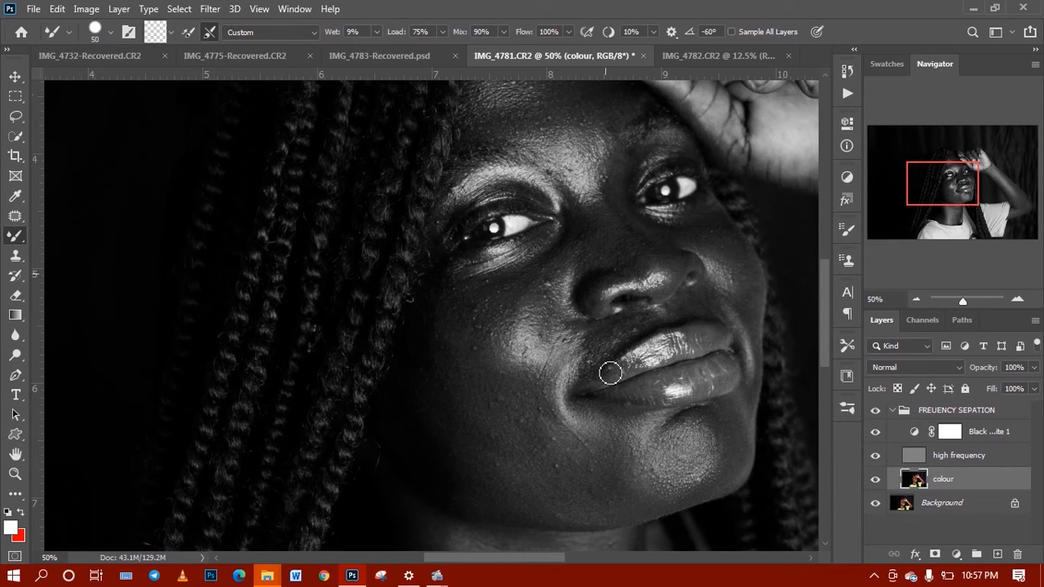
pyautogui.press(']')
pyautogui.press(']')
pyautogui.press(']')
pyautogui.press(']')
pyautogui.press('[')
pyautogui.press('[')
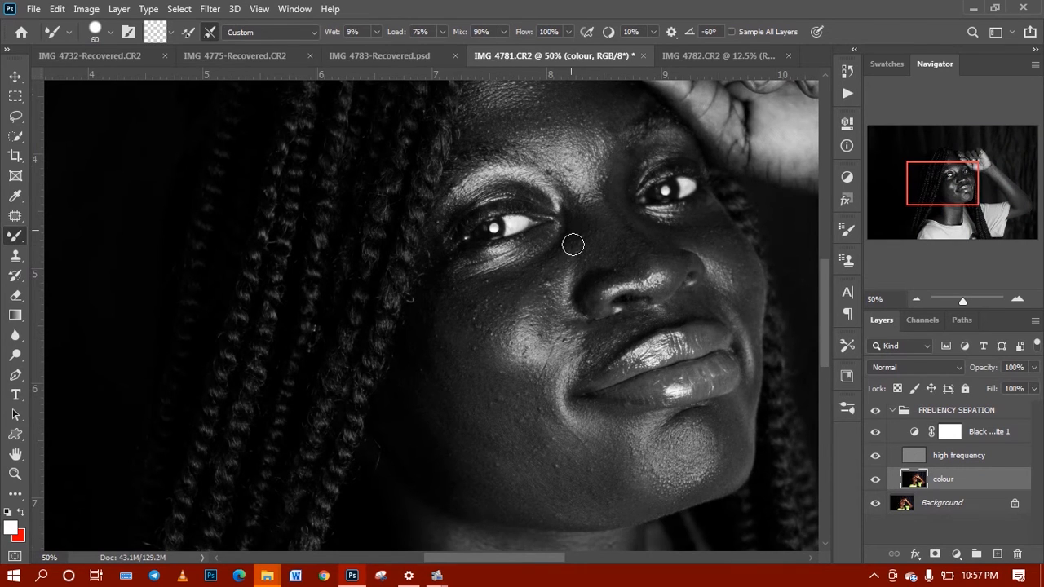
# - Smooth the broad highlight on the near cheek with the Mixer Brush enlarged to 125 px
pyautogui.press(']')
pyautogui.press(']')
pyautogui.press(']')
pyautogui.press(']')
pyautogui.press(']')
pyautogui.press('[')
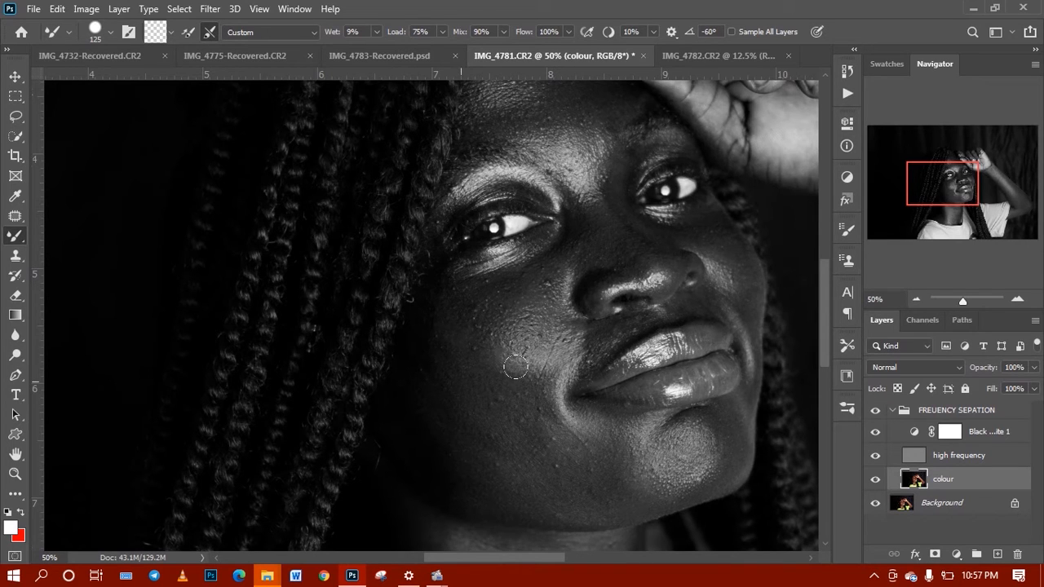
# - Blend the highlight above the near eyelid, below the brow, with a Mixer Brush of about 60 px
pyautogui.moveTo(962, 163); pyautogui.dragTo(965, 155)
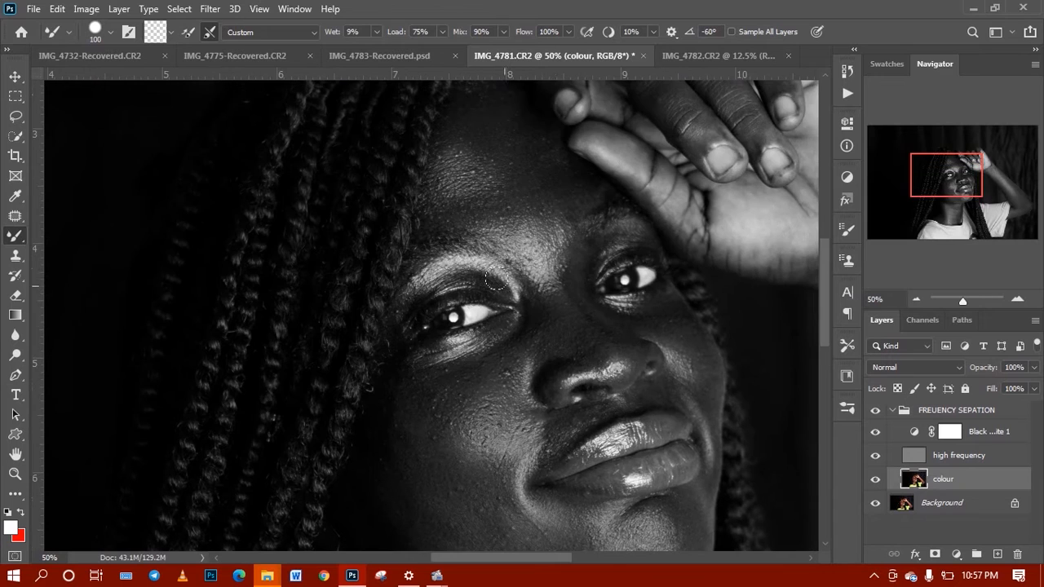
pyautogui.press('[')
pyautogui.press('[')
pyautogui.press('[')
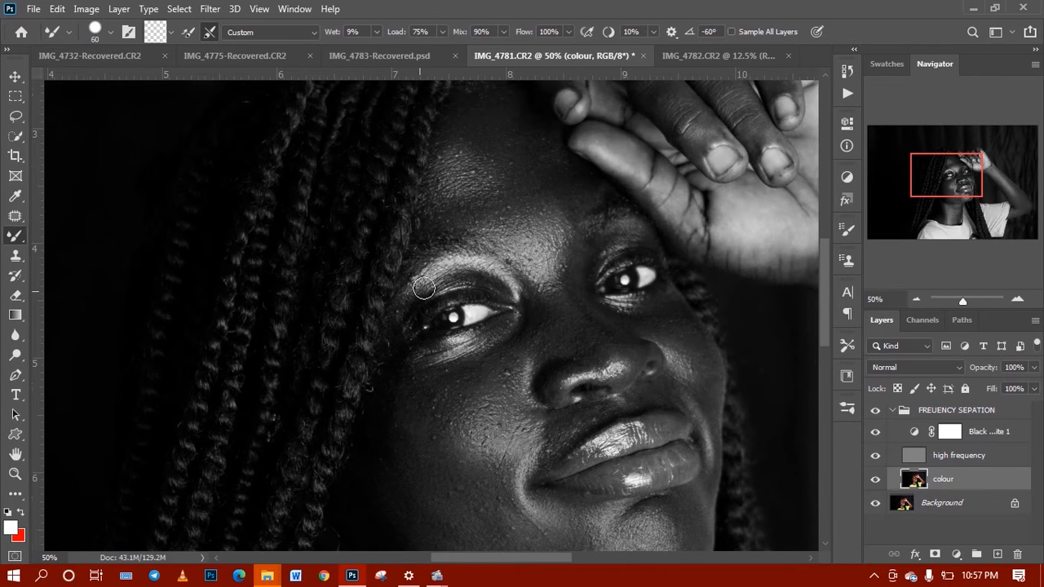
pyautogui.press('[')
# - Hide the Black & White layer and compare the whole face before and after by repeatedly toggling the frequency separation group
pyautogui.hotkey('ctrl', '-')
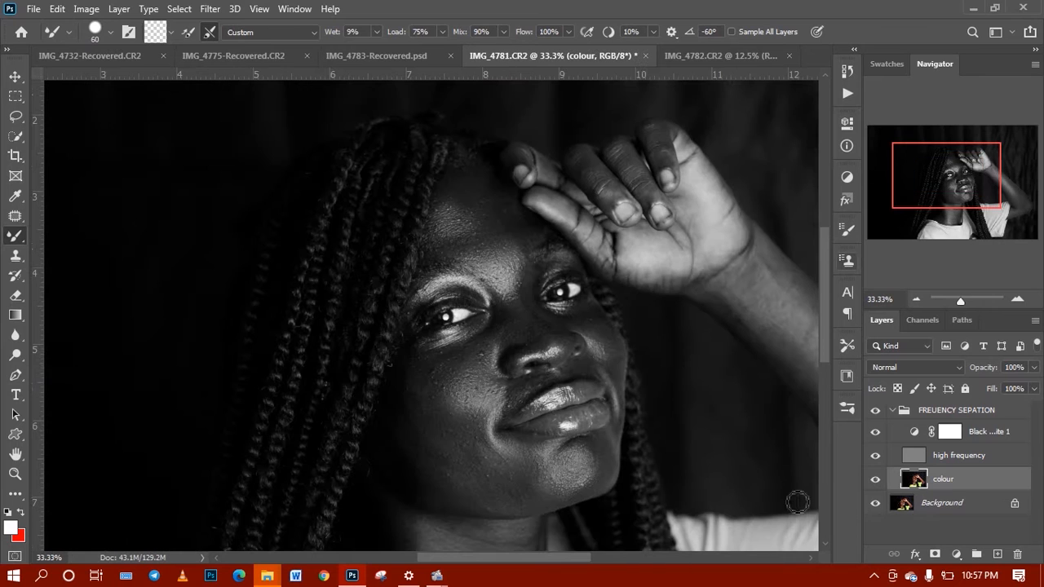
pyautogui.click(874, 431)
pyautogui.click(874, 411)
pyautogui.click(874, 411)
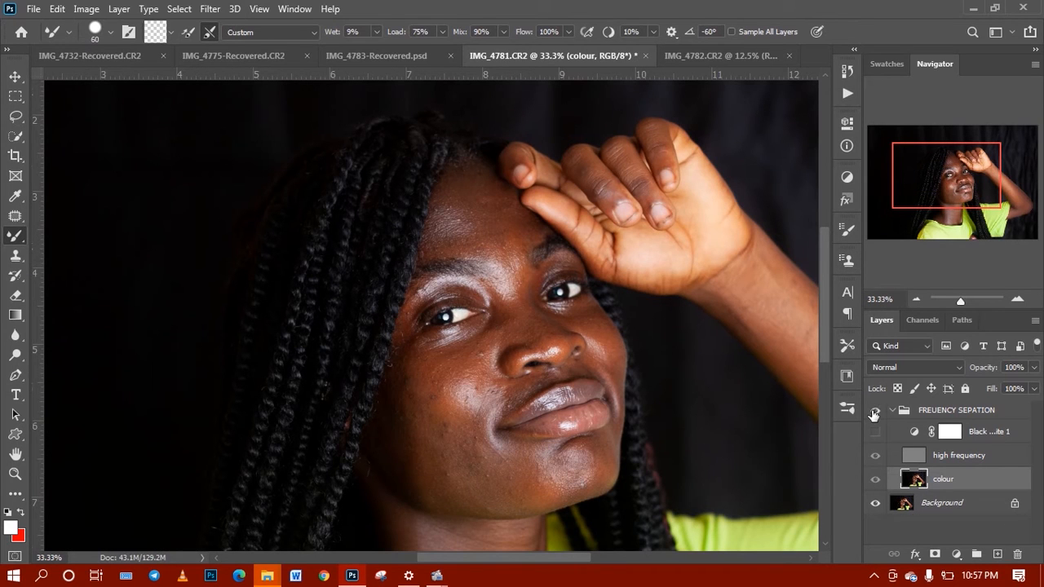
pyautogui.click(873, 412)
pyautogui.click(874, 412)
pyautogui.press(']')
pyautogui.press(']')
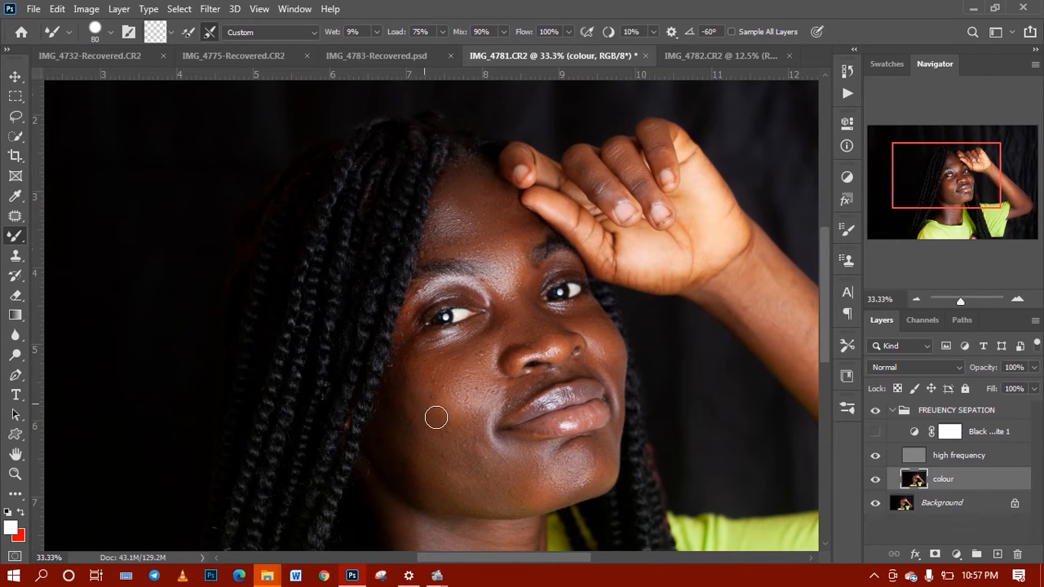
pyautogui.click(875, 411)
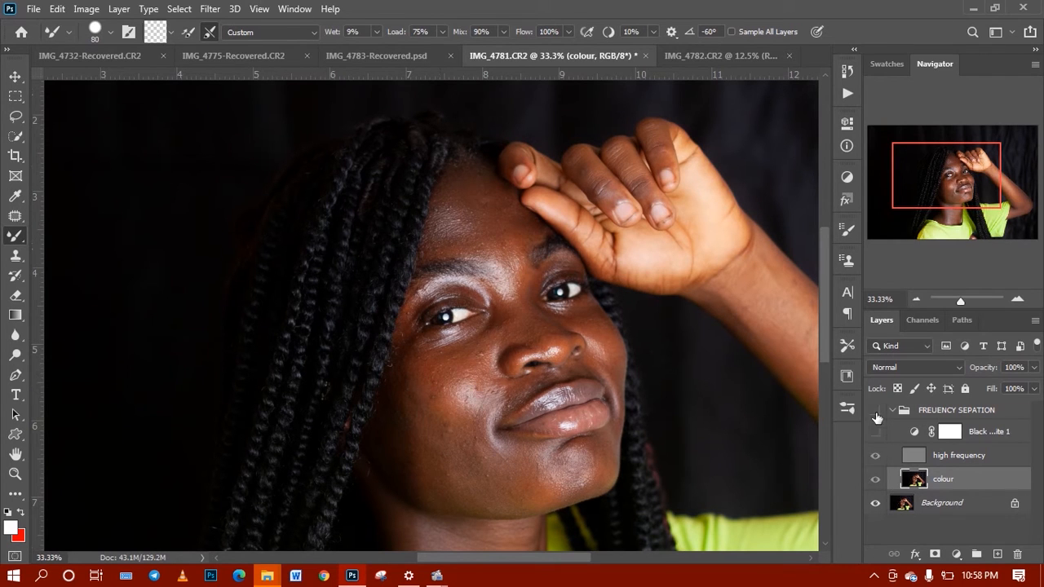
pyautogui.click(874, 411)
pyautogui.click(876, 413)
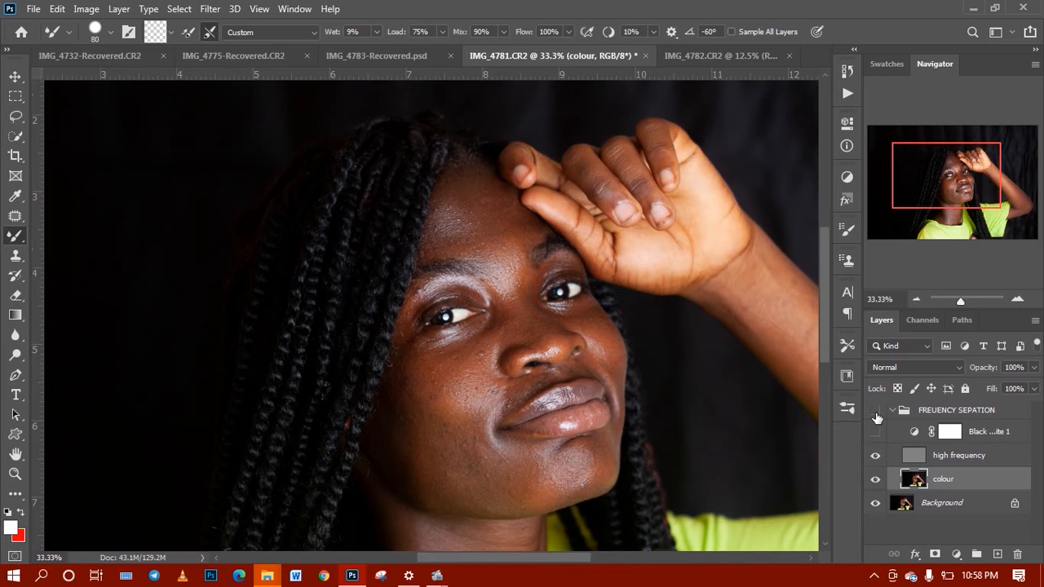
pyautogui.click(875, 412)
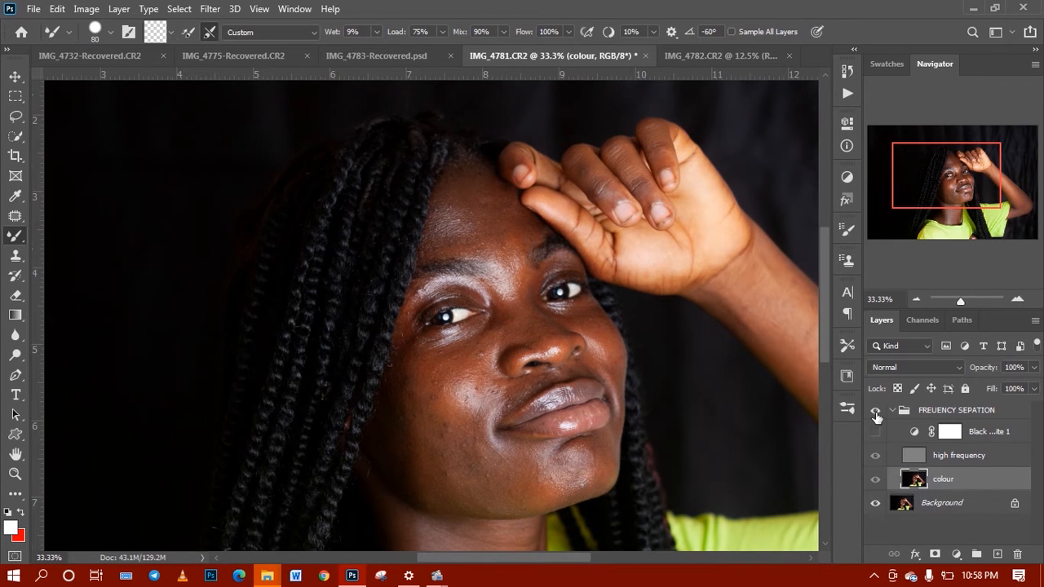
# - Even out the shadowed side of the neck with a 60 px Mixer Brush in black and white, briefly checking the skin in colour
pyautogui.press('[')
pyautogui.press('[')
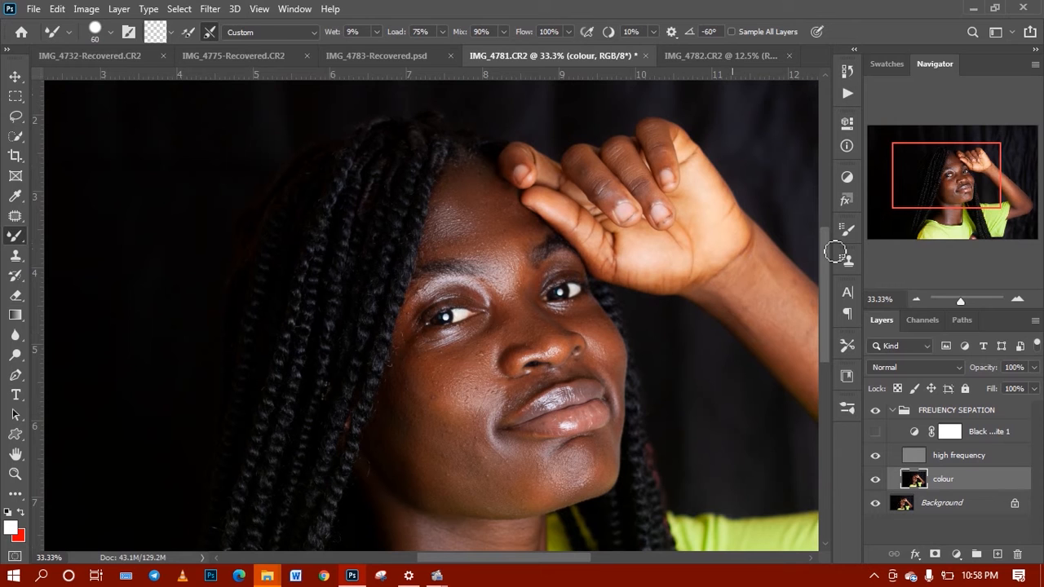
pyautogui.moveTo(928, 181); pyautogui.dragTo(920, 212)
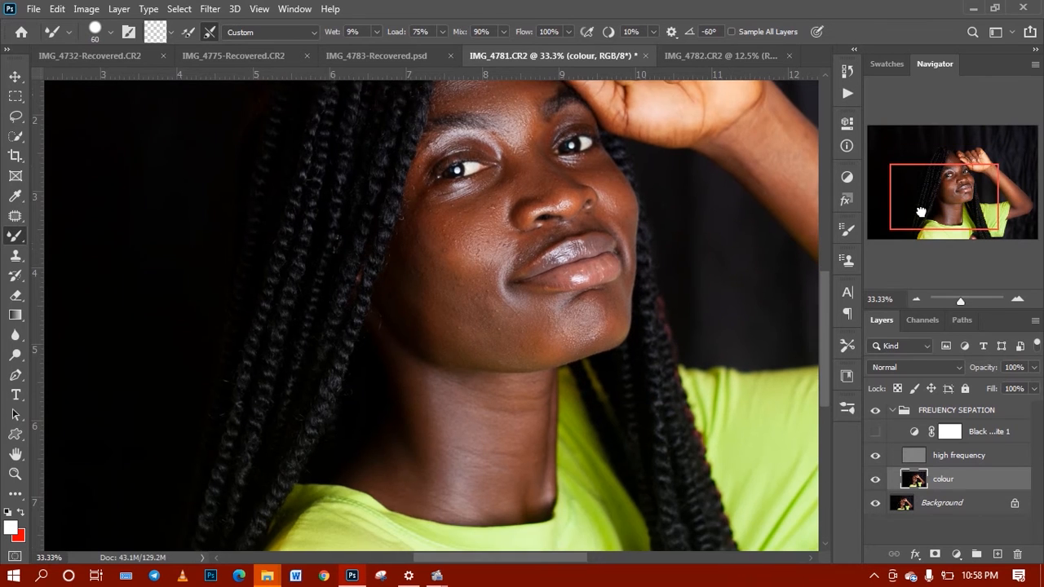
pyautogui.moveTo(780, 416); pyautogui.dragTo(798, 356)
pyautogui.press('z')
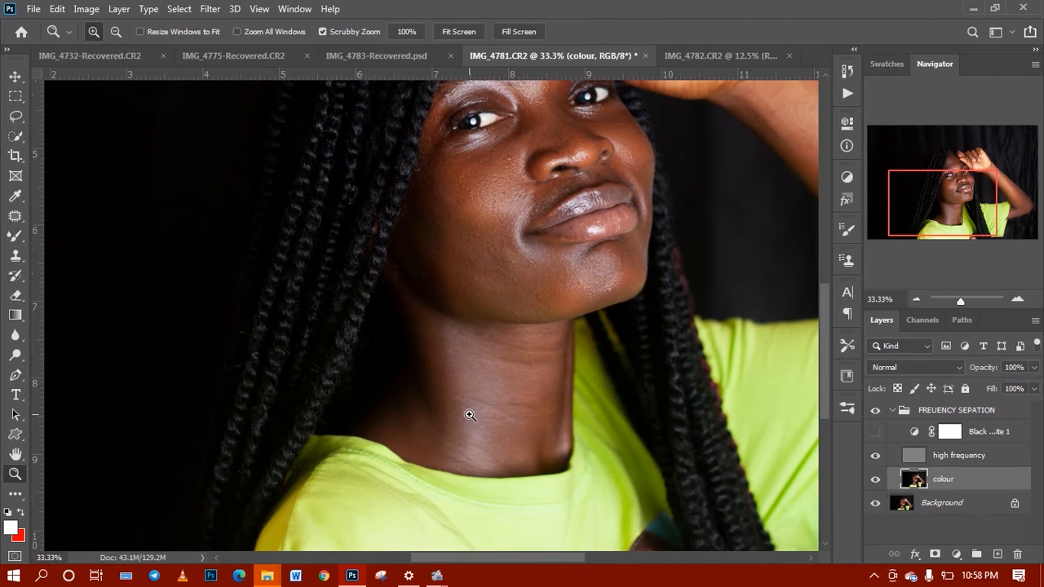
pyautogui.click(468, 415)
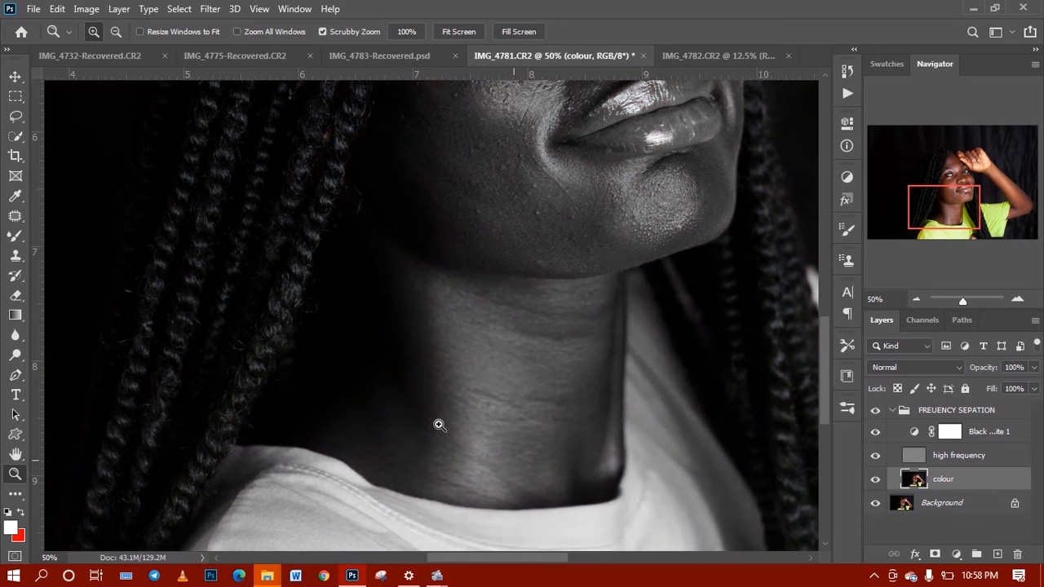
pyautogui.press('b')
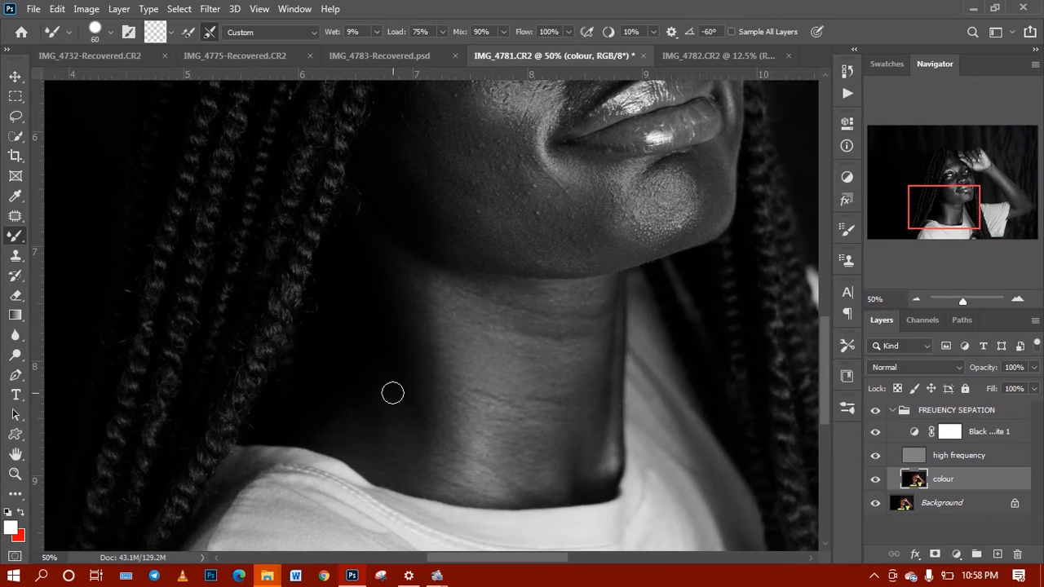
pyautogui.click(876, 432)
pyautogui.click(875, 433)
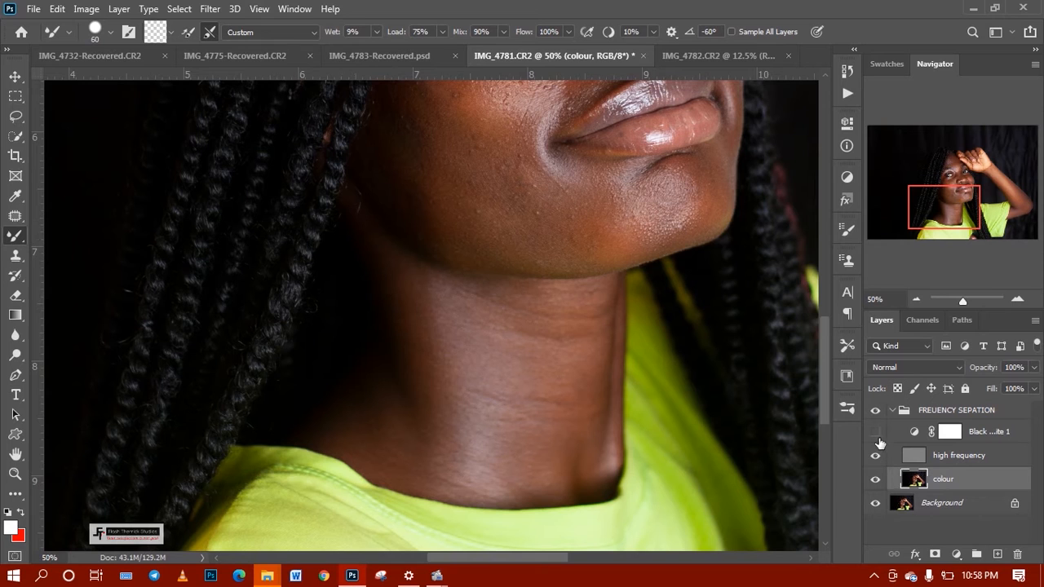
pyautogui.click(875, 431)
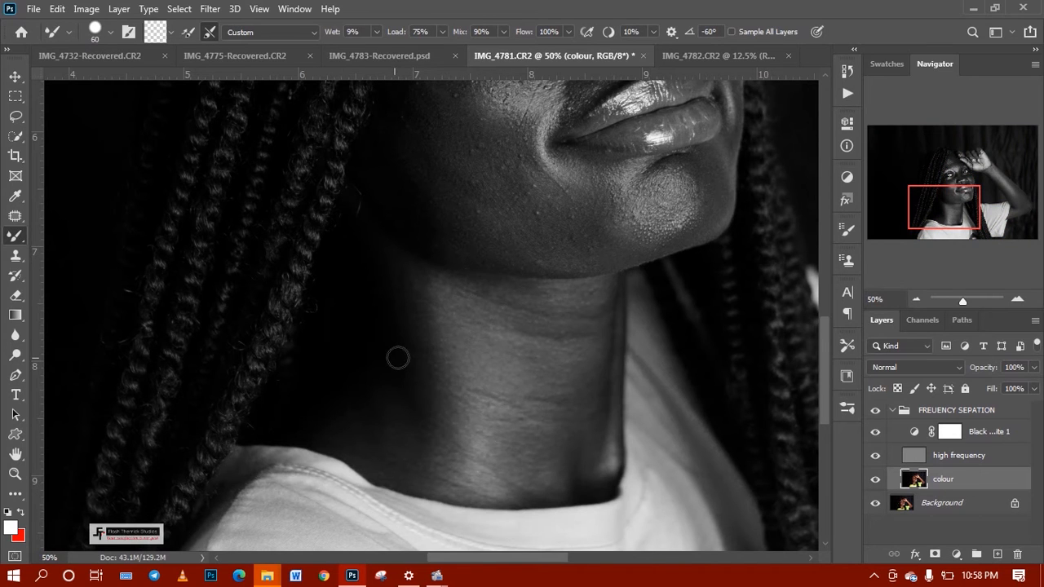
# - Soften the tonal transition between the neck and its shadow above the collar with a Mixer Brush of about 70 px
pyautogui.press(']')
pyautogui.press(']')
pyautogui.press(']')
pyautogui.press('[')
pyautogui.press('[')
pyautogui.press('[')
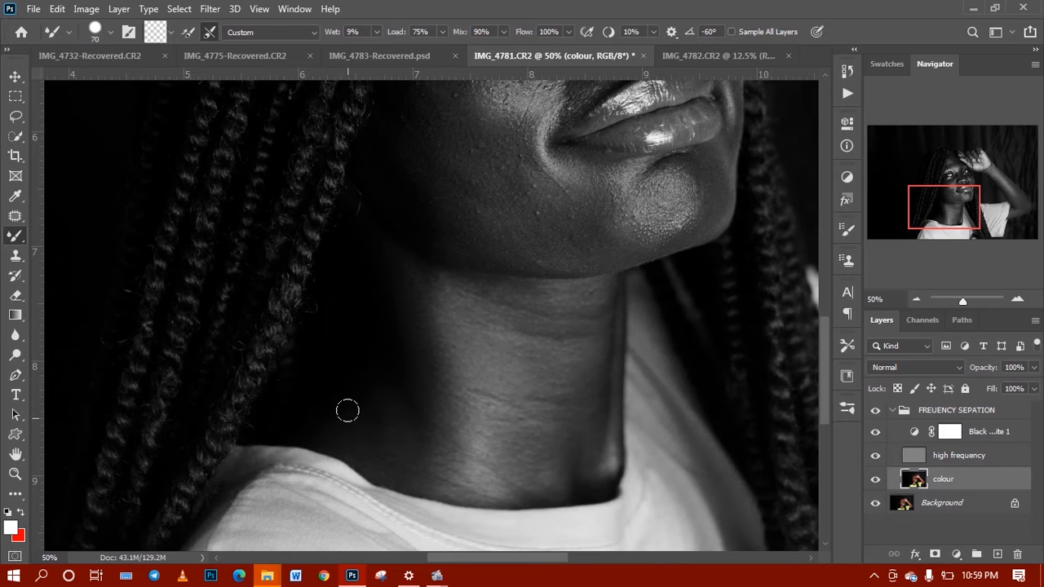
pyautogui.press(']')
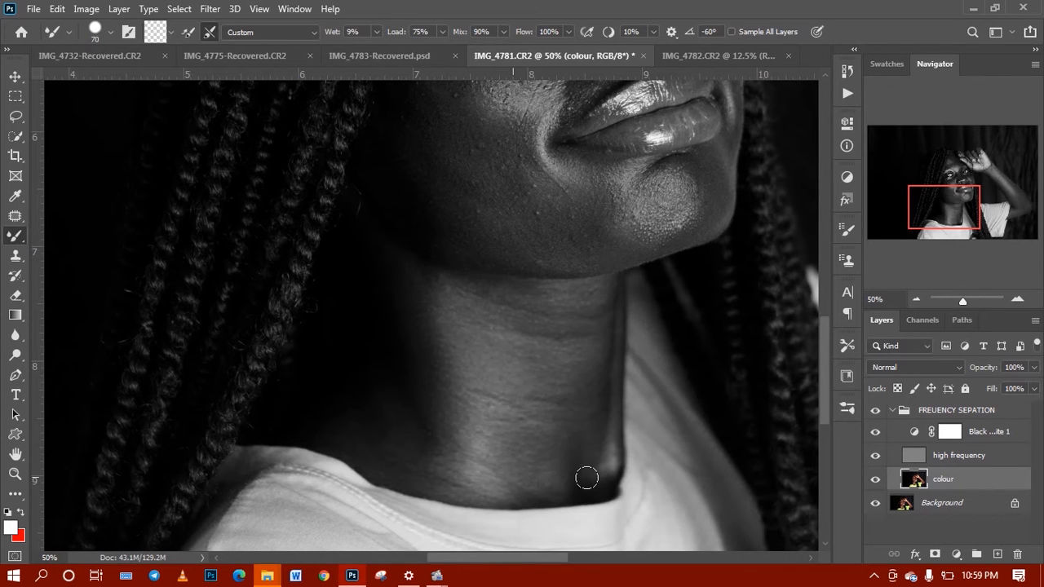
# - Smooth the base and outer edge of the neck up to the jaw with the Mixer Brush, using sizes up to 80 px
pyautogui.press('[')
pyautogui.press('[')
pyautogui.press('[')
pyautogui.press('[')
pyautogui.press(']')
pyautogui.press(']')
pyautogui.press(']')
pyautogui.press('[')
pyautogui.press(']')
pyautogui.press(']')
pyautogui.press(']')
pyautogui.press('[')
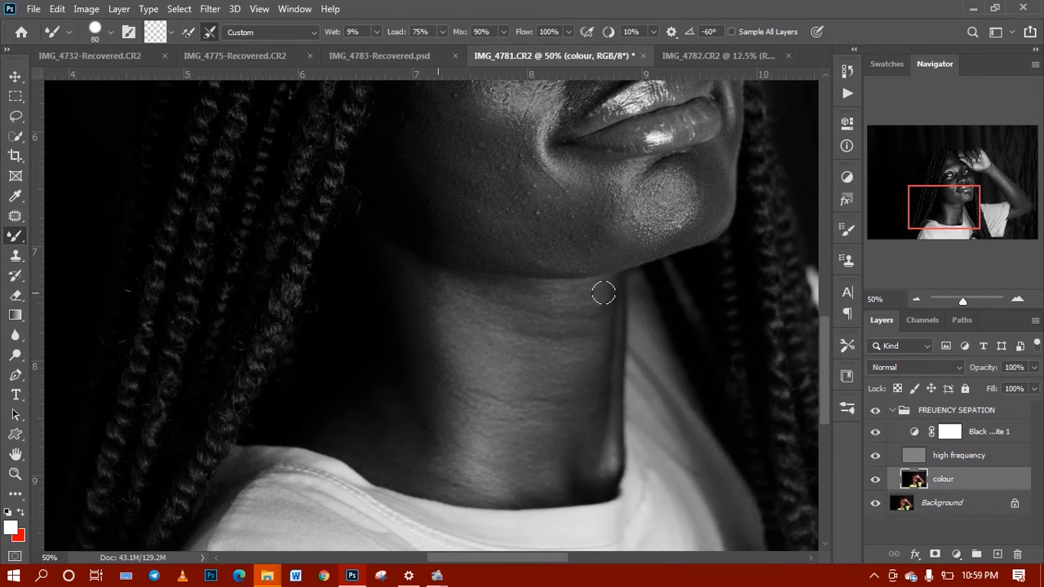
pyautogui.press('[')
# - Hide the Black & White layer and blend the neck's skin tones in colour with the Mixer Brush at up to 125 px
pyautogui.click(875, 433)
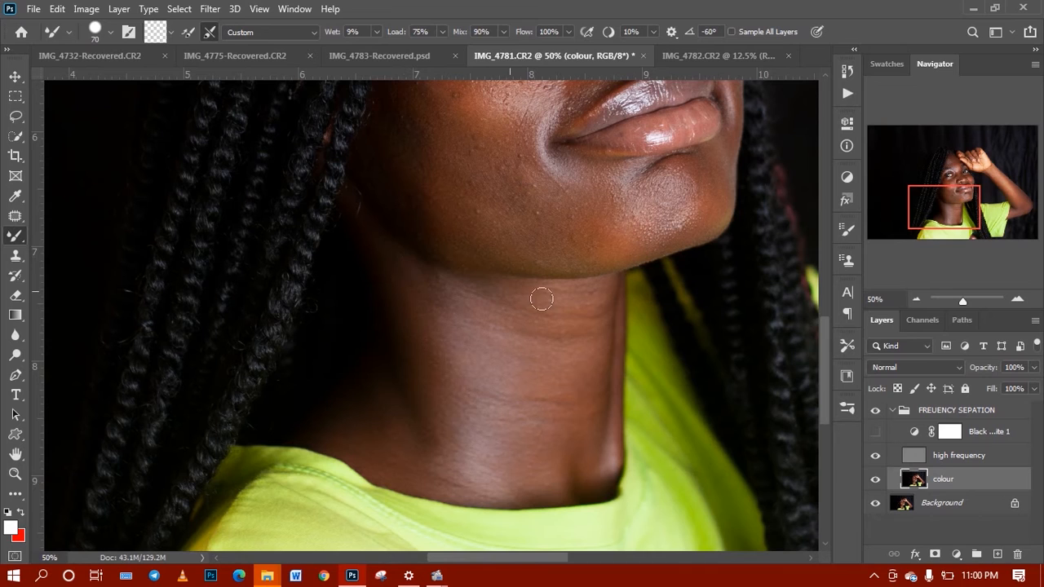
pyautogui.press(']')
pyautogui.press(']')
pyautogui.press(']')
pyautogui.press(']')
pyautogui.moveTo(452, 445); pyautogui.dragTo(492, 454)
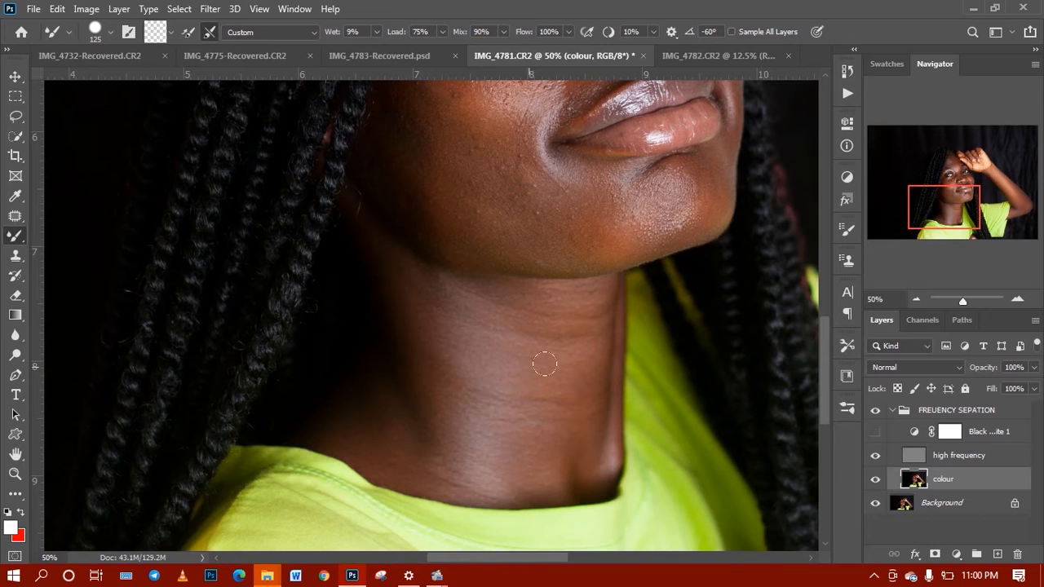
pyautogui.press('[')
pyautogui.press('[')
# - Smooth the skin of the raised arm's inner elbow fold beside the sleeve, reducing the Mixer Brush from 90 px
pyautogui.moveTo(926, 219); pyautogui.dragTo(1007, 197)
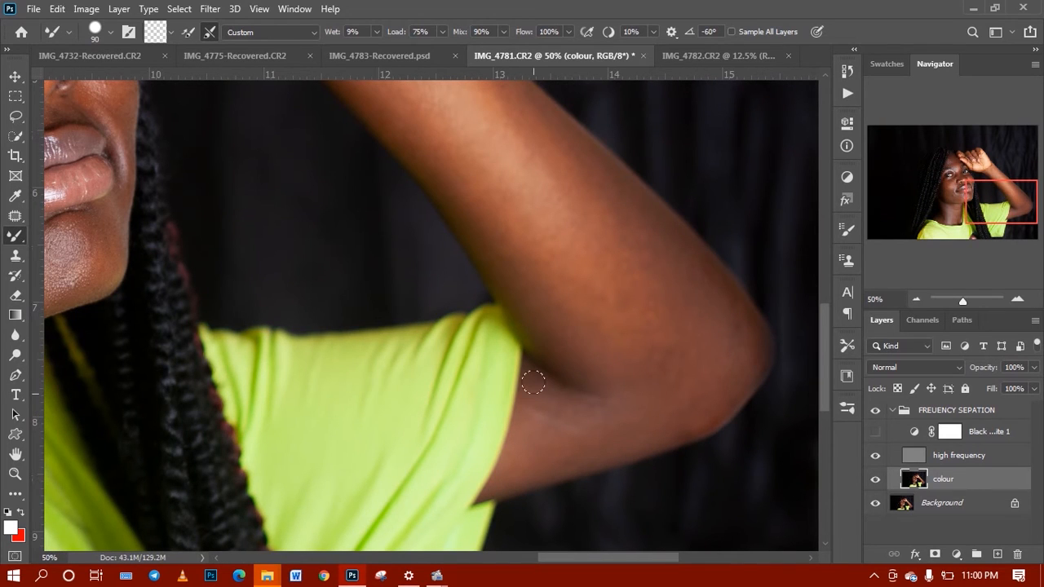
pyautogui.press('[')
pyautogui.press('[')
pyautogui.press('[')
pyautogui.press('[')
pyautogui.press('[')
# - Even out the elbow and forearm tones with the Mixer Brush enlarged to 125 px
pyautogui.press(']')
pyautogui.press(']')
pyautogui.press(']')
pyautogui.press(']')
pyautogui.press(']')
pyautogui.press(']')
pyautogui.press(']')
pyautogui.moveTo(995, 197); pyautogui.dragTo(991, 181)
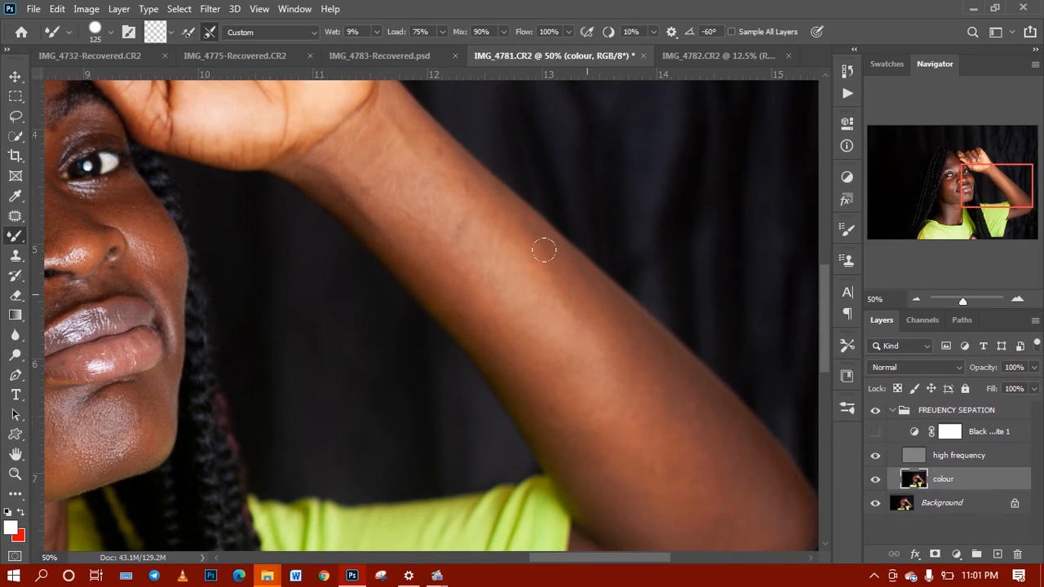
# - Even out the upper forearm's skin tones in colour with the Mixer Brush, varying its size up to 125 px
pyautogui.press('[')
pyautogui.press('[')
pyautogui.press('[')
pyautogui.press(']')
pyautogui.press(']')
pyautogui.press(']')
# - Show the Black & White layer and smooth the forearm from wrist to elbow with the Mixer Brush at 90 to 100 px
pyautogui.click(875, 432)
pyautogui.press('[')
pyautogui.press('[')
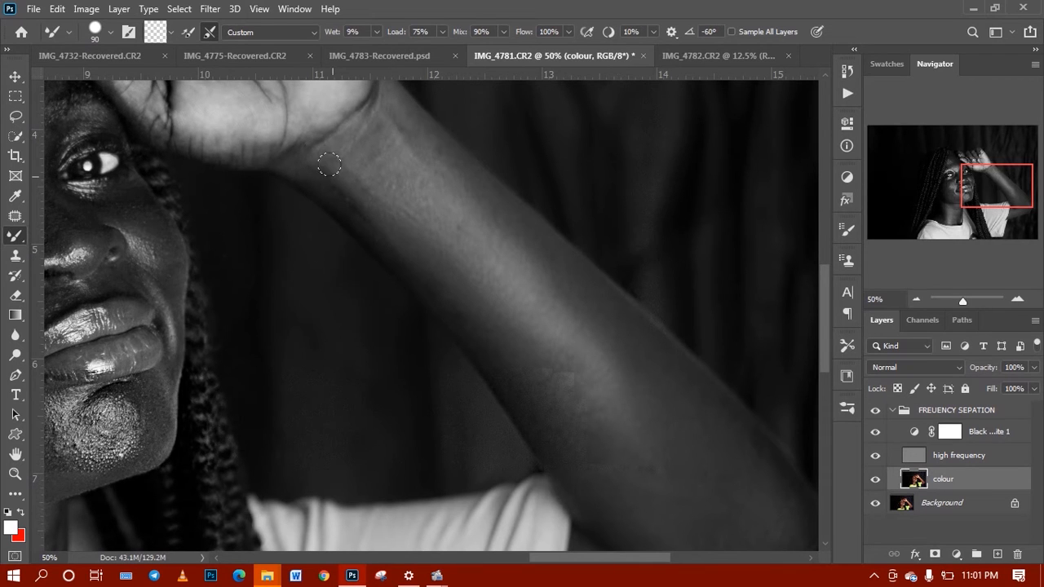
pyautogui.press(']')
pyautogui.press(']')
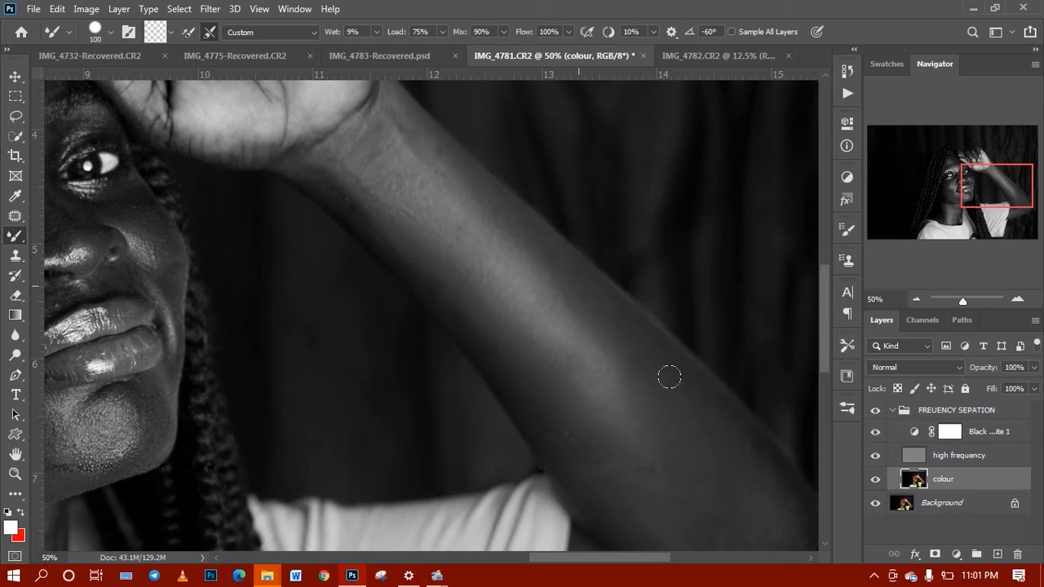
pyautogui.press('[')
# - Smooth the skin around the raised arm's wrist with the Mixer Brush, reducing it from 80 to 60 px
pyautogui.moveTo(1016, 203)
pyautogui.mouseDown()
pyautogui.moveTo(1020, 212)
pyautogui.moveTo(984, 210)
pyautogui.mouseUp()
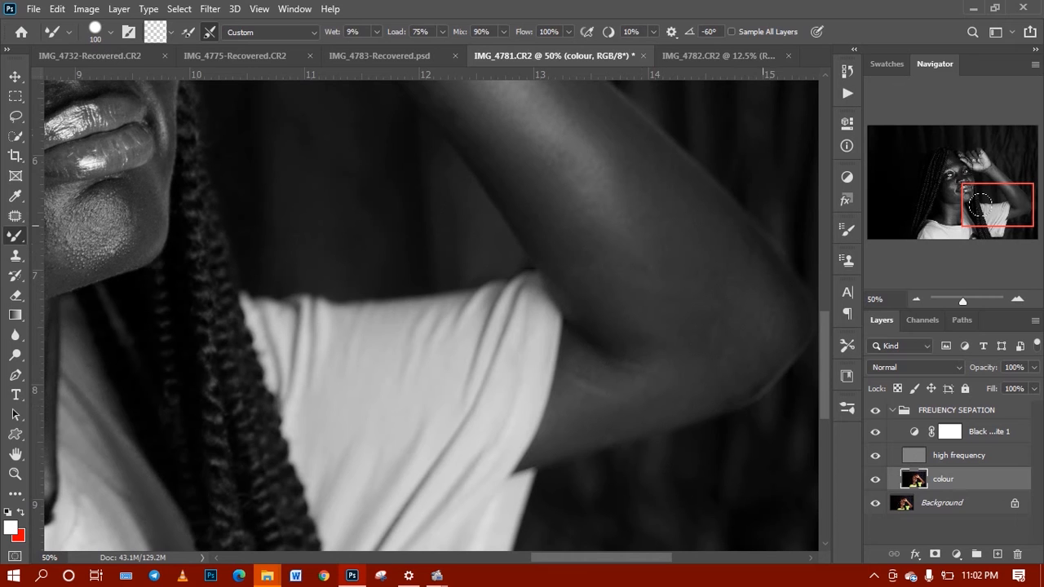
pyautogui.moveTo(987, 203); pyautogui.dragTo(976, 164)
pyautogui.press('[')
pyautogui.press('[')
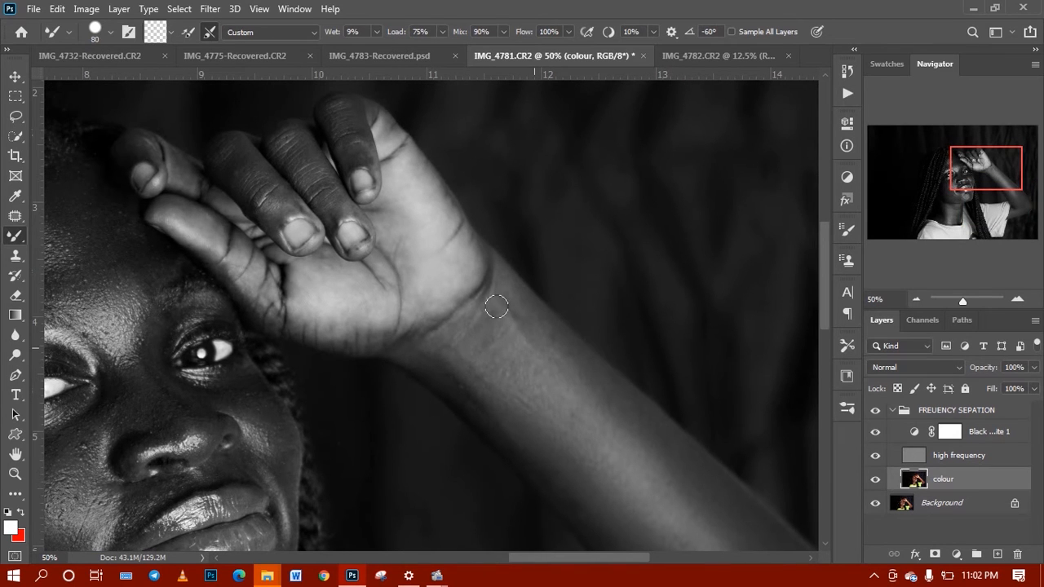
pyautogui.press('[')
pyautogui.press('[')
pyautogui.hotkey('ctrl', '+')
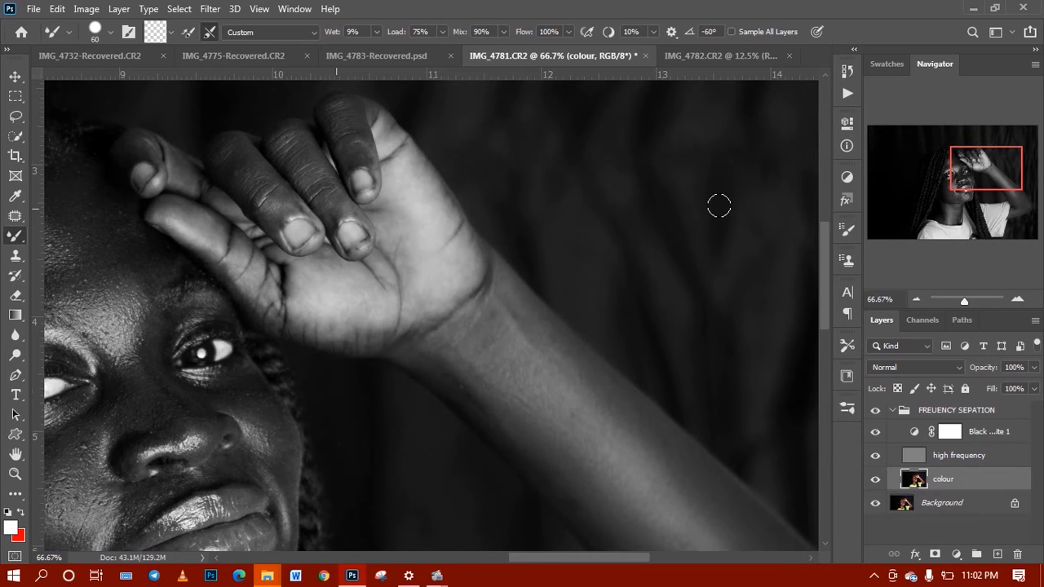
# - Smooth the palm and fingers of the raised hand with the Mixer Brush at 45 to 50 px
pyautogui.moveTo(985, 167); pyautogui.dragTo(967, 165)
pyautogui.press('[')
pyautogui.press('[')
pyautogui.press('[')
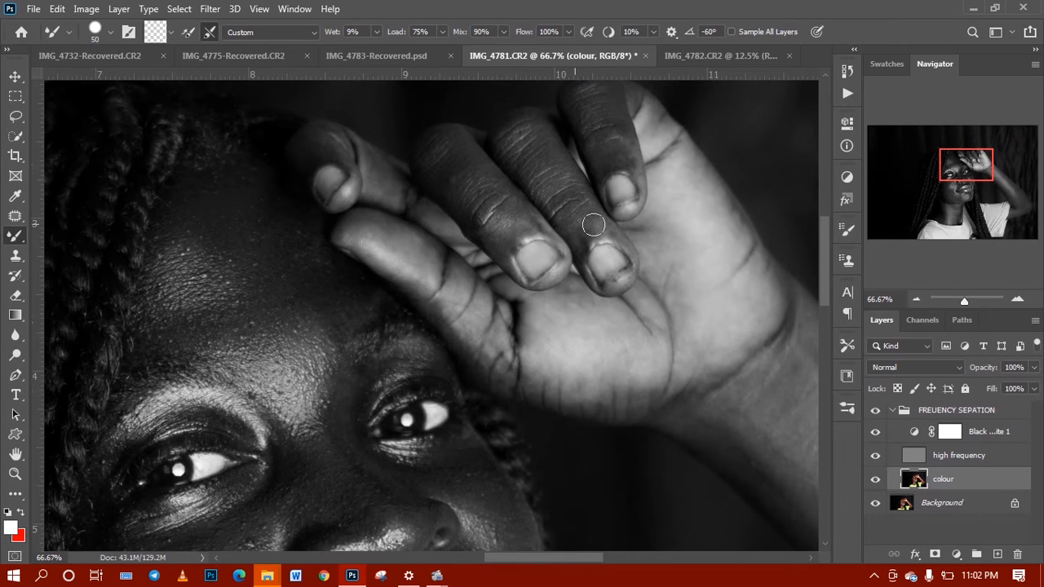
pyautogui.press(']')
pyautogui.press(']')
pyautogui.moveTo(955, 171); pyautogui.dragTo(959, 167)
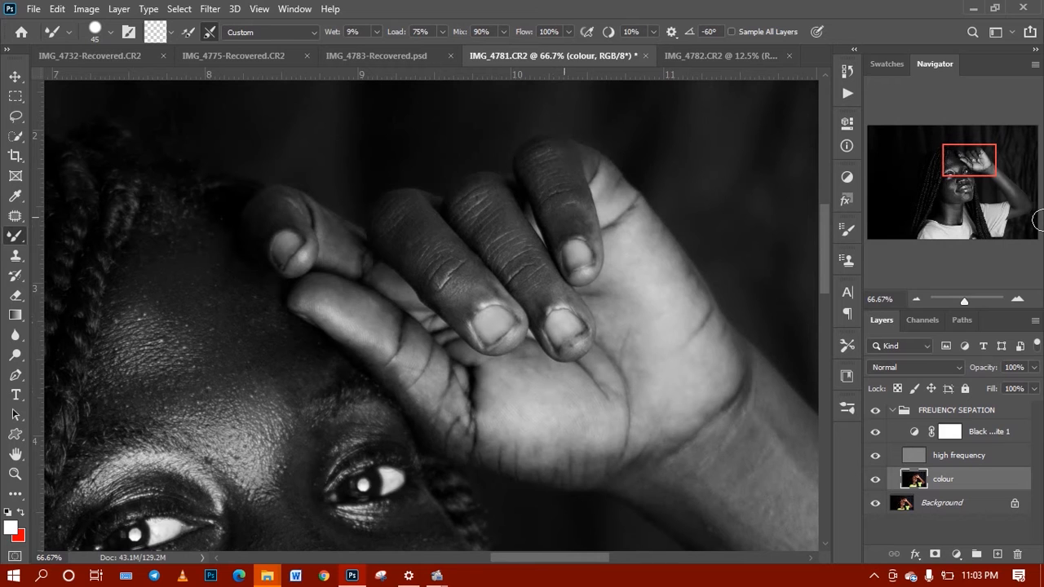
# - Smooth the forehead and the area between the eyes with the Mixer Brush at 50 to 70 px
pyautogui.moveTo(960, 163); pyautogui.dragTo(948, 171)
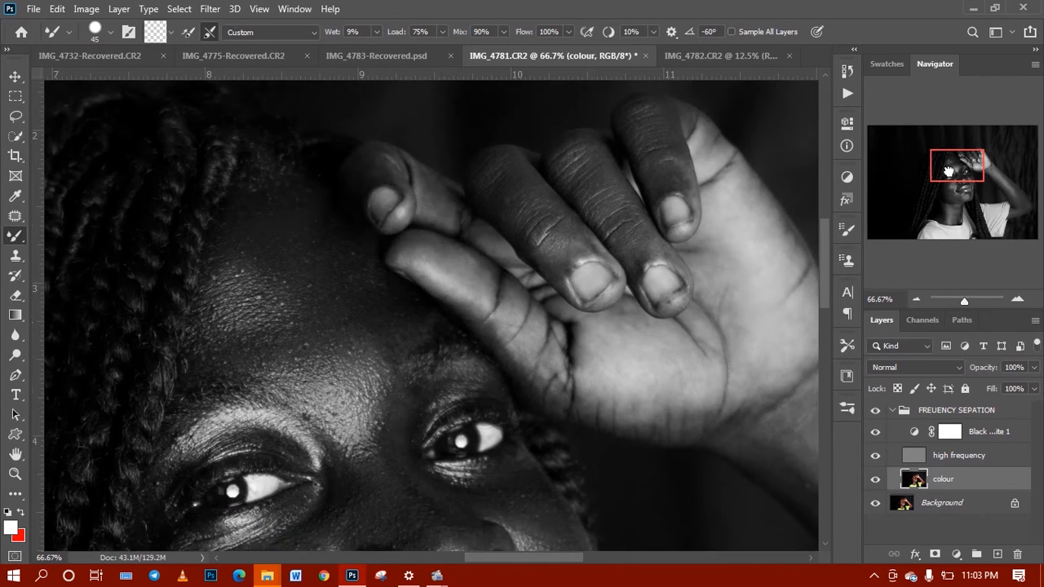
pyautogui.press(']')
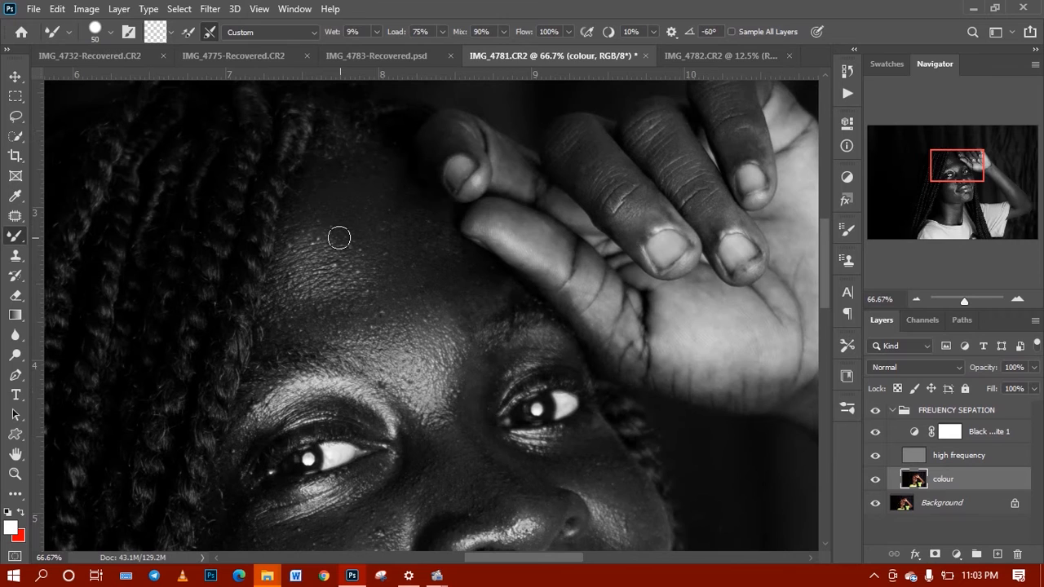
pyautogui.press(']')
pyautogui.press(']')
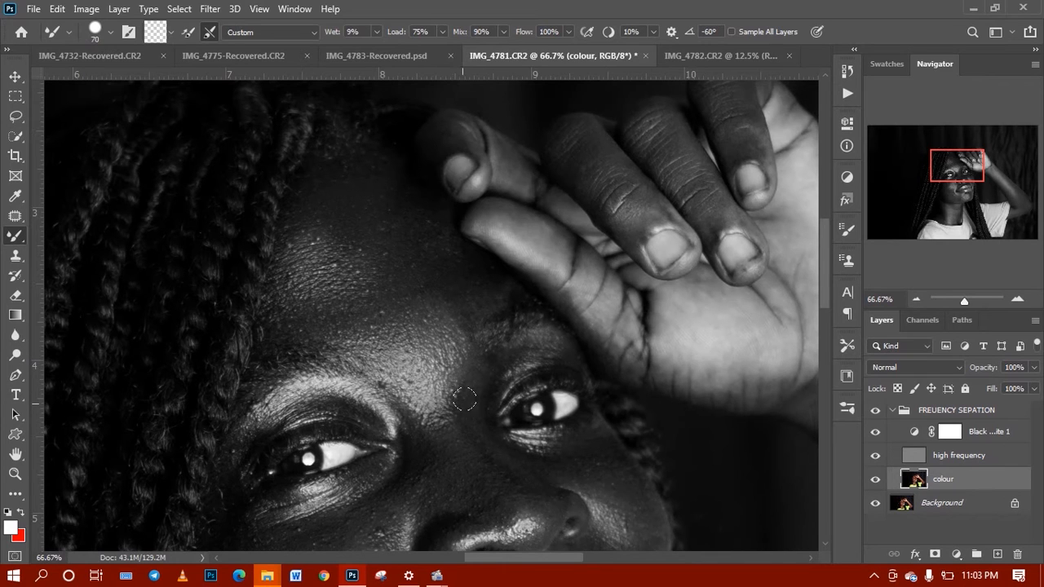
pyautogui.press('[')
pyautogui.moveTo(972, 172); pyautogui.dragTo(975, 171)
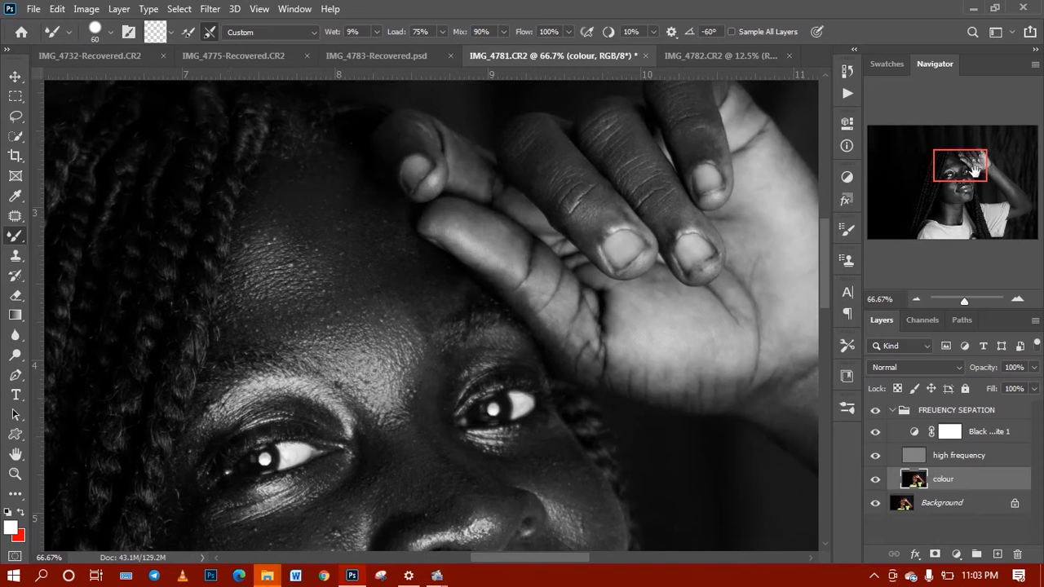
# - Hide the Black & White layer and compare the whole portrait with the FREUENCY SEPATION group off and on, leaving it visible
pyautogui.hotkey('ctrl', '0')
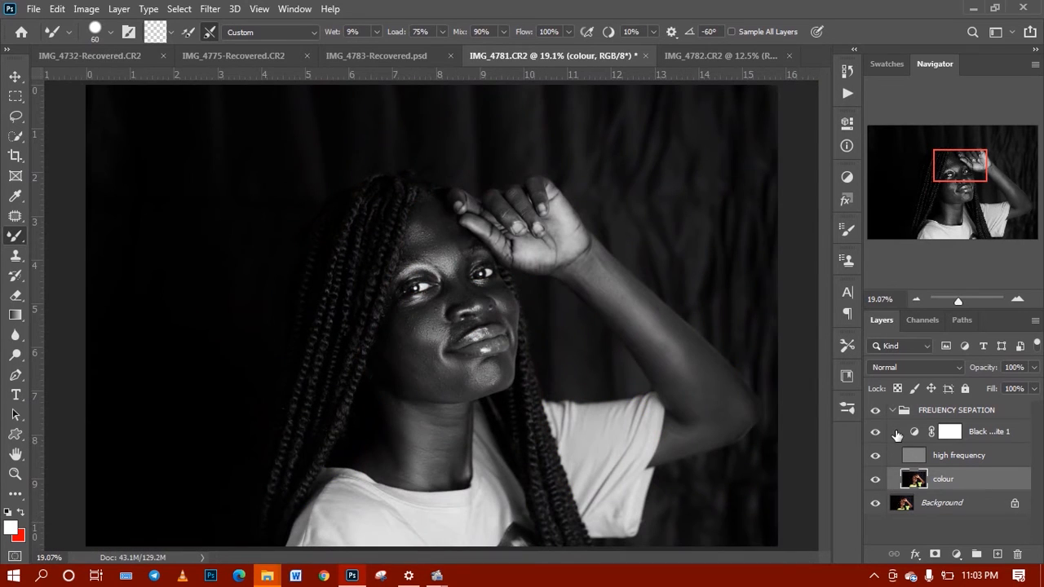
pyautogui.click(873, 433)
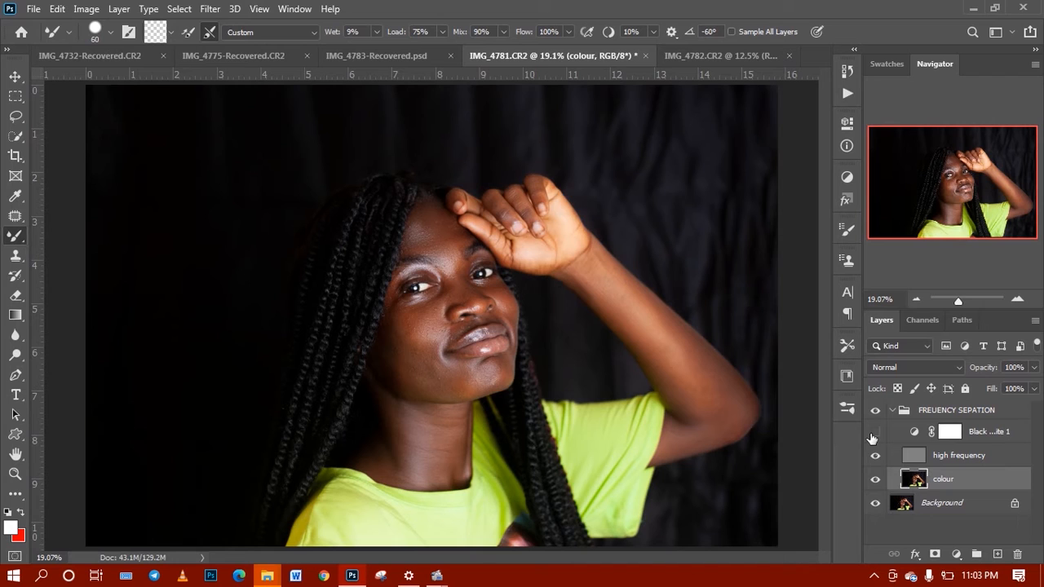
pyautogui.click(875, 412)
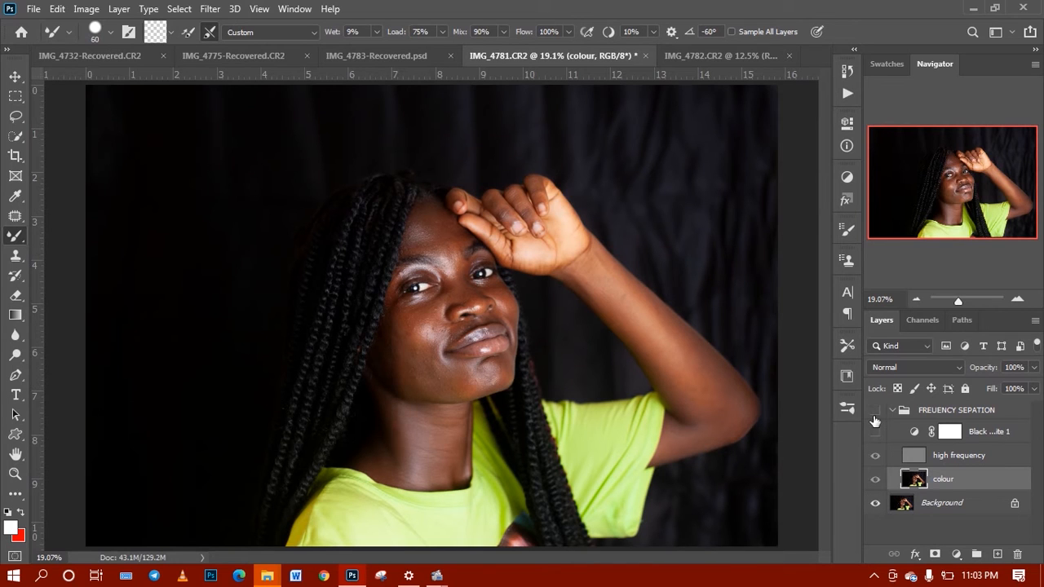
pyautogui.click(874, 413)
pyautogui.click(874, 414)
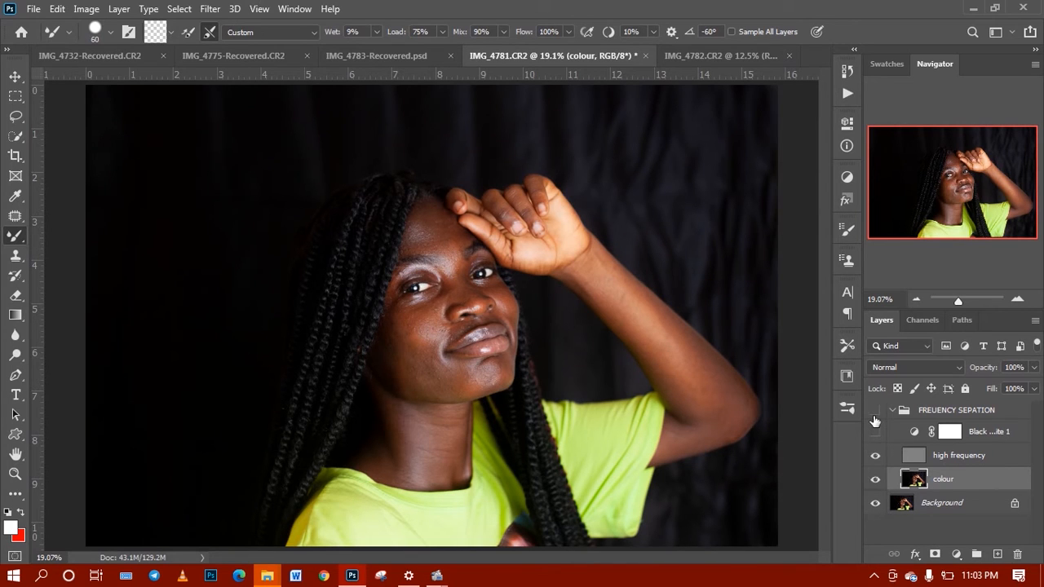
pyautogui.click(874, 413)
pyautogui.click(875, 413)
pyautogui.click(875, 415)
pyautogui.click(876, 414)
pyautogui.click(876, 416)
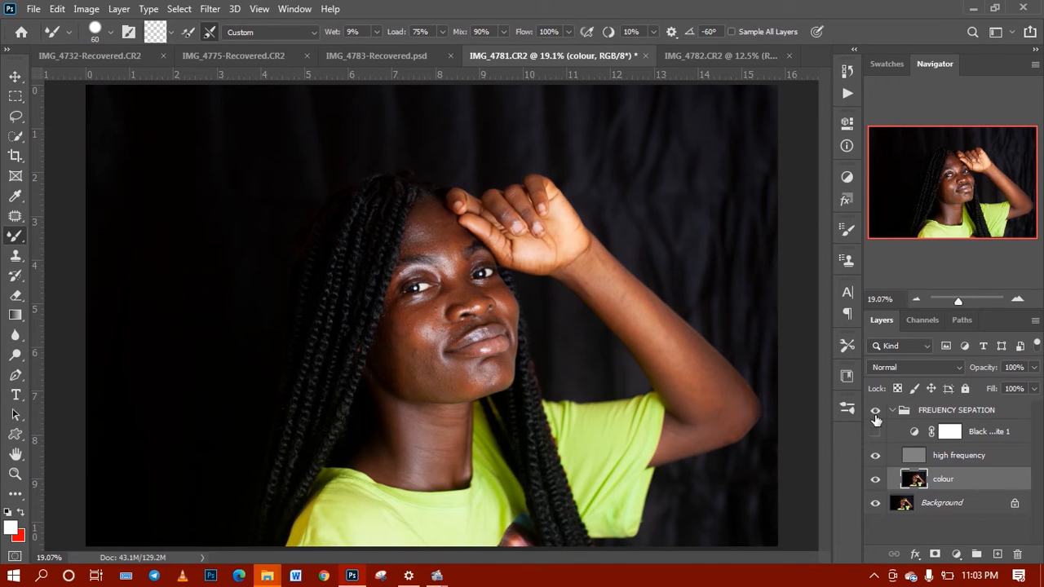
pyautogui.click(876, 415)
pyautogui.click(876, 416)
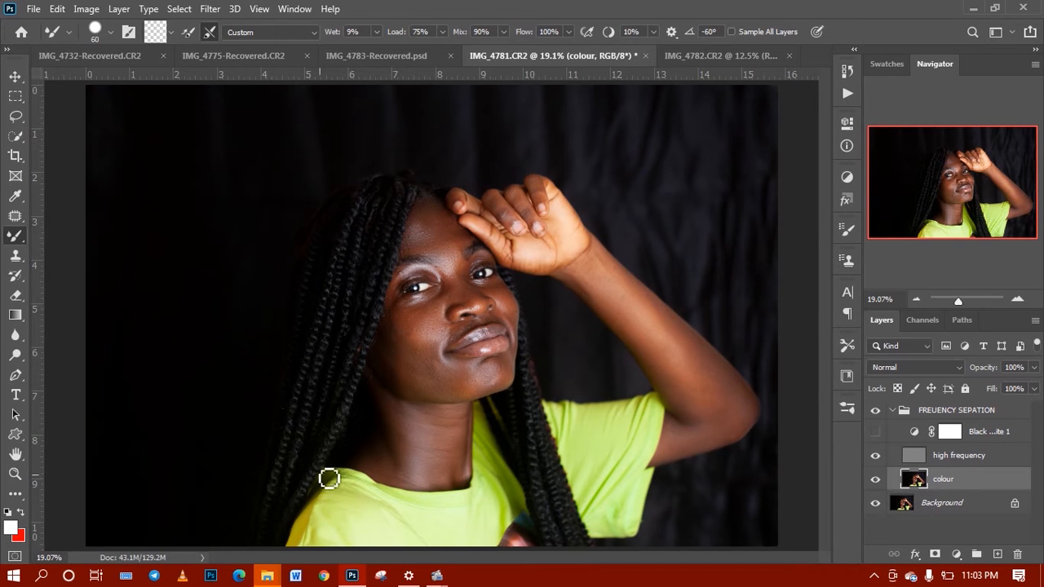
# - Select the forehead skin between the hairline, the fingers and the eyebrows with the Lasso tool on the colour layer
pyautogui.press('z')
pyautogui.click(424, 224)
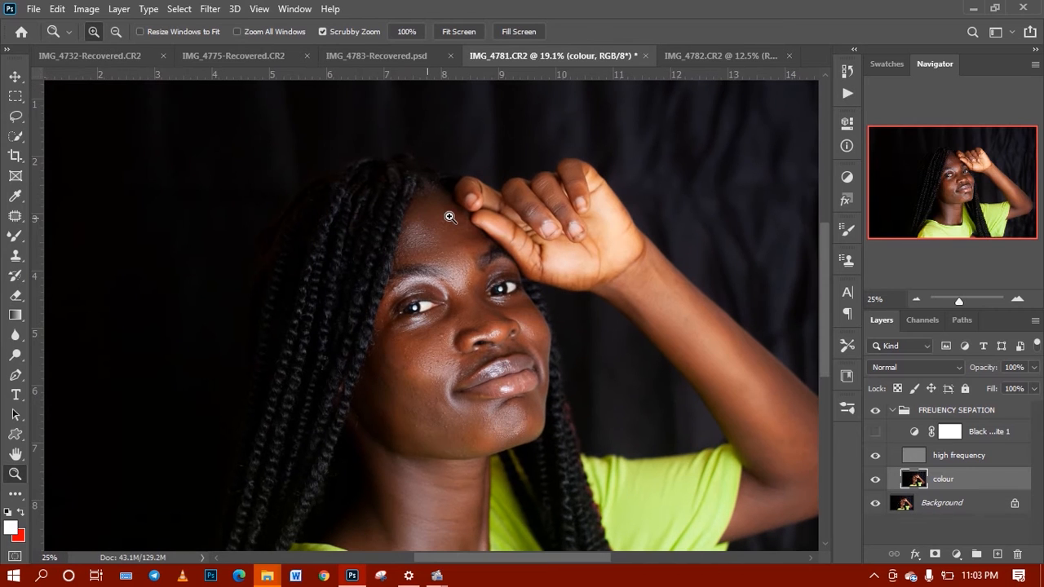
pyautogui.click(432, 221)
pyautogui.click(437, 221)
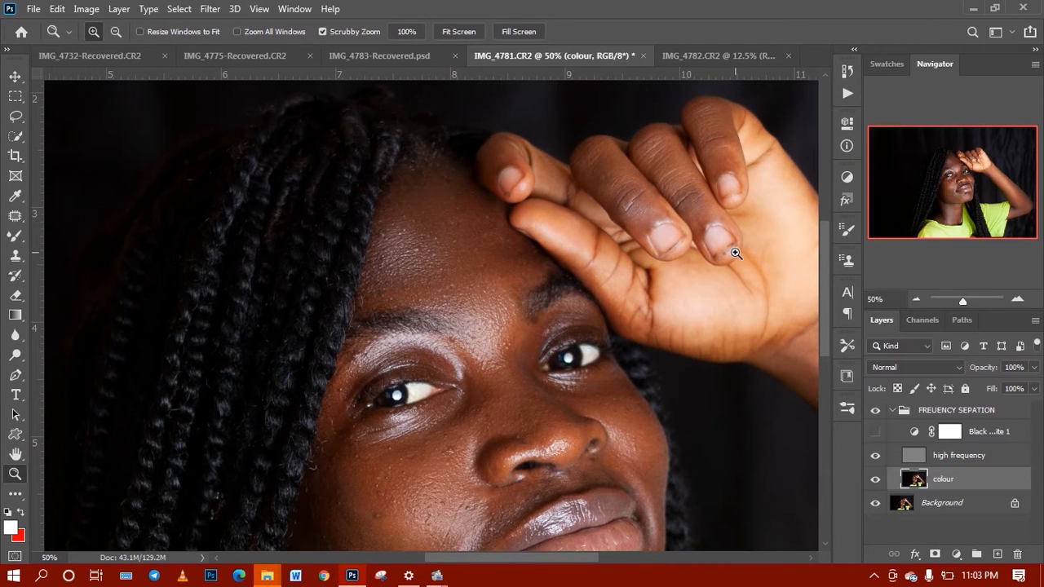
pyautogui.click(15, 116)
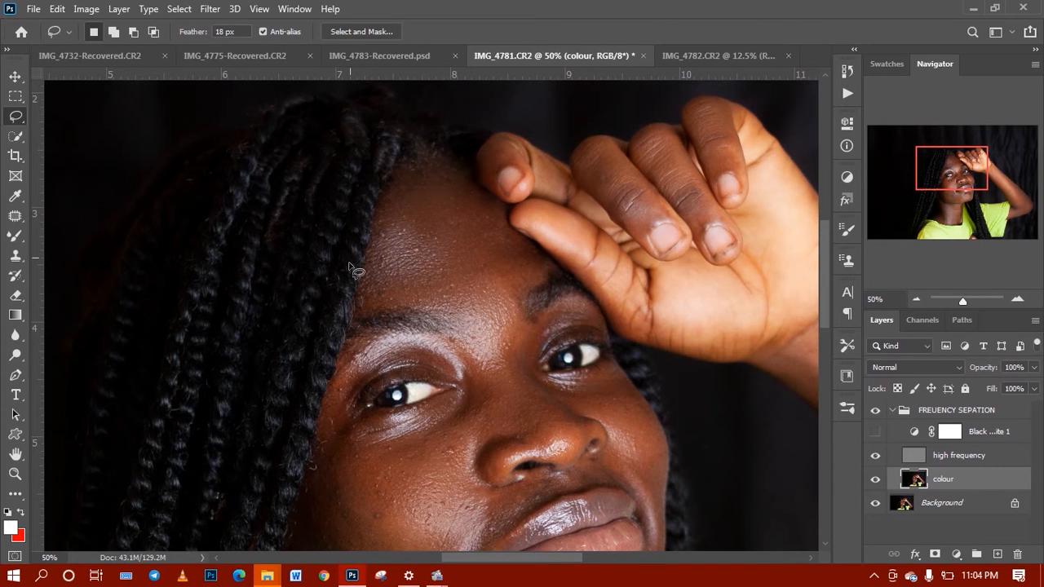
pyautogui.moveTo(361, 302)
pyautogui.mouseDown()
pyautogui.moveTo(380, 221)
pyautogui.moveTo(411, 170)
pyautogui.moveTo(454, 161)
pyautogui.moveTo(478, 200)
pyautogui.mouseUp()
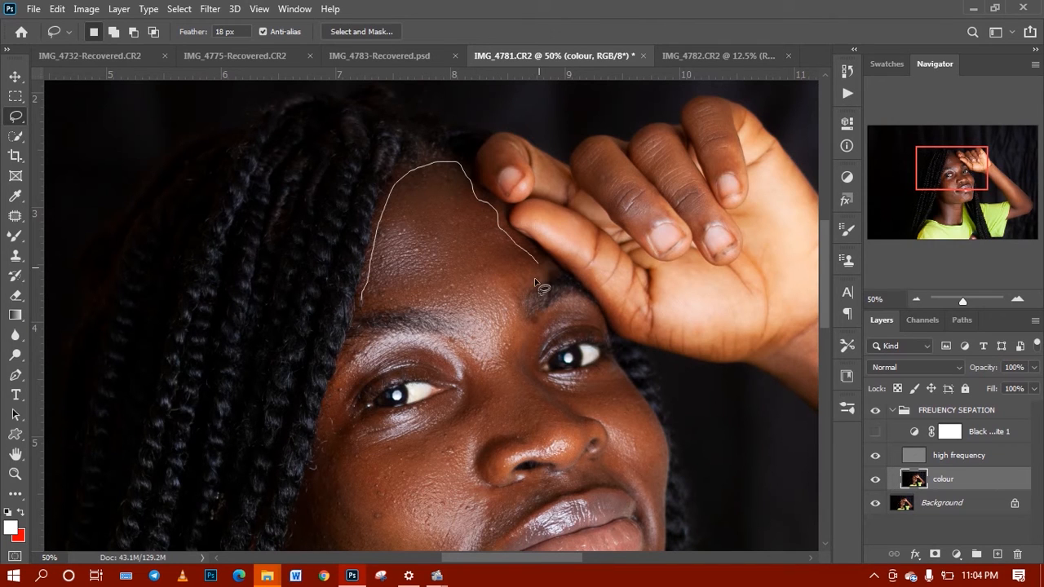
pyautogui.moveTo(511, 323)
pyautogui.mouseDown()
pyautogui.moveTo(486, 330)
pyautogui.moveTo(460, 311)
pyautogui.moveTo(402, 301)
pyautogui.moveTo(360, 308)
pyautogui.mouseUp()
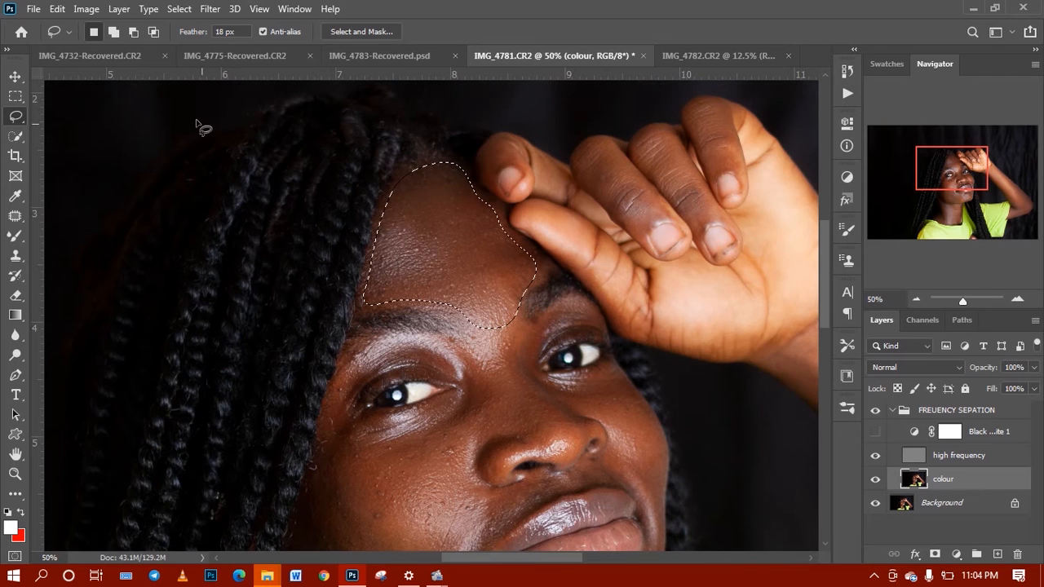
# - Open Gaussian Blur for the forehead selection and test strong radii of 127.3, 240.1 and 42.9 pixels
pyautogui.click(210, 9)
pyautogui.moveTo(274, 225)
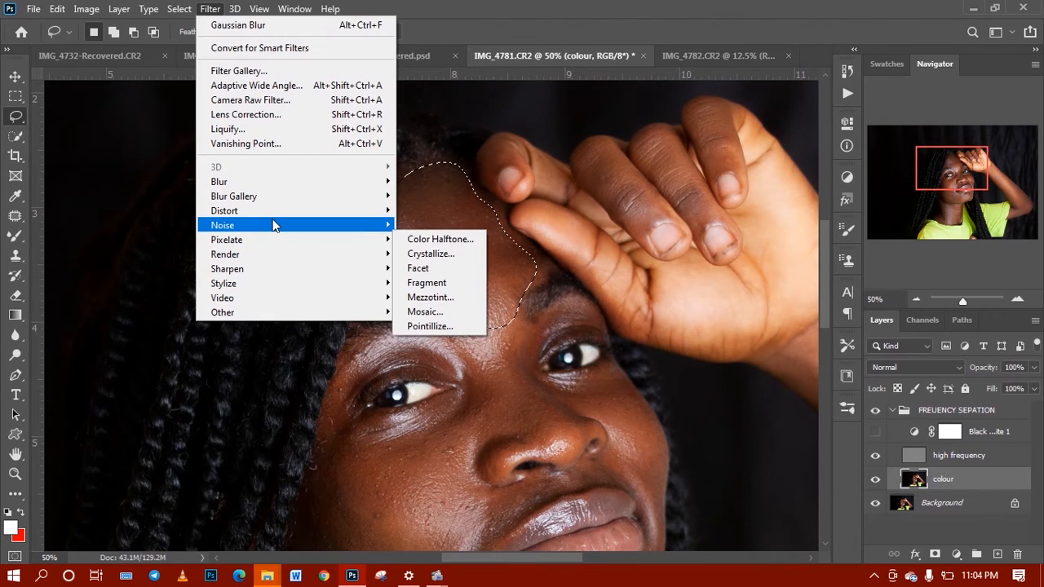
pyautogui.moveTo(310, 194)
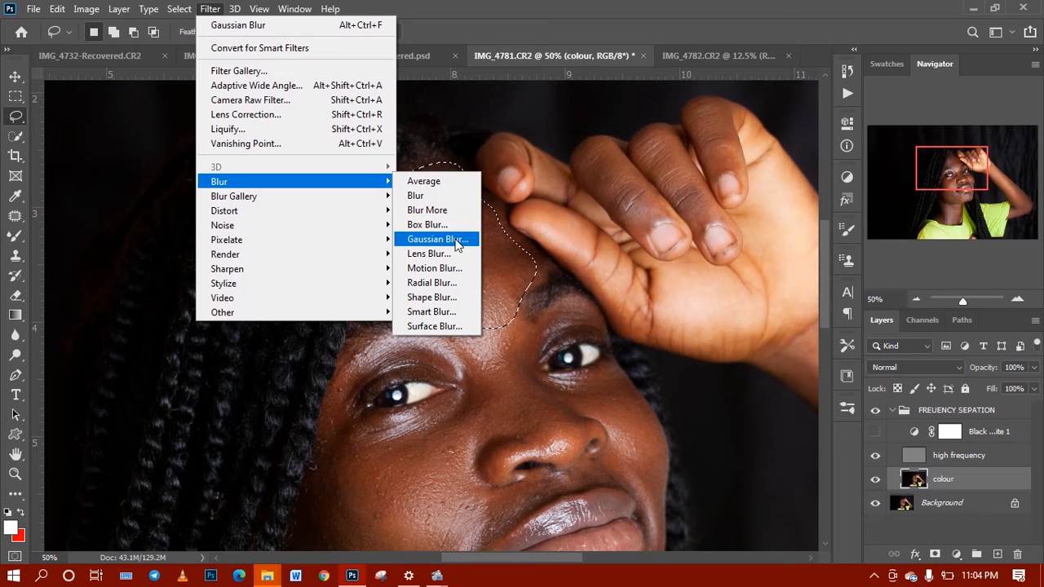
pyautogui.click(438, 239)
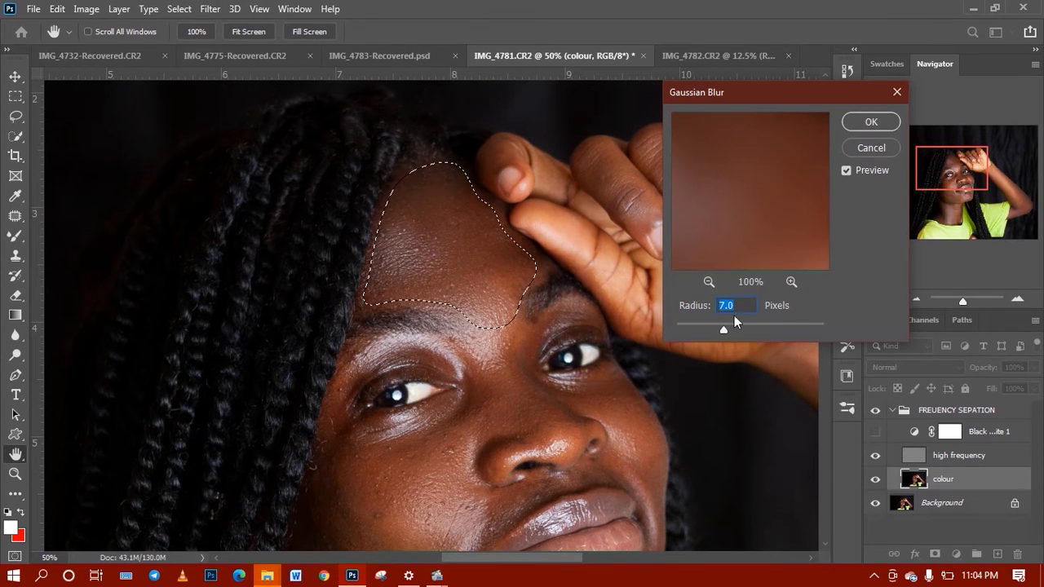
pyautogui.moveTo(753, 90); pyautogui.dragTo(803, 92)
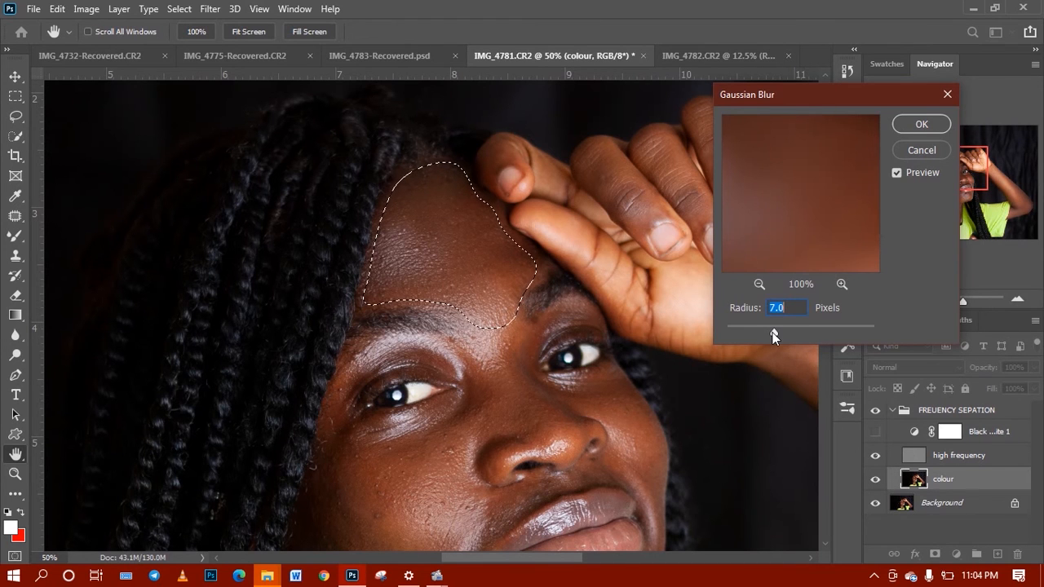
pyautogui.moveTo(774, 333); pyautogui.dragTo(832, 332)
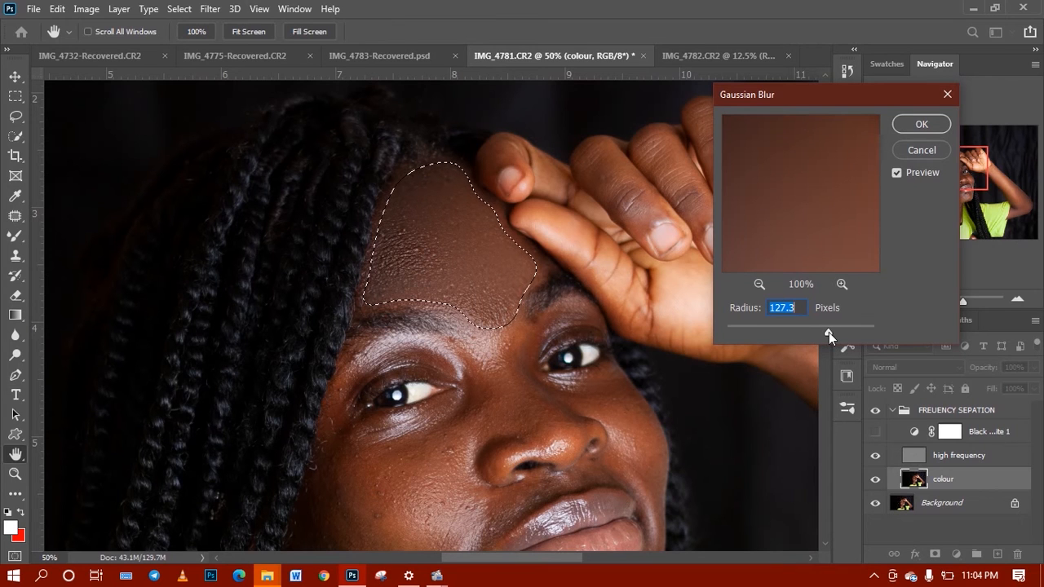
pyautogui.moveTo(828, 332); pyautogui.dragTo(849, 332)
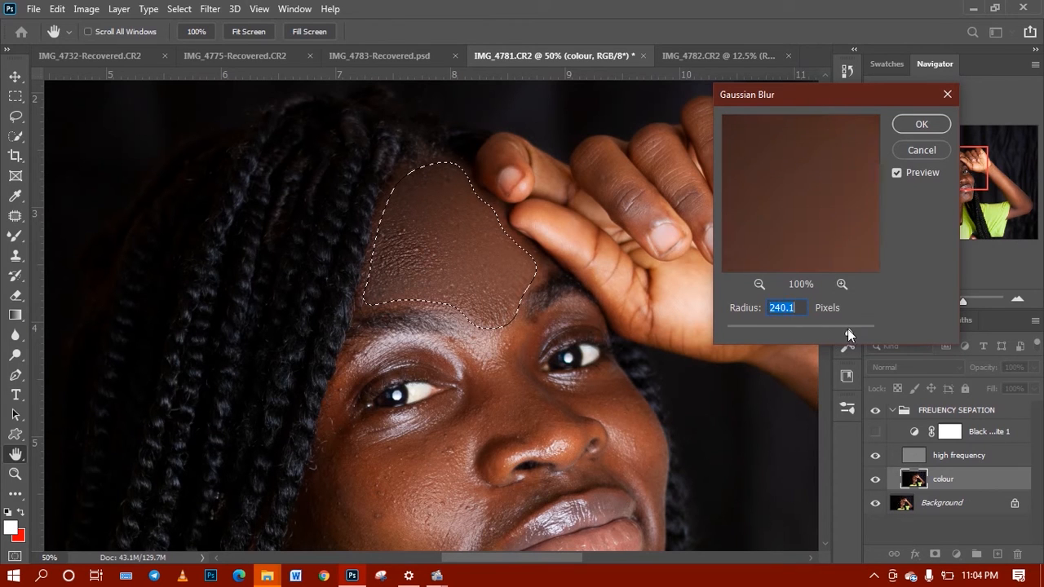
pyautogui.moveTo(847, 328); pyautogui.dragTo(803, 332)
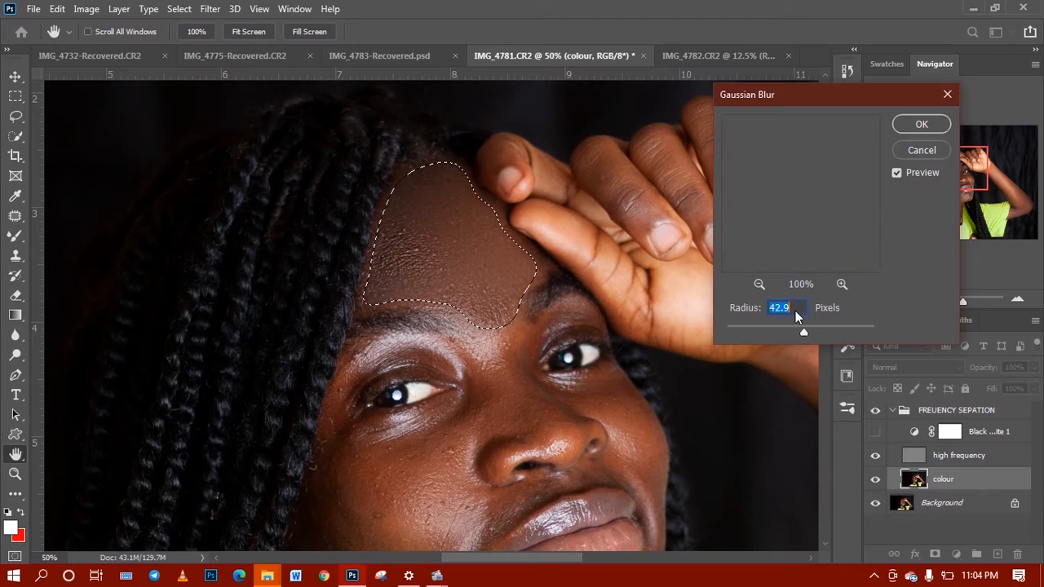
# - Apply the Gaussian Blur to the forehead with a 24-pixel radius after comparing the preview, and deselect the area
pyautogui.write('7')
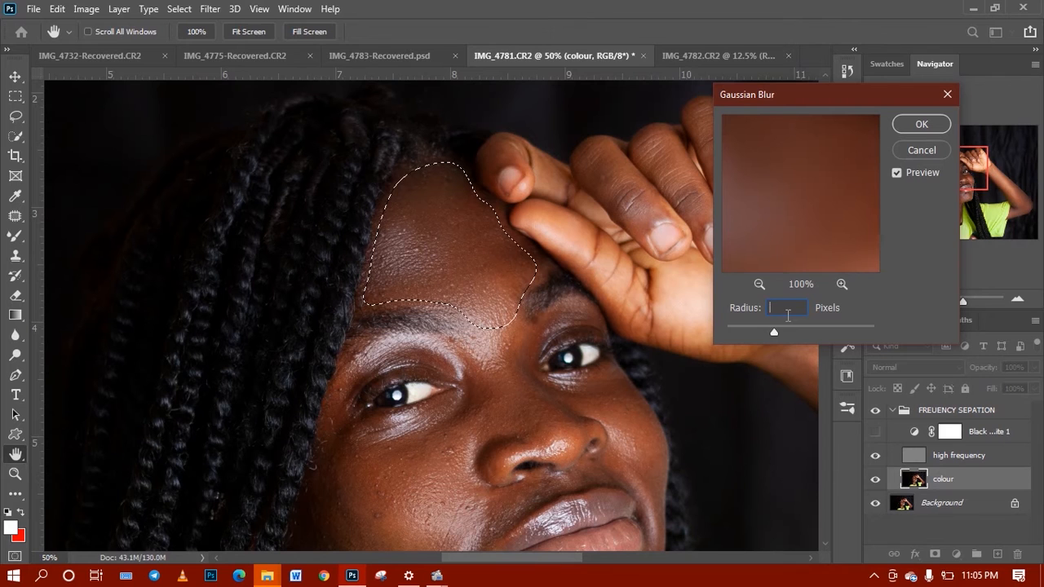
pyautogui.press('BackSpace')
pyautogui.write('21')
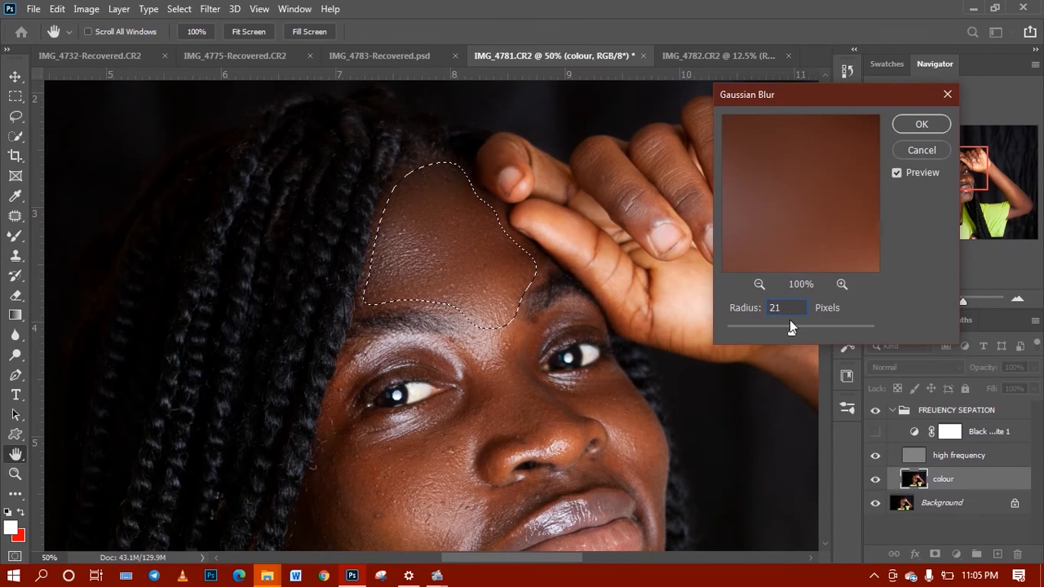
pyautogui.press('BackSpace')
pyautogui.write('24')
pyautogui.click(896, 173)
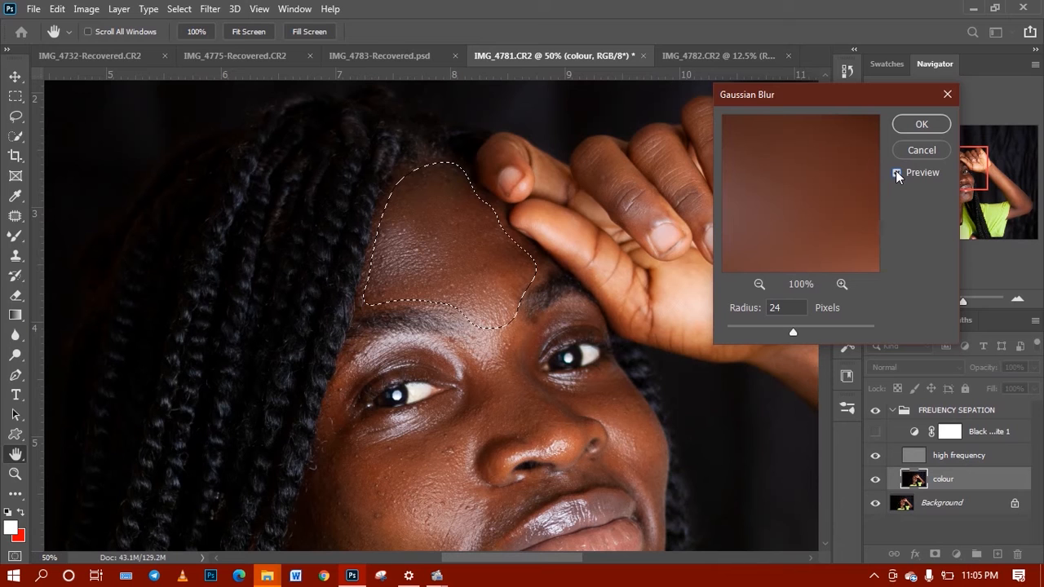
pyautogui.click(896, 173)
pyautogui.click(896, 173)
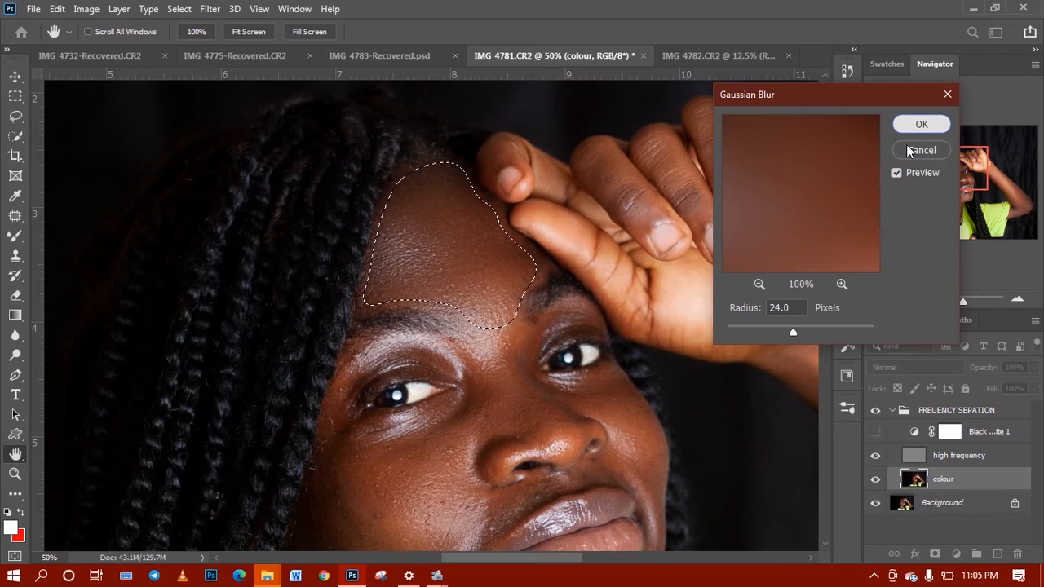
pyautogui.click(915, 151)
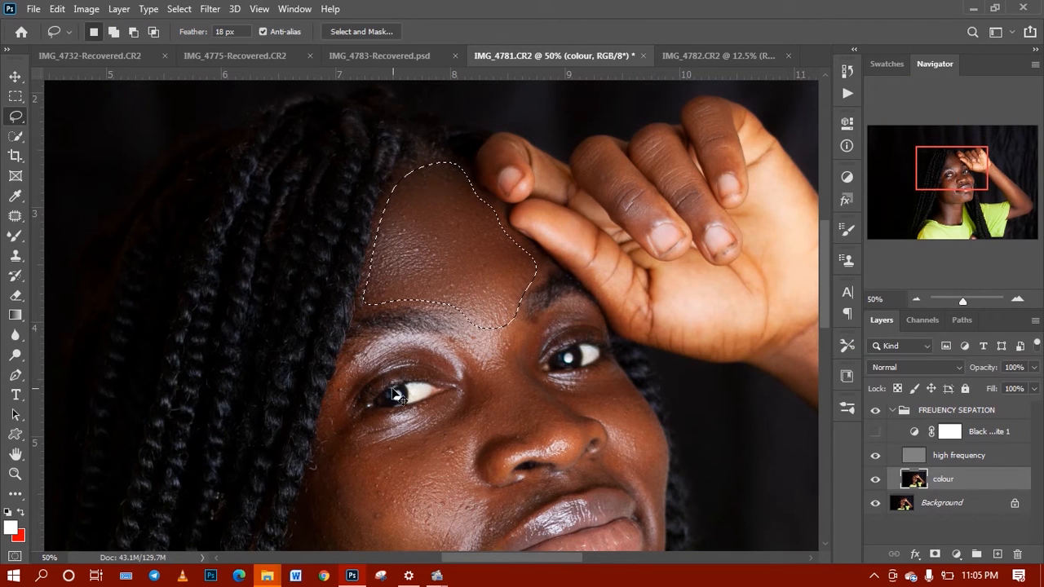
pyautogui.hotkey('ctrl', 'd')
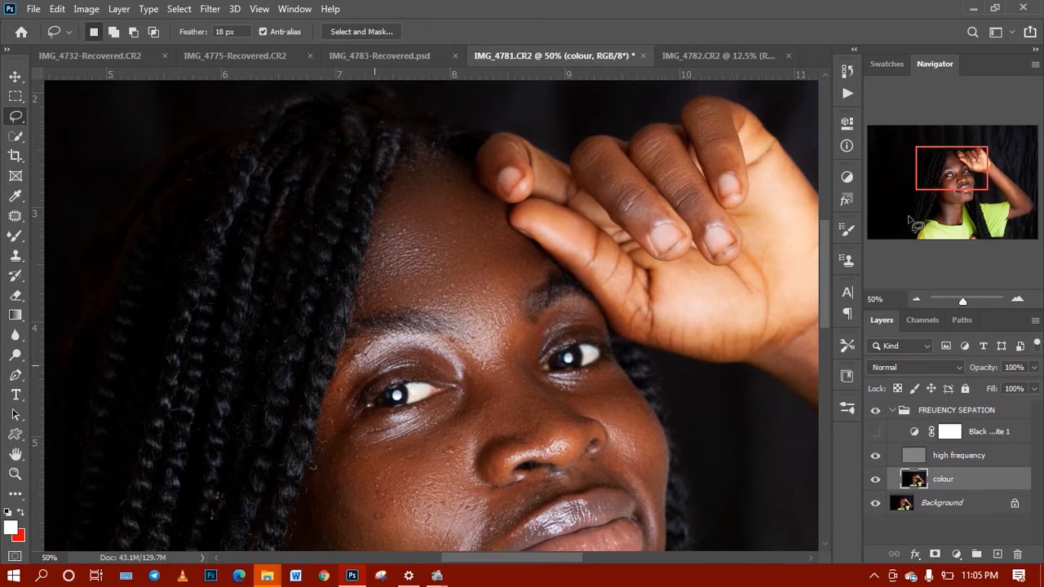
# - Lasso the upper eyelid skin of the eye away from the raised hand and apply a 24-pixel Gaussian Blur after comparing the preview
pyautogui.moveTo(958, 166); pyautogui.dragTo(961, 183)
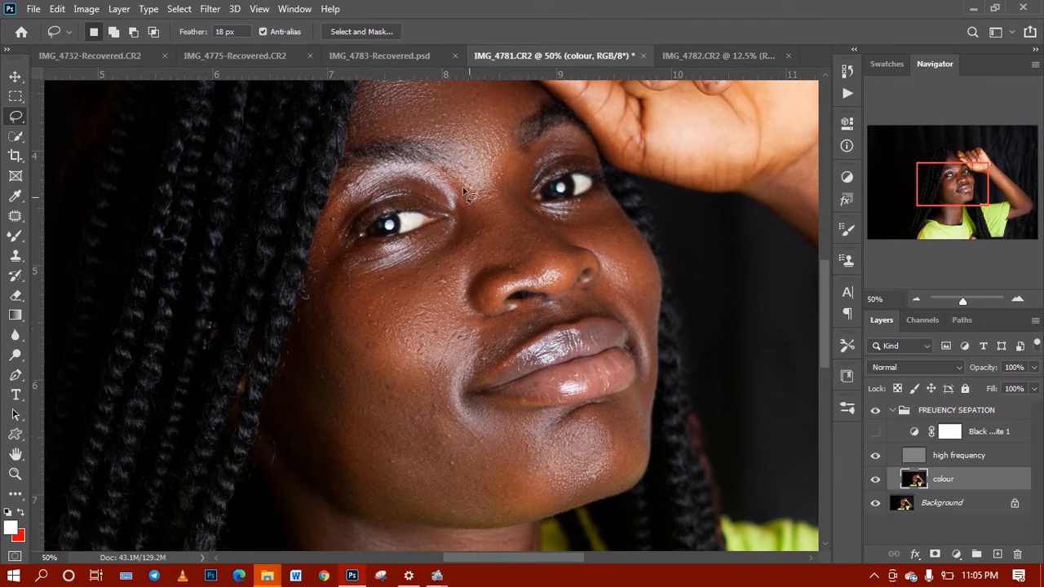
pyautogui.moveTo(462, 185)
pyautogui.mouseDown()
pyautogui.moveTo(358, 172)
pyautogui.moveTo(331, 197)
pyautogui.moveTo(330, 215)
pyautogui.moveTo(385, 188)
pyautogui.moveTo(467, 205)
pyautogui.mouseUp()
pyautogui.click(212, 9)
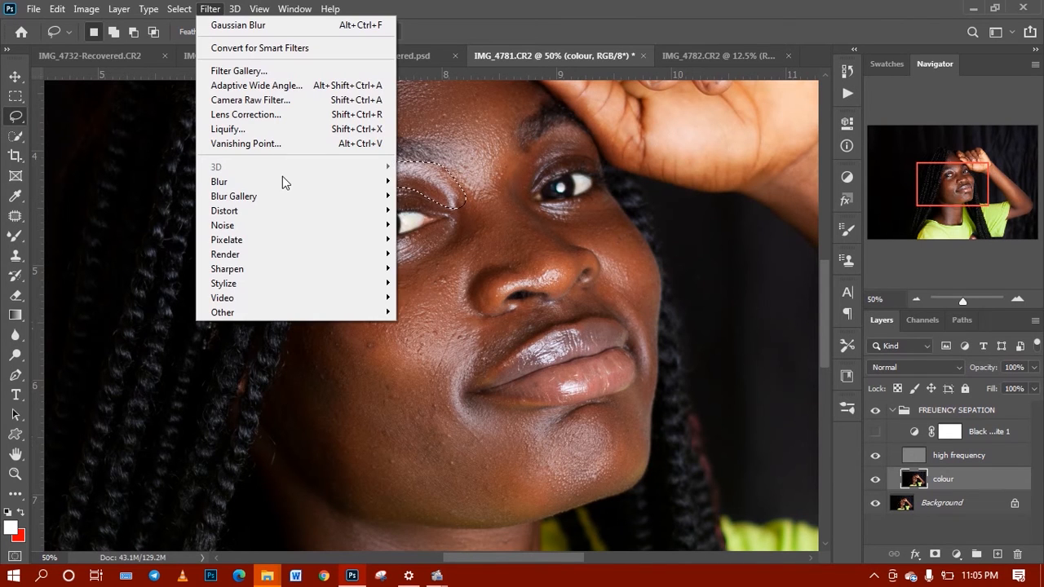
pyautogui.moveTo(361, 179)
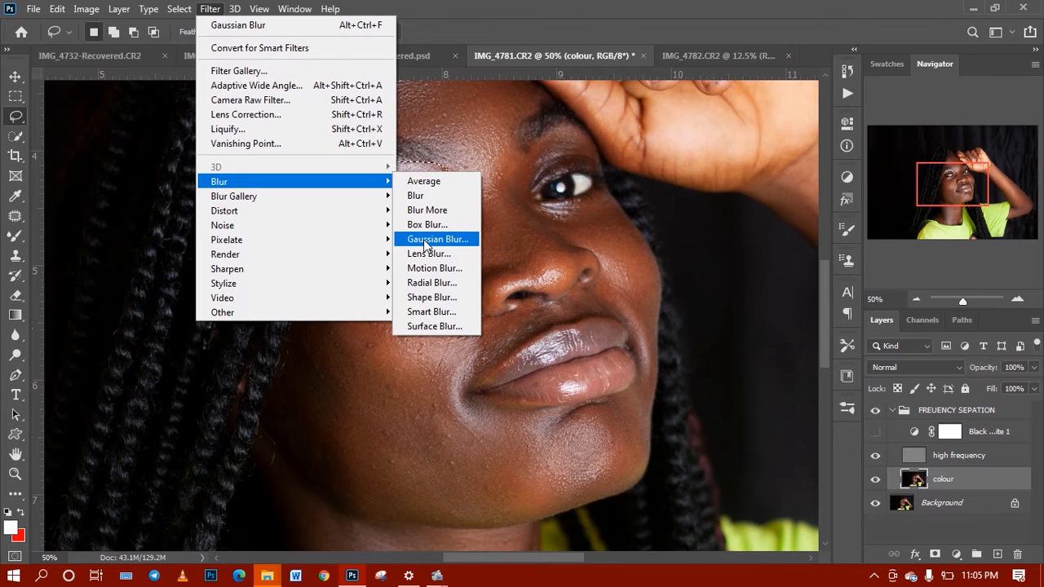
pyautogui.click(425, 240)
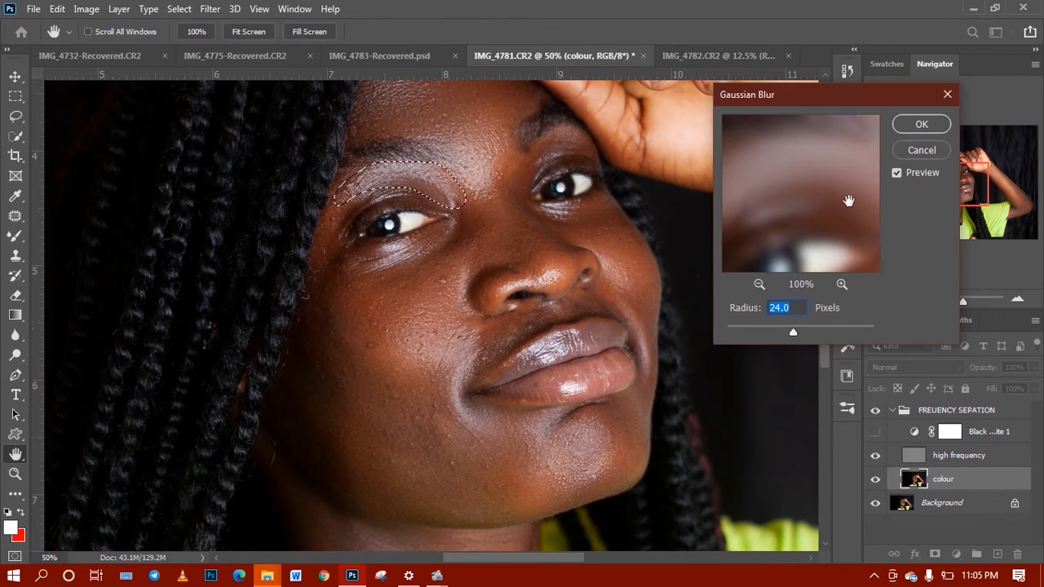
pyautogui.click(896, 173)
pyautogui.click(896, 173)
pyautogui.click(910, 126)
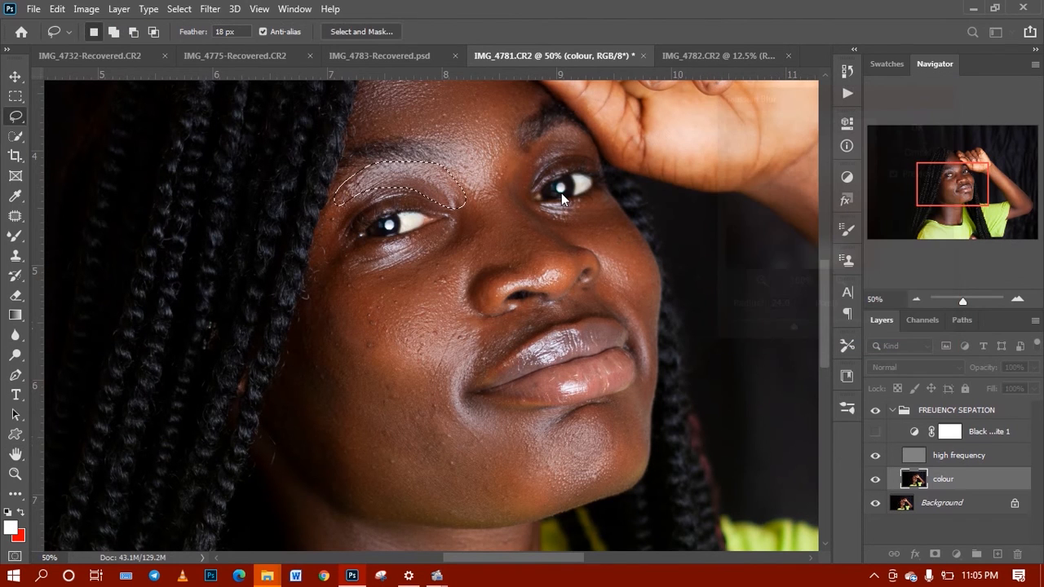
# - Repeat the Gaussian Blur on the selected eyelid and fade it to 50% opacity in Normal mode, ending with the area deselected
pyautogui.rightClick(522, 166)
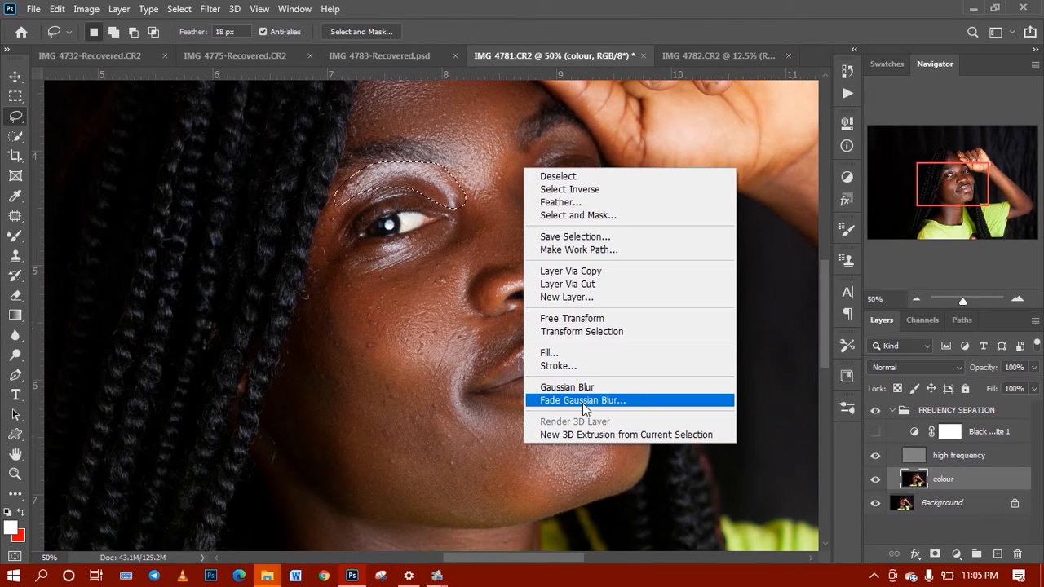
pyautogui.click(584, 387)
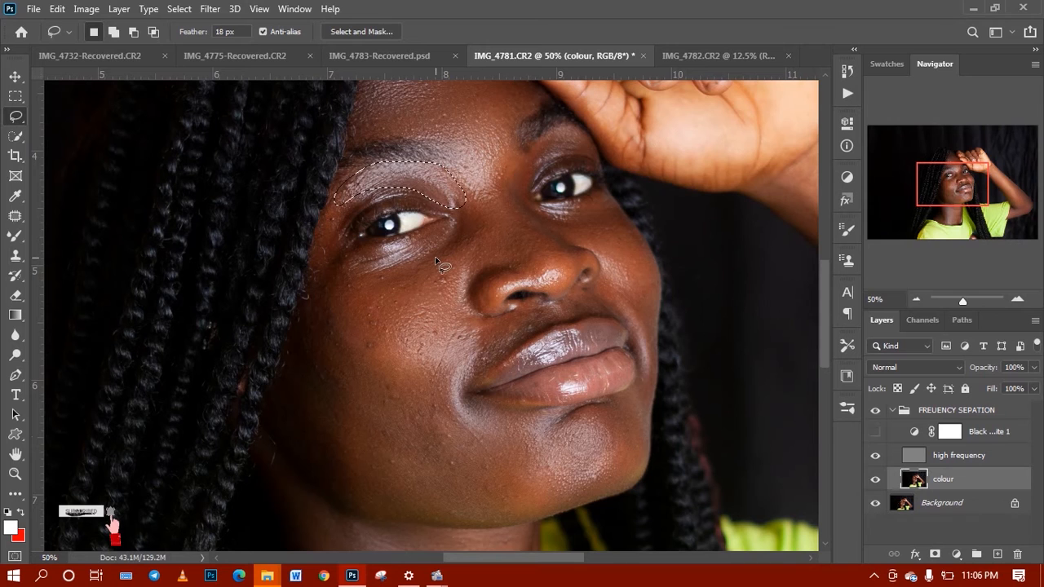
pyautogui.press('shift')
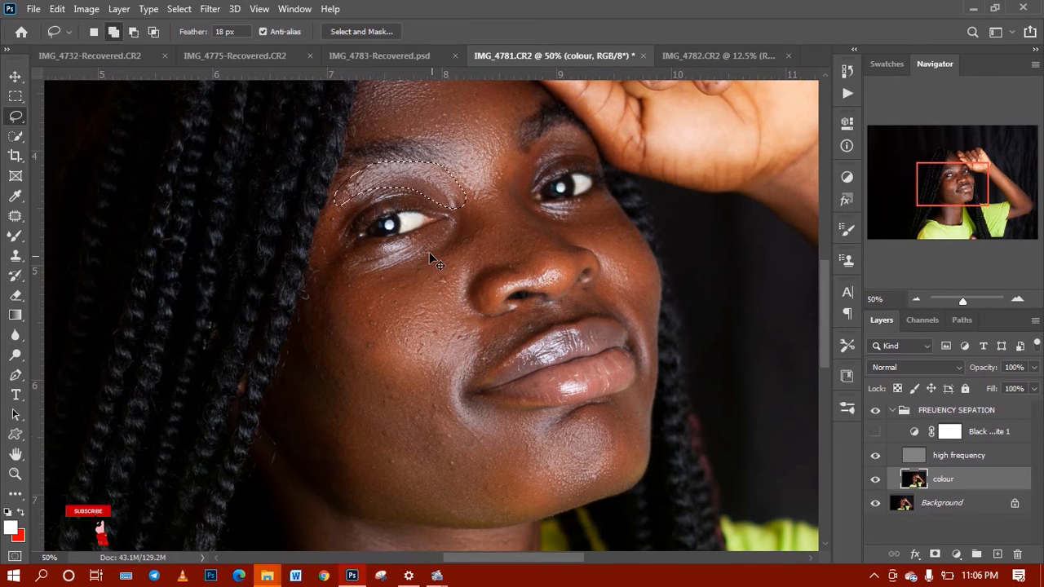
pyautogui.hotkey('ctrl', 'shift', 'f')
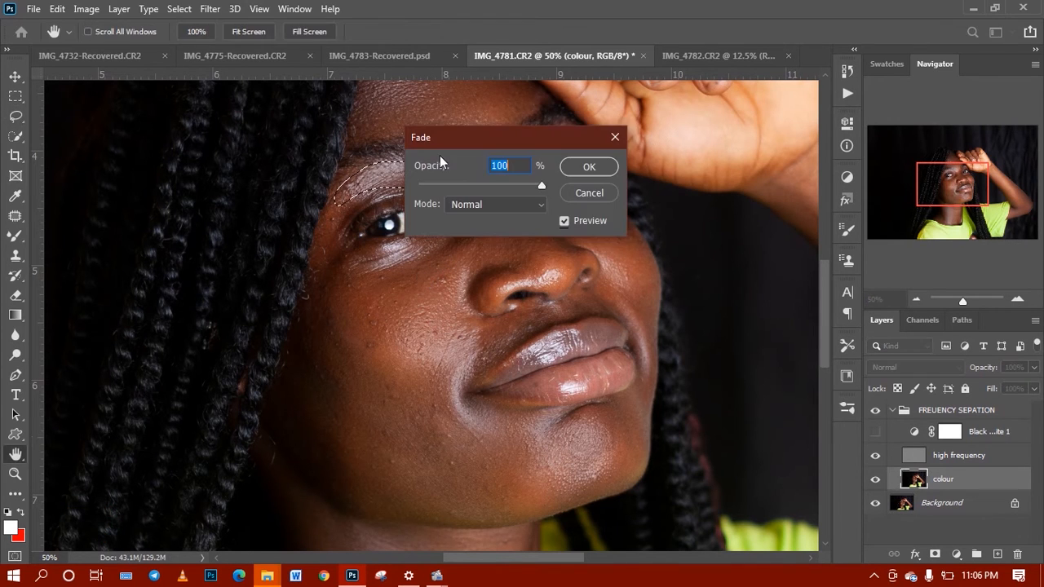
pyautogui.moveTo(450, 143); pyautogui.dragTo(614, 144)
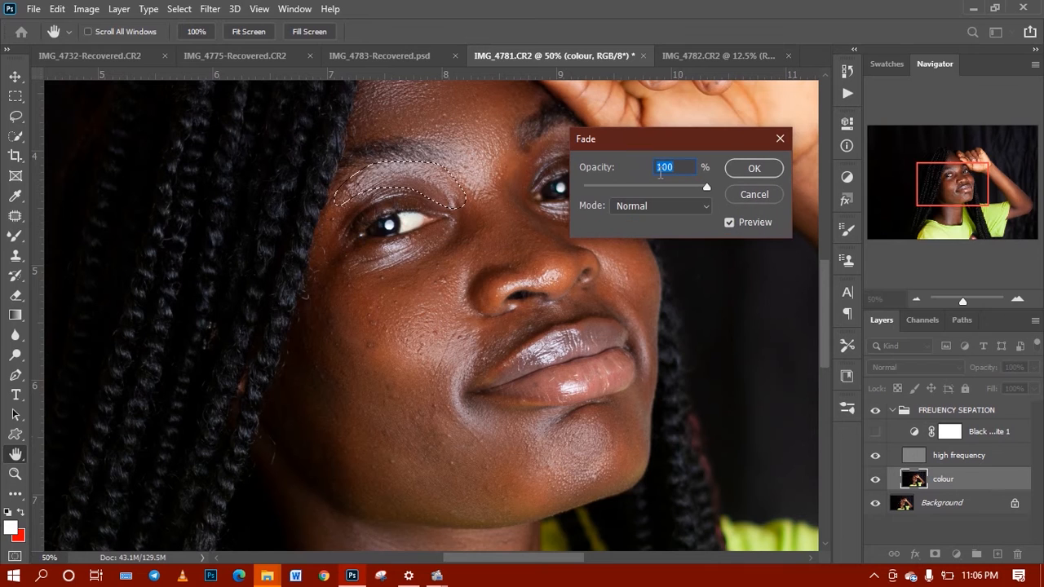
pyautogui.write('50')
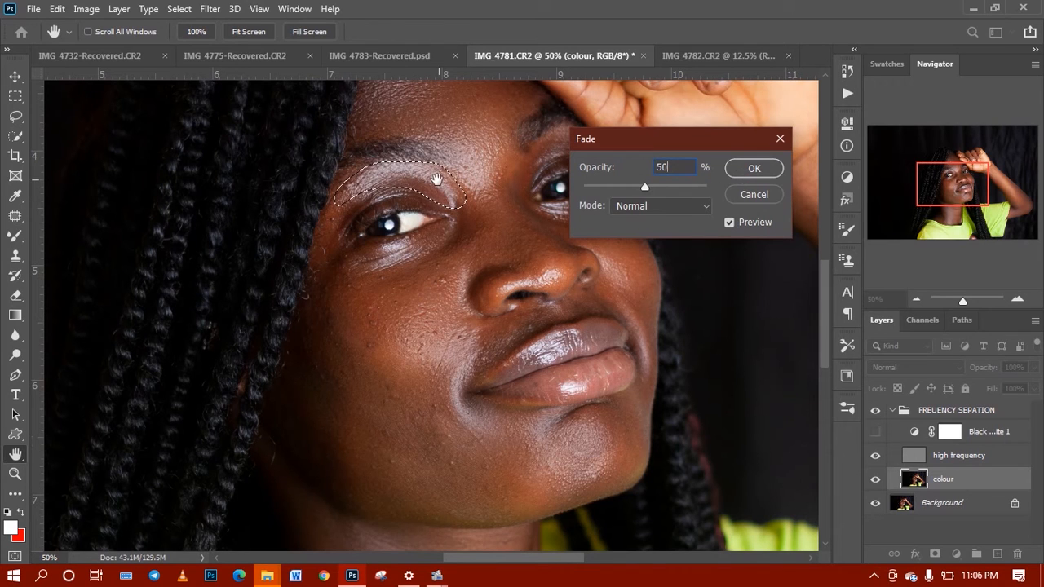
pyautogui.click(754, 168)
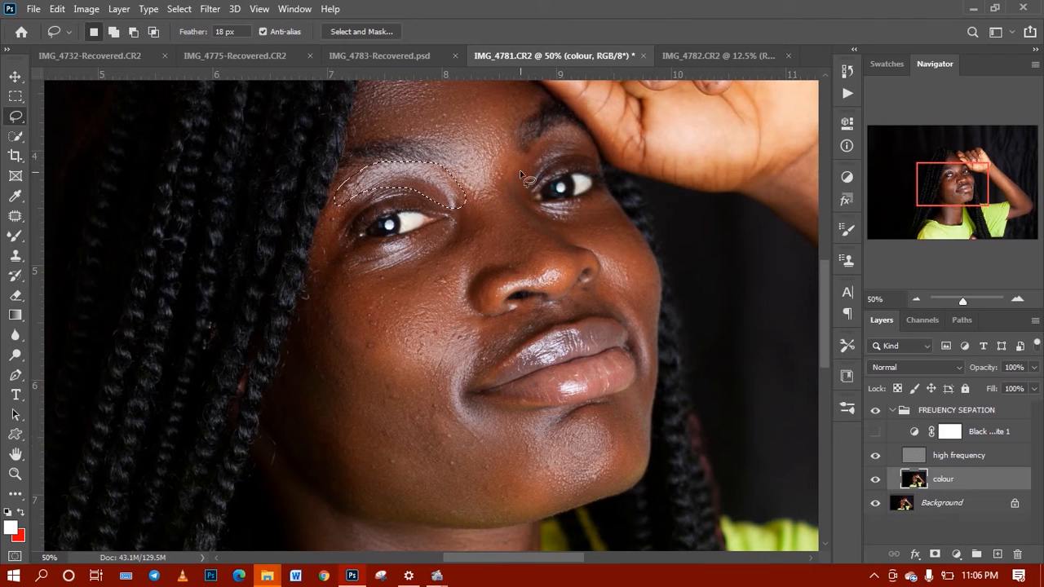
pyautogui.hotkey('ctrl', 'd')
# - Lasso the upper eyelid of the eye beside the raised hand, reapply the Gaussian Blur and fade it to 50% opacity
pyautogui.moveTo(519, 170)
pyautogui.mouseDown()
pyautogui.moveTo(577, 127)
pyautogui.moveTo(595, 157)
pyautogui.moveTo(527, 190)
pyautogui.moveTo(520, 175)
pyautogui.mouseUp()
pyautogui.rightClick(439, 116)
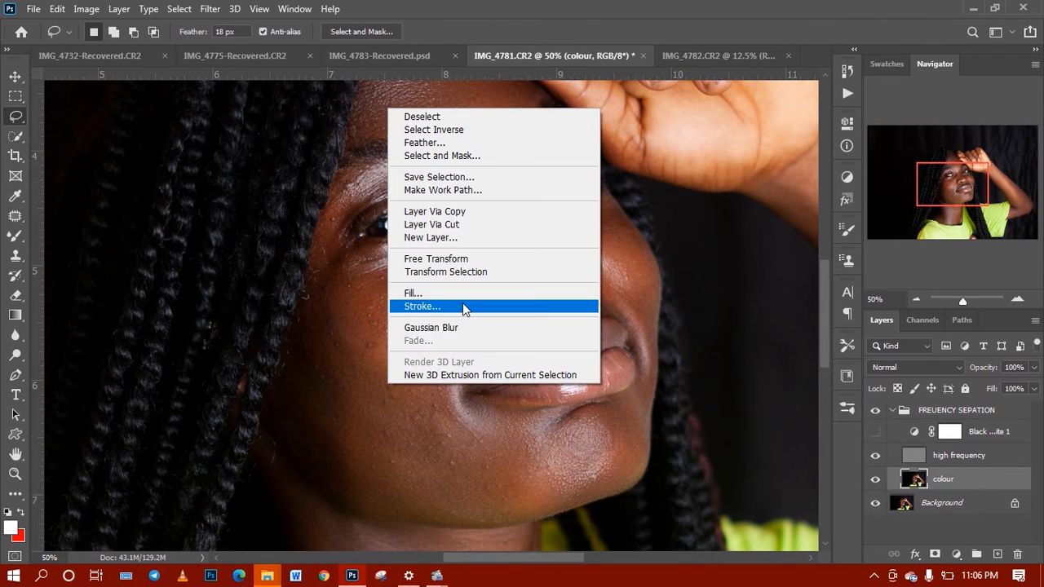
pyautogui.click(462, 327)
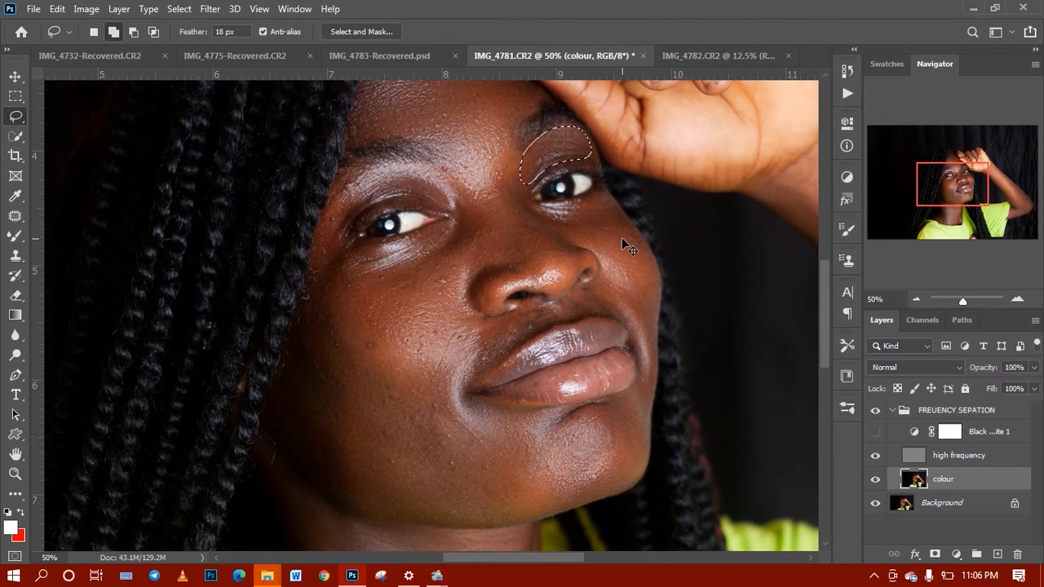
pyautogui.hotkey('ctrl', 'shift', 'f')
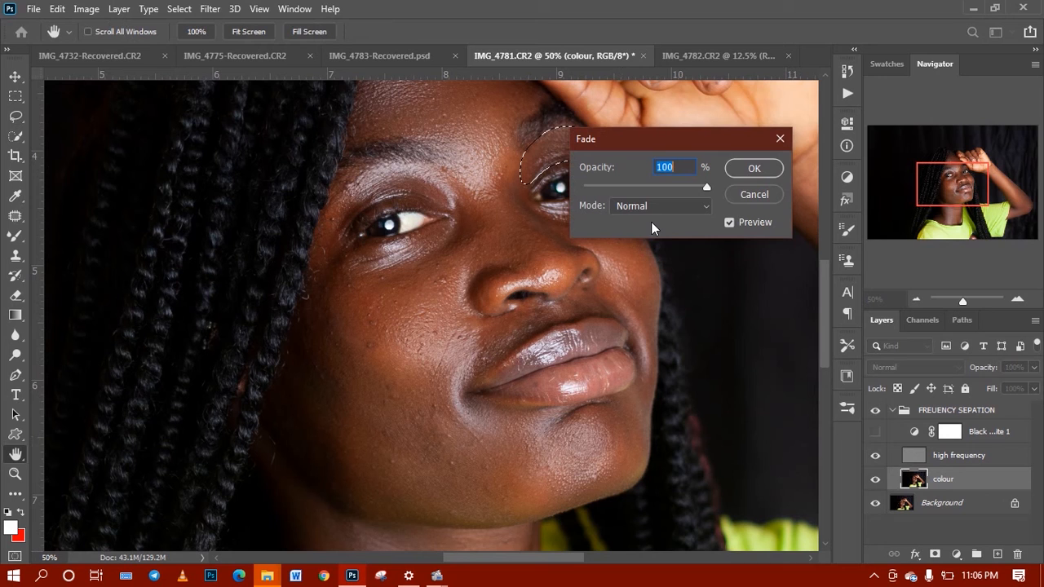
pyautogui.write('50')
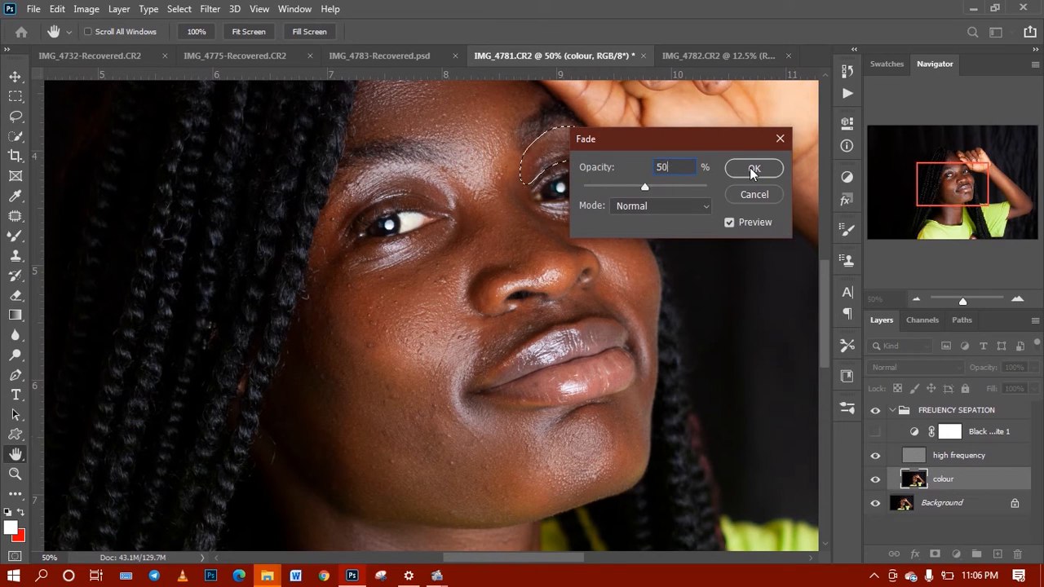
pyautogui.click(752, 169)
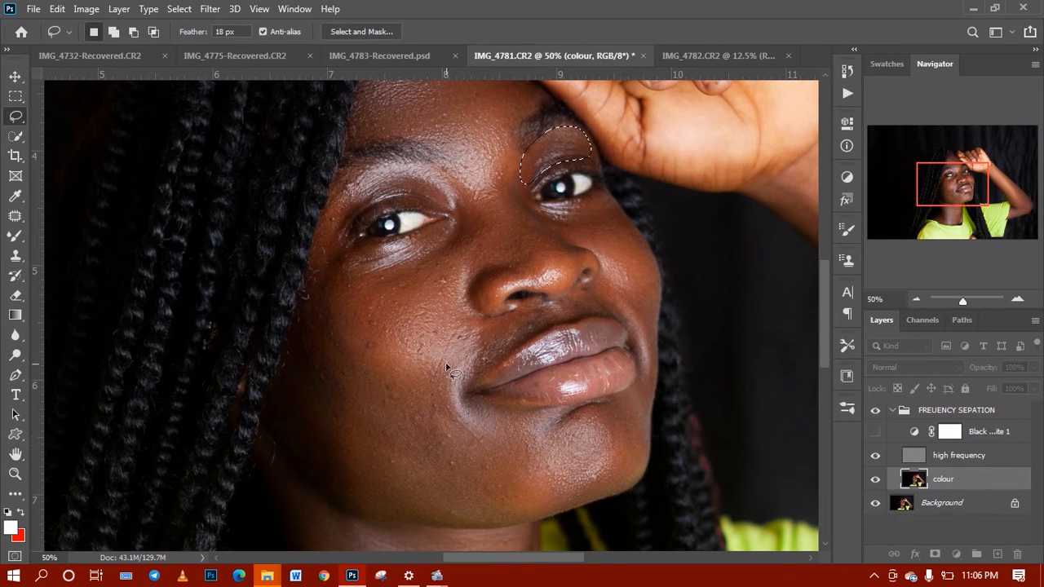
# - Lasso the nose from between the eyebrows to the tip, reapply the Gaussian Blur faded to 50% opacity, and deselect the area
pyautogui.moveTo(423, 126)
pyautogui.mouseDown()
pyautogui.moveTo(465, 196)
pyautogui.moveTo(478, 257)
pyautogui.mouseUp()
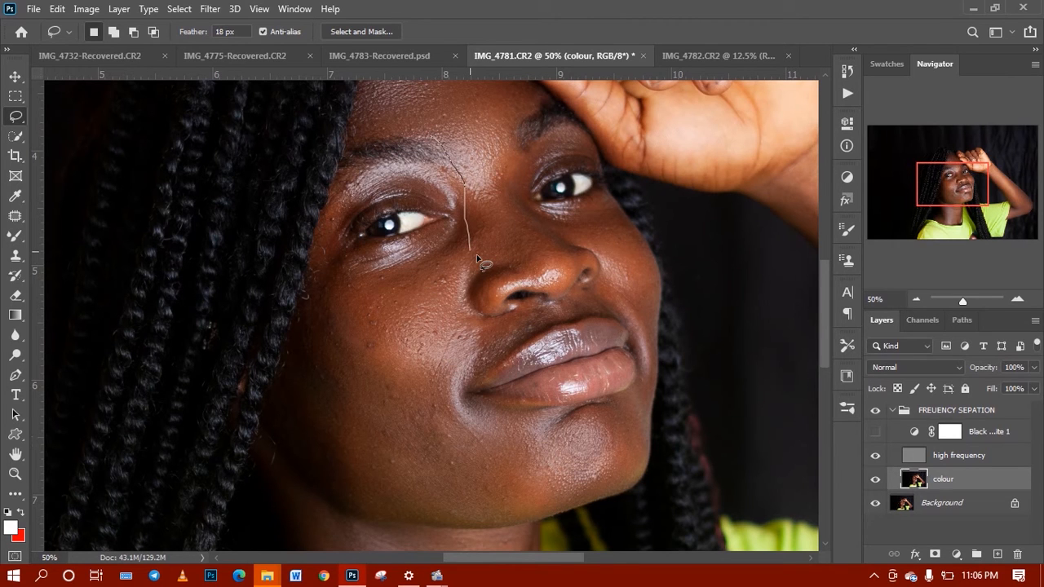
pyautogui.moveTo(489, 303)
pyautogui.mouseDown()
pyautogui.moveTo(561, 287)
pyautogui.moveTo(579, 255)
pyautogui.moveTo(526, 198)
pyautogui.moveTo(501, 130)
pyautogui.moveTo(450, 127)
pyautogui.moveTo(448, 205)
pyautogui.mouseUp()
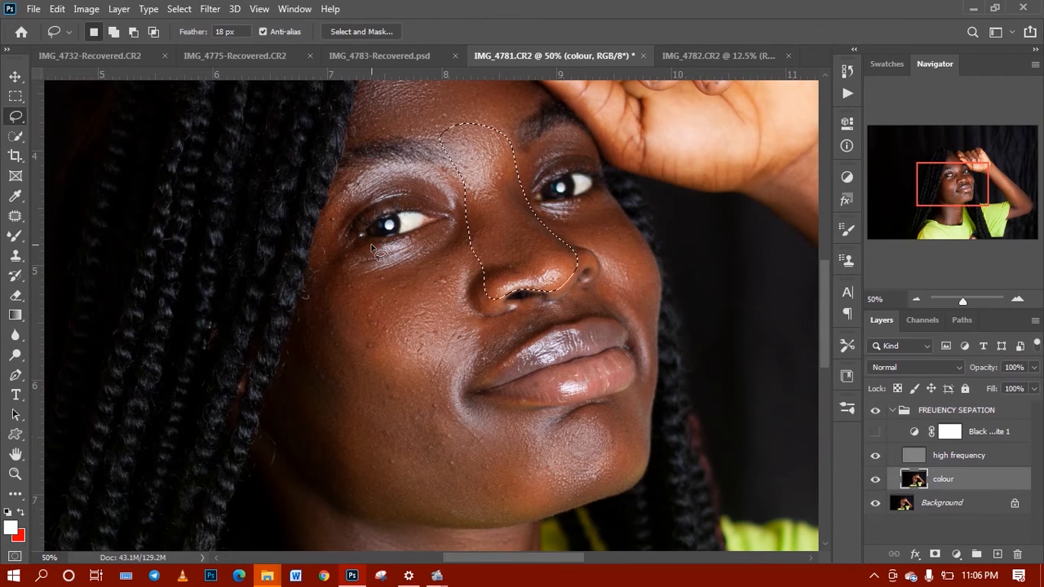
pyautogui.rightClick(372, 245)
pyautogui.click(420, 467)
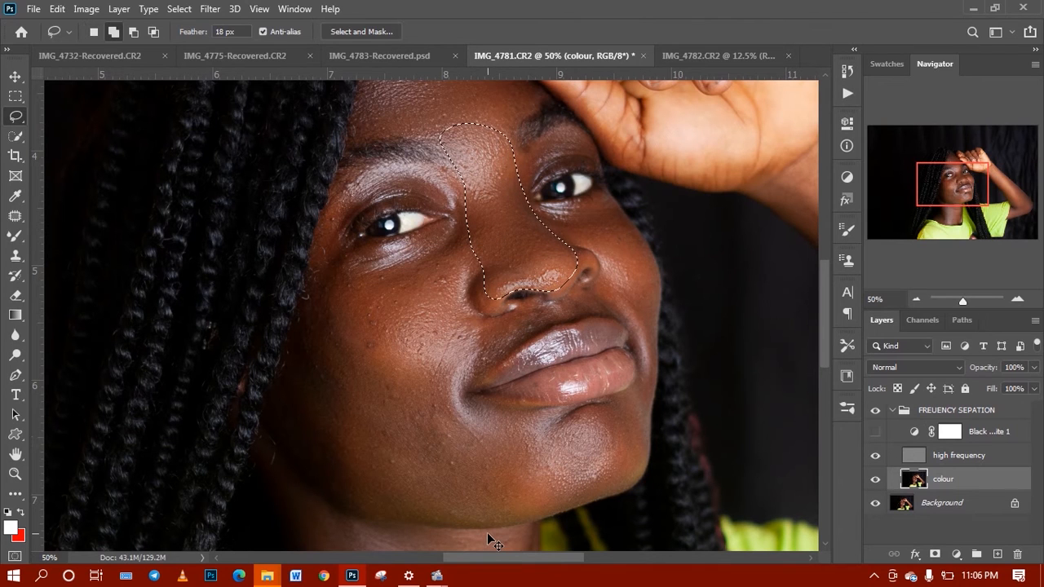
pyautogui.hotkey('ctrl', 'shift', 'f')
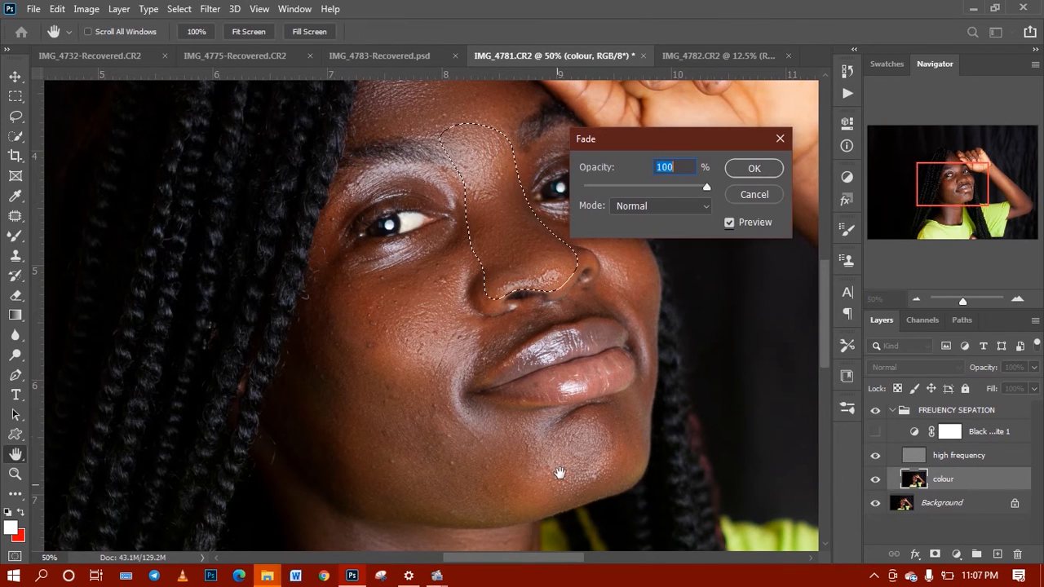
pyautogui.write('50')
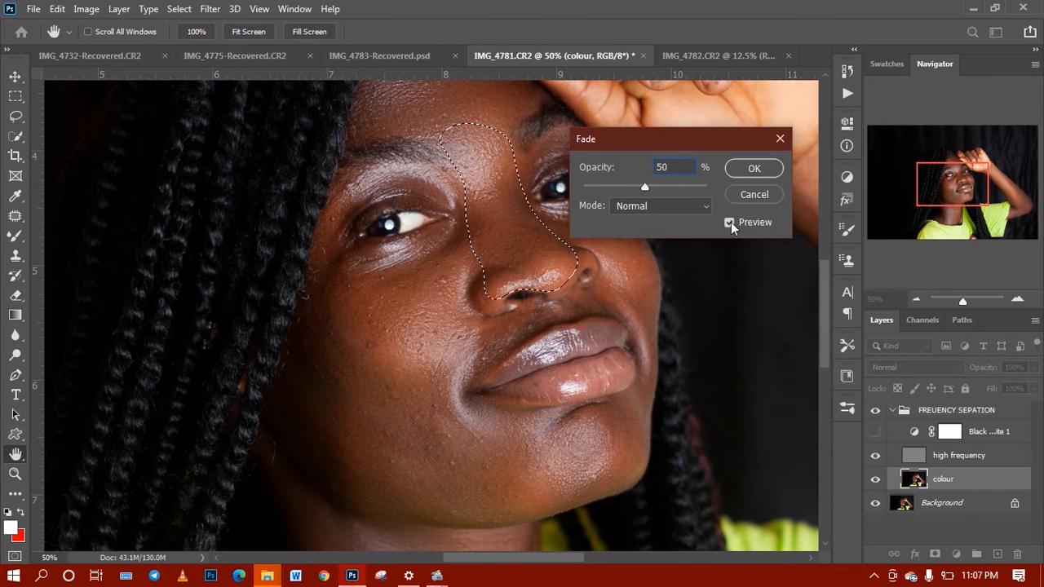
pyautogui.click(730, 223)
pyautogui.click(730, 222)
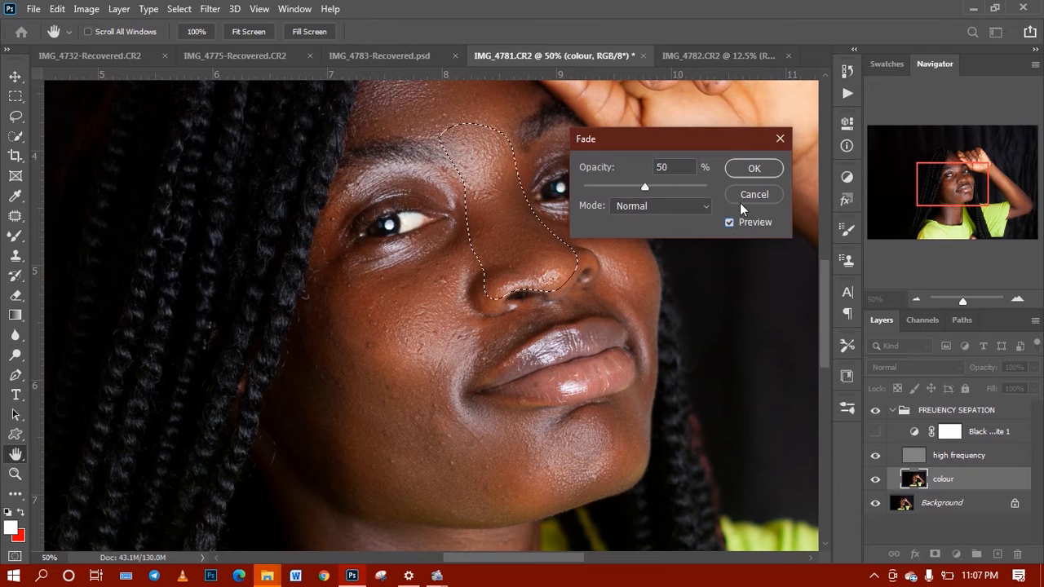
pyautogui.click(750, 170)
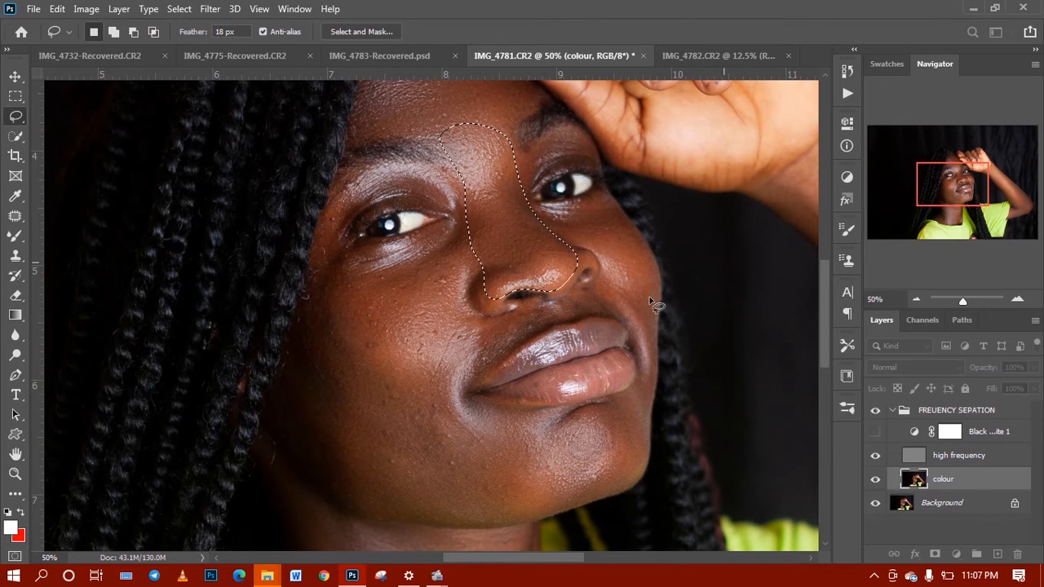
pyautogui.hotkey('ctrl', 'd')
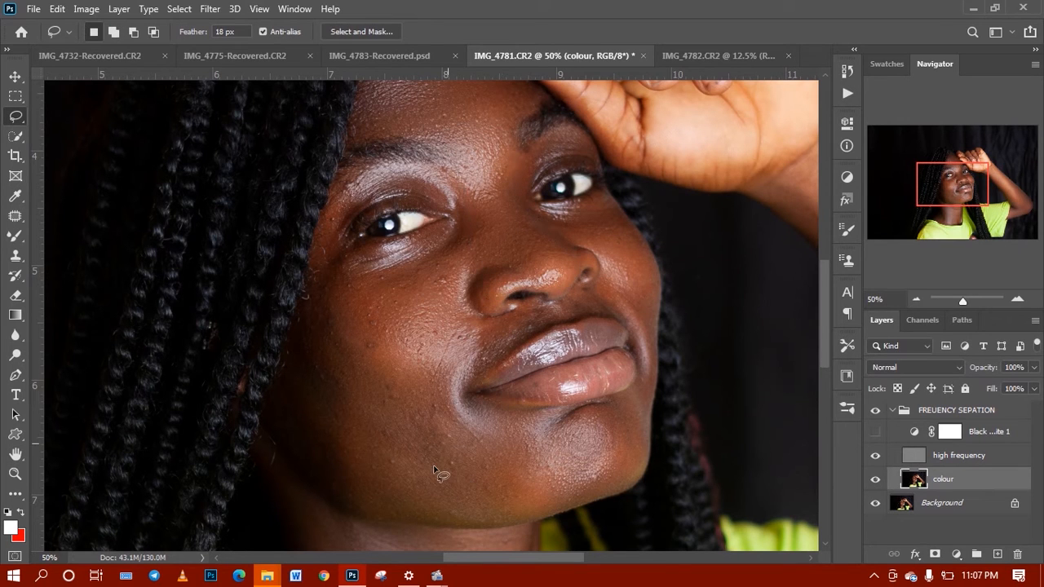
# - Lasso the large cheek, jaw and chin area around the nose and lips, soften it with the Gaussian Blur, and deselect it
pyautogui.moveTo(453, 232)
pyautogui.mouseDown()
pyautogui.moveTo(398, 255)
pyautogui.moveTo(339, 246)
pyautogui.moveTo(304, 298)
pyautogui.moveTo(288, 398)
pyautogui.moveTo(307, 446)
pyautogui.moveTo(344, 500)
pyautogui.moveTo(414, 517)
pyautogui.moveTo(581, 492)
pyautogui.mouseUp()
pyautogui.moveTo(628, 457)
pyautogui.mouseDown()
pyautogui.moveTo(639, 415)
pyautogui.moveTo(614, 406)
pyautogui.moveTo(531, 423)
pyautogui.moveTo(463, 401)
pyautogui.moveTo(468, 373)
pyautogui.moveTo(549, 318)
pyautogui.moveTo(534, 307)
pyautogui.moveTo(473, 323)
pyautogui.moveTo(459, 307)
pyautogui.moveTo(463, 212)
pyautogui.mouseUp()
pyautogui.moveTo(455, 227); pyautogui.dragTo(455, 226)
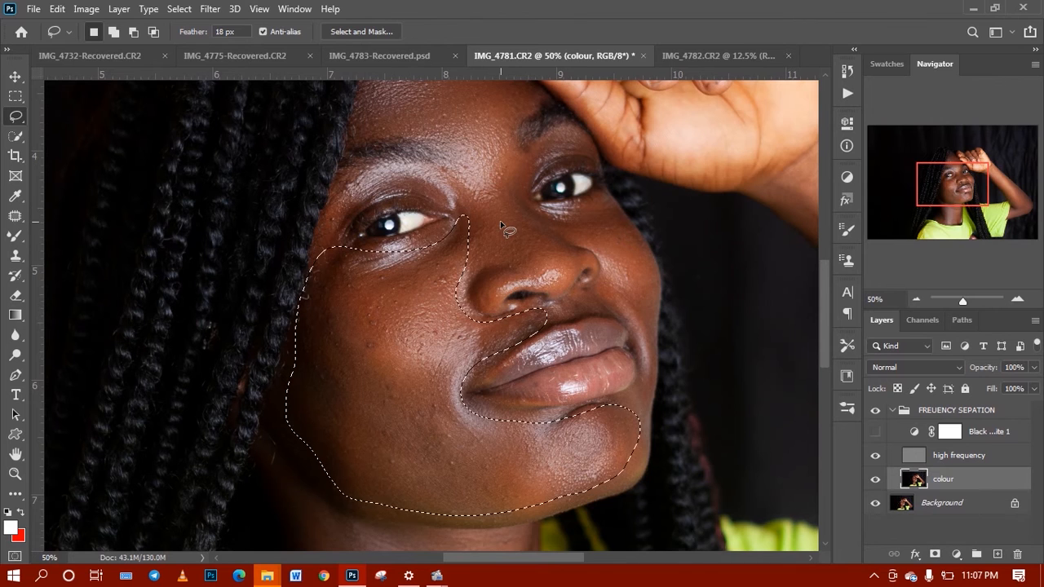
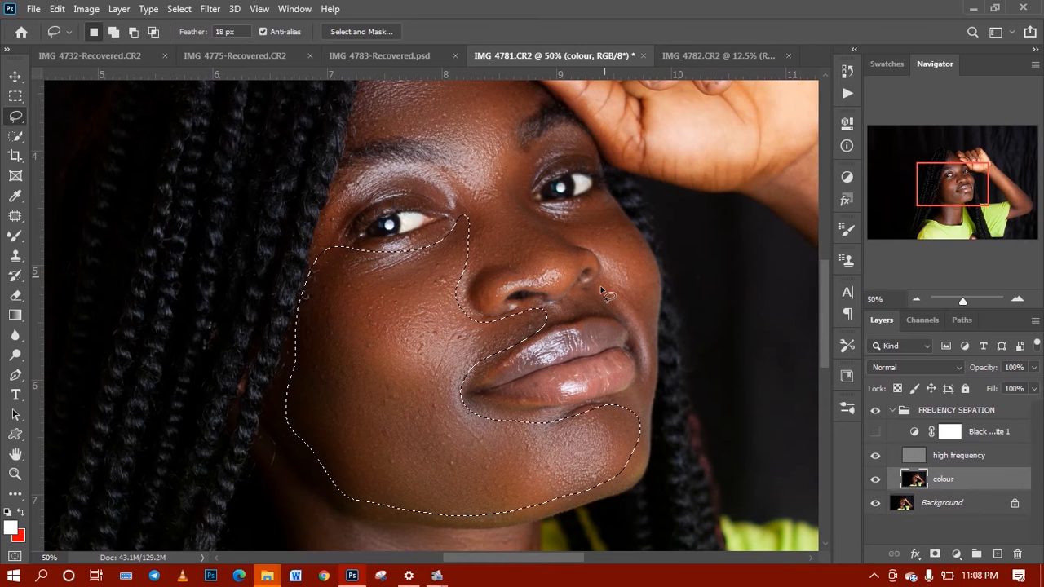
pyautogui.hotkey('ctrl', 'd')
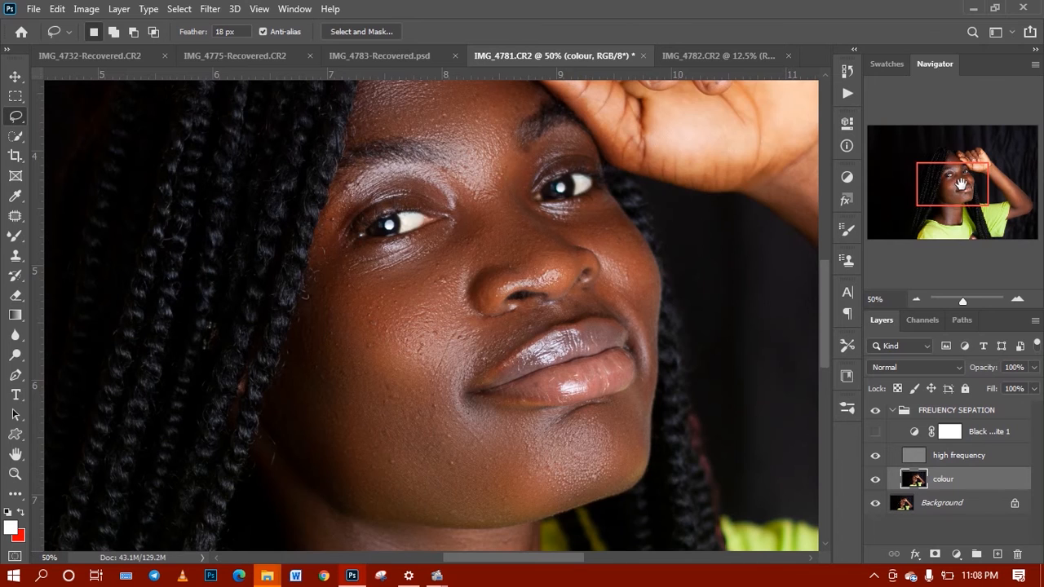
# - Examine the retouched skin on the whole portrait and close up around the face
pyautogui.moveTo(959, 190); pyautogui.dragTo(964, 190)
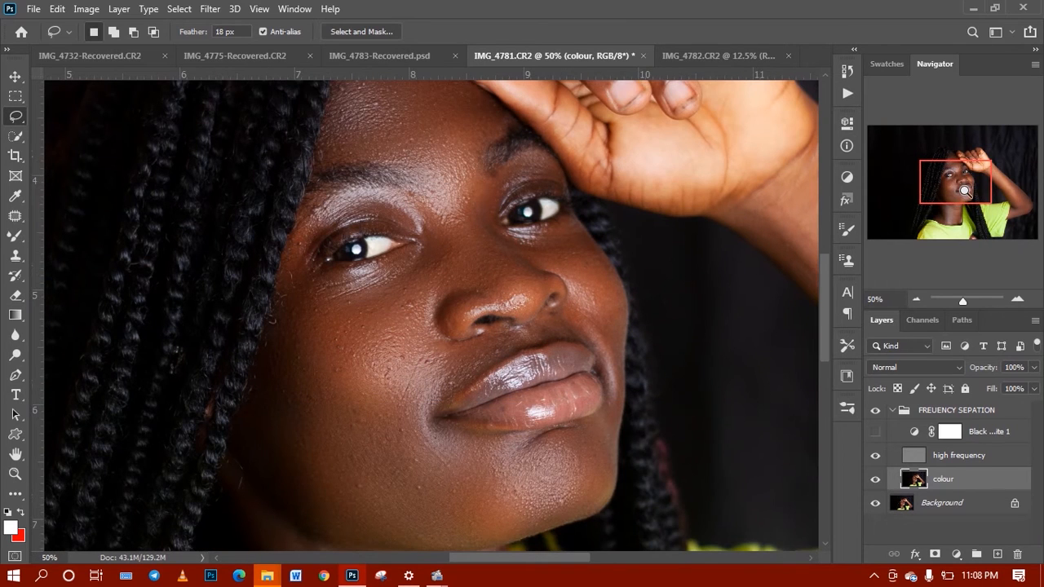
pyautogui.hotkey('ctrl', '0')
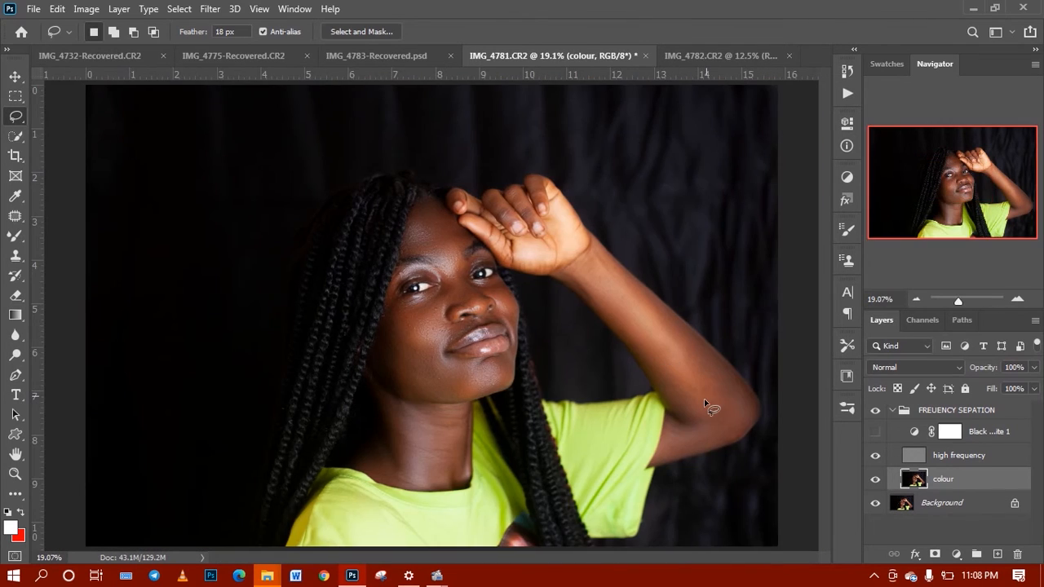
pyautogui.press('z')
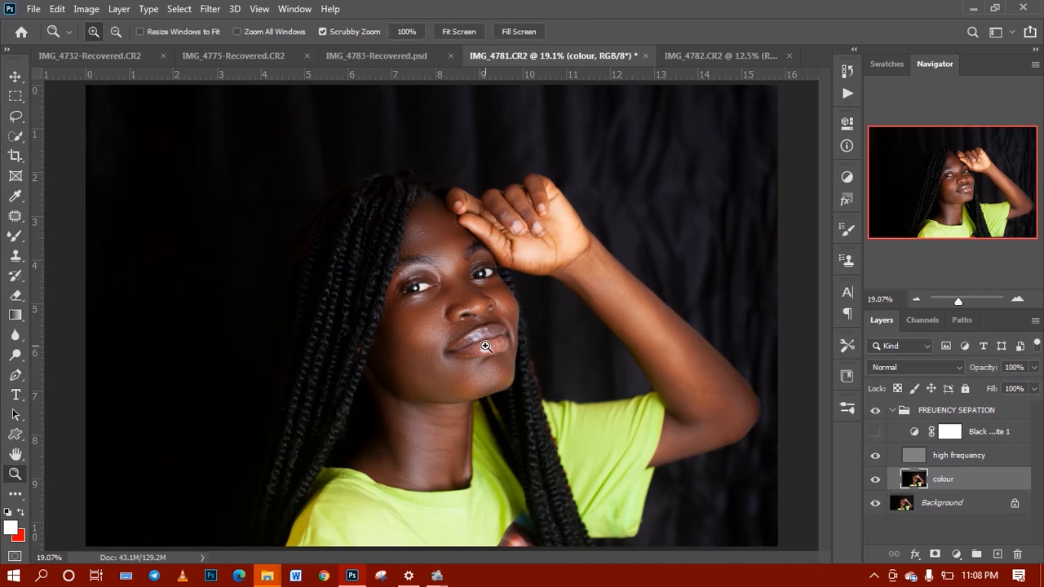
pyautogui.click(485, 346)
pyautogui.click(455, 375)
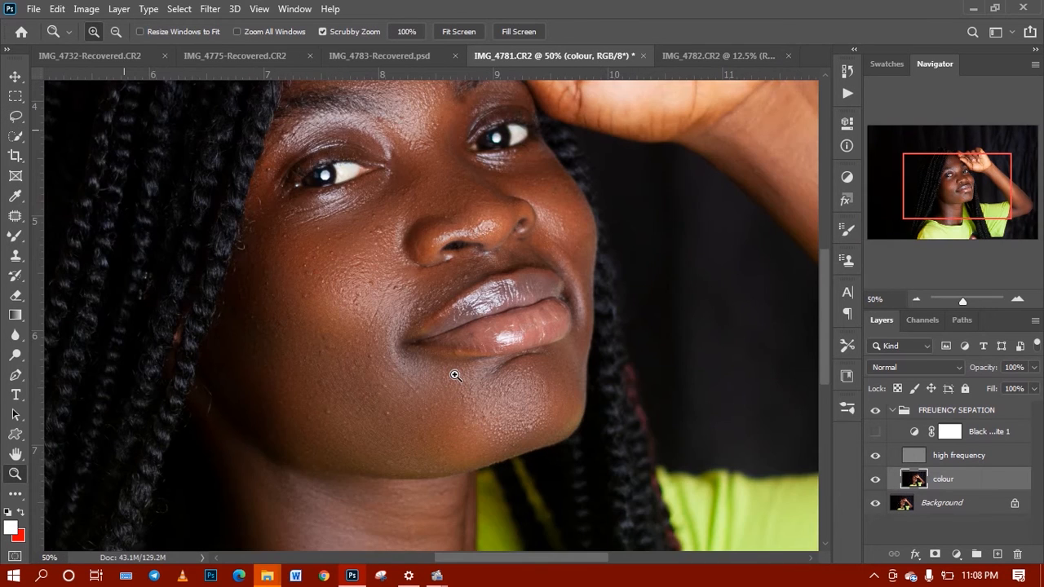
pyautogui.click(455, 375)
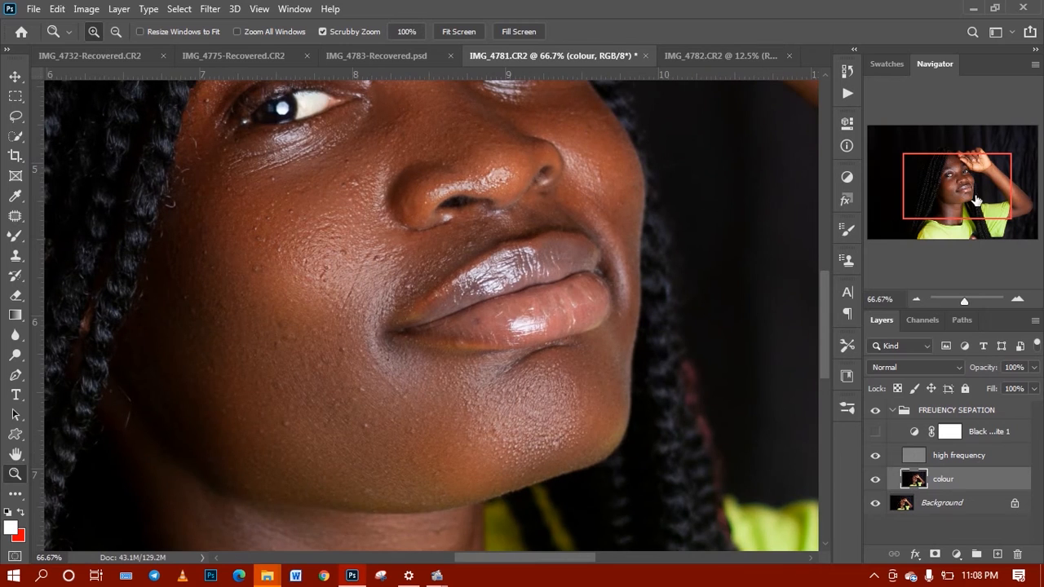
pyautogui.moveTo(977, 200); pyautogui.dragTo(976, 189)
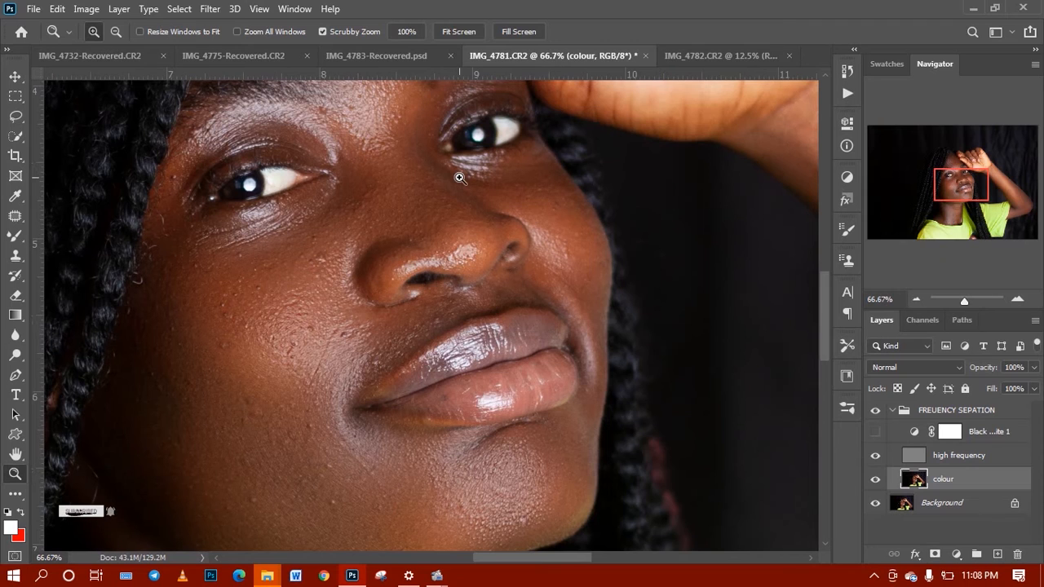
pyautogui.press('p')
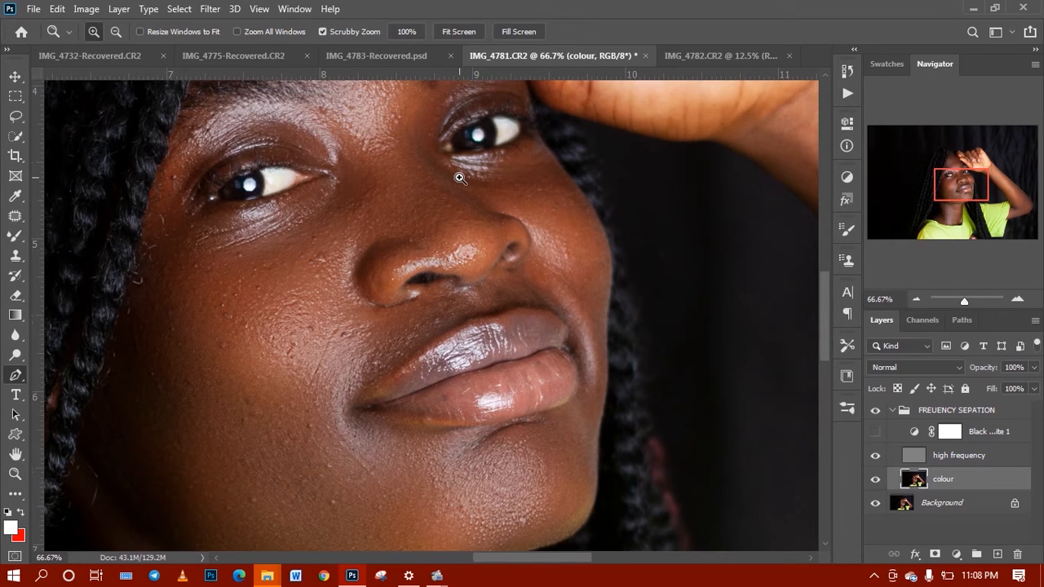
pyautogui.press('b')
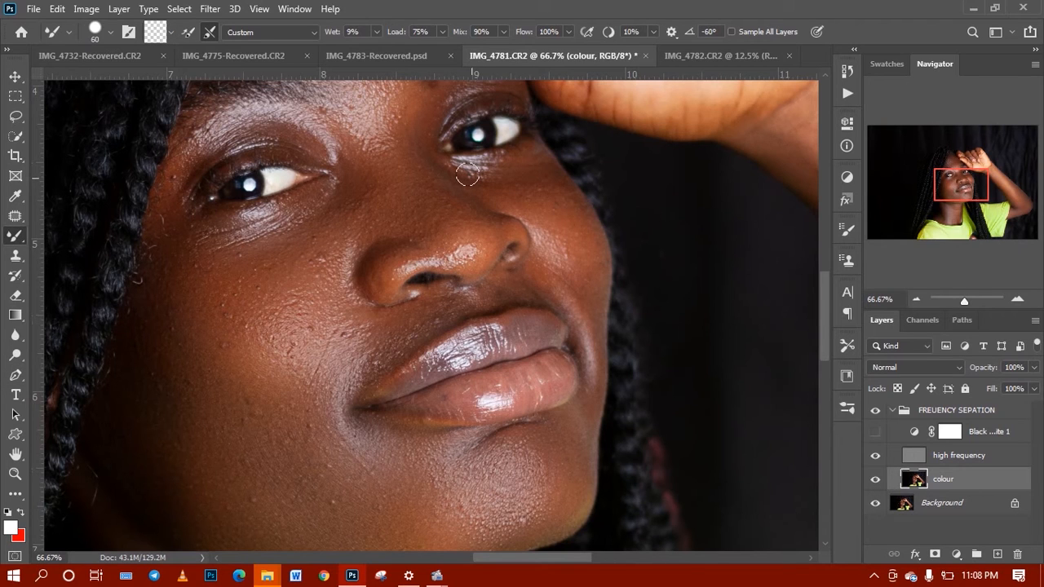
# - Lasso the narrow cheek area beside the nose, from under the eye to the mouth corner, and reapply the Gaussian Blur
pyautogui.press('l')
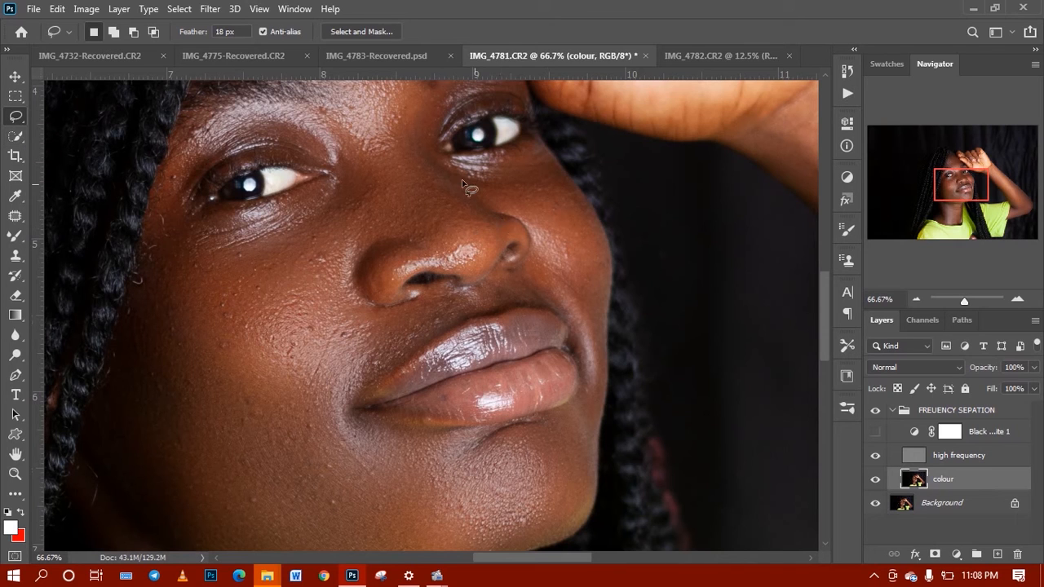
pyautogui.moveTo(450, 170)
pyautogui.mouseDown()
pyautogui.moveTo(530, 219)
pyautogui.moveTo(537, 273)
pyautogui.moveTo(579, 327)
pyautogui.moveTo(593, 375)
pyautogui.moveTo(604, 293)
pyautogui.moveTo(593, 228)
pyautogui.moveTo(539, 164)
pyautogui.moveTo(452, 166)
pyautogui.mouseUp()
pyautogui.moveTo(480, 212); pyautogui.dragTo(481, 212)
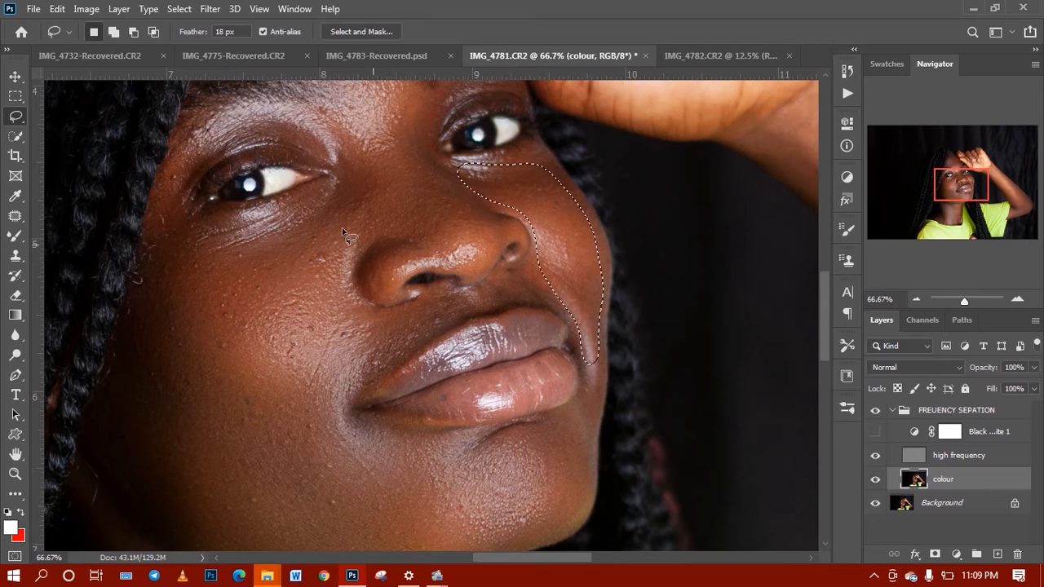
pyautogui.rightClick(342, 228)
pyautogui.click(366, 441)
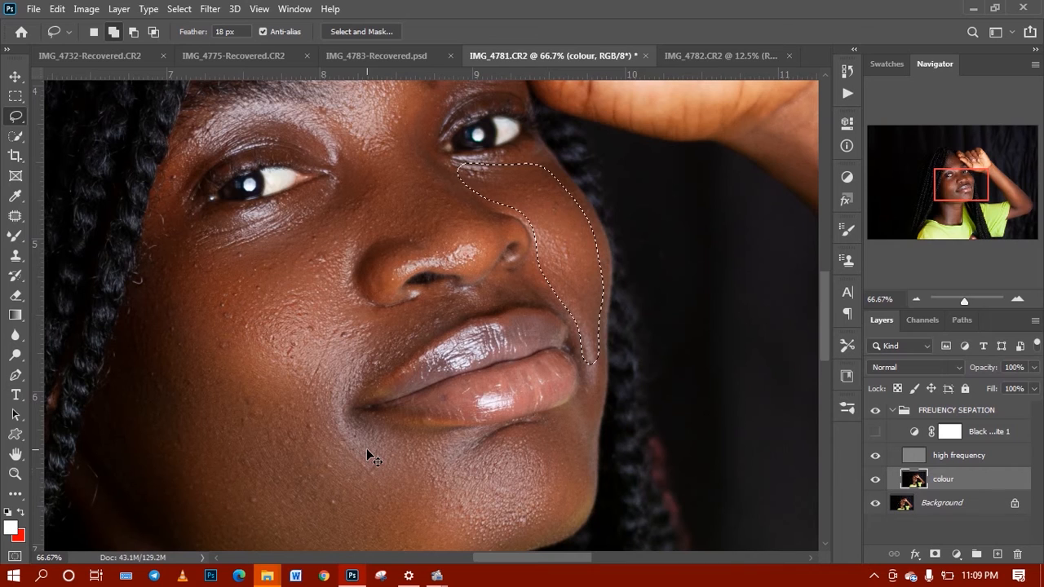
# - Fade the cheek blur to 70% opacity in Normal mode and deselect the area
pyautogui.hotkey('ctrl', 'shift', 'f')
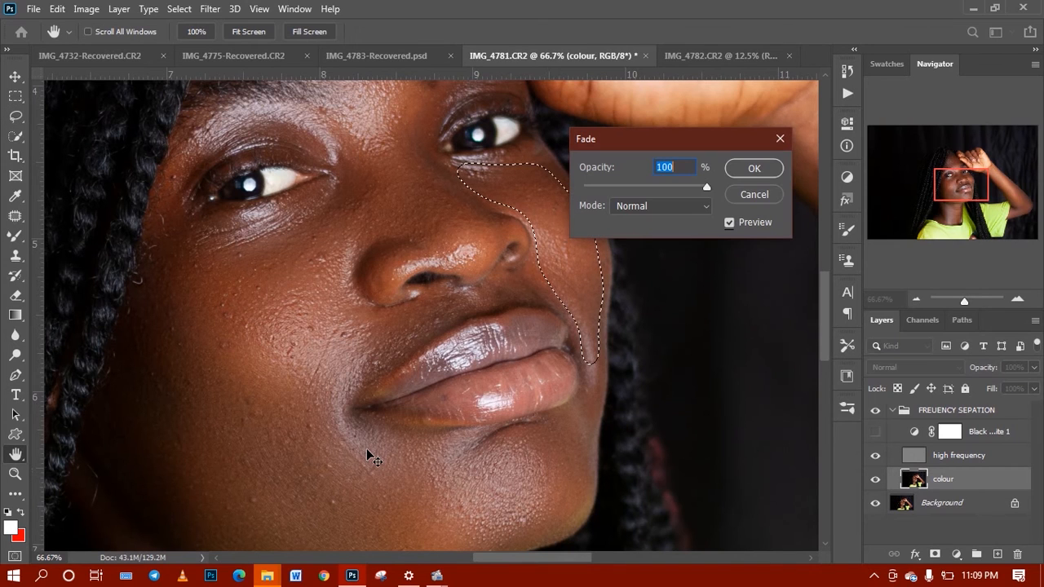
pyautogui.write('80')
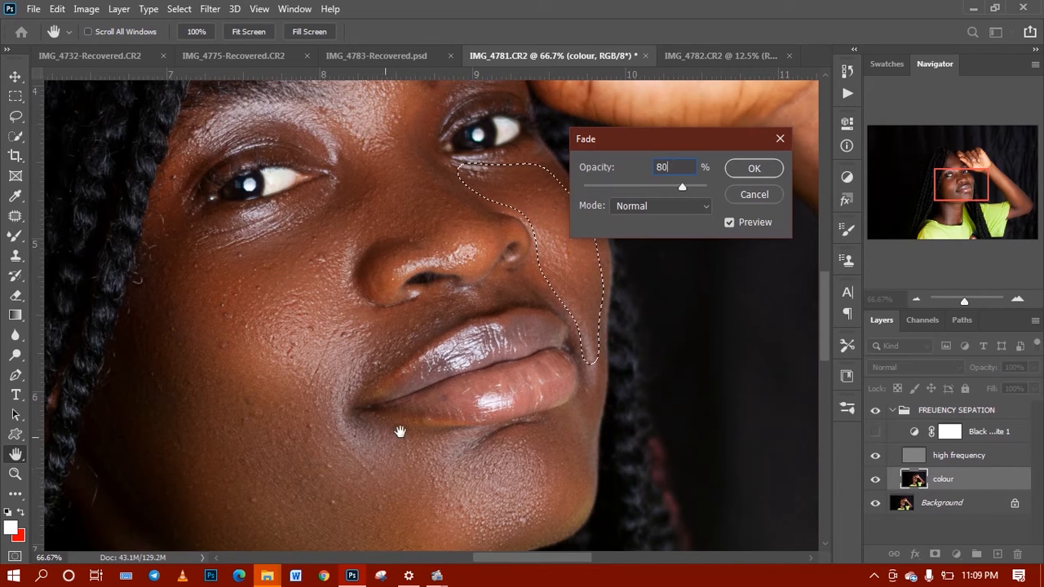
pyautogui.press('BackSpace')
pyautogui.press('BackSpace')
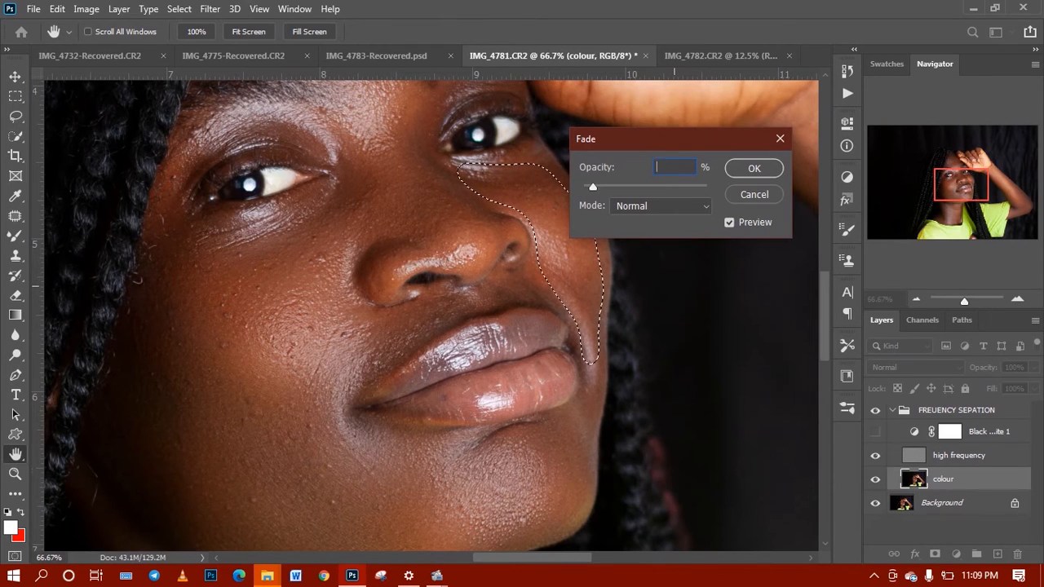
pyautogui.write('70')
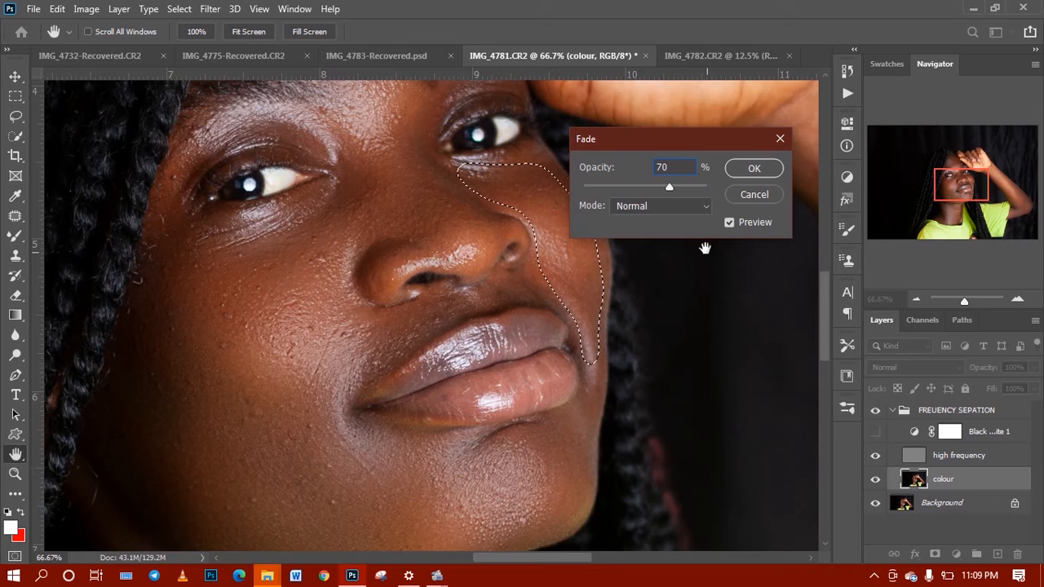
pyautogui.click(738, 171)
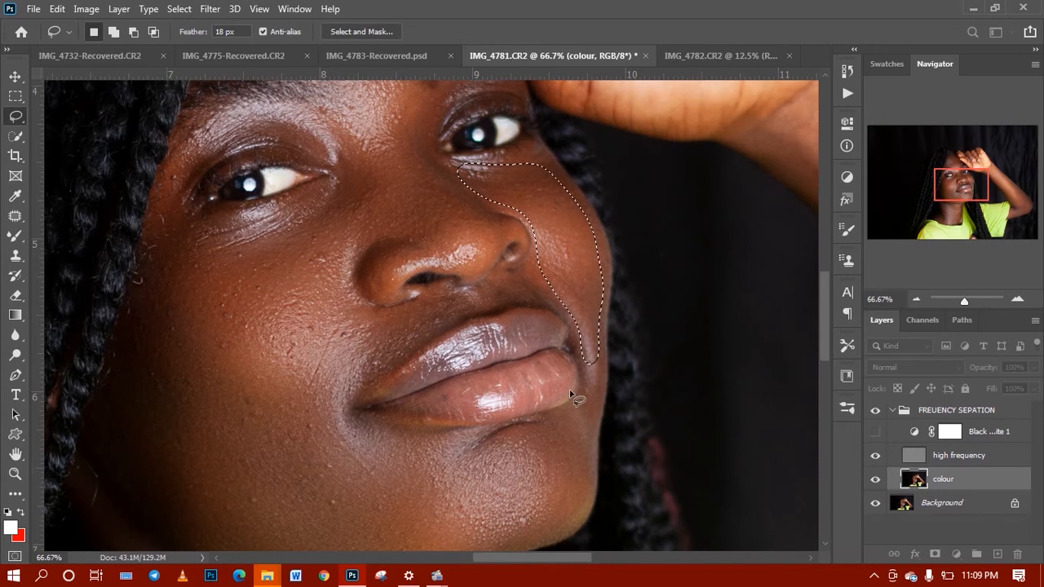
pyautogui.hotkey('ctrl', 'd')
# - Lasso the long strip of neck from below the jaw to the collar, reapply the Gaussian Blur, and deselect it
pyautogui.click(960, 203)
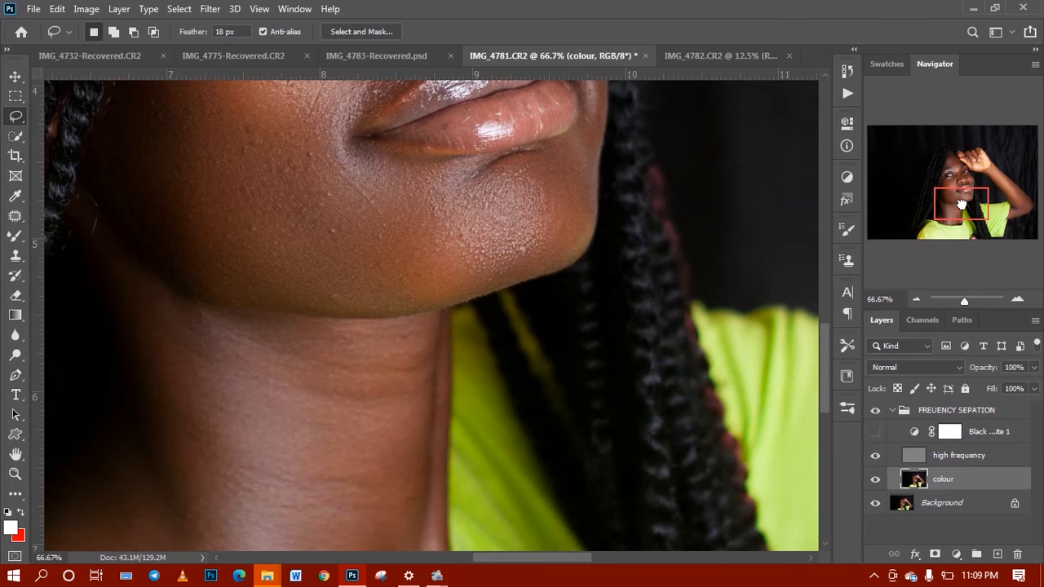
pyautogui.moveTo(961, 204); pyautogui.dragTo(942, 210)
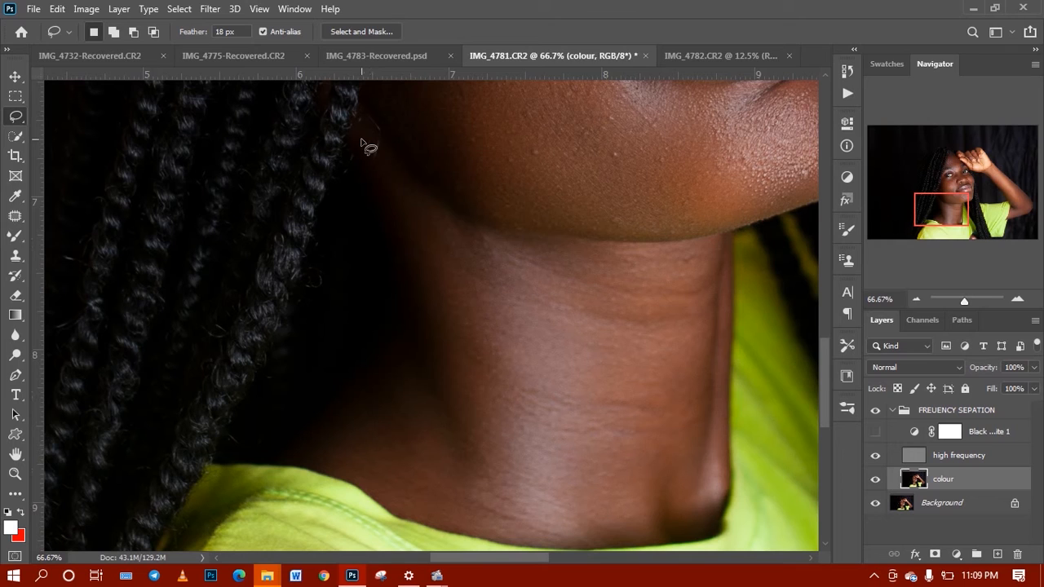
pyautogui.moveTo(362, 143)
pyautogui.mouseDown()
pyautogui.moveTo(445, 415)
pyautogui.moveTo(461, 513)
pyautogui.moveTo(489, 534)
pyautogui.moveTo(561, 528)
pyautogui.moveTo(582, 471)
pyautogui.moveTo(582, 414)
pyautogui.moveTo(545, 298)
pyautogui.moveTo(396, 169)
pyautogui.moveTo(357, 154)
pyautogui.mouseUp()
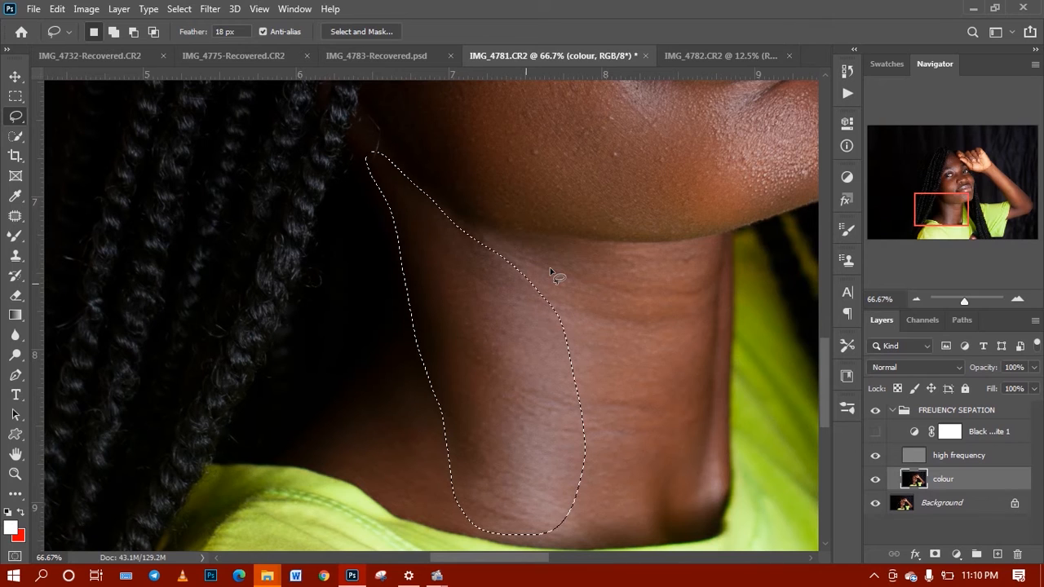
pyautogui.rightClick(619, 258)
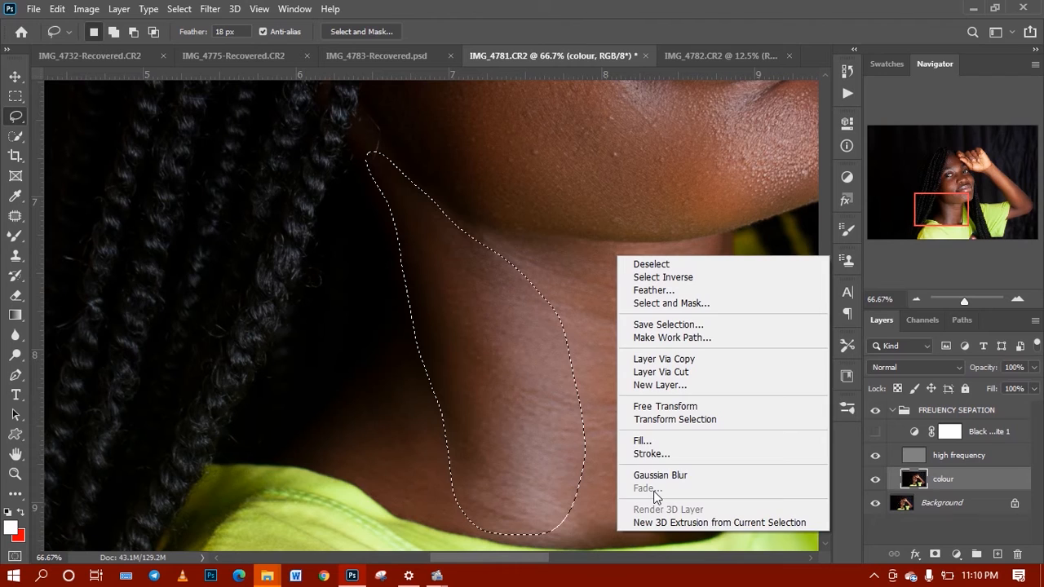
pyautogui.click(383, 469)
pyautogui.hotkey('ctrl', 'd')
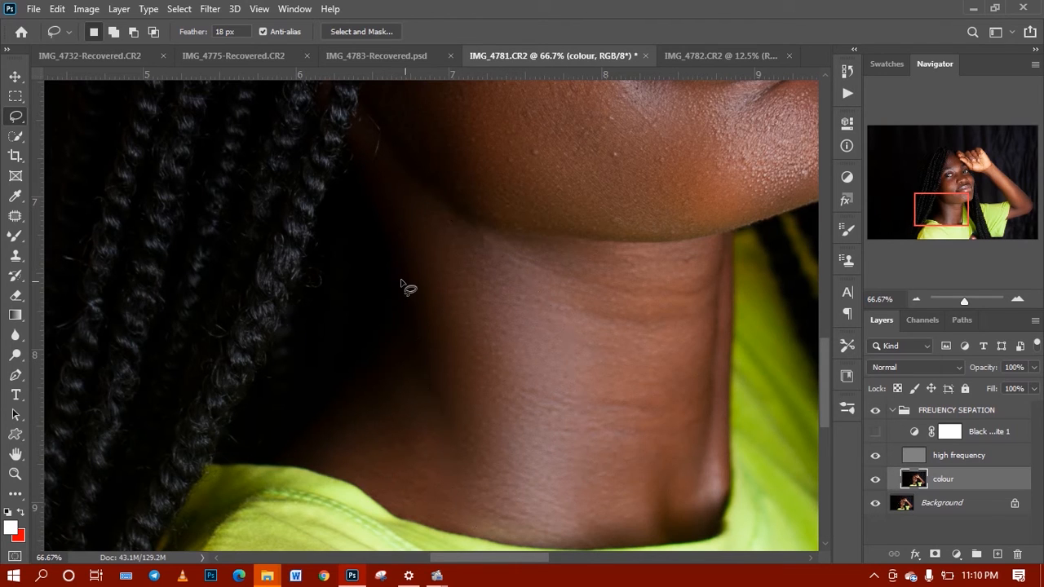
# - Lasso the shadowed base of the neck next to the braids and collar and soften it with the Gaussian Blur
pyautogui.moveTo(399, 280)
pyautogui.mouseDown()
pyautogui.moveTo(363, 382)
pyautogui.moveTo(315, 466)
pyautogui.moveTo(396, 511)
pyautogui.moveTo(479, 528)
pyautogui.moveTo(482, 423)
pyautogui.moveTo(427, 286)
pyautogui.moveTo(398, 265)
pyautogui.mouseUp()
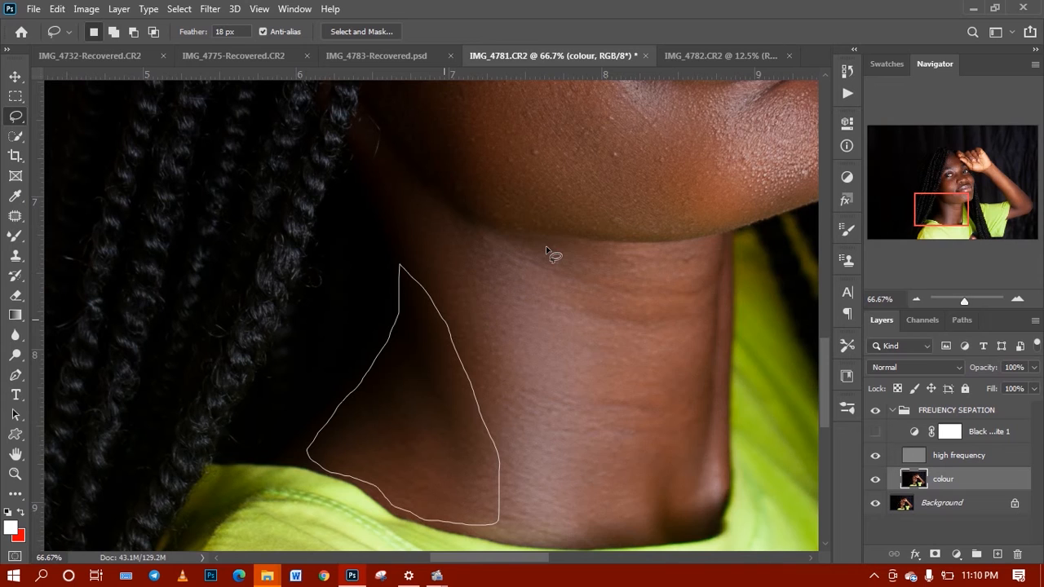
pyautogui.rightClick(547, 268)
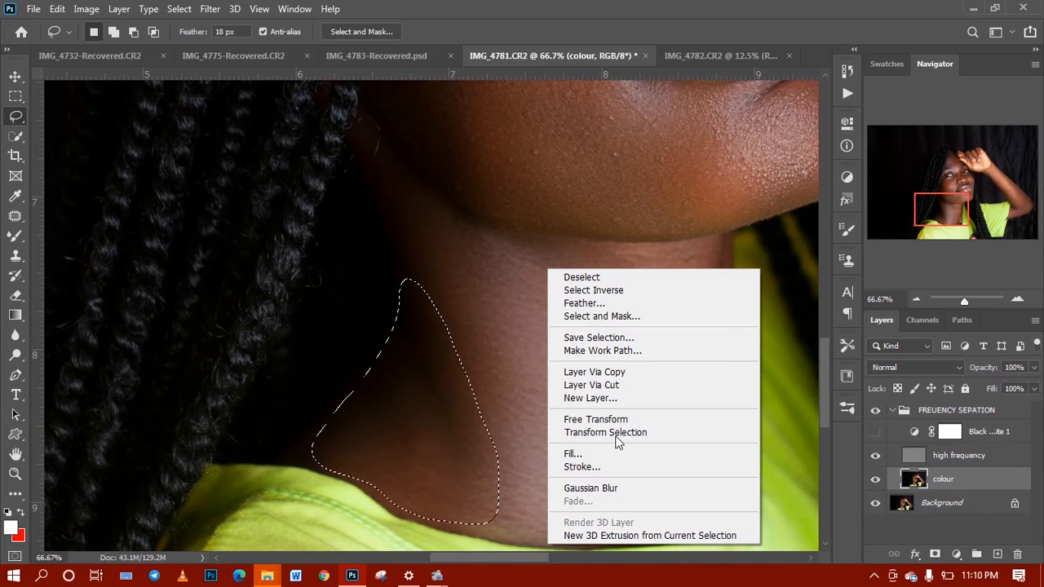
pyautogui.click(613, 489)
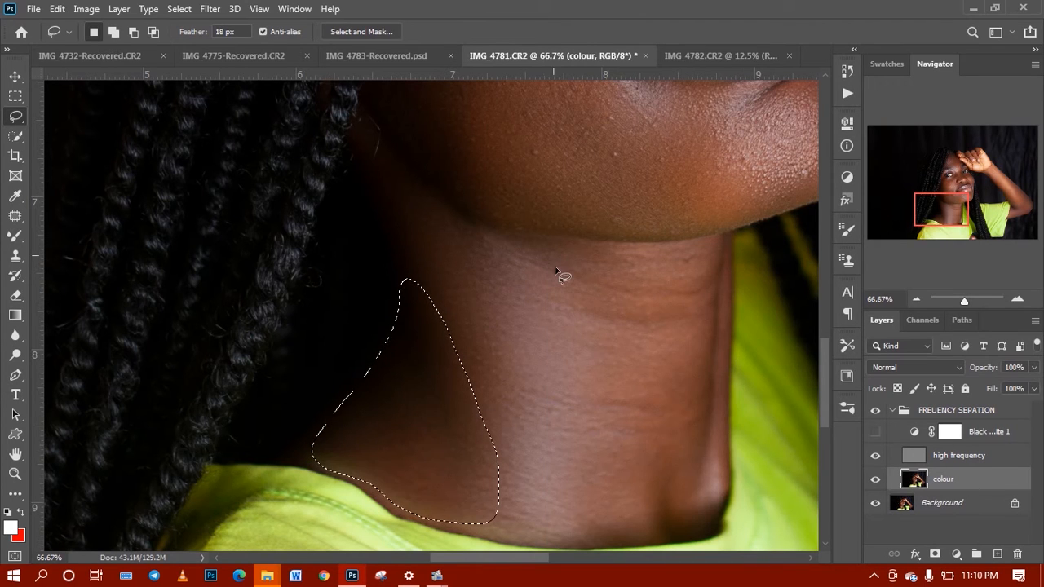
# - Lasso the creased side of the neck under the chin, reapply the Gaussian Blur faded to 50% opacity, and deselect it
pyautogui.moveTo(528, 243)
pyautogui.mouseDown()
pyautogui.moveTo(592, 424)
pyautogui.moveTo(601, 503)
pyautogui.moveTo(620, 529)
pyautogui.moveTo(660, 535)
pyautogui.moveTo(692, 522)
pyautogui.moveTo(718, 461)
pyautogui.moveTo(724, 382)
pyautogui.moveTo(724, 289)
pyautogui.moveTo(711, 244)
pyautogui.moveTo(592, 260)
pyautogui.moveTo(532, 246)
pyautogui.mouseUp()
pyautogui.rightClick(505, 326)
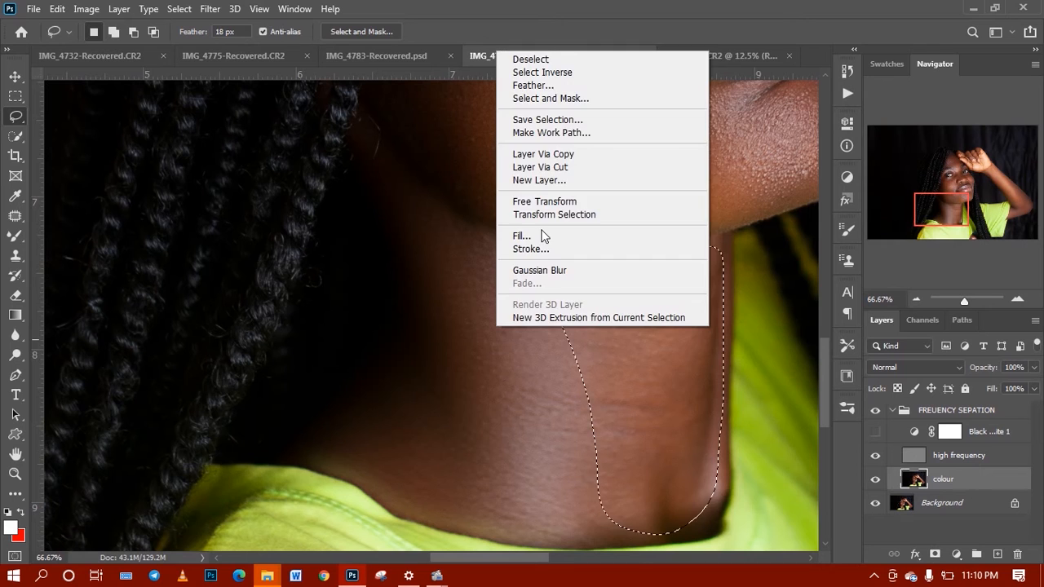
pyautogui.click(530, 270)
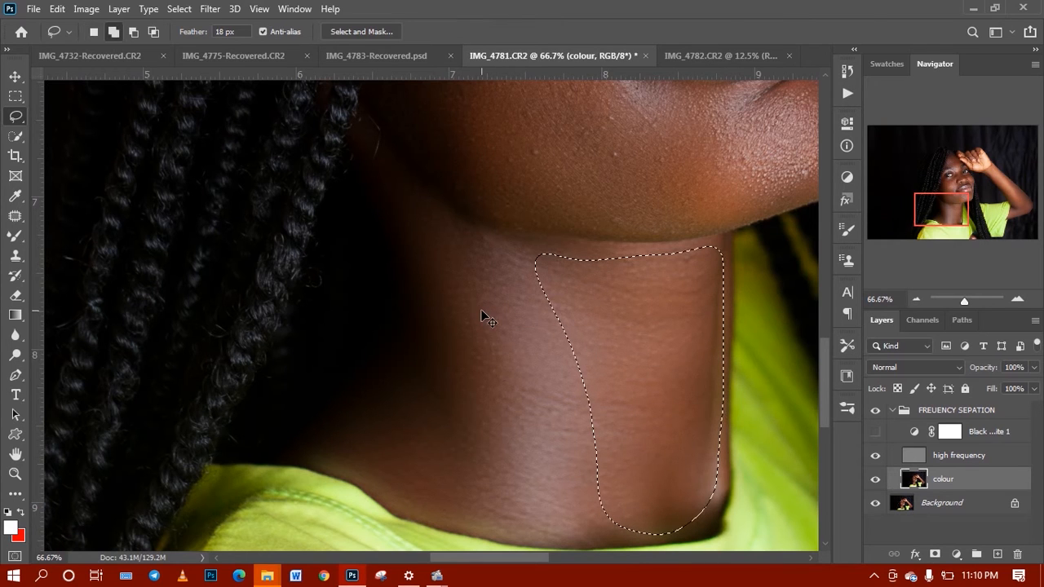
pyautogui.hotkey('ctrl', 'shift', 'f')
pyautogui.write('70')
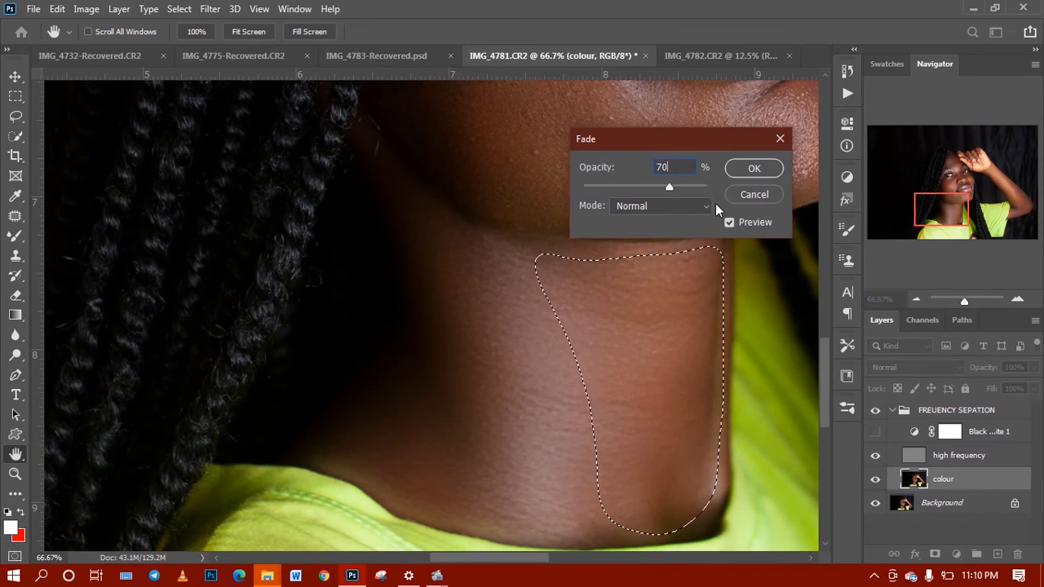
pyautogui.hotkey('ctrl', 'a')
pyautogui.write('50')
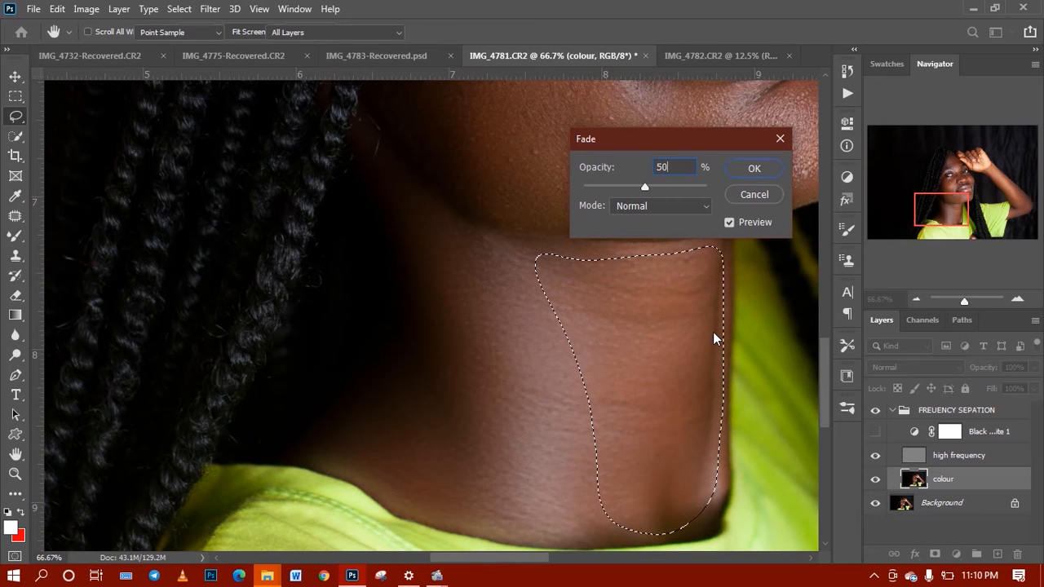
pyautogui.press('Return')
pyautogui.hotkey('ctrl', 'd')
# - Lasso the raised forearm from the wrist to the elbow and reapply the Gaussian Blur
pyautogui.hotkey('ctrl', '0')
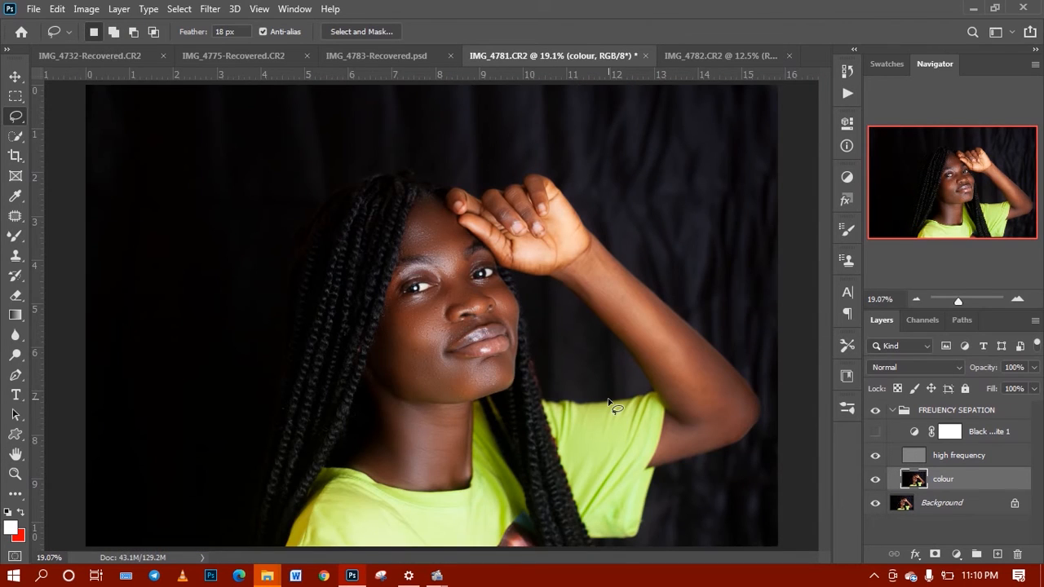
pyautogui.press('z')
pyautogui.click(653, 318)
pyautogui.click(675, 339)
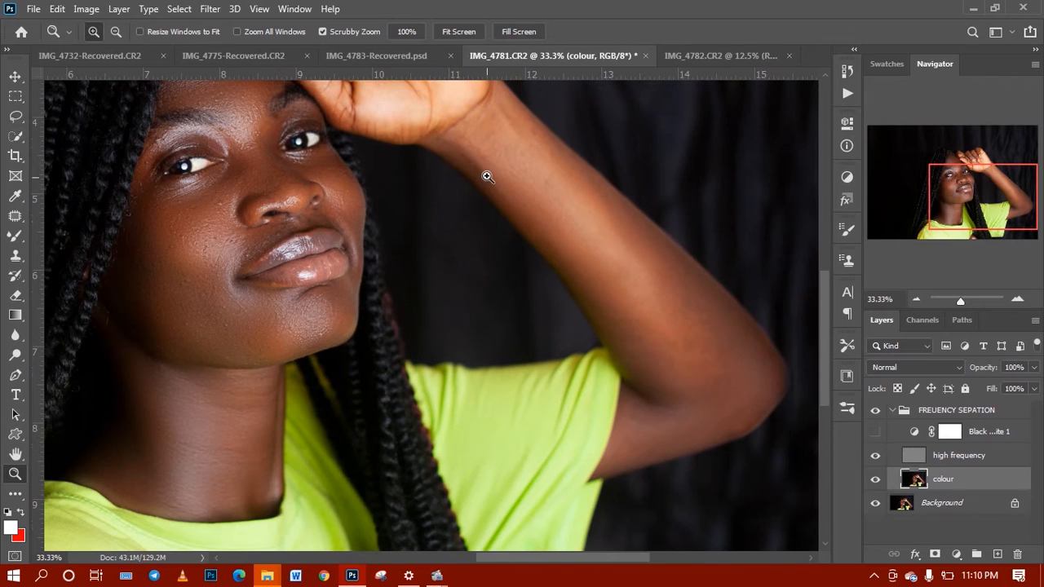
pyautogui.press('l')
pyautogui.moveTo(439, 145)
pyautogui.mouseDown()
pyautogui.moveTo(566, 277)
pyautogui.moveTo(646, 396)
pyautogui.moveTo(716, 410)
pyautogui.moveTo(765, 393)
pyautogui.moveTo(757, 346)
pyautogui.moveTo(721, 300)
pyautogui.mouseUp()
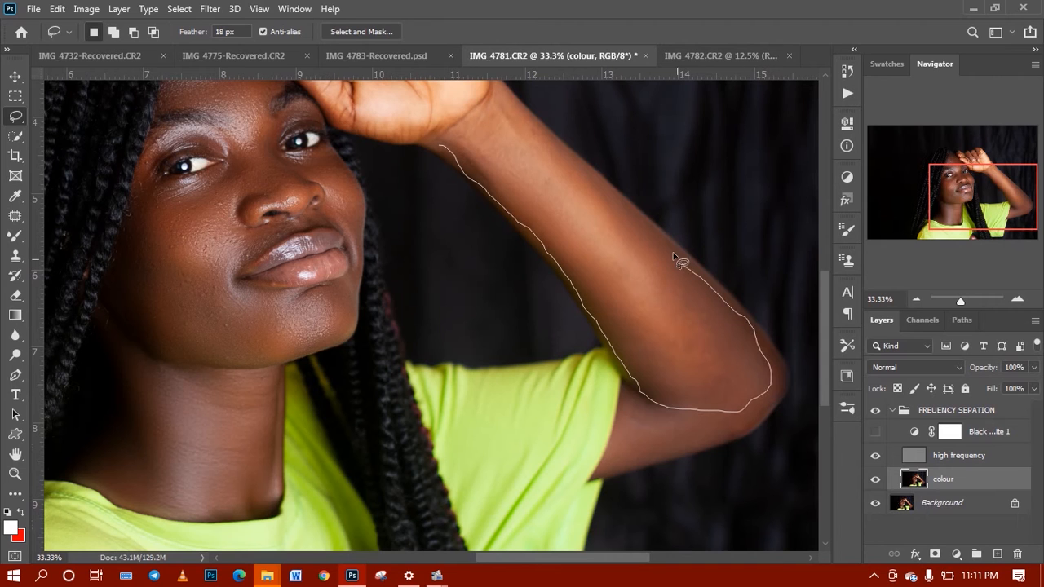
pyautogui.moveTo(679, 262)
pyautogui.mouseDown()
pyautogui.moveTo(522, 117)
pyautogui.moveTo(503, 113)
pyautogui.moveTo(445, 141)
pyautogui.mouseUp()
pyautogui.rightClick(195, 199)
pyautogui.click(259, 421)
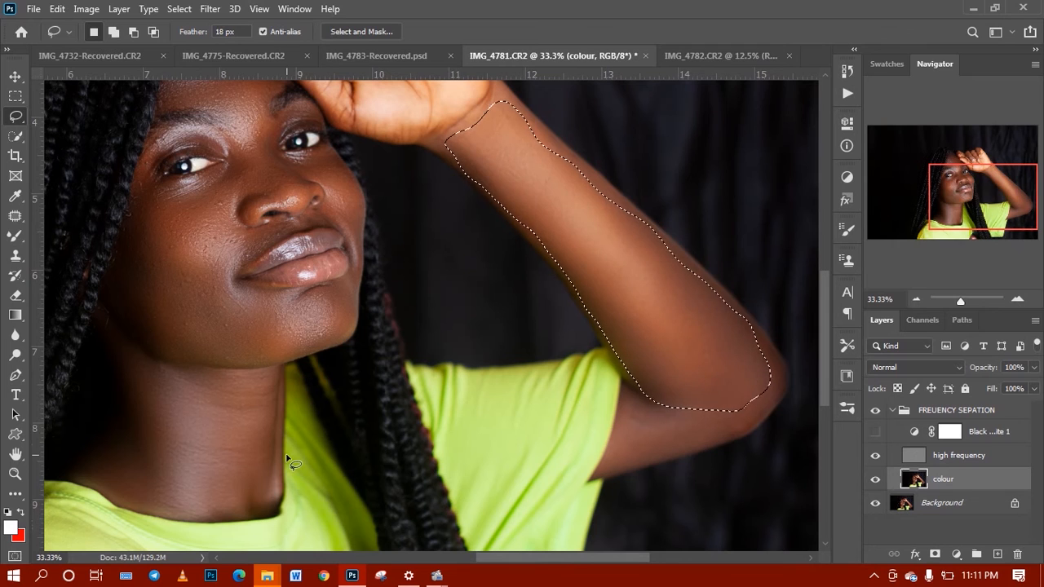
# - Fade the forearm blur to 70% opacity in Normal mode
pyautogui.hotkey('ctrl', 'shift', 'f')
pyautogui.write('7')
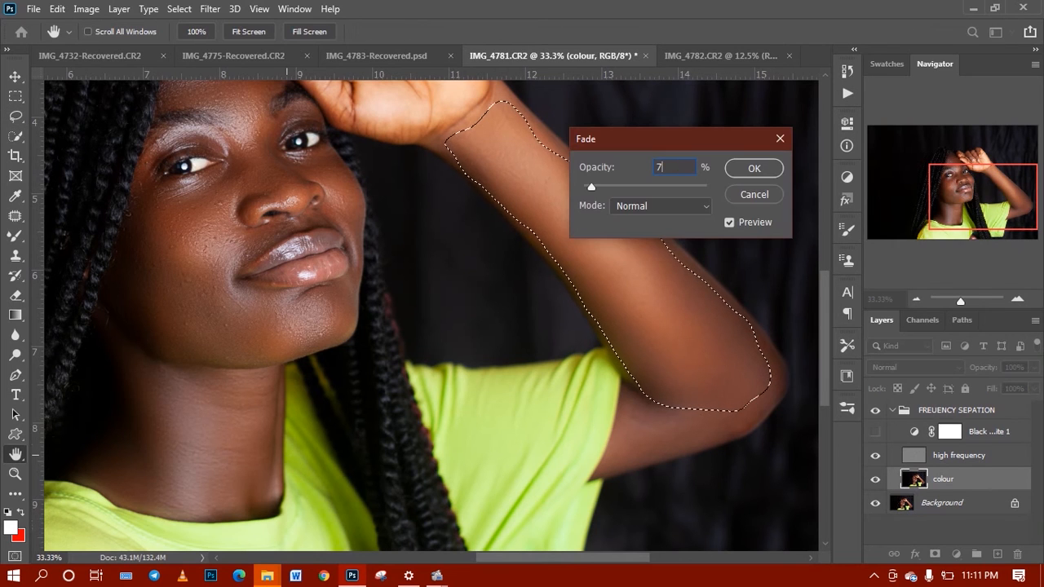
pyautogui.write('0')
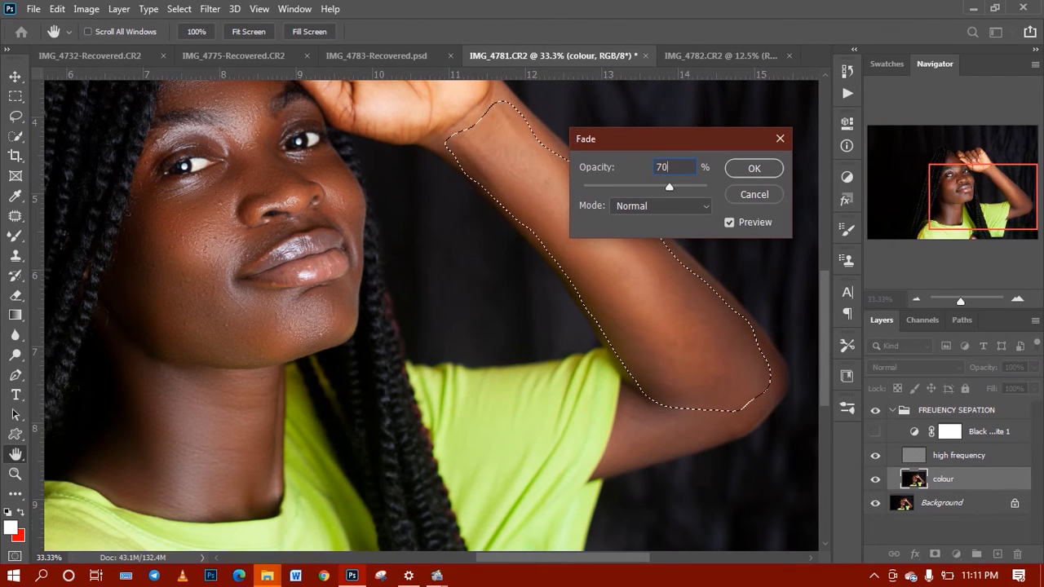
pyautogui.click(736, 168)
# - Lasso the upper arm between the elbow and the sleeve and soften it with the Gaussian Blur
pyautogui.press('l')
pyautogui.moveTo(625, 393)
pyautogui.mouseDown()
pyautogui.moveTo(607, 466)
pyautogui.moveTo(683, 444)
pyautogui.moveTo(751, 407)
pyautogui.moveTo(769, 372)
pyautogui.moveTo(630, 393)
pyautogui.mouseUp()
pyautogui.rightClick(450, 304)
pyautogui.click(505, 240)
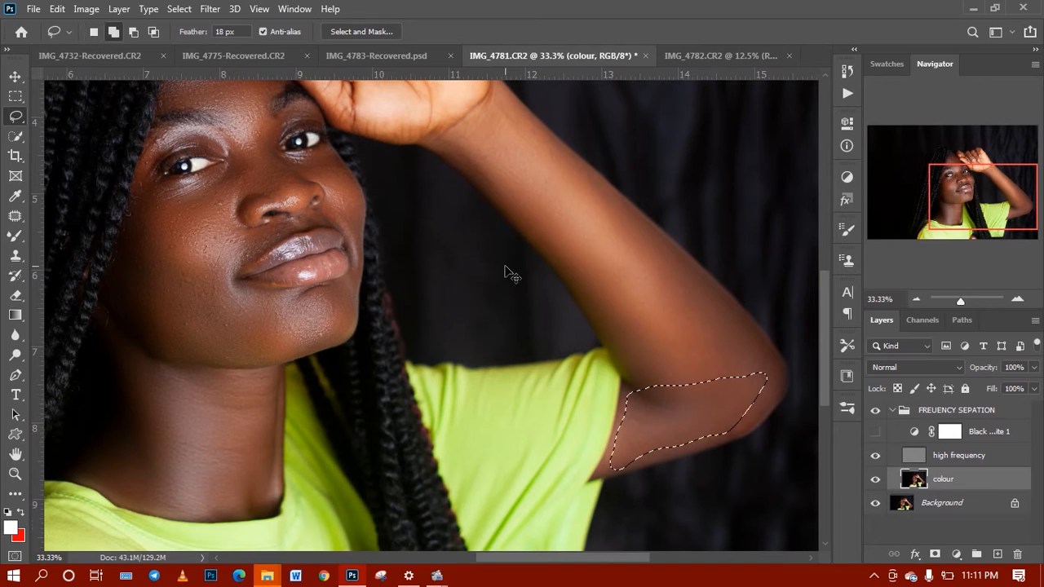
# - Fade the upper arm blur to 50% opacity in Normal mode and deselect the area
pyautogui.hotkey('ctrl', 'shift', 'f')
pyautogui.write('75')
pyautogui.press('BackSpace')
pyautogui.press('BackSpace')
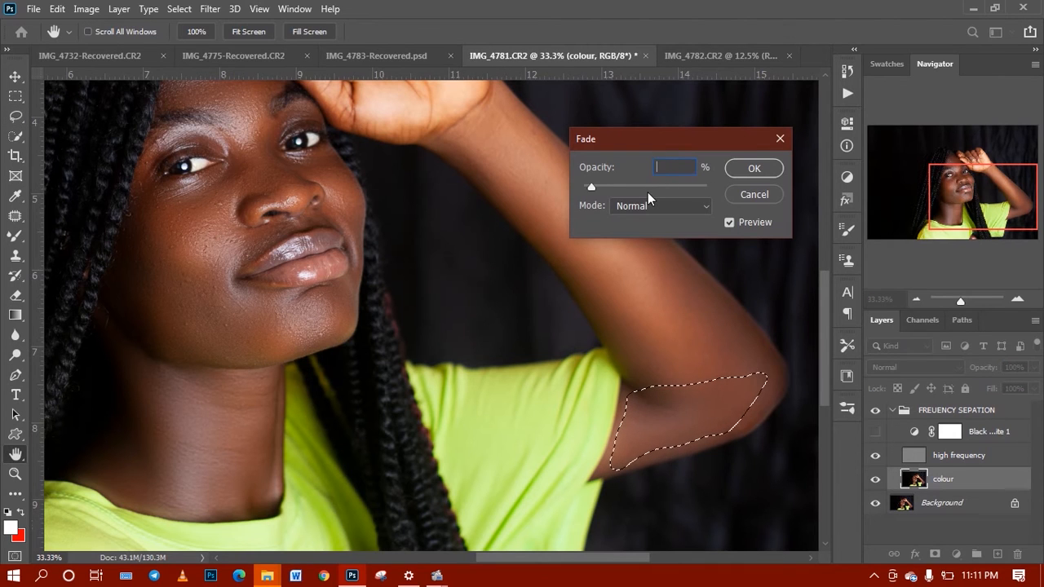
pyautogui.write('50')
pyautogui.click(746, 174)
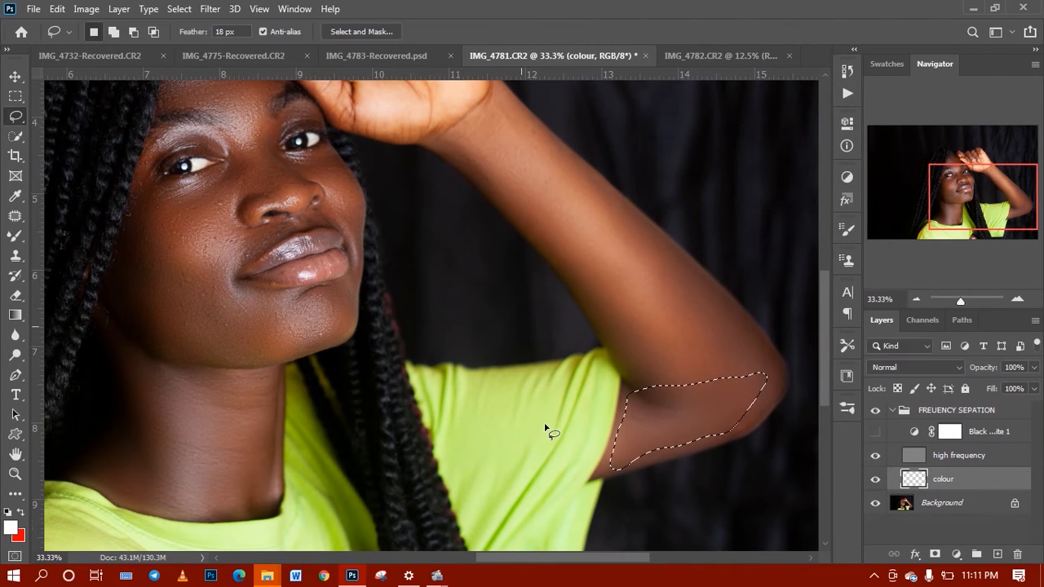
pyautogui.hotkey('ctrl', 'd')
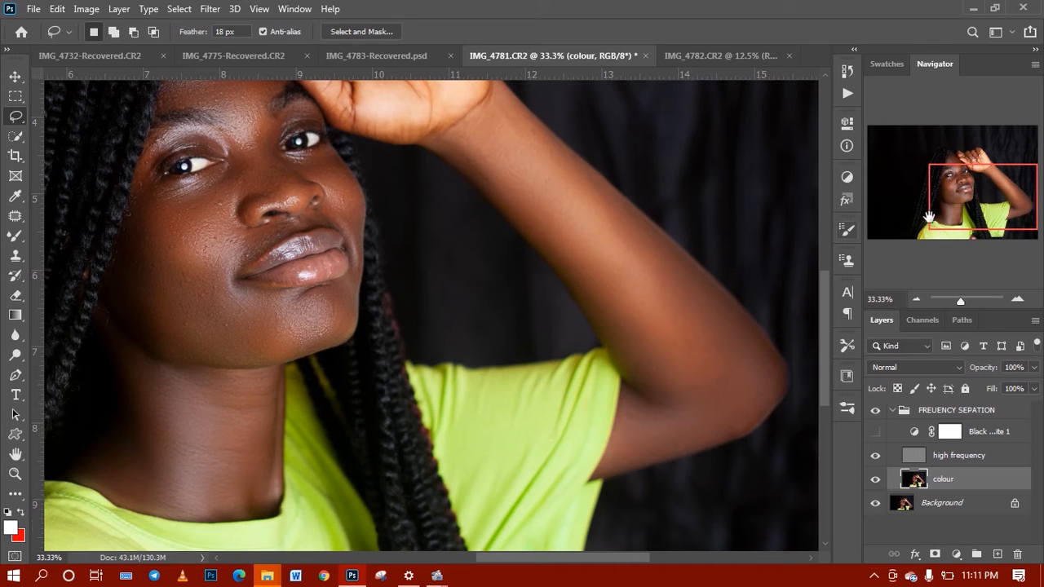
# - Examine the whole retouched portrait and the skin texture of the forehead, cheek, mouth and chin up close
pyautogui.moveTo(928, 216); pyautogui.dragTo(905, 220)
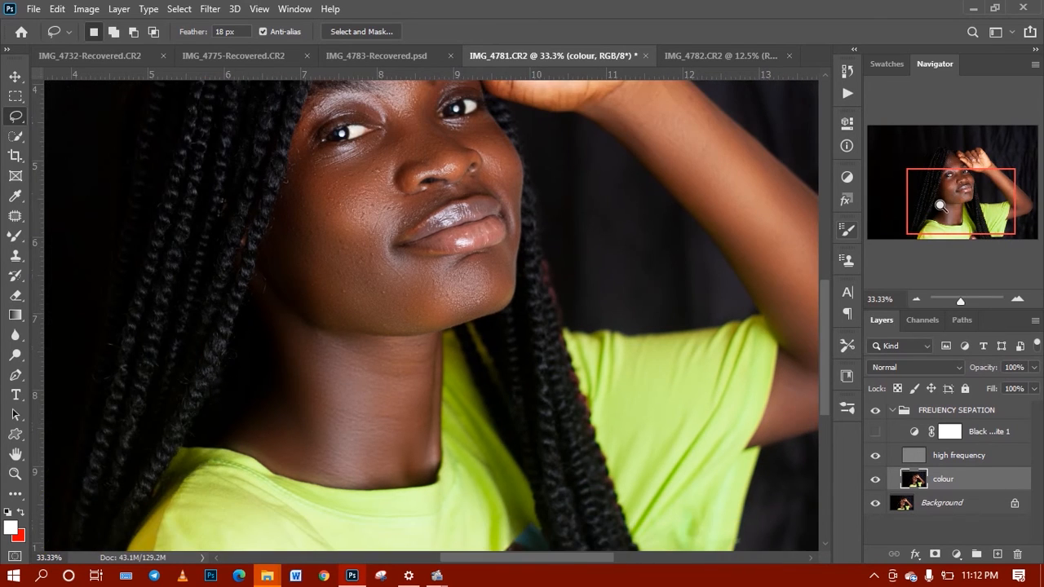
pyautogui.hotkey('ctrl', '0')
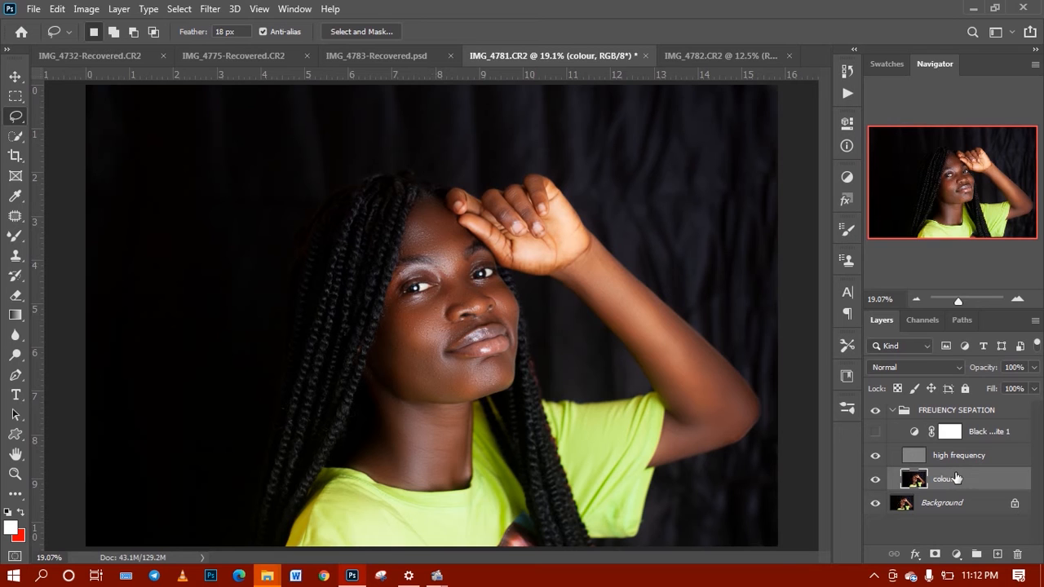
pyautogui.press('z')
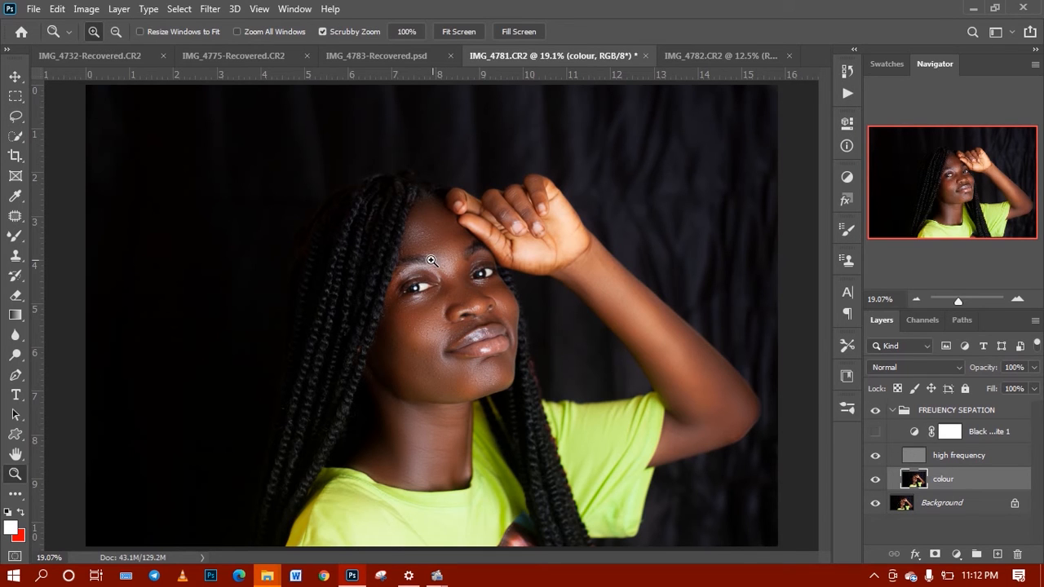
pyautogui.click(424, 231)
pyautogui.click(424, 232)
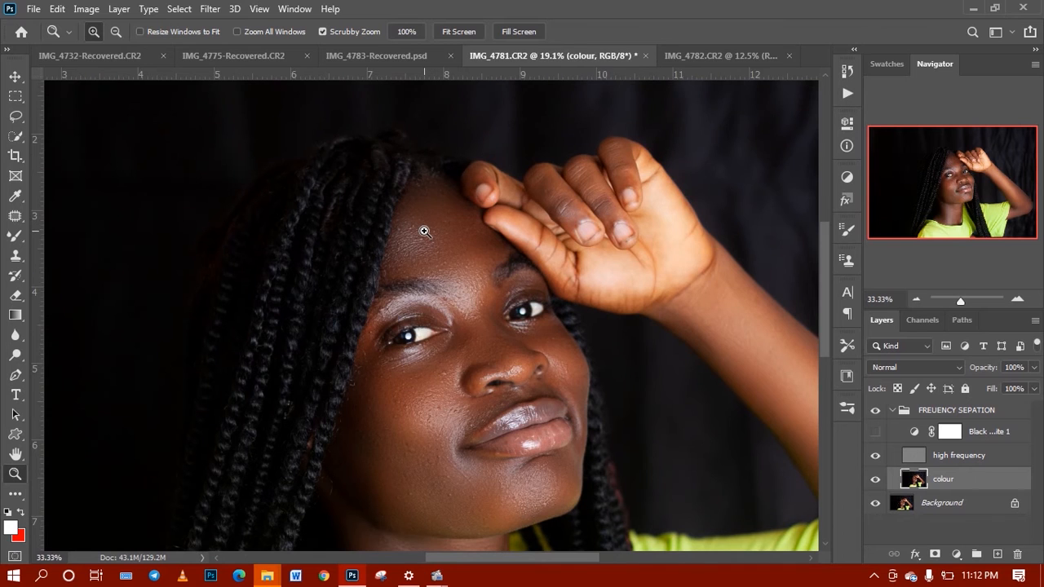
pyautogui.click(424, 232)
pyautogui.click(424, 231)
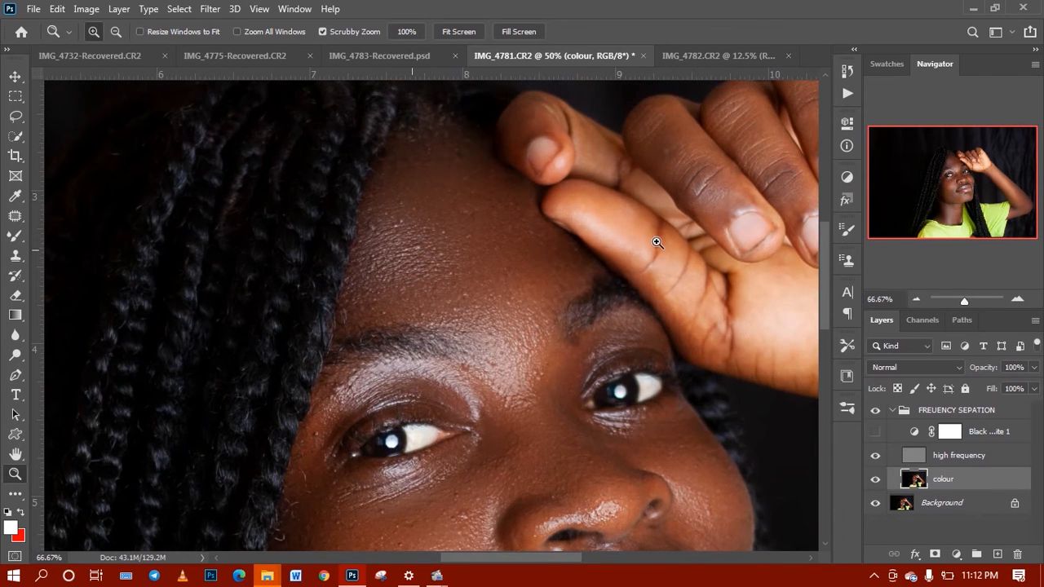
pyautogui.click(414, 256)
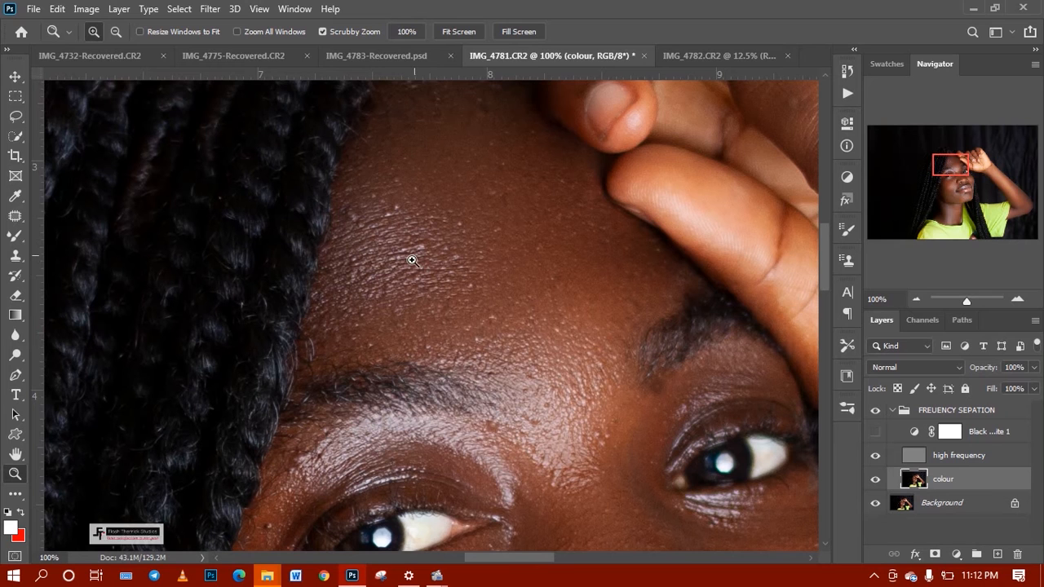
pyautogui.moveTo(946, 160); pyautogui.dragTo(946, 194)
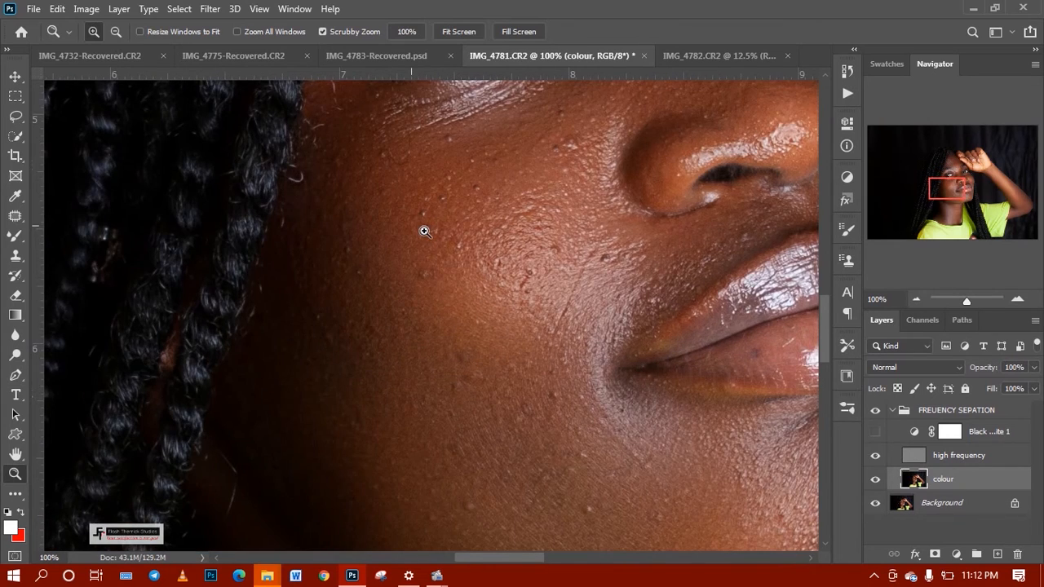
pyautogui.click(424, 232)
pyautogui.moveTo(958, 193); pyautogui.dragTo(957, 200)
pyautogui.hotkey('ctrl', '-')
pyautogui.hotkey('ctrl', '-')
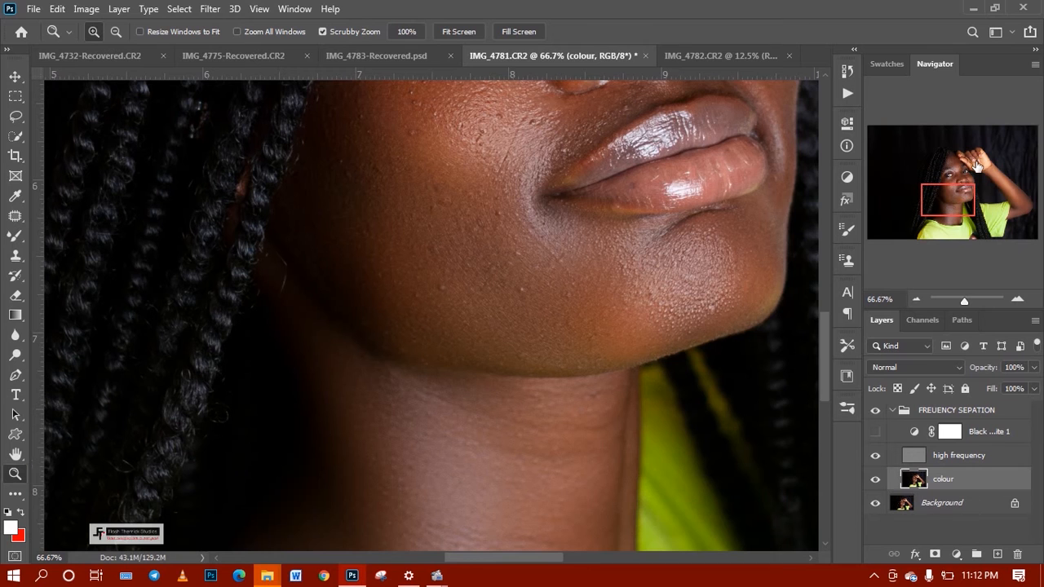
pyautogui.moveTo(965, 184); pyautogui.dragTo(971, 165)
# - On the high frequency layer, heal the small bumps on the cheek below the eye with a Spot Healing Brush of about 25 px
pyautogui.click(914, 455)
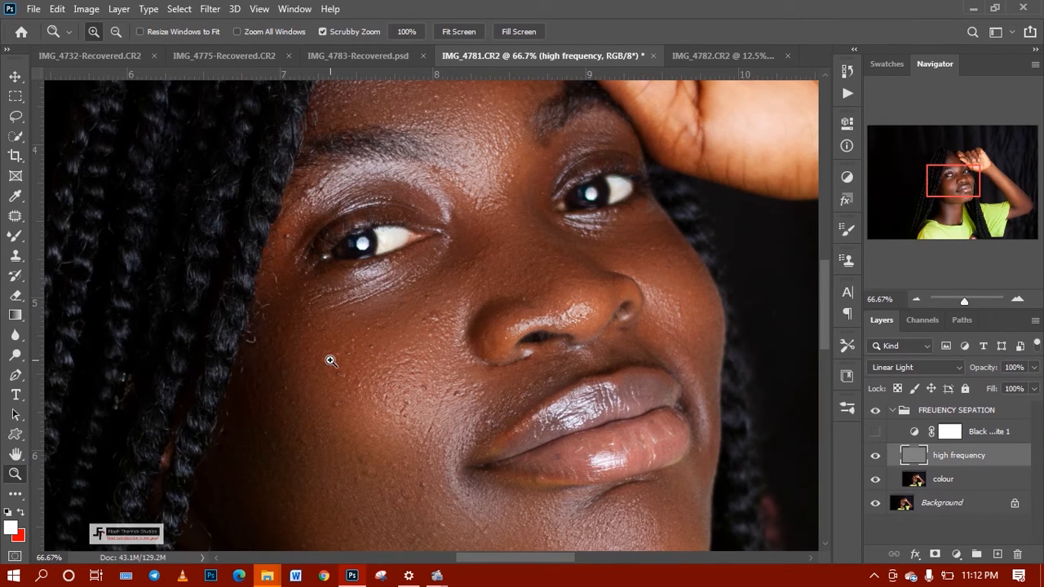
pyautogui.press('s')
pyautogui.rightClick(15, 255)
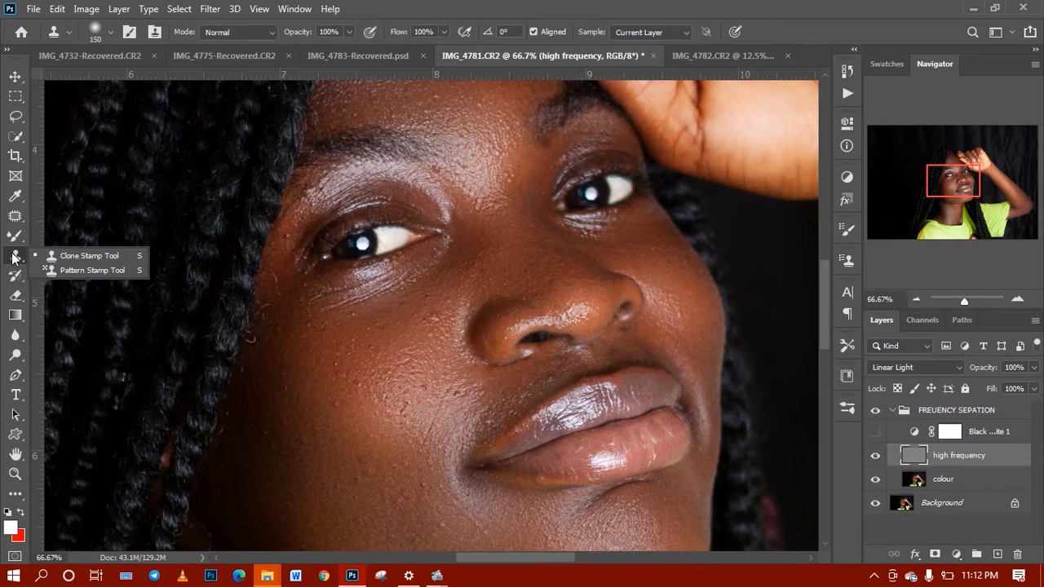
pyautogui.click(15, 216)
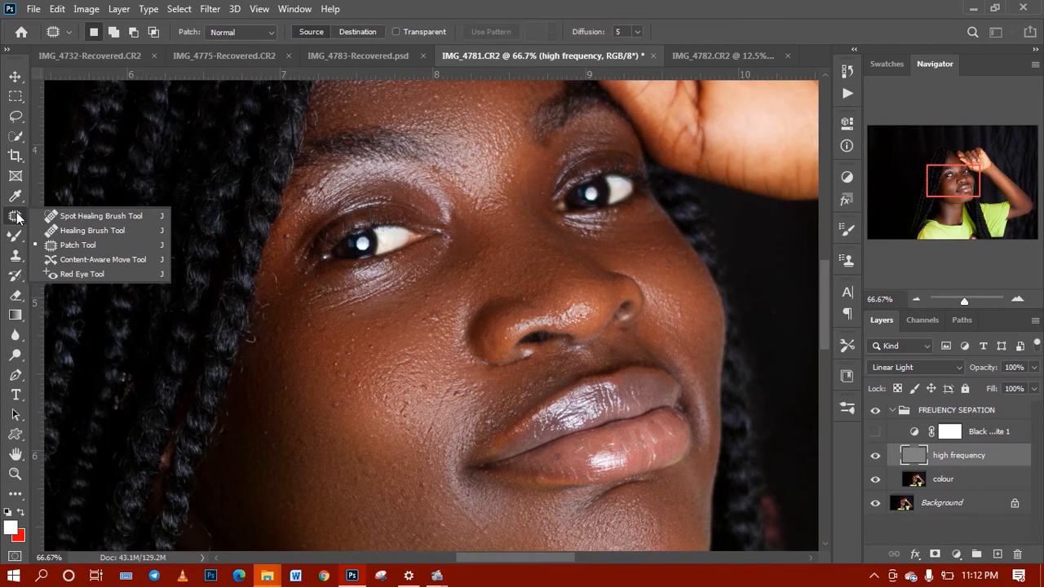
pyautogui.click(107, 215)
pyautogui.press('[')
pyautogui.press('[')
pyautogui.press('[')
pyautogui.press('[')
pyautogui.press('[')
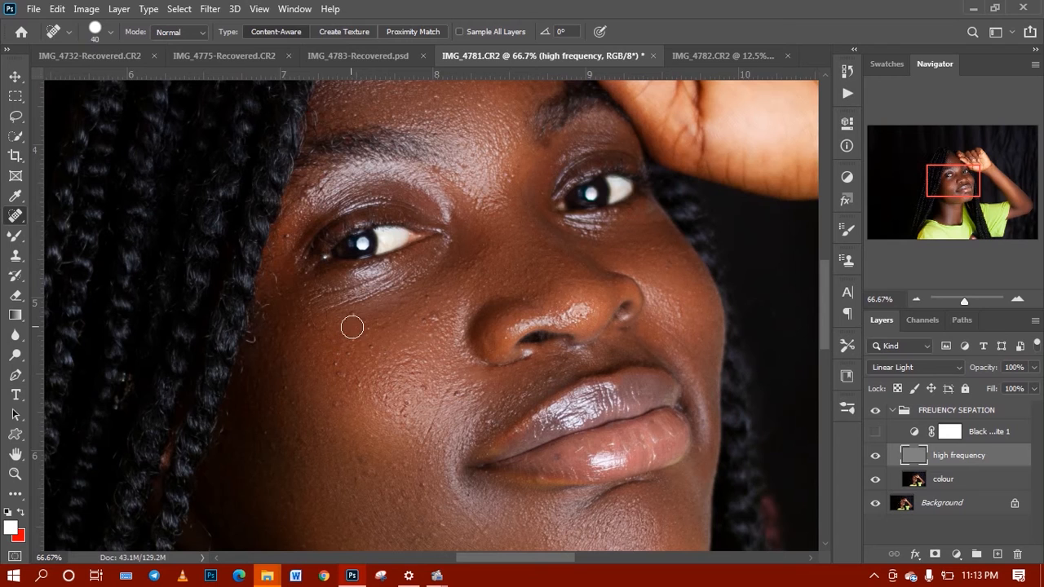
pyautogui.press('[')
pyautogui.press('[')
pyautogui.press('[')
pyautogui.click(359, 318)
pyautogui.click(307, 324)
pyautogui.press(']')
pyautogui.click(373, 349)
pyautogui.click(349, 353)
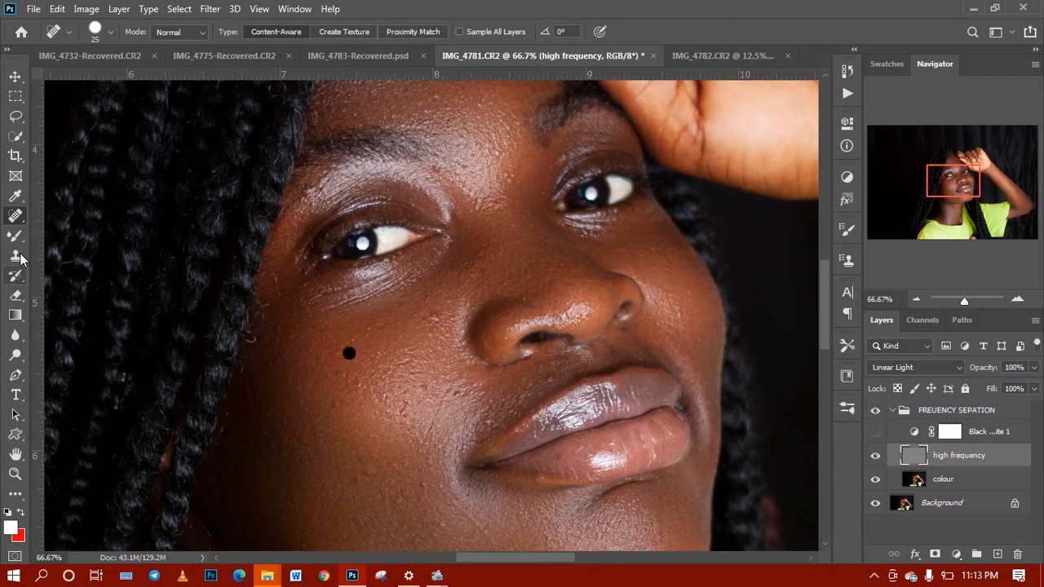
# - Switch to the Clone Stamp tool, try a dab on the cheek, and reduce the brush size to 45 px
pyautogui.click(15, 255)
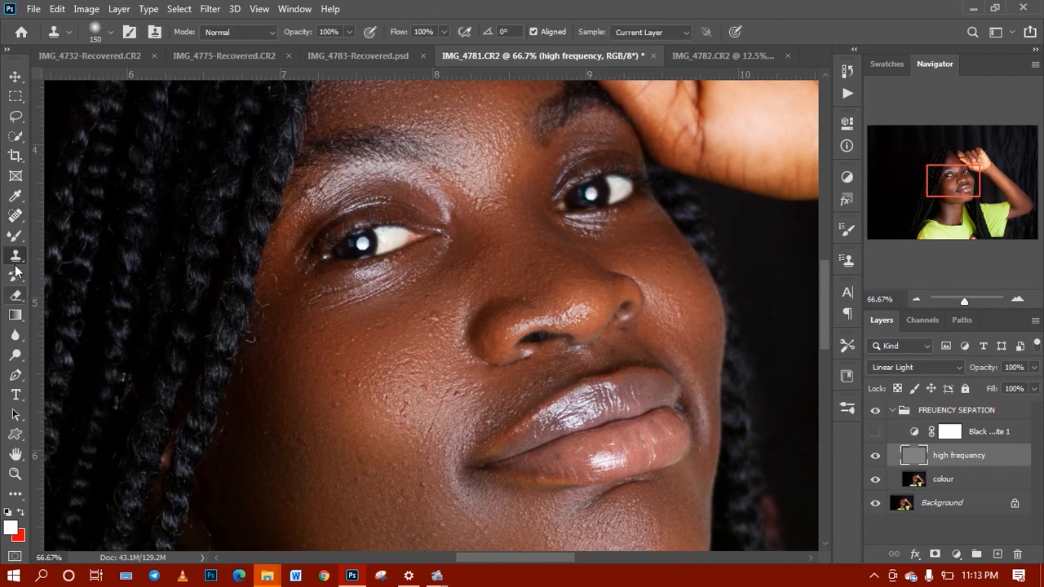
pyautogui.click(316, 355)
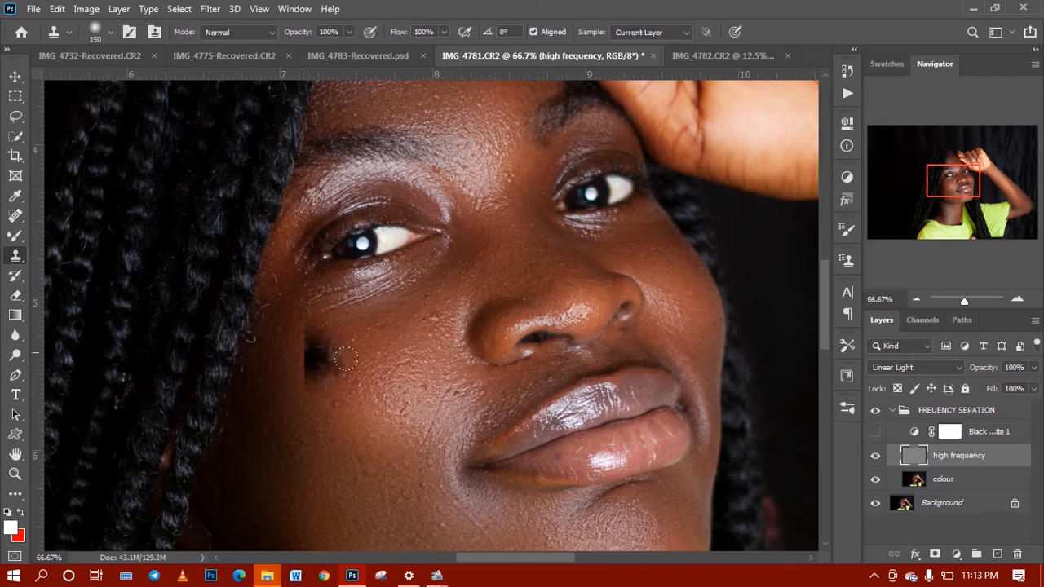
pyautogui.press('[')
pyautogui.press('[')
pyautogui.press('[')
pyautogui.press('[')
pyautogui.press('[')
pyautogui.press('[')
pyautogui.press('[')
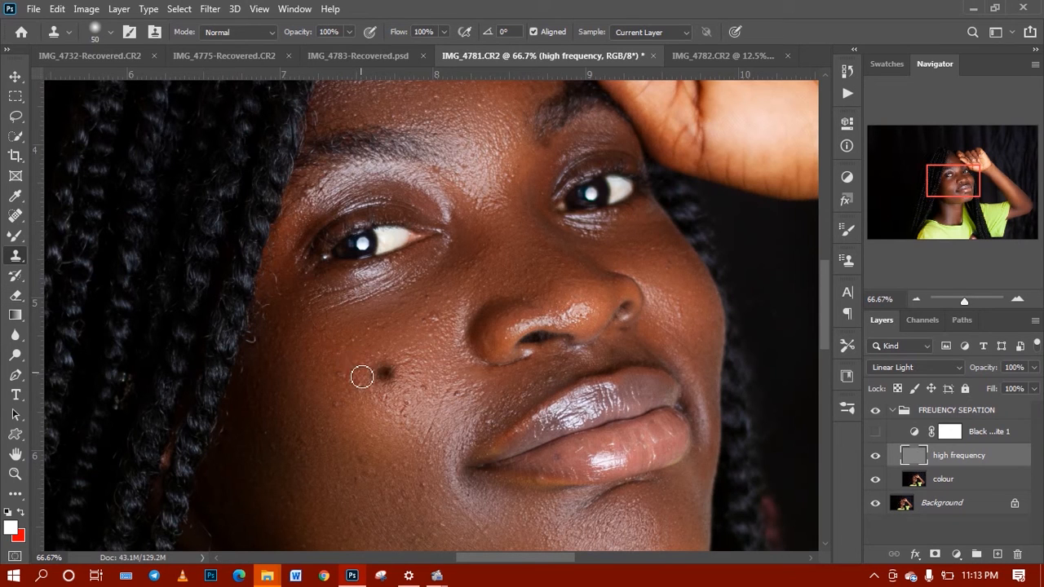
pyautogui.press('[')
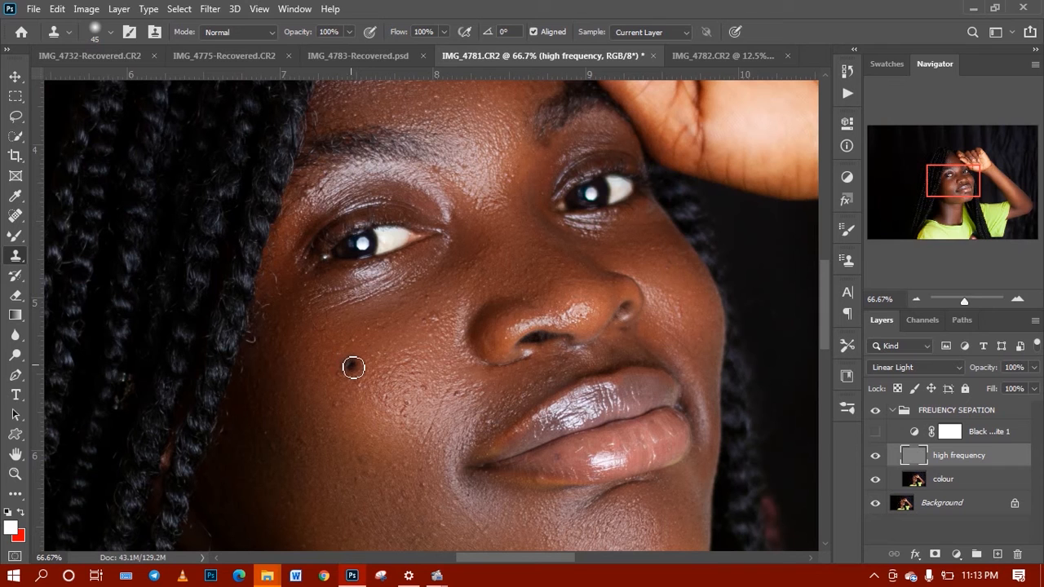
# - Test the Clone Stamp below the eye, undo the dab, and reduce the soft brush to 35 px
pyautogui.hotkey('ctrl', '+')
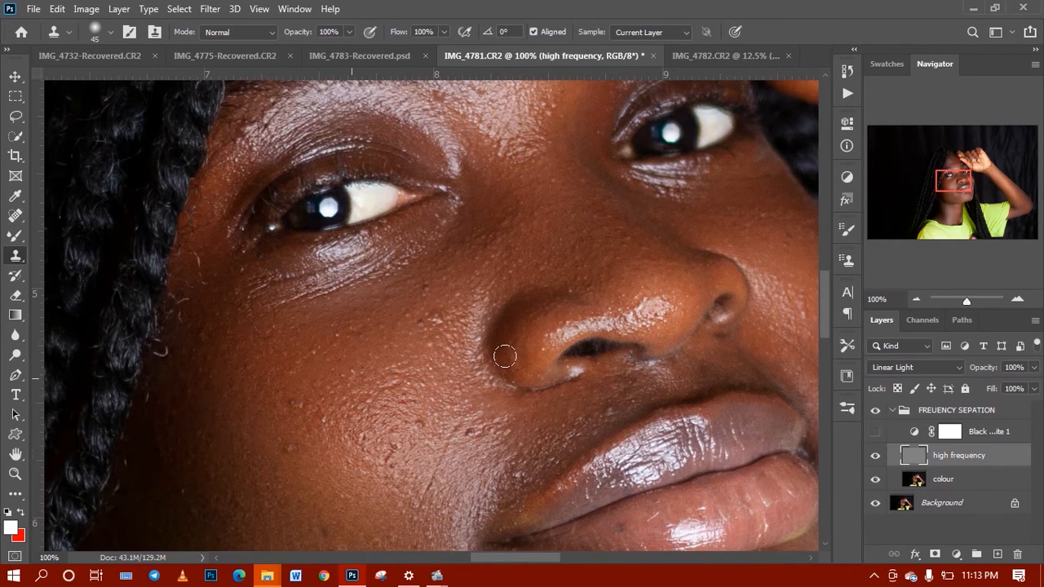
pyautogui.click(369, 311)
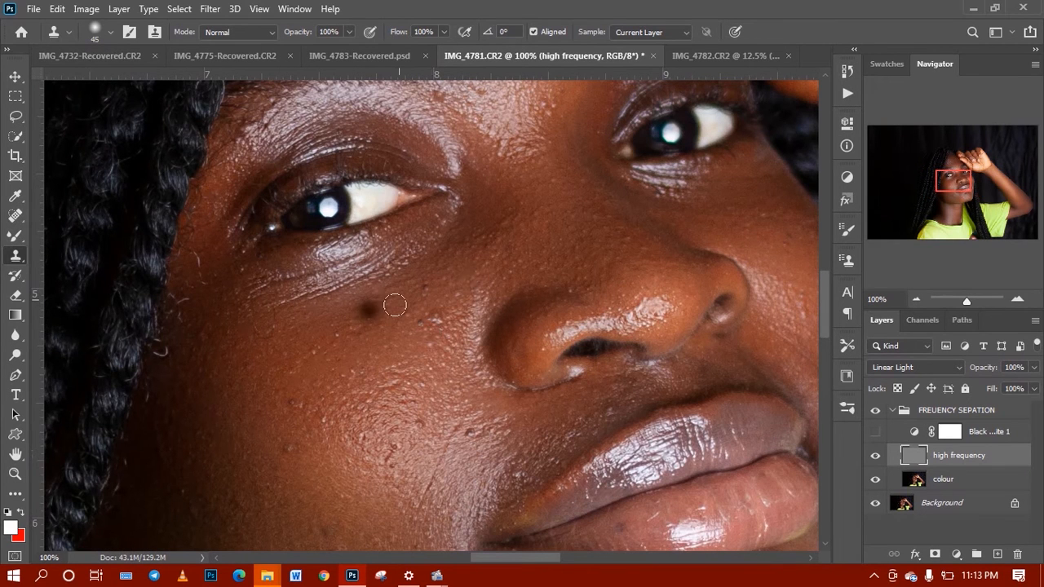
pyautogui.hotkey('ctrl', 'z')
pyautogui.press('[')
pyautogui.click(395, 295)
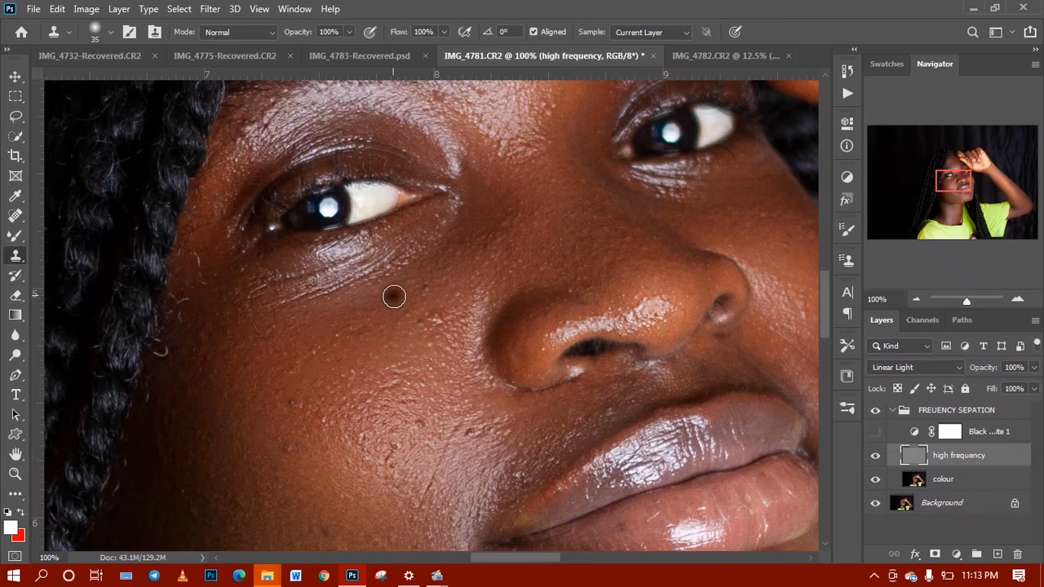
pyautogui.rightClick(565, 195)
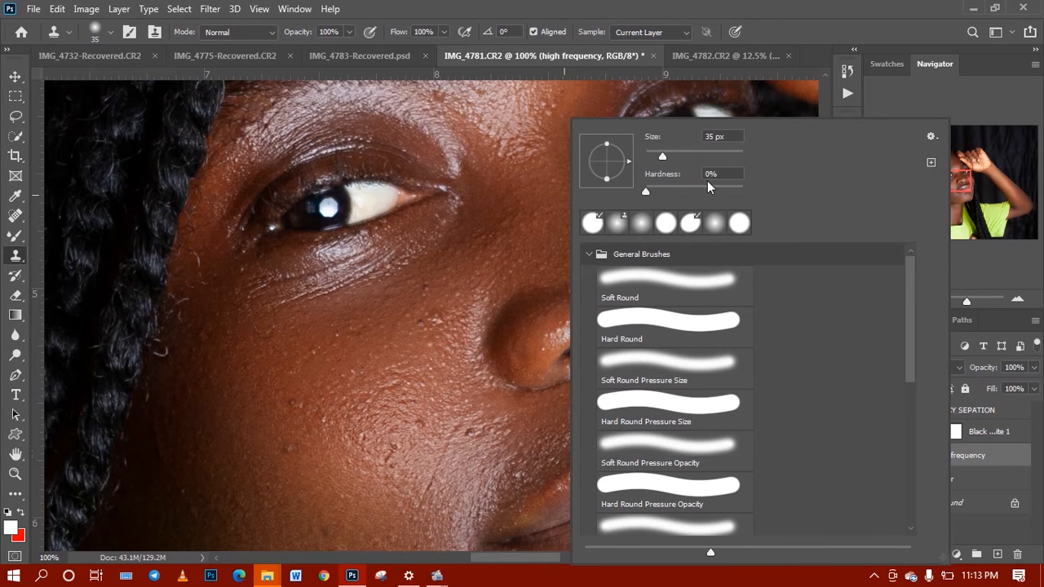
pyautogui.click(788, 26)
# - Clone clean skin texture over the bumps on the cheek between the lower eyelid and the side of the nose
pyautogui.keyDown('alt'); pyautogui.click(429, 328); pyautogui.keyUp('alt')
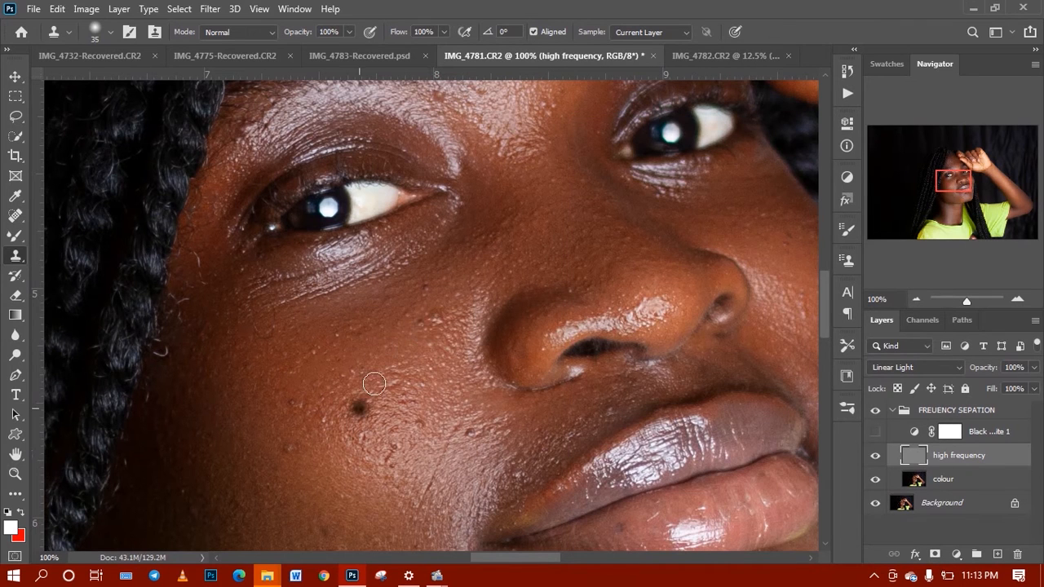
pyautogui.click(349, 386)
pyautogui.click(427, 289)
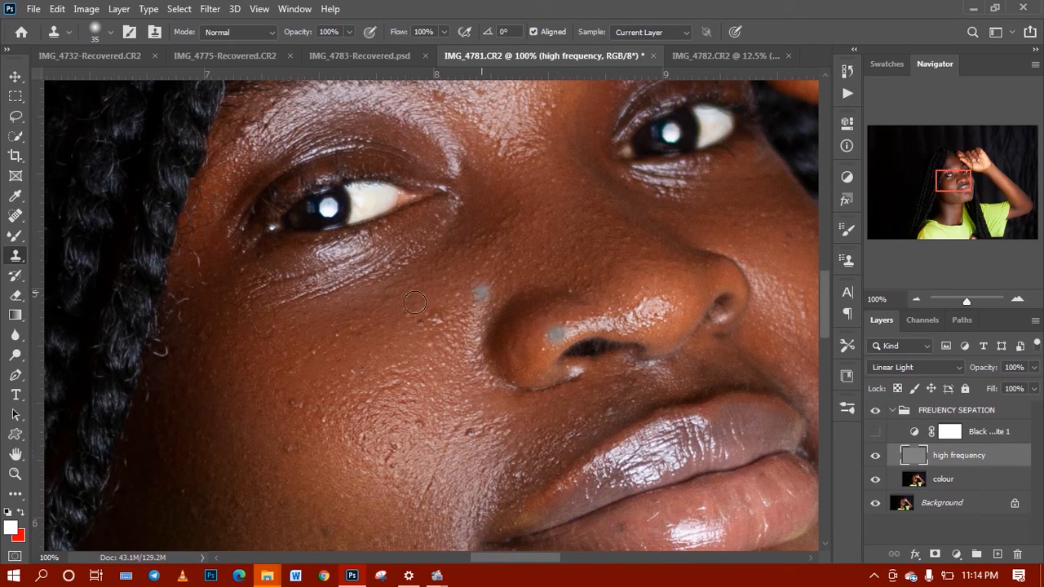
pyautogui.moveTo(410, 312); pyautogui.dragTo(391, 317)
pyautogui.keyDown('alt'); pyautogui.click(352, 317); pyautogui.keyUp('alt')
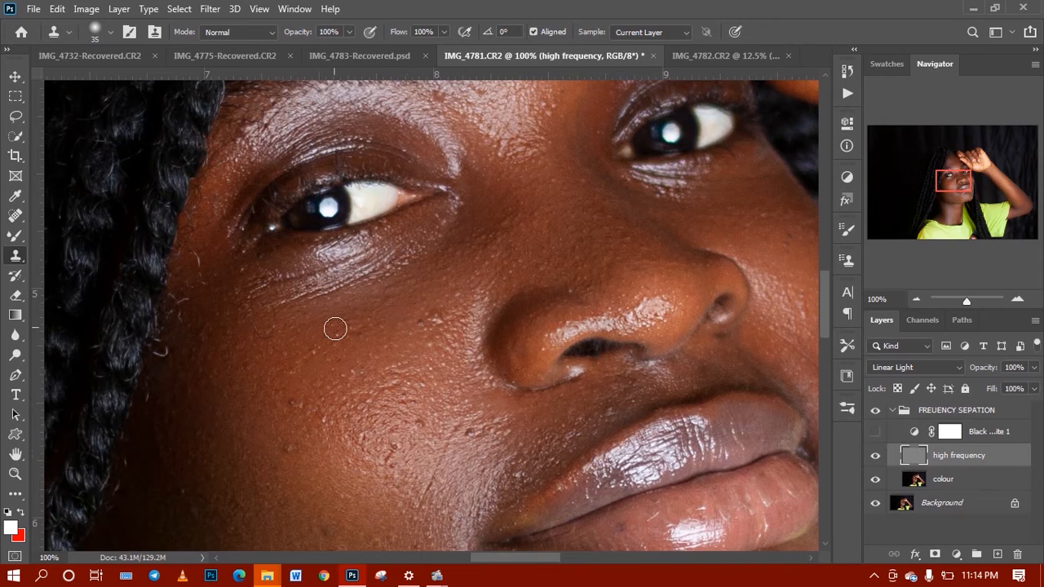
pyautogui.moveTo(339, 335)
pyautogui.mouseDown()
pyautogui.moveTo(349, 324)
pyautogui.moveTo(437, 319)
pyautogui.mouseUp()
# - Clone nearby skin texture over the bumps on the outer cheek beside the braids, resampling clean skin for each area
pyautogui.moveTo(291, 357); pyautogui.dragTo(267, 356)
pyautogui.keyDown('alt'); pyautogui.click(285, 351); pyautogui.keyUp('alt')
pyautogui.moveTo(270, 315); pyautogui.dragTo(260, 345)
pyautogui.keyDown('alt'); pyautogui.click(263, 340); pyautogui.keyUp('alt')
pyautogui.click(243, 361)
pyautogui.keyDown('alt'); pyautogui.click(229, 342); pyautogui.keyUp('alt')
pyautogui.click(235, 377)
pyautogui.keyDown('alt'); pyautogui.click(236, 457); pyautogui.keyUp('alt')
pyautogui.click(174, 485)
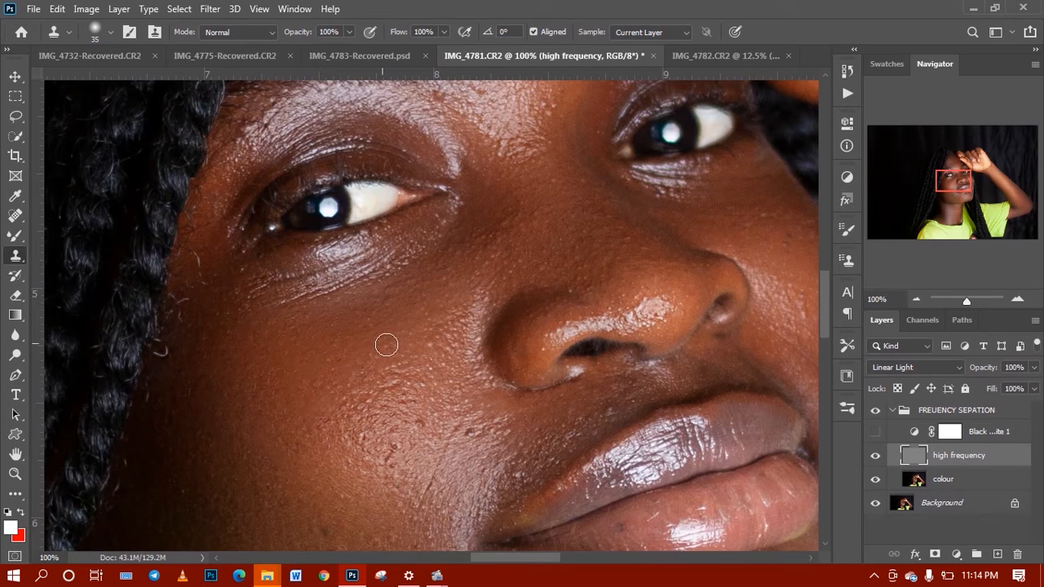
# - Clone smooth texture over the bumps beside the nostril and across the lower cheek towards the mouth
pyautogui.moveTo(472, 354)
pyautogui.mouseDown()
pyautogui.moveTo(457, 355)
pyautogui.moveTo(471, 353)
pyautogui.mouseUp()
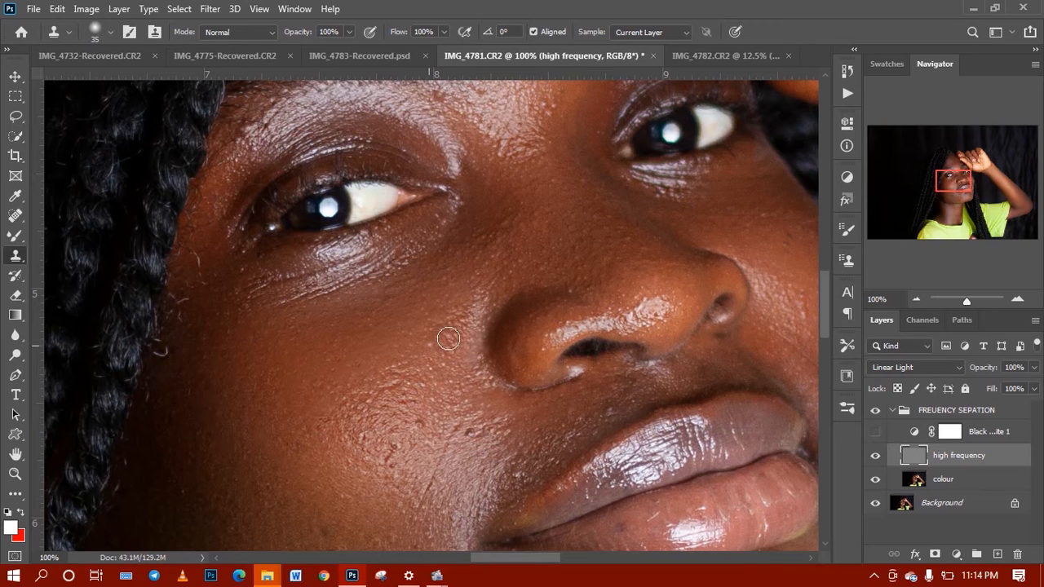
pyautogui.keyDown('alt'); pyautogui.click(346, 443); pyautogui.keyUp('alt')
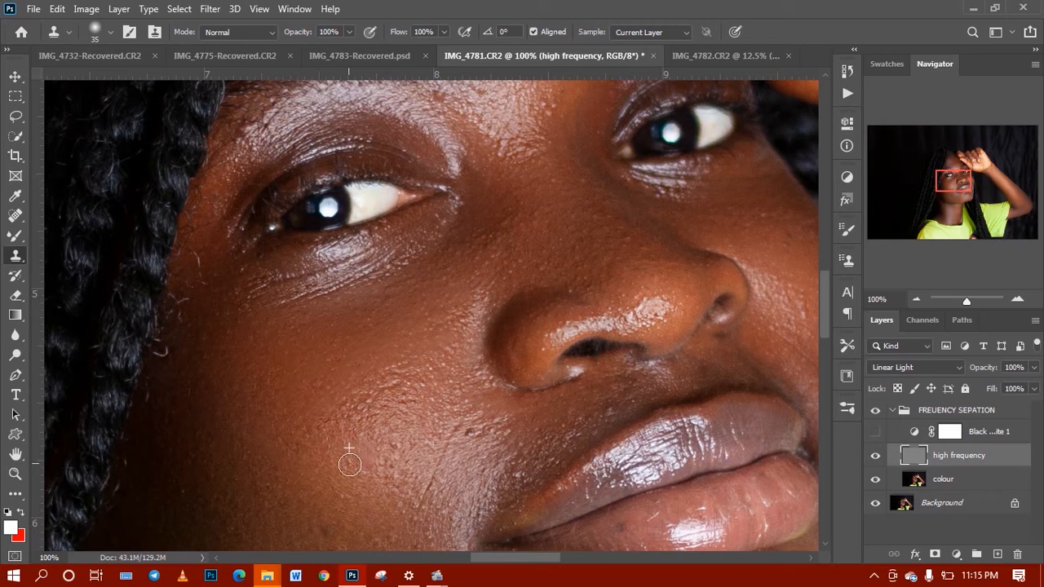
pyautogui.moveTo(365, 457)
pyautogui.mouseDown()
pyautogui.moveTo(392, 450)
pyautogui.moveTo(391, 464)
pyautogui.moveTo(416, 460)
pyautogui.moveTo(495, 430)
pyautogui.mouseUp()
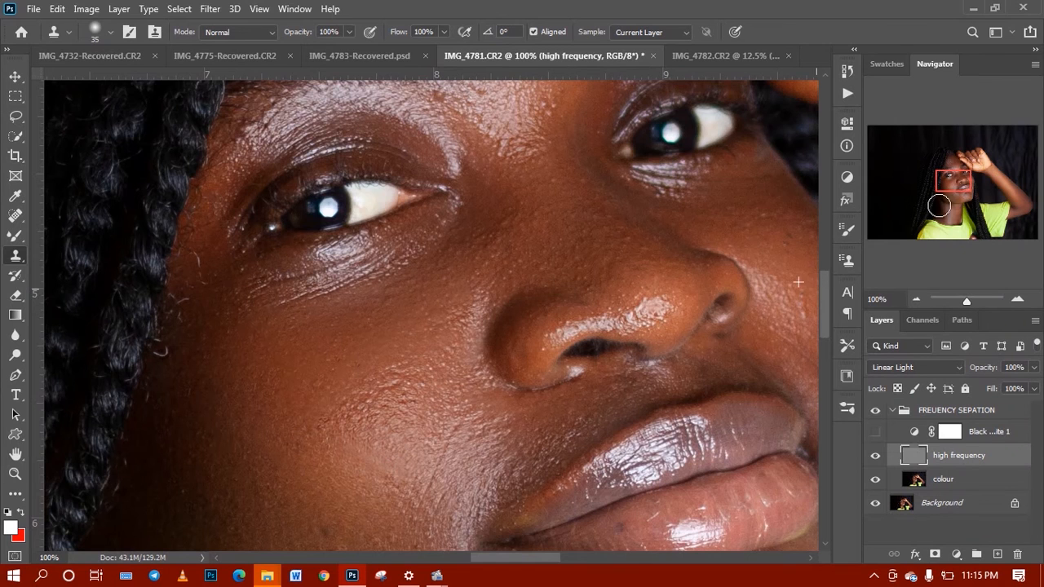
# - Sample clean skin on the lower cheek and clone it over the bumps along the side of the jaw
pyautogui.moveTo(937, 205); pyautogui.dragTo(954, 202)
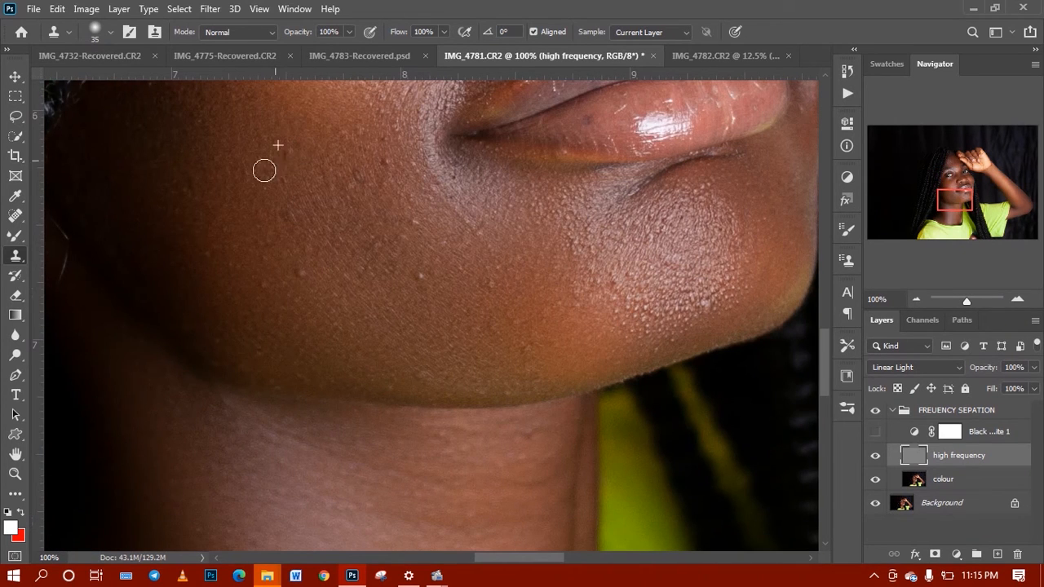
pyautogui.keyDown('alt'); pyautogui.click(234, 181); pyautogui.keyUp('alt')
pyautogui.moveTo(221, 226)
pyautogui.mouseDown()
pyautogui.moveTo(207, 236)
pyautogui.moveTo(187, 327)
pyautogui.moveTo(266, 389)
pyautogui.moveTo(287, 381)
pyautogui.mouseUp()
pyautogui.moveTo(257, 236)
pyautogui.mouseDown()
pyautogui.moveTo(288, 216)
pyautogui.moveTo(303, 247)
pyautogui.moveTo(314, 214)
pyautogui.moveTo(353, 181)
pyautogui.mouseUp()
pyautogui.click(303, 273)
pyautogui.click(347, 259)
# - Clone over the individual bumps between the corner of the mouth, the chin and the lower jawline
pyautogui.click(419, 275)
pyautogui.click(413, 223)
pyautogui.click(385, 138)
pyautogui.click(470, 260)
pyautogui.click(503, 276)
pyautogui.click(520, 380)
pyautogui.click(434, 370)
# - Clone clean texture over the blemishes on the cheek around the corner of the mouth and down towards the chin
pyautogui.moveTo(966, 201); pyautogui.dragTo(969, 190)
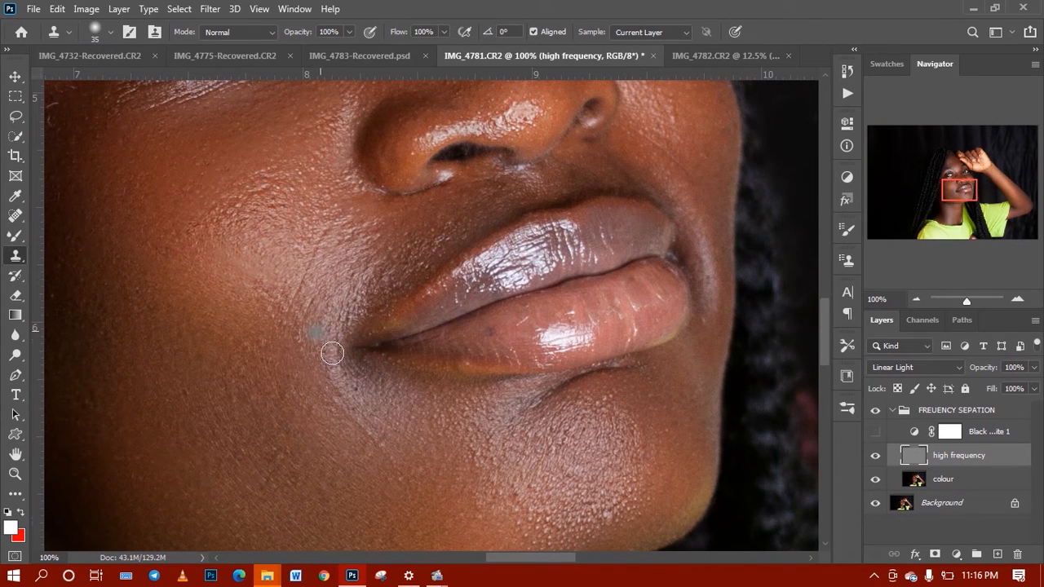
pyautogui.click(254, 274)
pyautogui.moveTo(331, 226)
pyautogui.mouseDown()
pyautogui.moveTo(295, 299)
pyautogui.moveTo(319, 378)
pyautogui.moveTo(379, 448)
pyautogui.moveTo(481, 434)
pyautogui.mouseUp()
pyautogui.keyDown('alt'); pyautogui.click(278, 320); pyautogui.keyUp('alt')
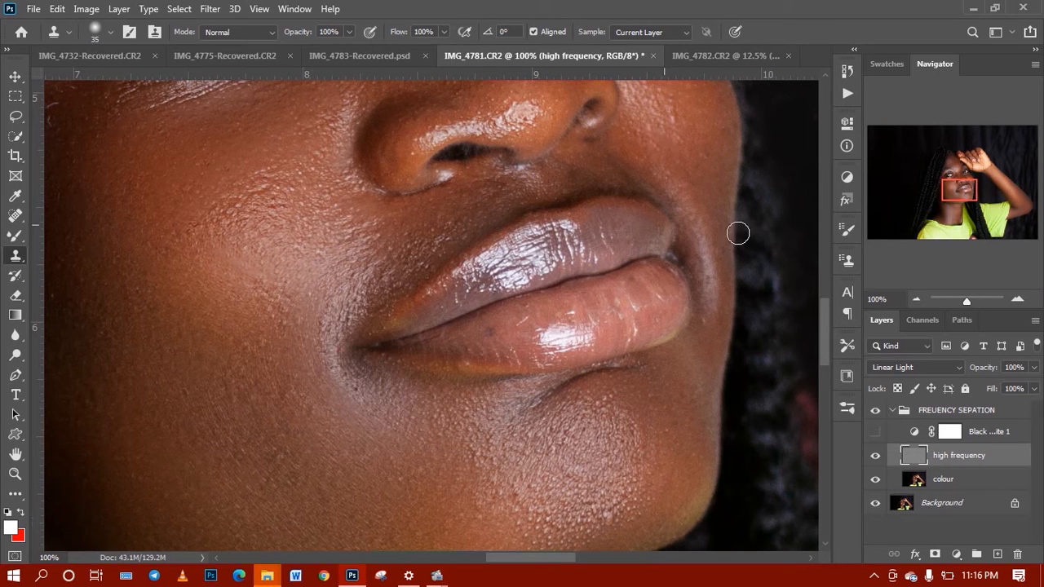
pyautogui.moveTo(968, 192); pyautogui.dragTo(965, 200)
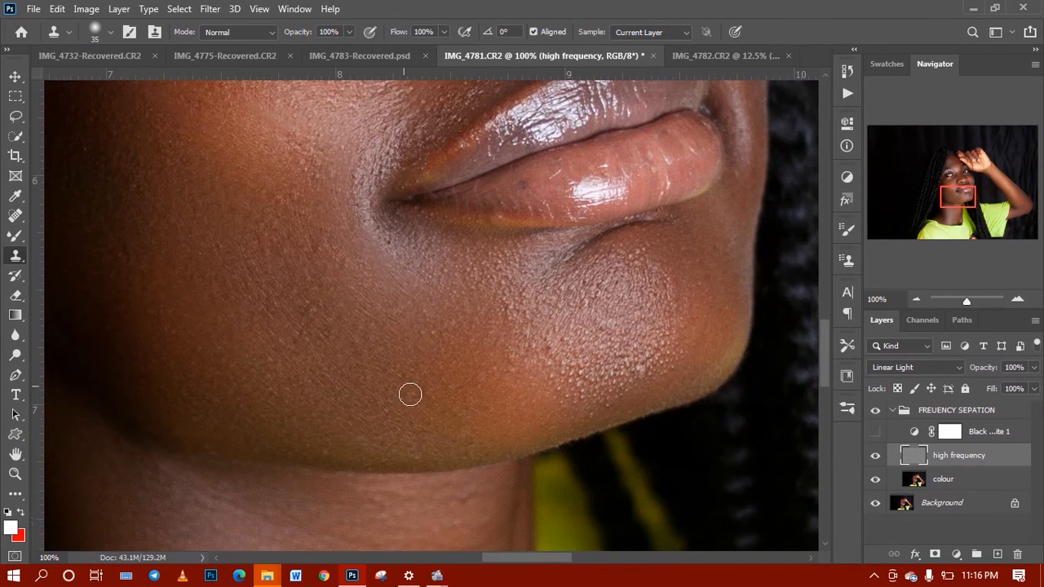
# - Clone smooth skin texture over the bumps along the lower jawline, across the chin and up to the lips
pyautogui.moveTo(345, 446)
pyautogui.mouseDown()
pyautogui.moveTo(416, 462)
pyautogui.moveTo(487, 445)
pyautogui.mouseUp()
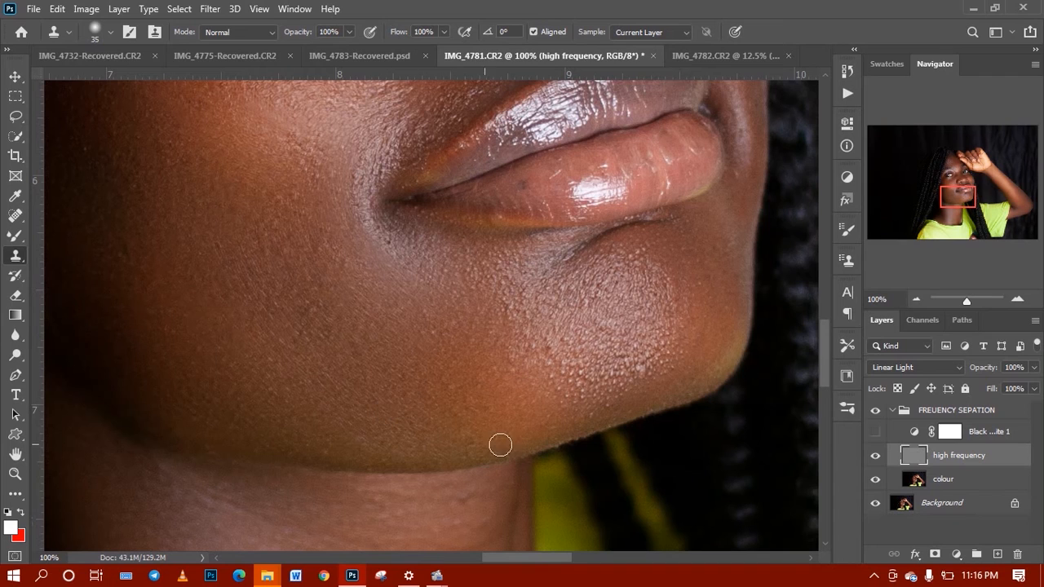
pyautogui.keyDown('alt'); pyautogui.click(473, 411); pyautogui.keyUp('alt')
pyautogui.moveTo(414, 409); pyautogui.dragTo(436, 332)
pyautogui.keyDown('alt'); pyautogui.click(466, 376); pyautogui.keyUp('alt')
pyautogui.moveTo(555, 371)
pyautogui.mouseDown()
pyautogui.moveTo(606, 396)
pyautogui.moveTo(650, 371)
pyautogui.moveTo(593, 378)
pyautogui.moveTo(611, 377)
pyautogui.moveTo(564, 341)
pyautogui.moveTo(528, 346)
pyautogui.moveTo(516, 307)
pyautogui.moveTo(542, 286)
pyautogui.moveTo(605, 279)
pyautogui.moveTo(640, 262)
pyautogui.mouseUp()
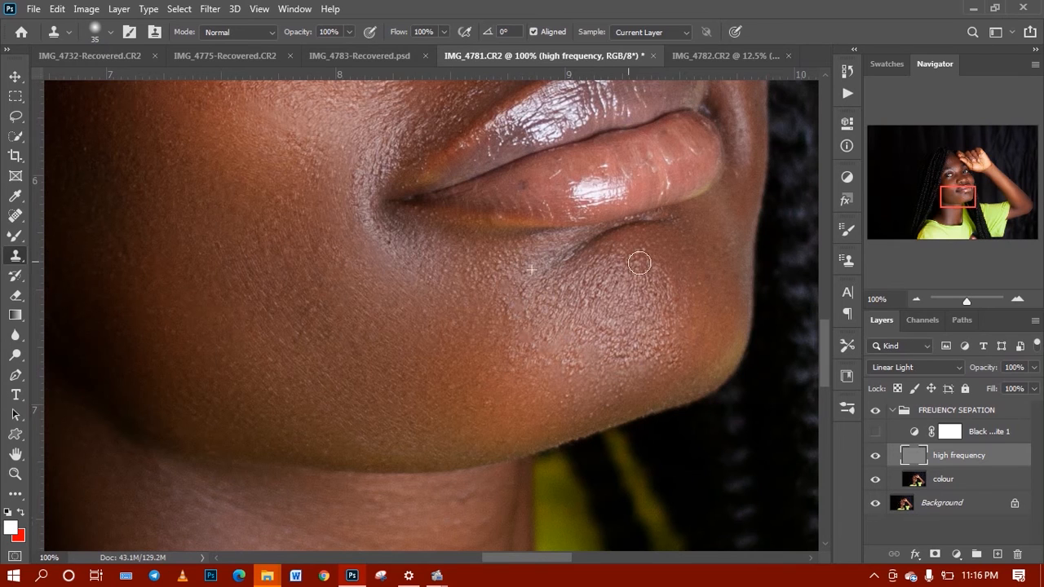
pyautogui.keyDown('alt'); pyautogui.click(541, 182); pyautogui.keyUp('alt')
pyautogui.click(524, 187)
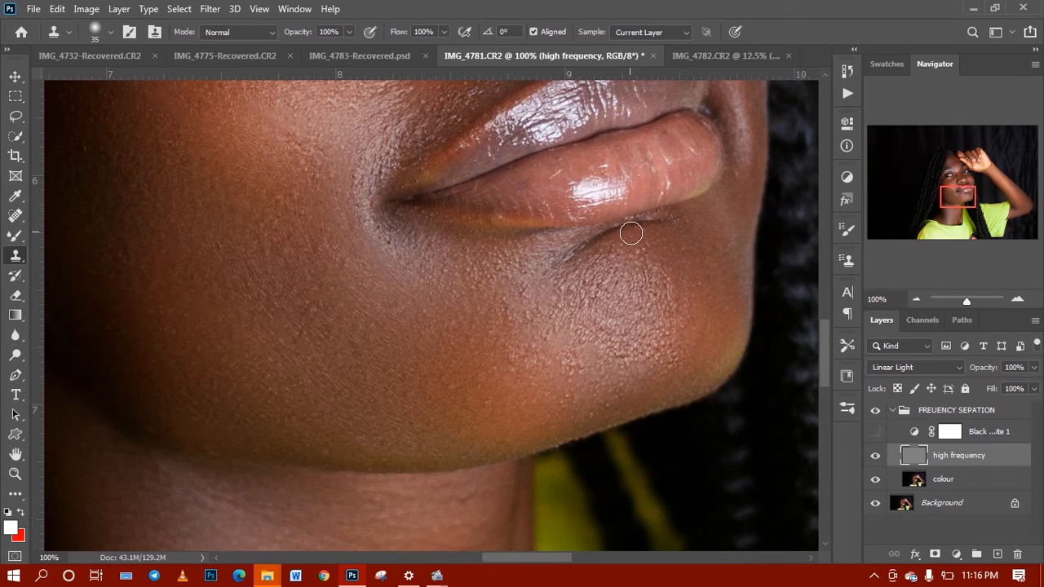
# - Clone clean texture over the blemishes on the far cheek and the bridge of the nose, reducing the brush size to 30
pyautogui.moveTo(966, 196); pyautogui.dragTo(982, 188)
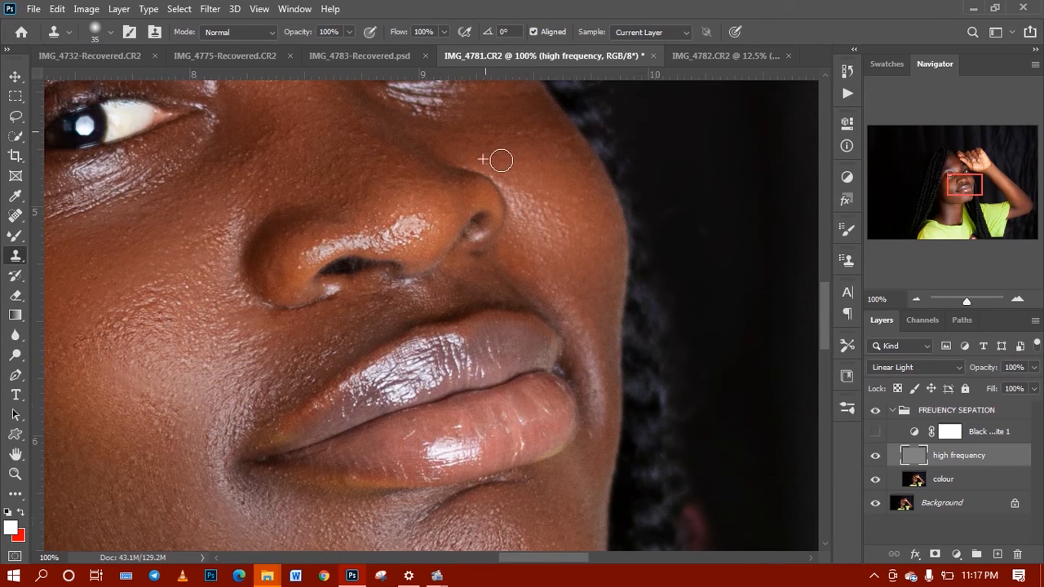
pyautogui.click(564, 166)
pyautogui.click(327, 179)
pyautogui.press('[')
pyautogui.keyDown('alt'); pyautogui.click(377, 194); pyautogui.keyUp('alt')
pyautogui.moveTo(337, 208)
pyautogui.mouseDown()
pyautogui.moveTo(323, 175)
pyautogui.moveTo(275, 188)
pyautogui.moveTo(242, 178)
pyautogui.mouseUp()
# - Clone over the uneven texture between the eyebrows and on the side of the nose bridge near the inner eye corner
pyautogui.moveTo(964, 188); pyautogui.dragTo(963, 180)
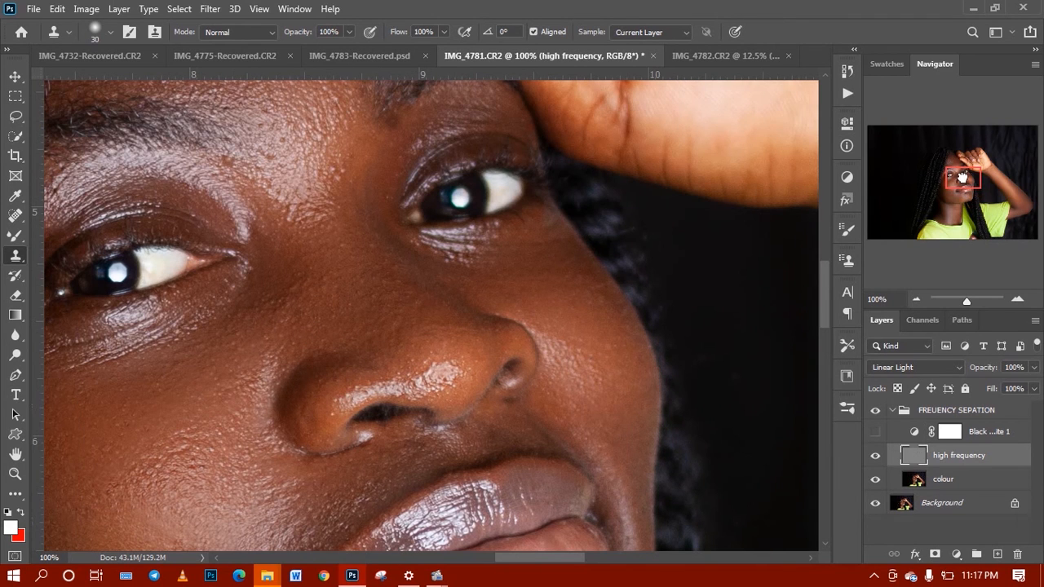
pyautogui.moveTo(300, 189)
pyautogui.mouseDown()
pyautogui.moveTo(334, 170)
pyautogui.moveTo(291, 149)
pyautogui.moveTo(355, 162)
pyautogui.mouseUp()
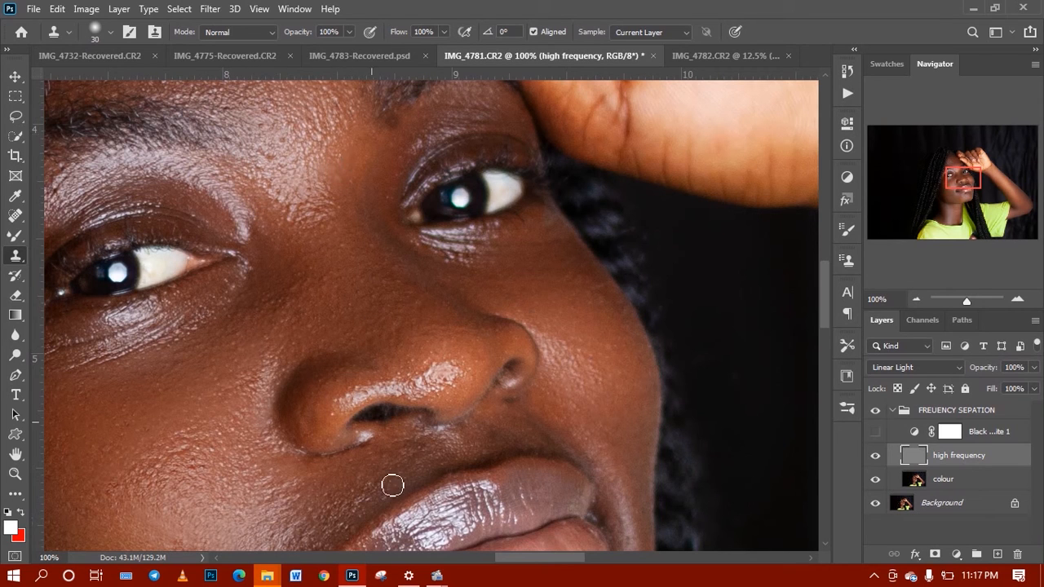
pyautogui.keyDown('alt'); pyautogui.click(312, 268); pyautogui.keyUp('alt')
pyautogui.moveTo(329, 253)
pyautogui.mouseDown()
pyautogui.moveTo(374, 251)
pyautogui.moveTo(296, 282)
pyautogui.mouseUp()
# - Sample clean forehead skin and clone it over the bumps just above the eyebrow near the hairline
pyautogui.moveTo(976, 174); pyautogui.dragTo(972, 162)
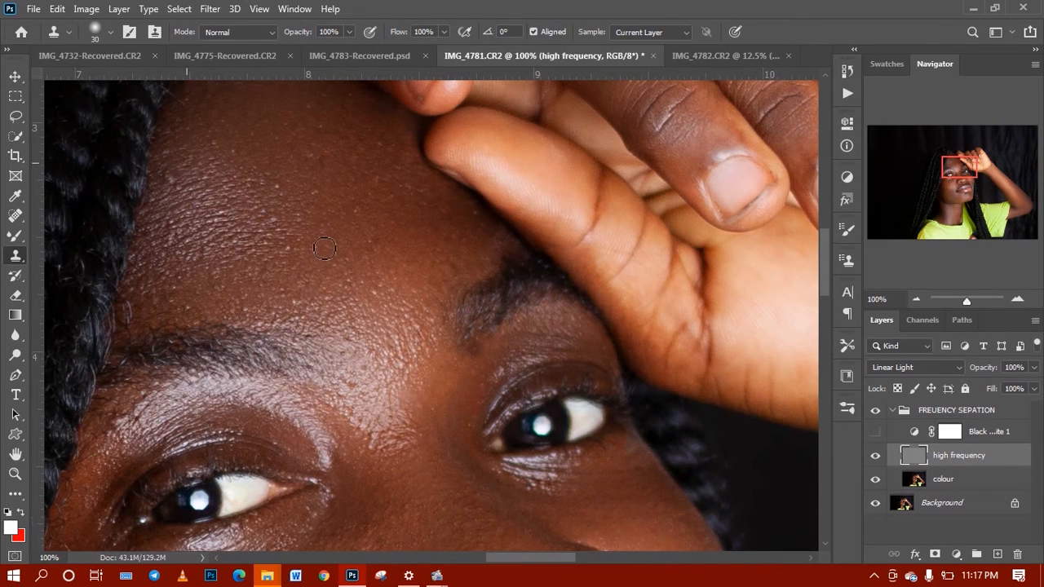
pyautogui.keyDown('alt'); pyautogui.click(255, 289); pyautogui.keyUp('alt')
pyautogui.moveTo(189, 305); pyautogui.dragTo(189, 305)
pyautogui.keyDown('alt'); pyautogui.click(212, 287); pyautogui.keyUp('alt')
pyautogui.click(185, 303)
# - Clone over the individual bumps across the upper forehead and along the hairline, raising the brush size to 35
pyautogui.click(312, 121)
pyautogui.click(318, 190)
pyautogui.click(283, 150)
pyautogui.click(289, 191)
pyautogui.click(236, 156)
pyautogui.keyDown('alt'); pyautogui.click(219, 156); pyautogui.keyUp('alt')
pyautogui.click(181, 184)
pyautogui.press(']')
pyautogui.click(189, 191)
pyautogui.click(173, 222)
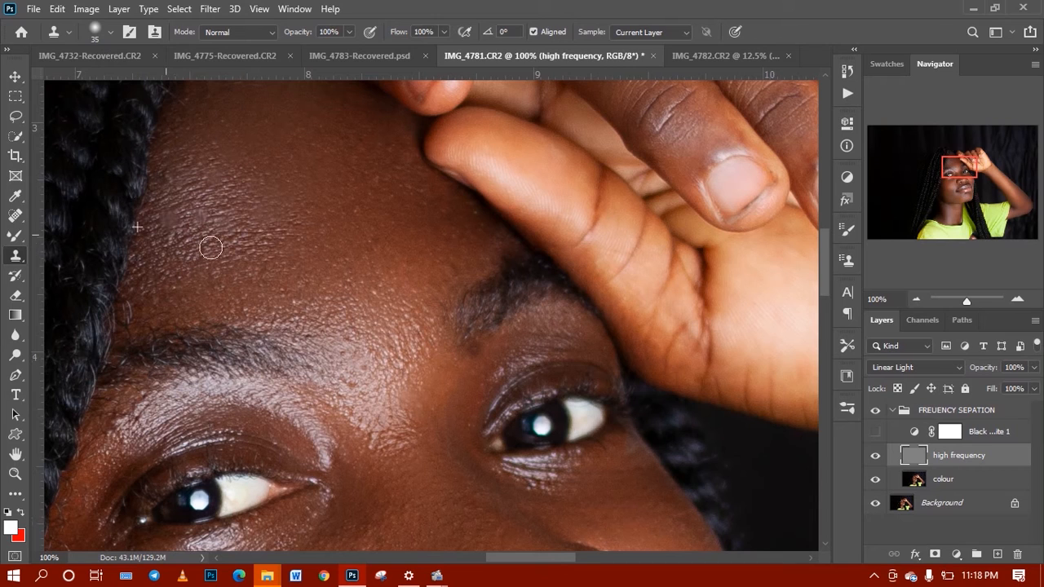
# - Clone sampled forehead texture onto the shiny skin between the eyebrows with brush size 30, then enlarge the brush to 50
pyautogui.keyDown('alt'); pyautogui.click(252, 219); pyautogui.keyUp('alt')
pyautogui.press('[')
pyautogui.click(354, 400)
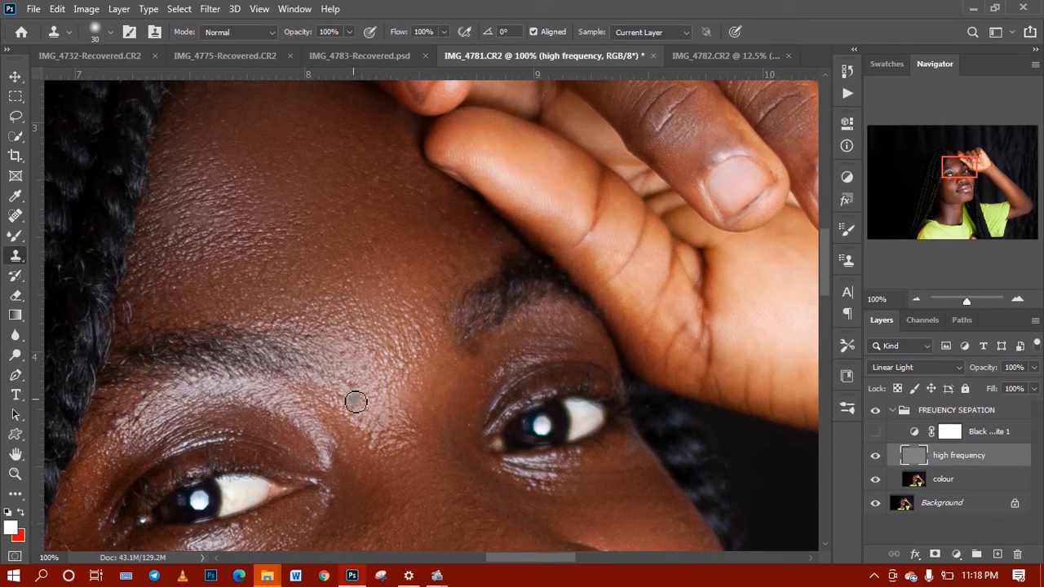
pyautogui.click(355, 390)
pyautogui.press(']')
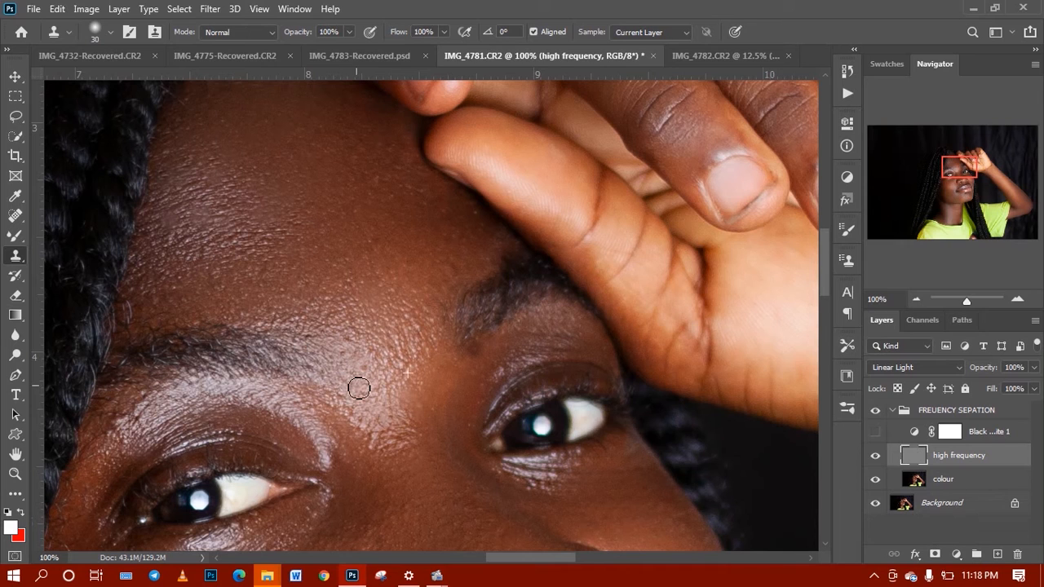
pyautogui.press(']')
pyautogui.press(']')
pyautogui.press(']')
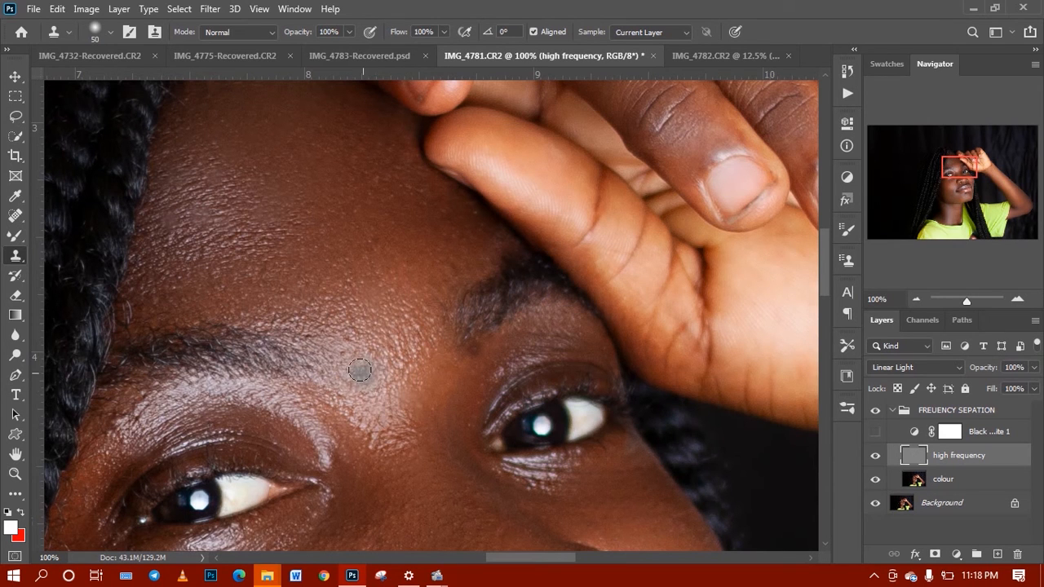
# - Reduce the brush size to 25 and clone over the remaining rough spot beside the inner end of the eyebrow
pyautogui.press('[')
pyautogui.press('[')
pyautogui.press('[')
pyautogui.press('[')
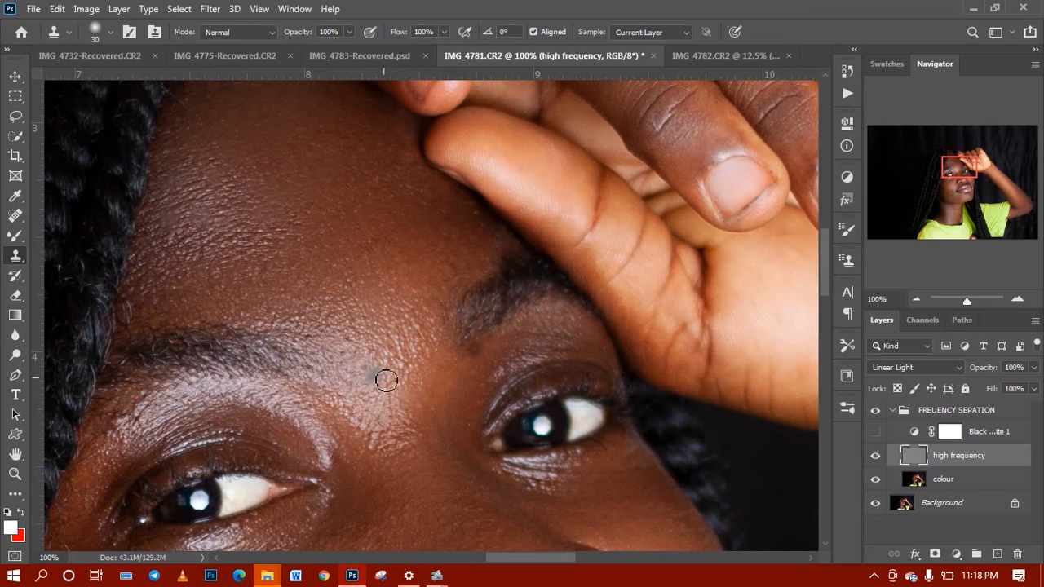
pyautogui.press('[')
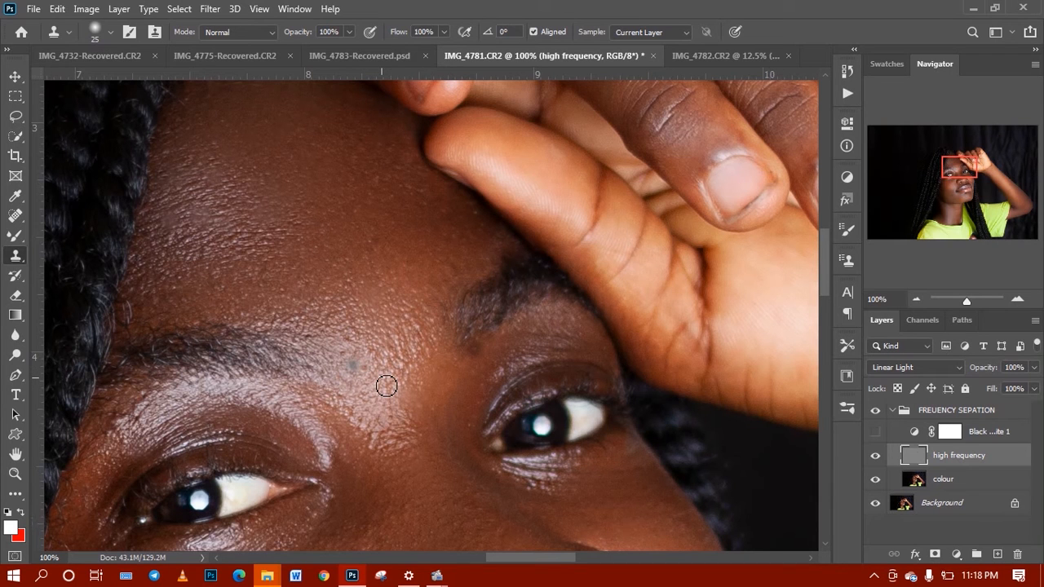
pyautogui.hotkey('ctrl', '+')
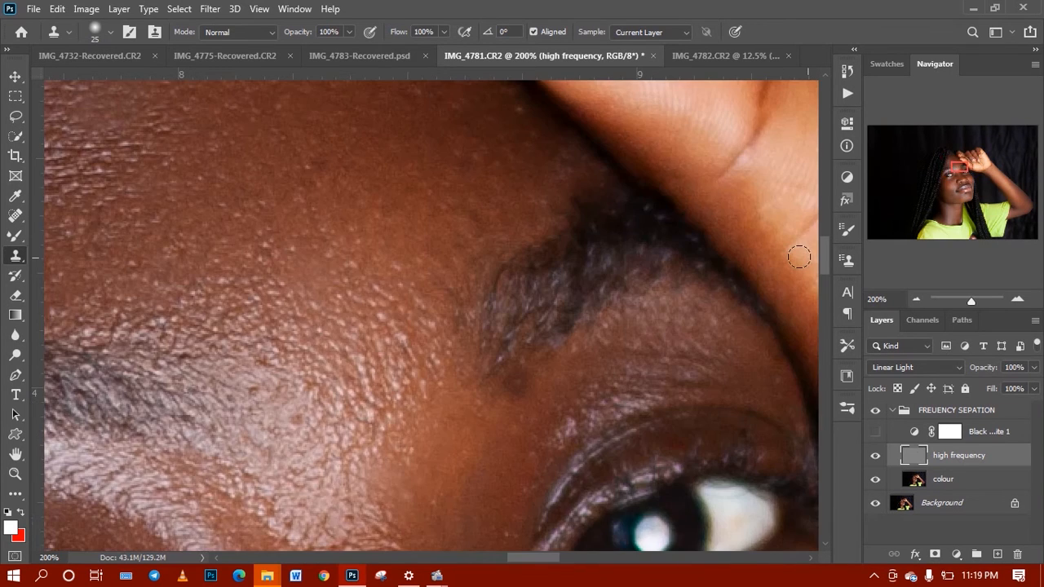
pyautogui.hotkey('ctrl', '-')
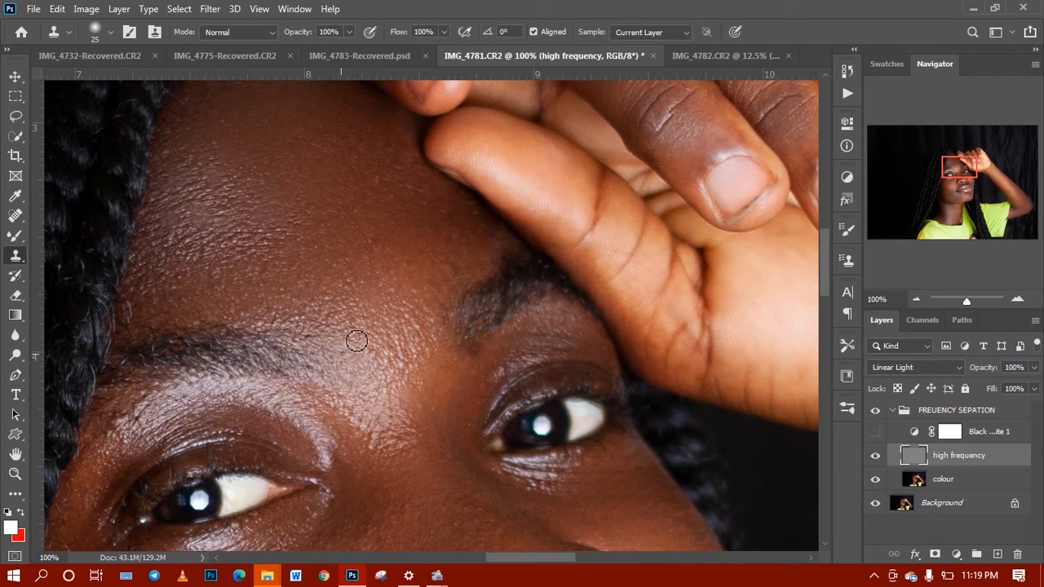
pyautogui.click(351, 345)
# - Show the Black & White layer and sample skin texture on the shaded side of the cheek beside the braids
pyautogui.click(876, 432)
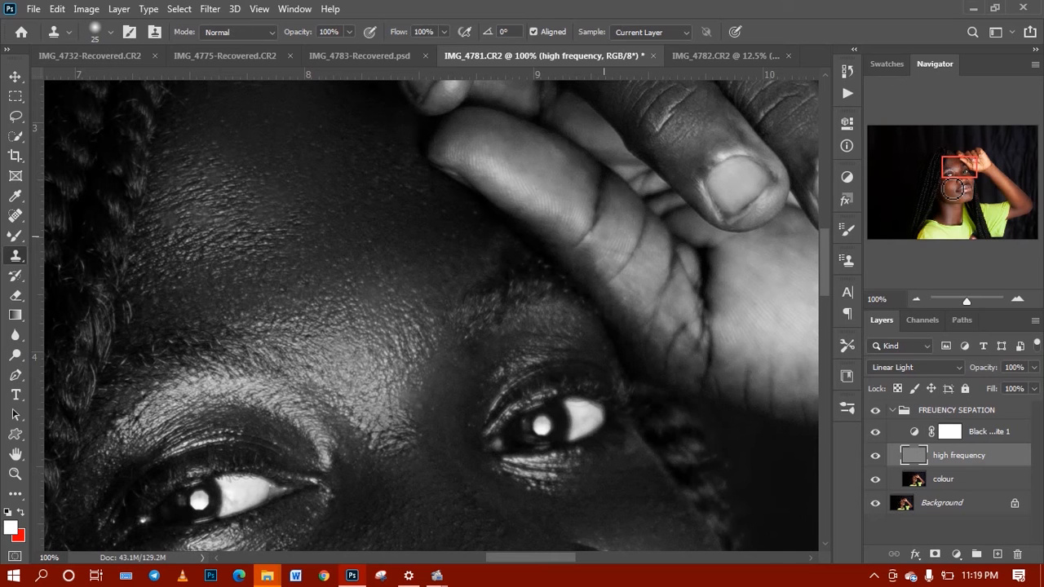
pyautogui.moveTo(954, 189)
pyautogui.mouseDown()
pyautogui.moveTo(947, 176)
pyautogui.moveTo(944, 193)
pyautogui.mouseUp()
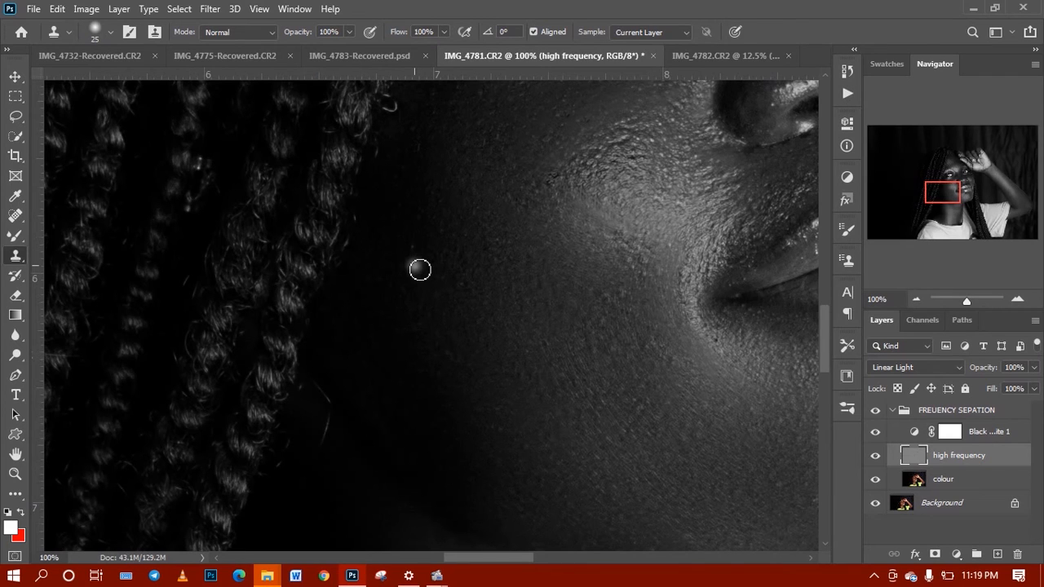
pyautogui.keyDown('alt'); pyautogui.click(413, 270); pyautogui.keyUp('alt')
# - Clone over the marks on the forearm just below the wrist
pyautogui.moveTo(947, 189)
pyautogui.mouseDown()
pyautogui.moveTo(950, 208)
pyautogui.moveTo(970, 189)
pyautogui.moveTo(950, 217)
pyautogui.moveTo(958, 163)
pyautogui.moveTo(993, 163)
pyautogui.moveTo(1002, 177)
pyautogui.mouseUp()
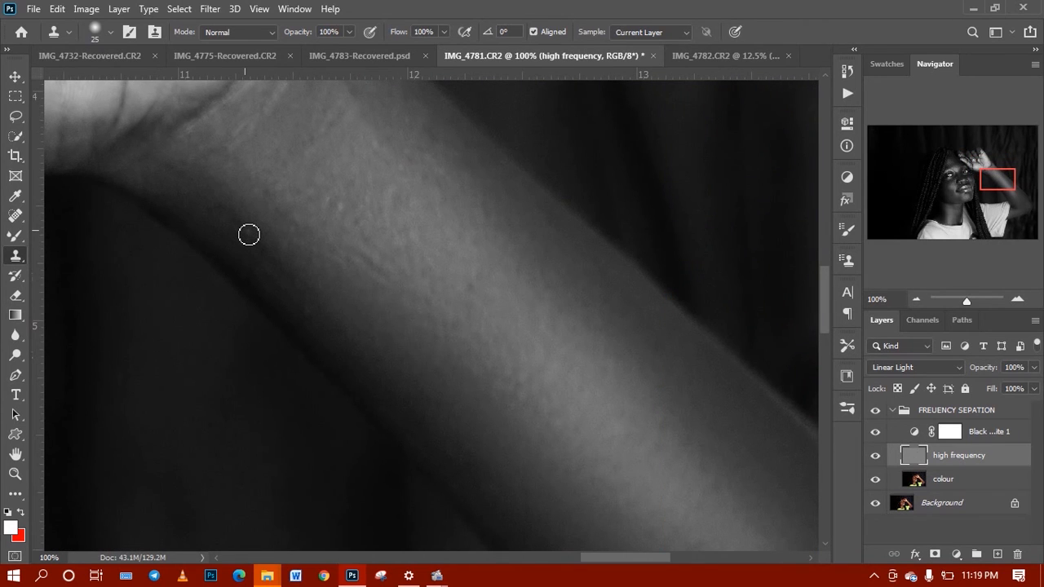
pyautogui.click(249, 235)
pyautogui.click(314, 269)
pyautogui.click(356, 293)
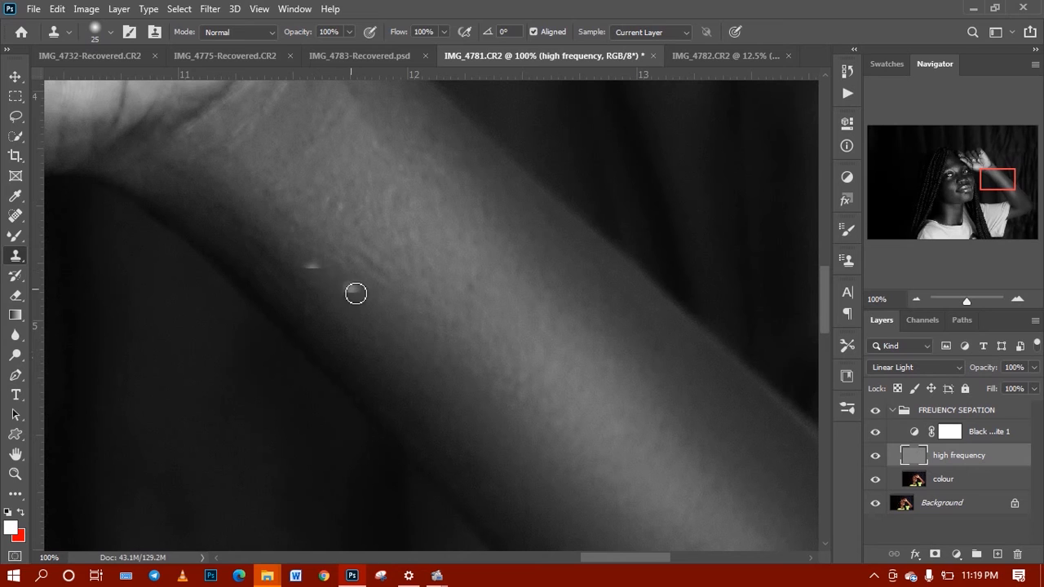
pyautogui.click(317, 257)
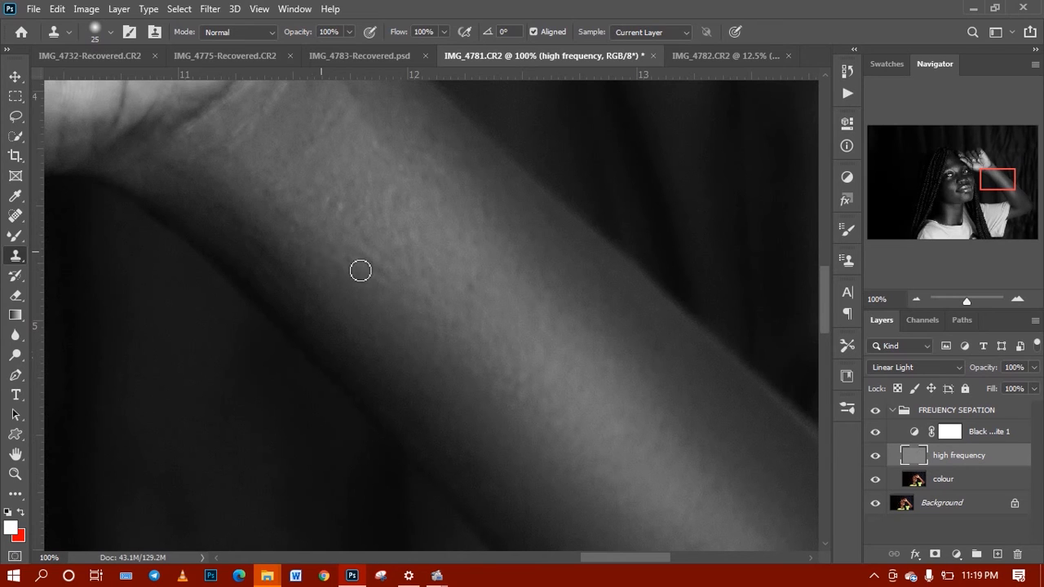
# - Hide the Black & White layer and collapse the frequency separation group
pyautogui.moveTo(1010, 182); pyautogui.dragTo(1002, 213)
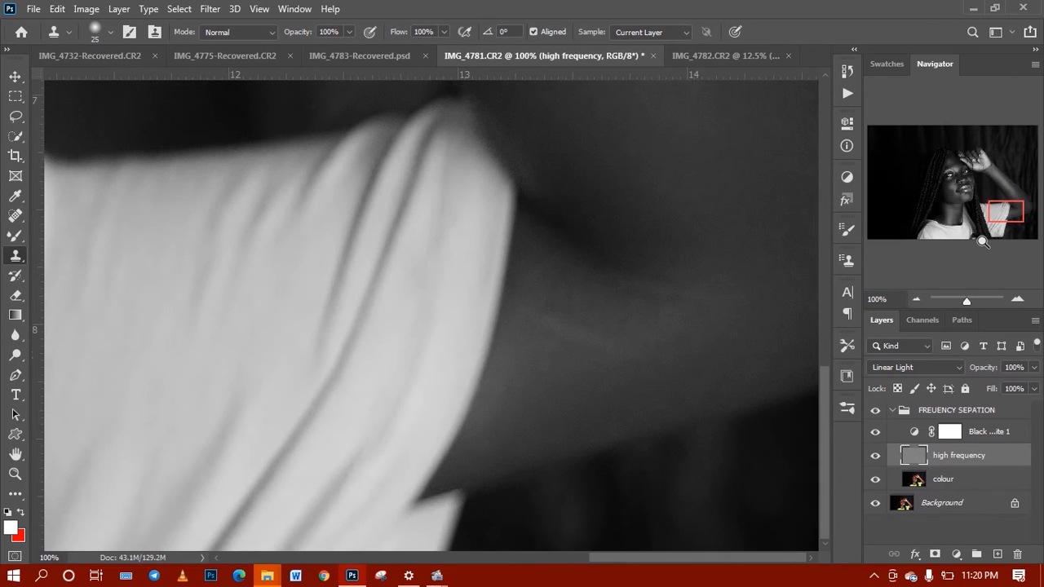
pyautogui.hotkey('ctrl', '0')
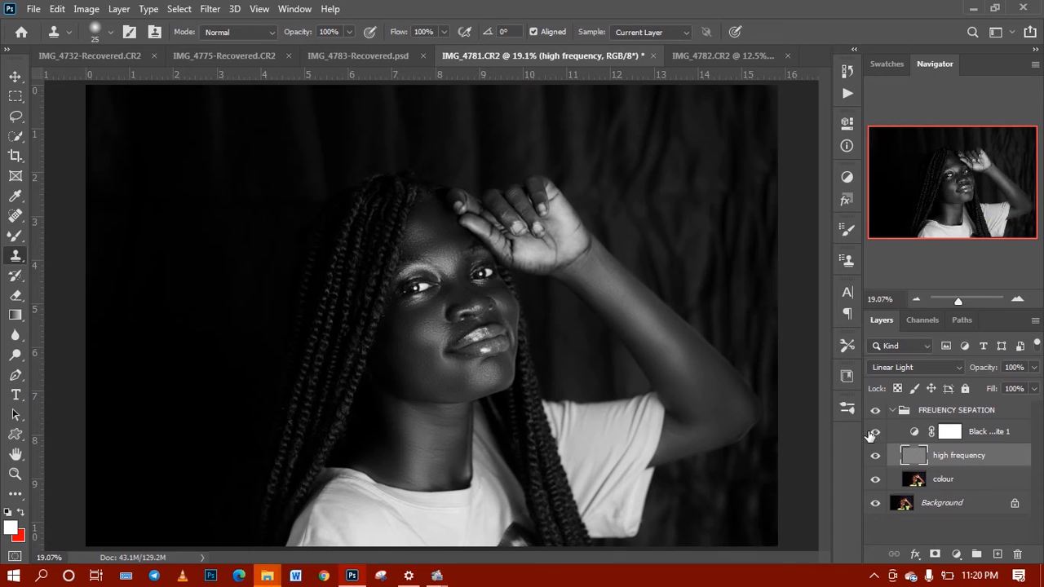
pyautogui.click(874, 432)
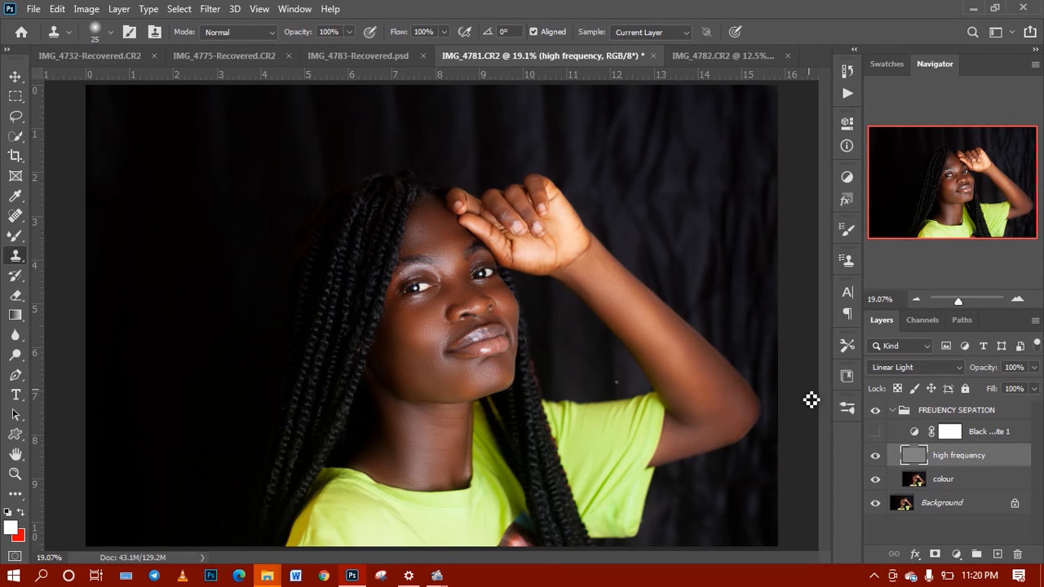
pyautogui.click(893, 410)
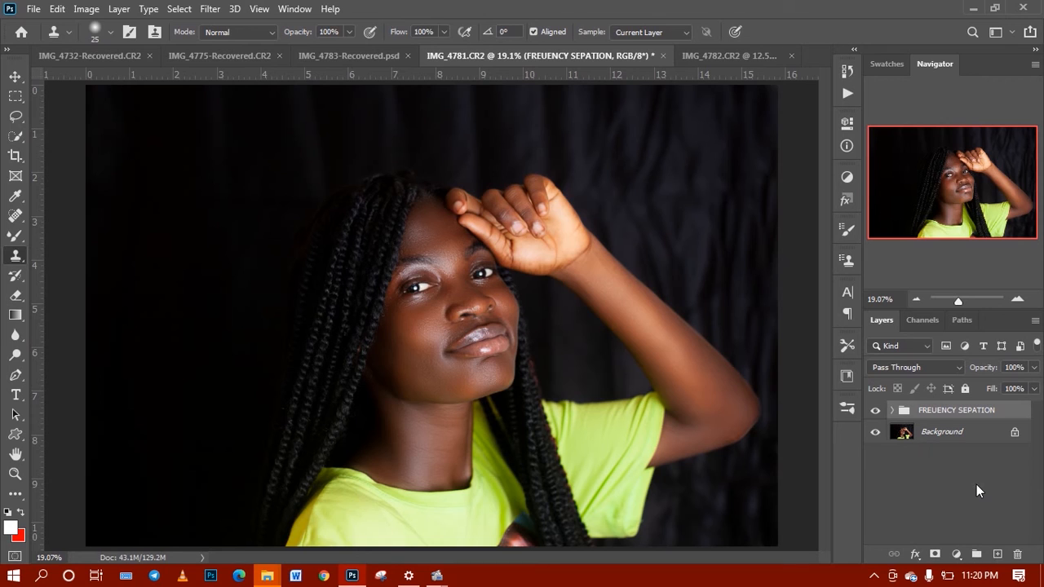
# - Add a Curves adjustment layer above the group, bend its RGB curve downward to darken the image, and invert its mask to black
pyautogui.click(955, 554)
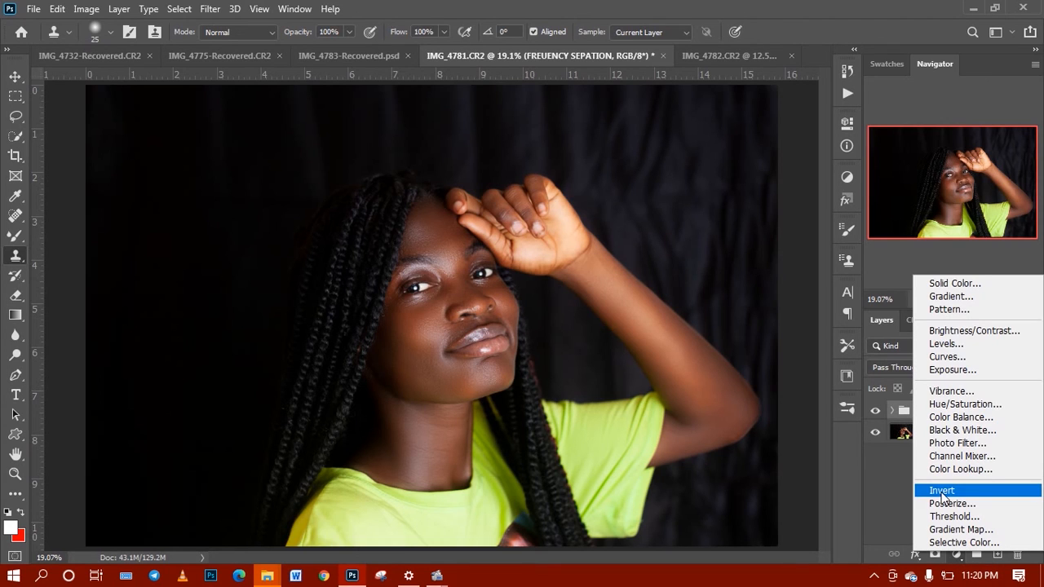
pyautogui.click(948, 357)
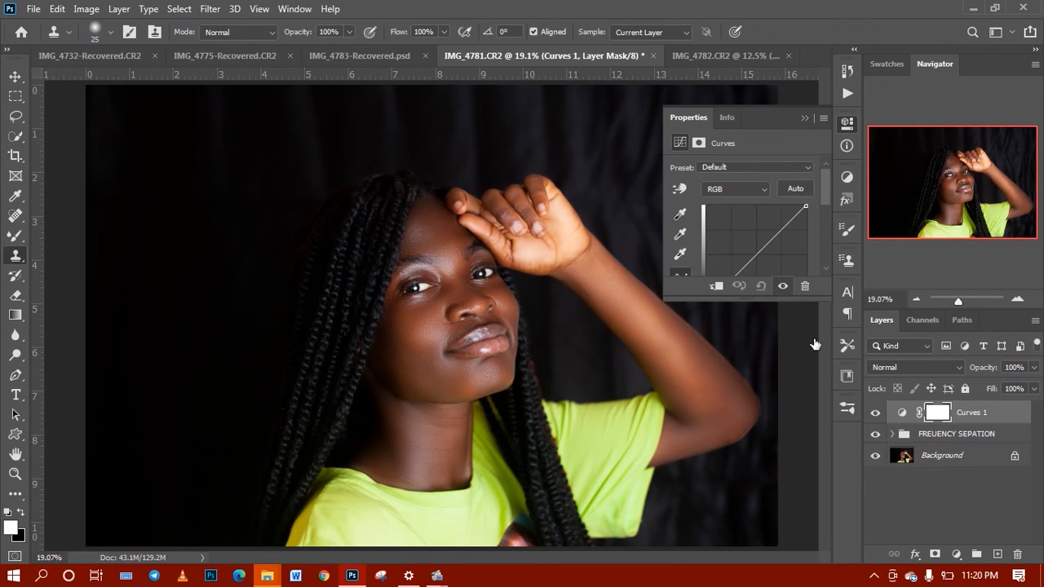
pyautogui.moveTo(773, 236); pyautogui.dragTo(778, 245)
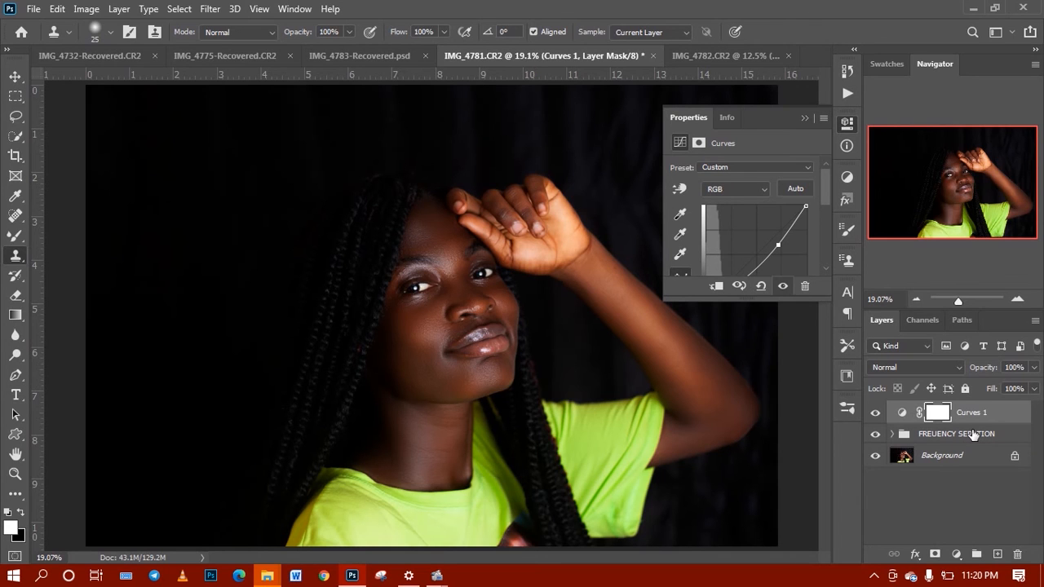
pyautogui.hotkey('ctrl', 'i')
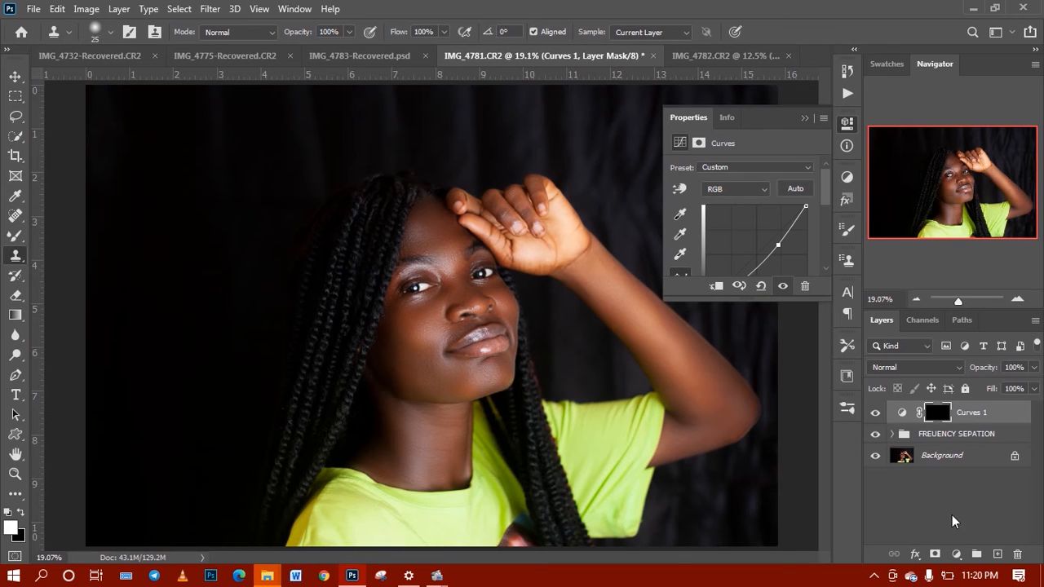
# - Add a second Curves adjustment layer, bend its RGB curve upward to brighten the image, and invert its mask to black
pyautogui.click(956, 554)
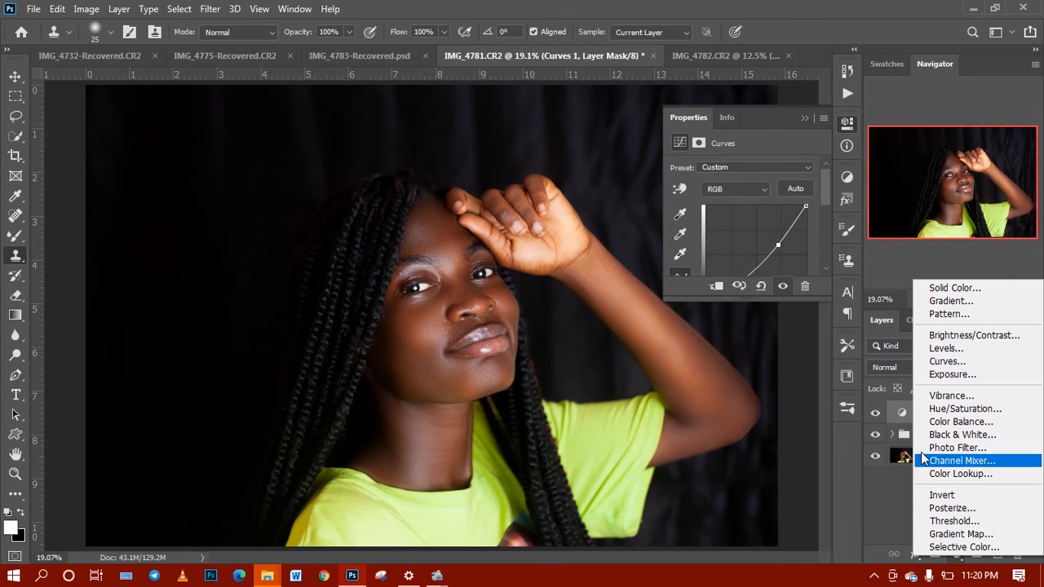
pyautogui.click(946, 361)
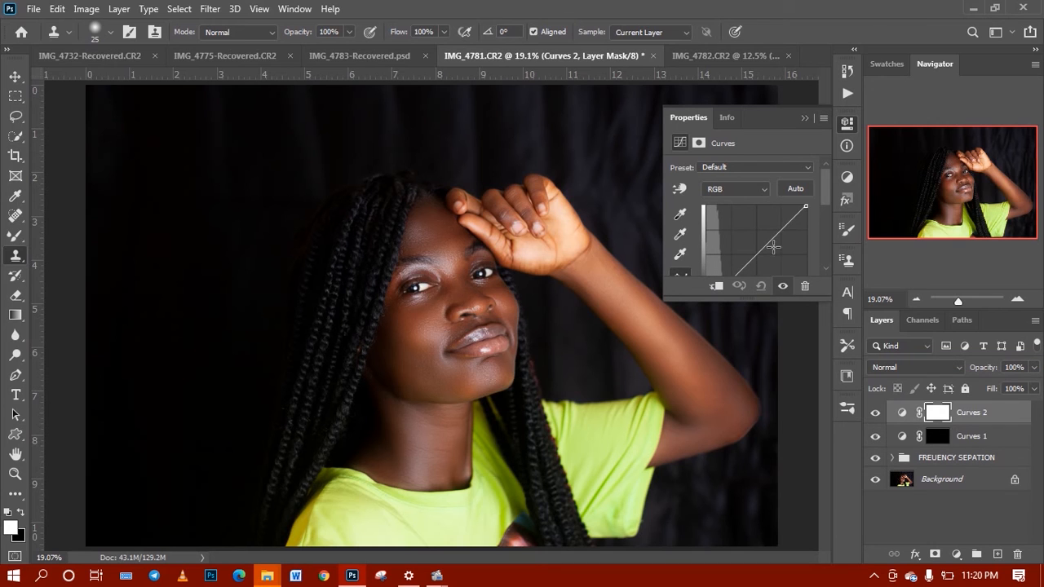
pyautogui.moveTo(771, 242); pyautogui.dragTo(757, 236)
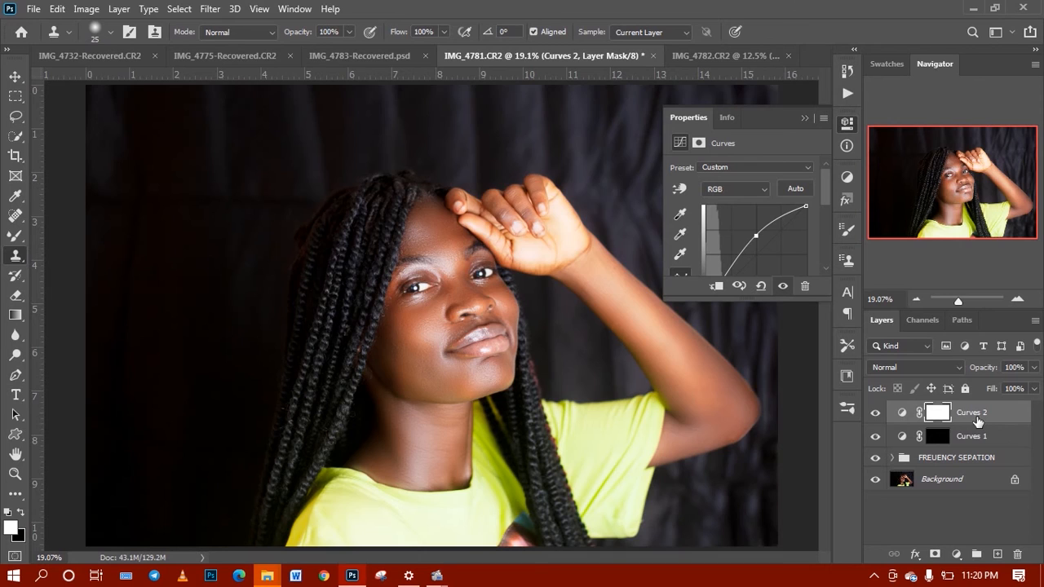
pyautogui.hotkey('ctrl', 'i')
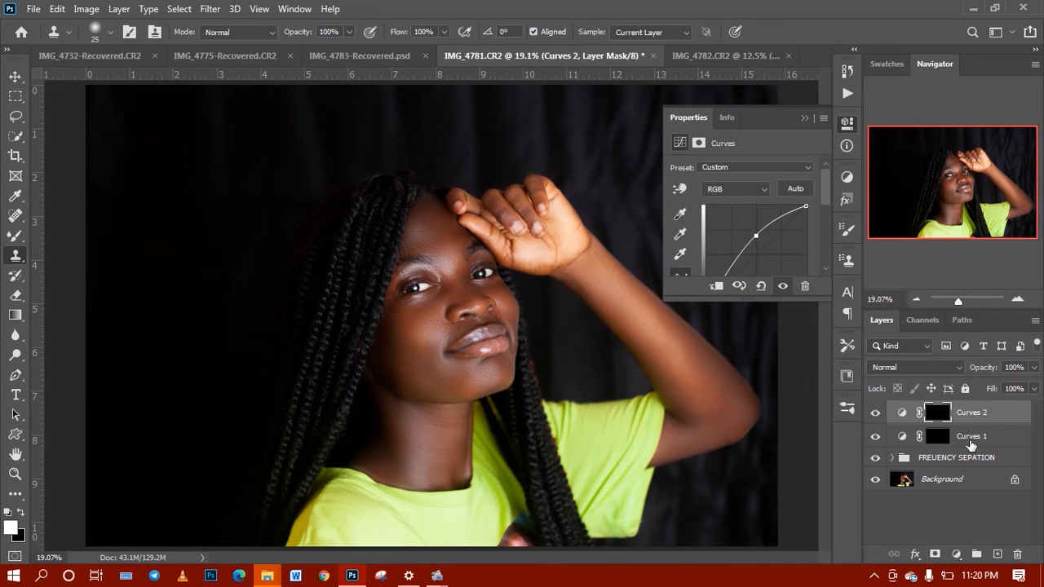
# - Rename the darkening Curves 1 layer as dark
pyautogui.click(970, 439)
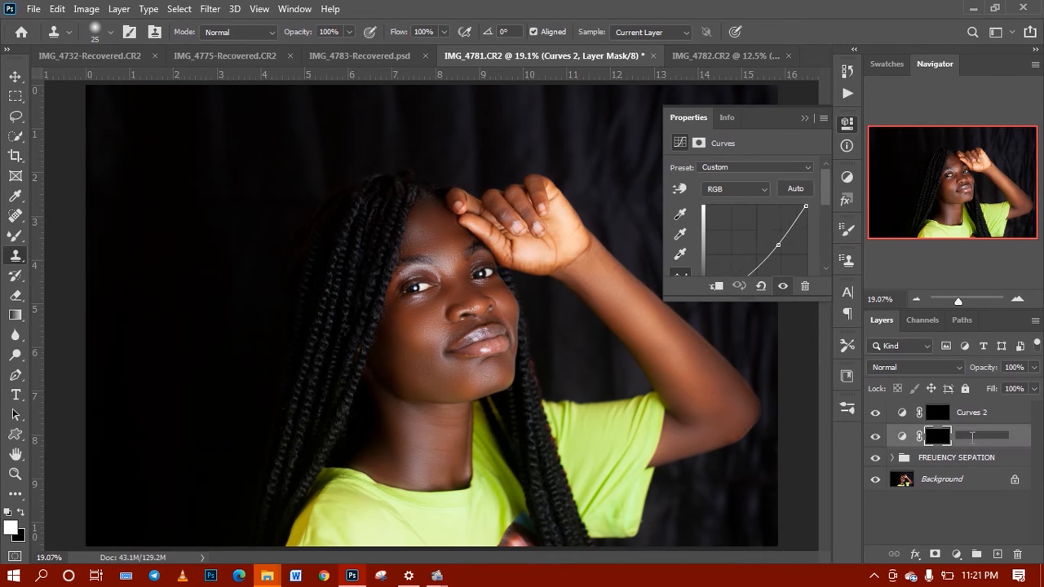
pyautogui.doubleClick(971, 437)
pyautogui.write('dark')
pyautogui.press('Return')
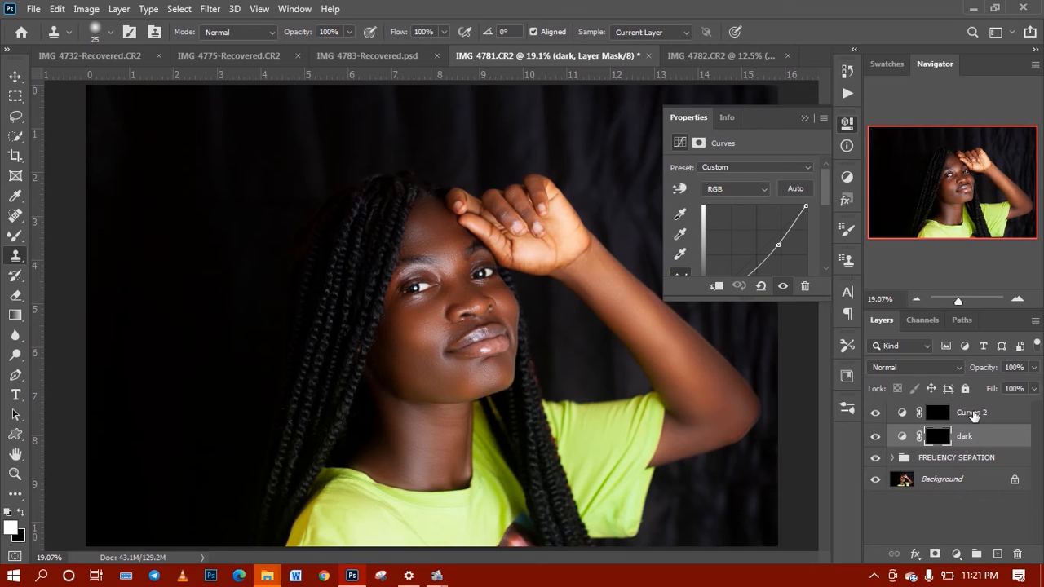
# - Rename the brightening Curves 2 layer as light
pyautogui.click(973, 412)
pyautogui.doubleClick(974, 413)
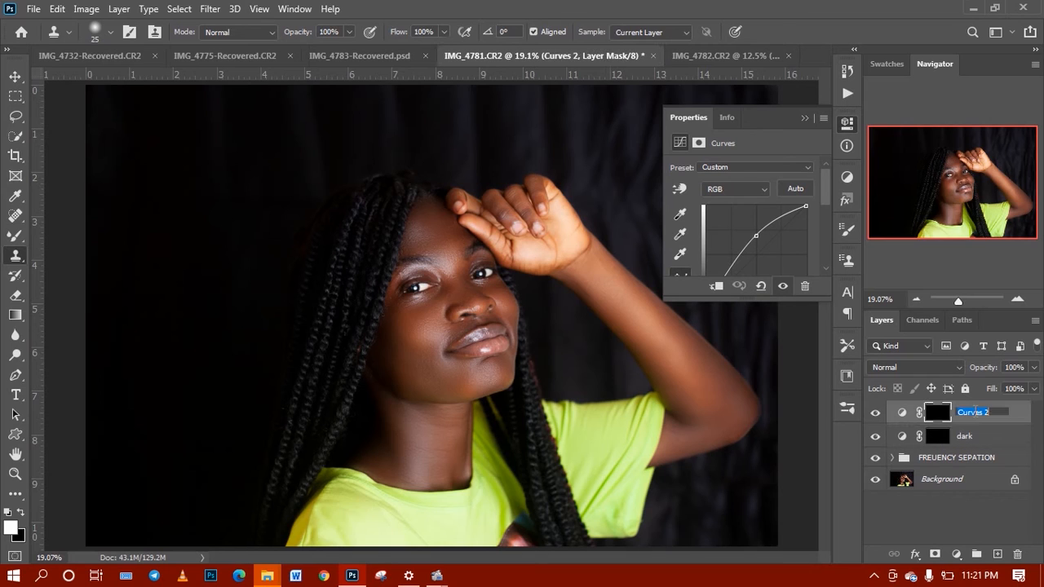
pyautogui.write('light')
pyautogui.press('Return')
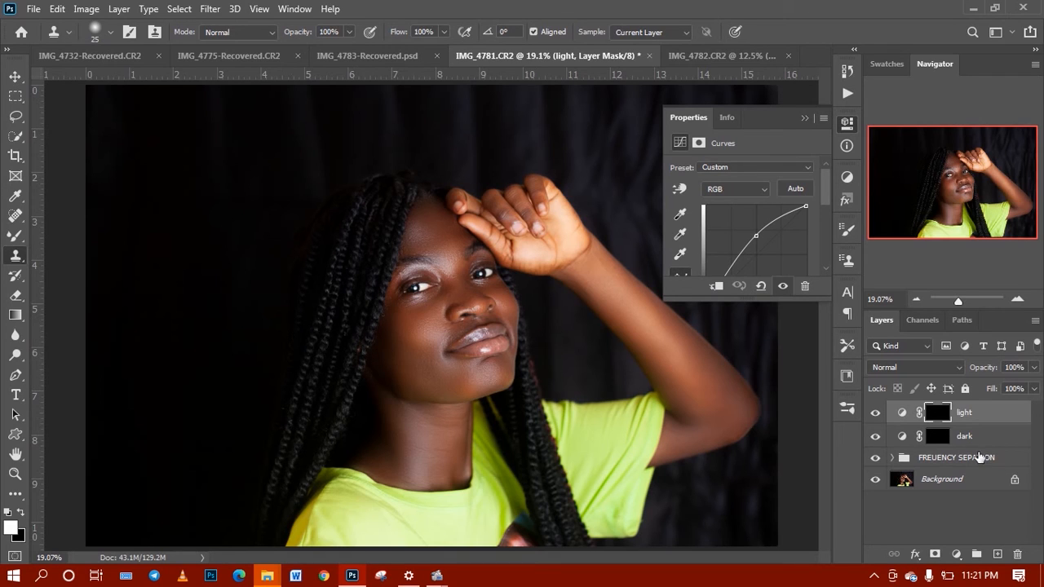
# - Make the dark layer's mask active and switch from the Clone Stamp to the regular Brush tool
pyautogui.click(983, 439)
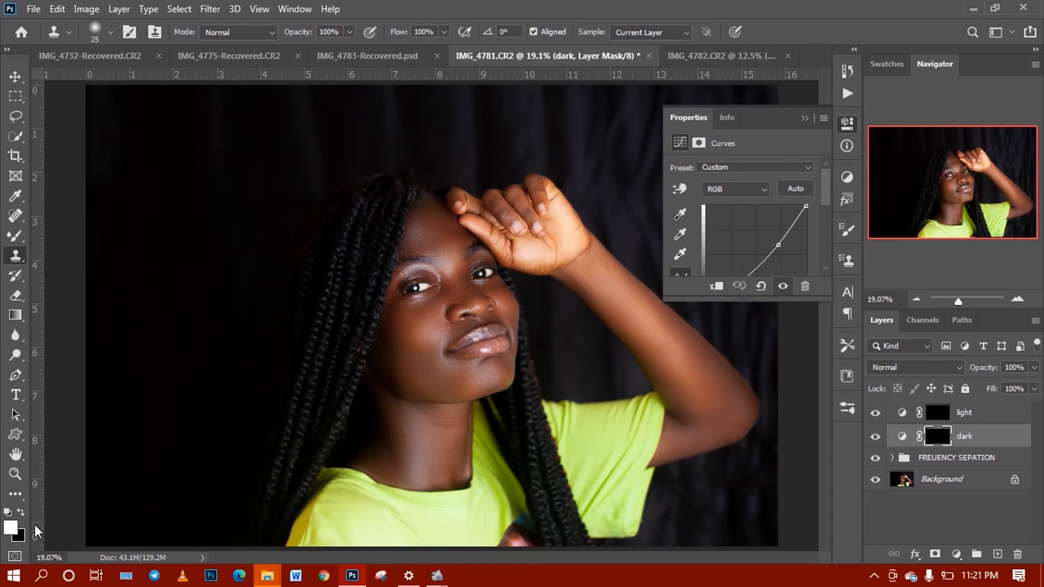
pyautogui.click(15, 236)
pyautogui.rightClick(16, 236)
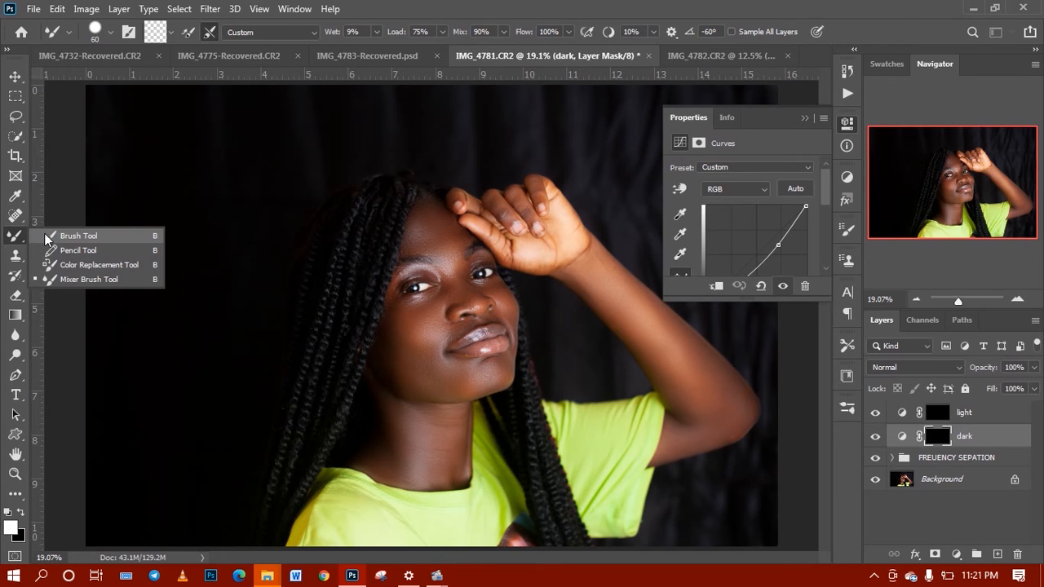
pyautogui.click(77, 236)
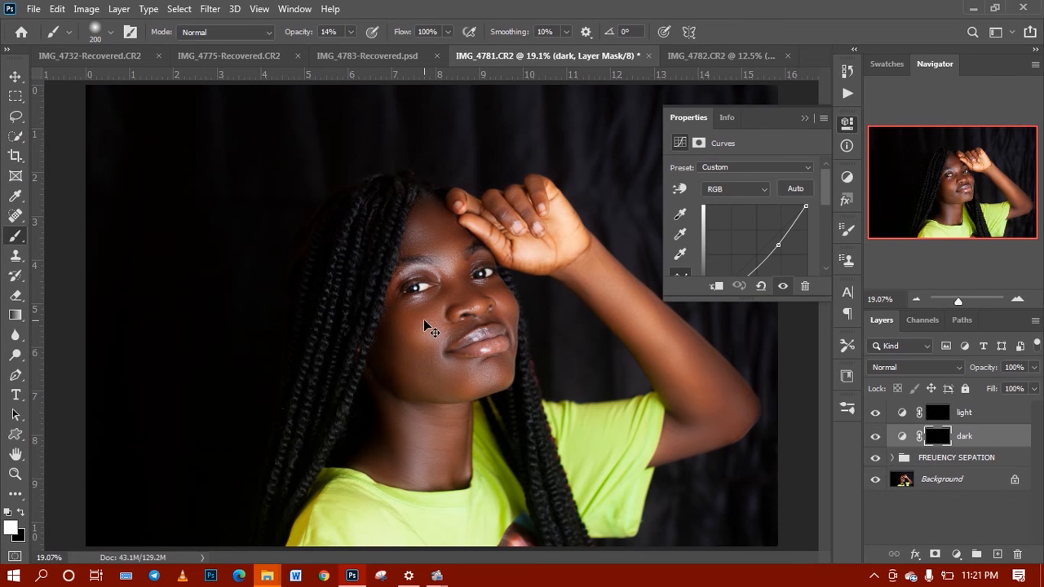
pyautogui.scroll(1, 424, 326)
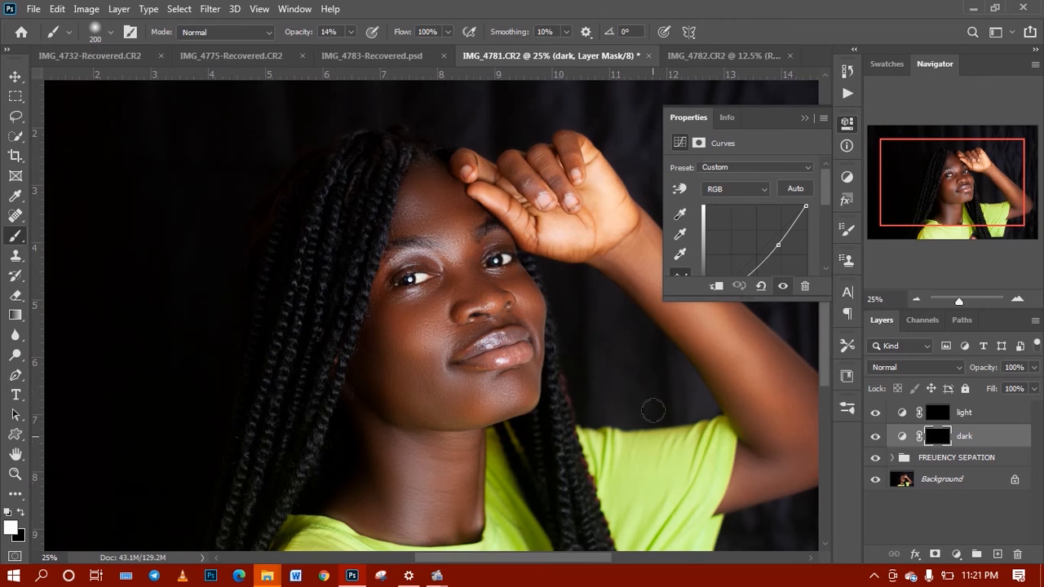
# - Group the light and dark Curves layers and name the group dodge and burn
pyautogui.keyDown('shift'); pyautogui.click(1000, 418); pyautogui.keyUp('shift')
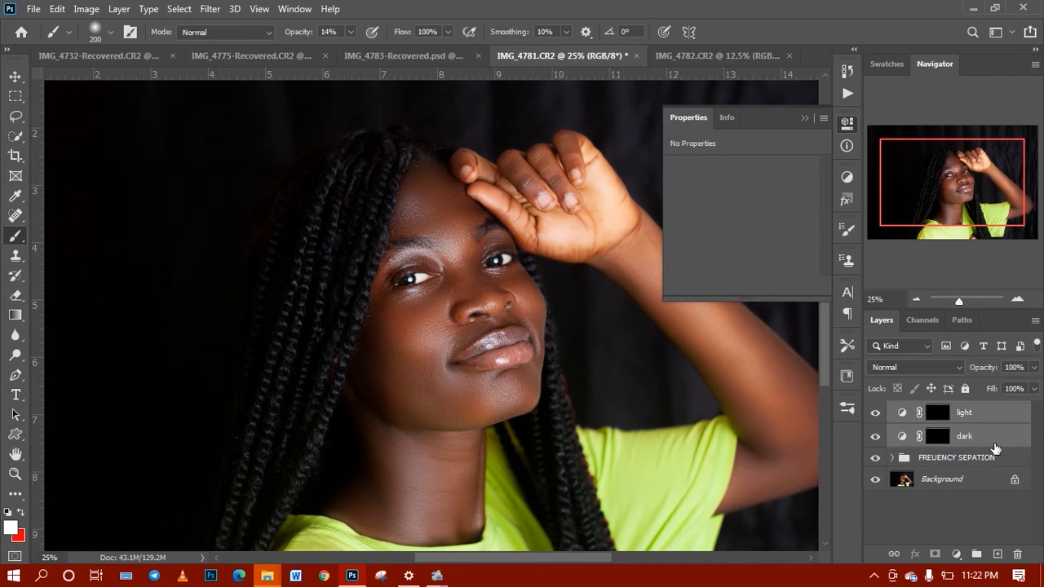
pyautogui.hotkey('ctrl', 'g')
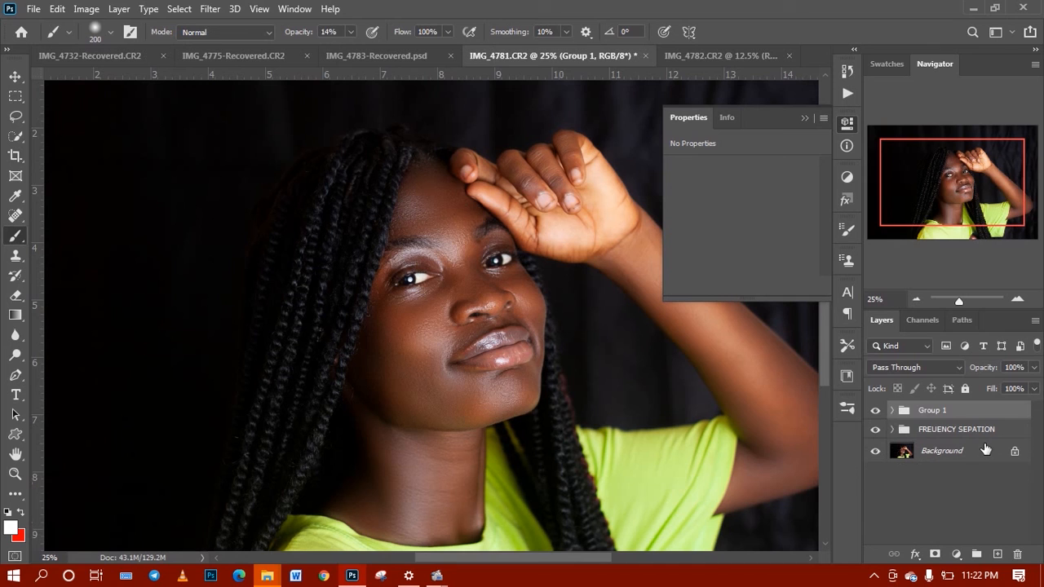
pyautogui.doubleClick(942, 412)
pyautogui.write('do')
pyautogui.write('doe')
pyautogui.write(' and burn')
pyautogui.press('Return')
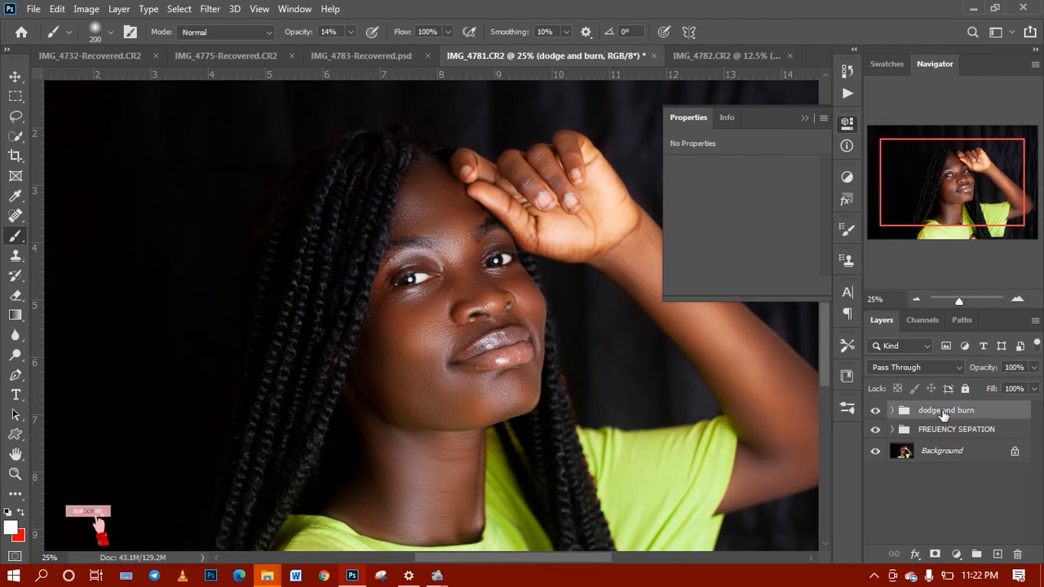
# - Move the Black & White 1 layer from the frequency separation group into dodge and burn above light, and make it visible
pyautogui.click(892, 411)
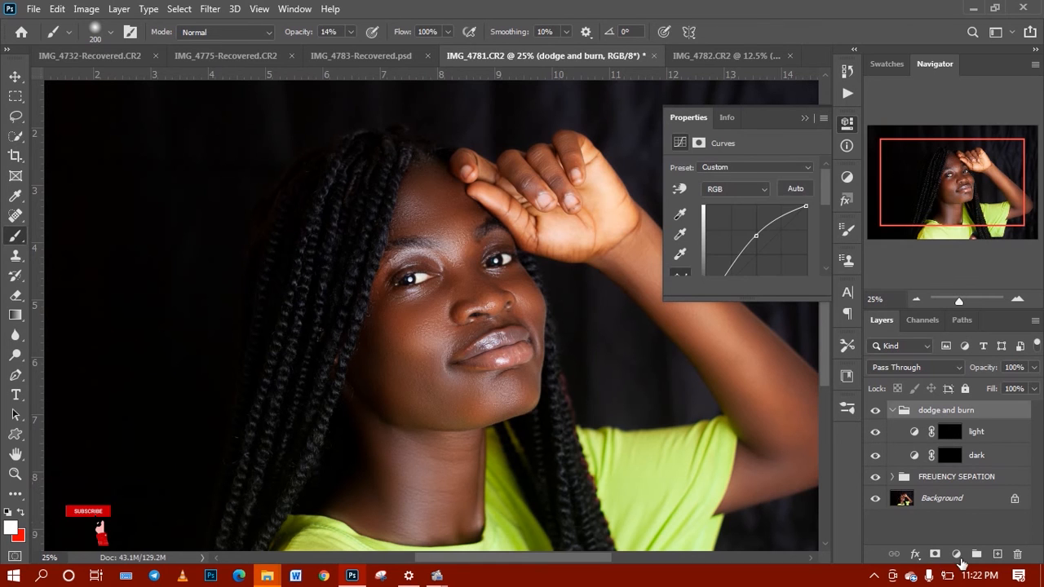
pyautogui.click(957, 555)
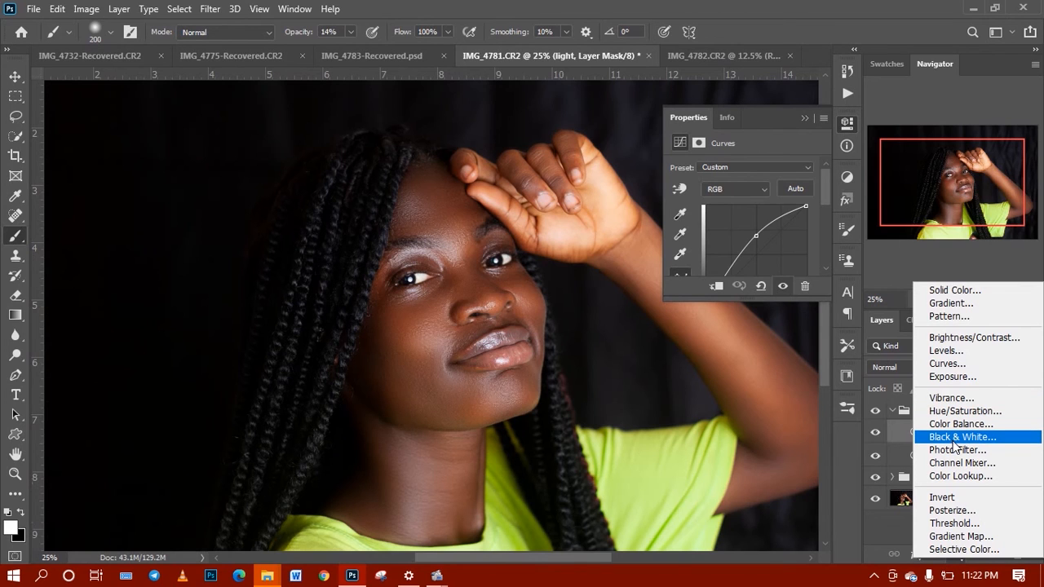
pyautogui.click(893, 437)
pyautogui.click(893, 477)
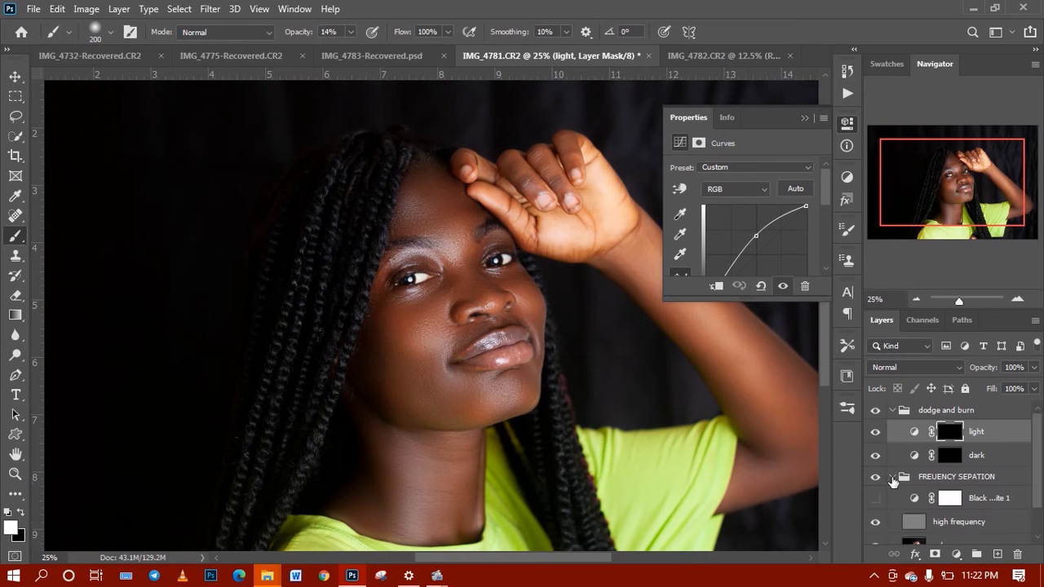
pyautogui.click(893, 478)
pyautogui.click(893, 477)
pyautogui.moveTo(993, 504); pyautogui.dragTo(987, 417)
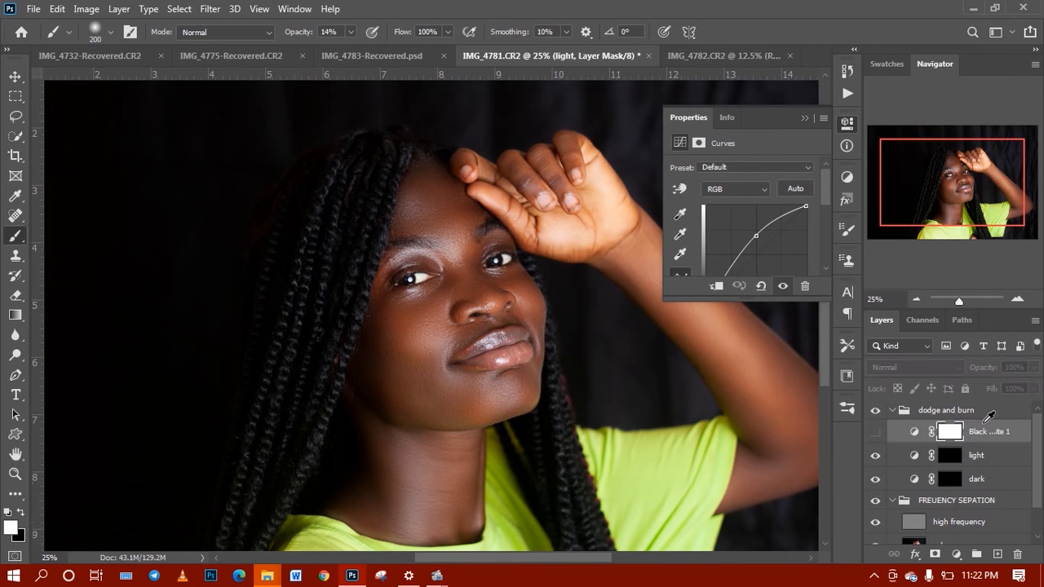
pyautogui.click(875, 432)
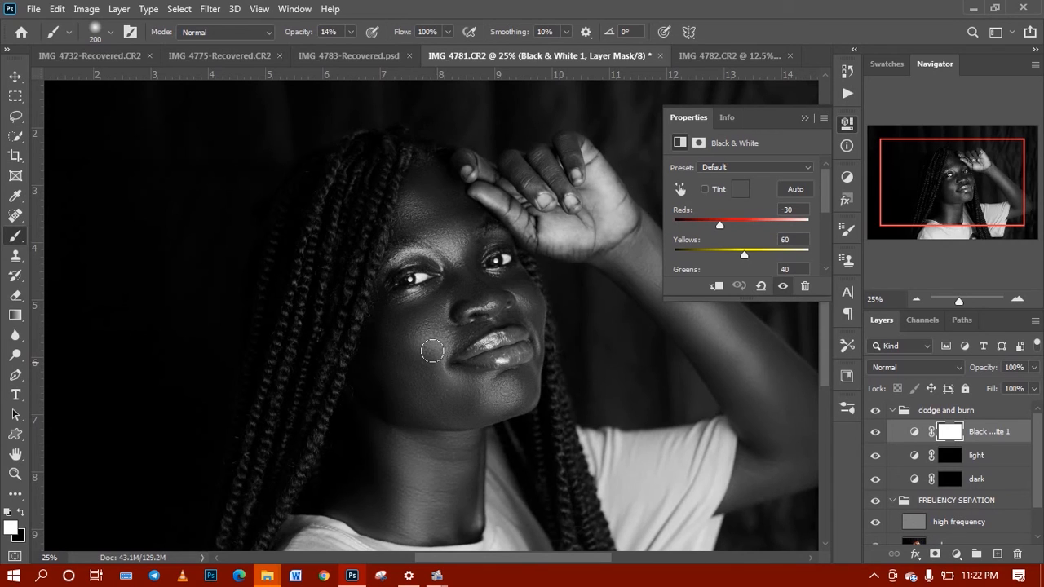
# - Make the dark layer's mask active for painting and set the brush opacity to 15%
pyautogui.click(1017, 486)
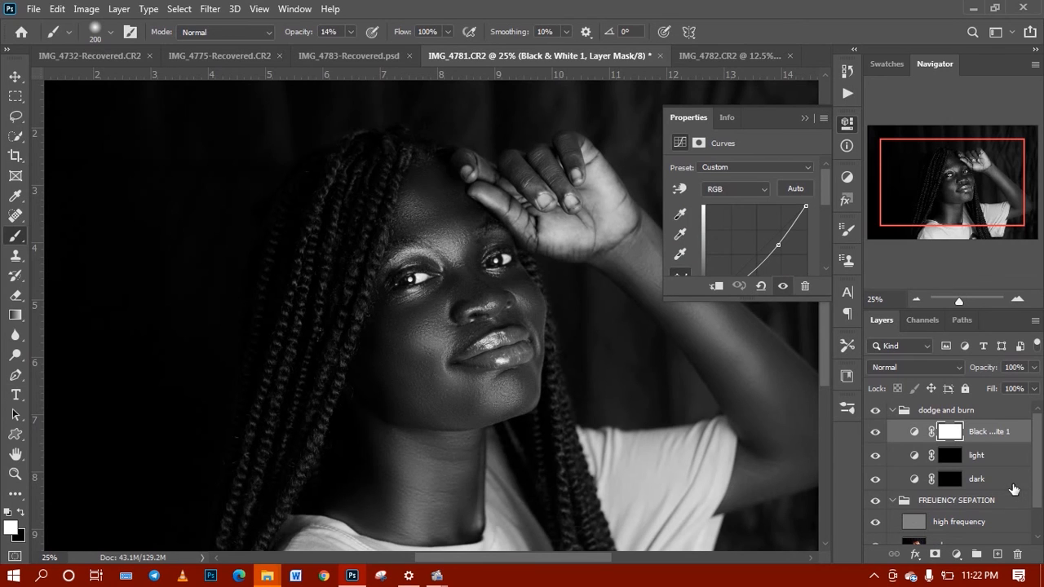
pyautogui.click(1014, 488)
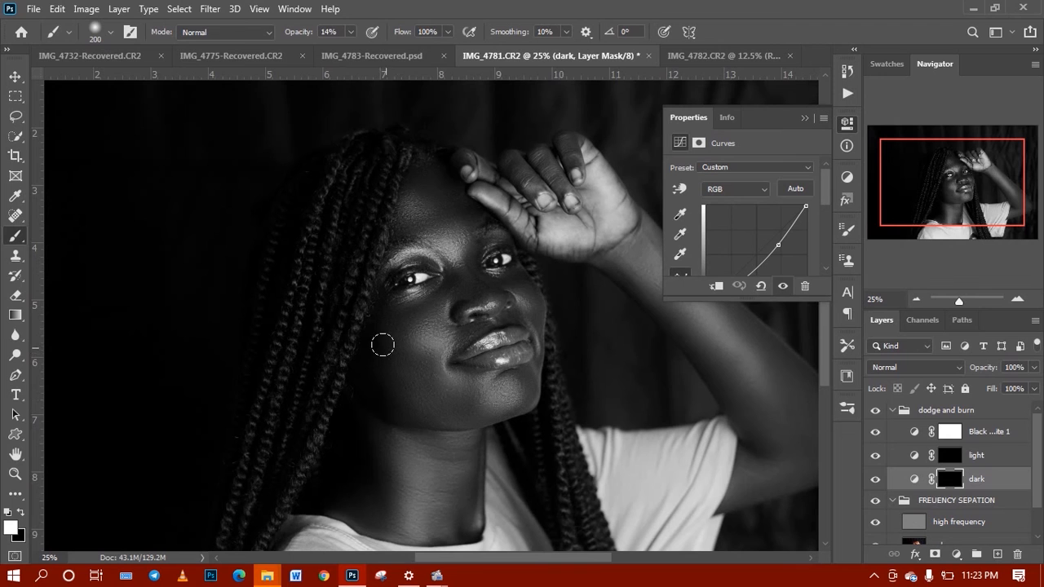
pyautogui.hotkey('ctrl', '+')
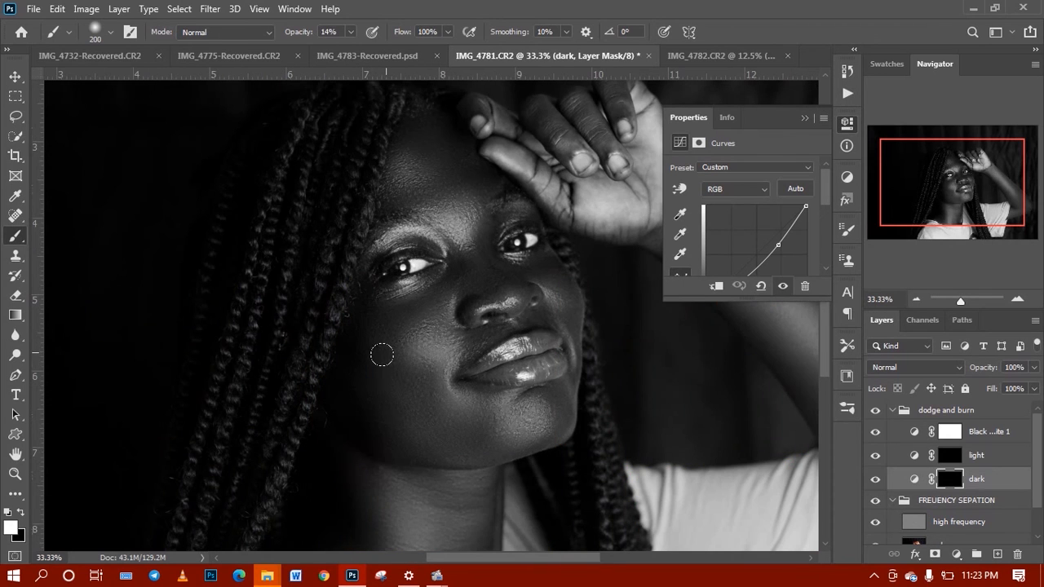
pyautogui.rightClick(461, 317)
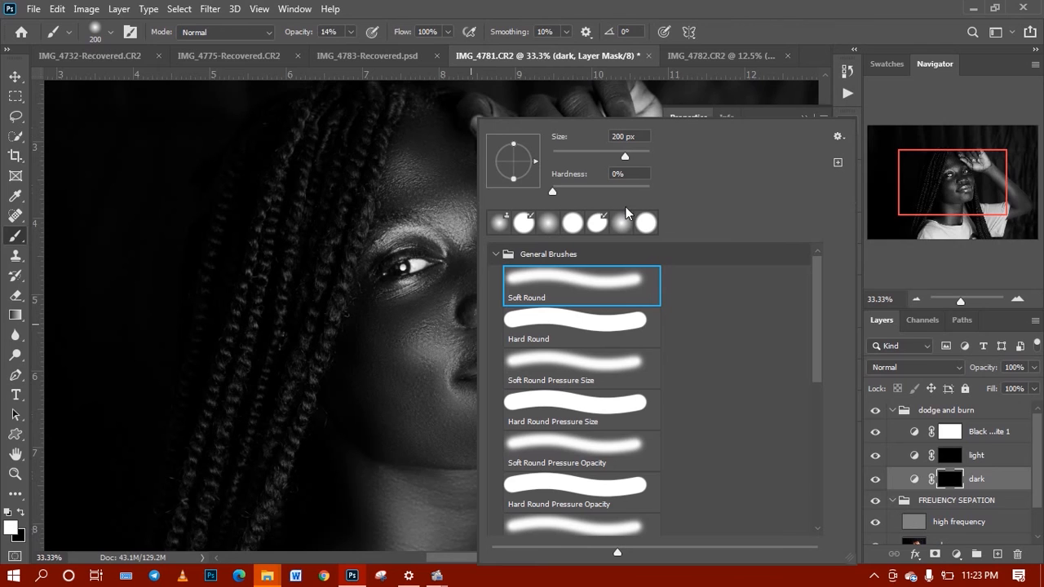
pyautogui.click(781, 31)
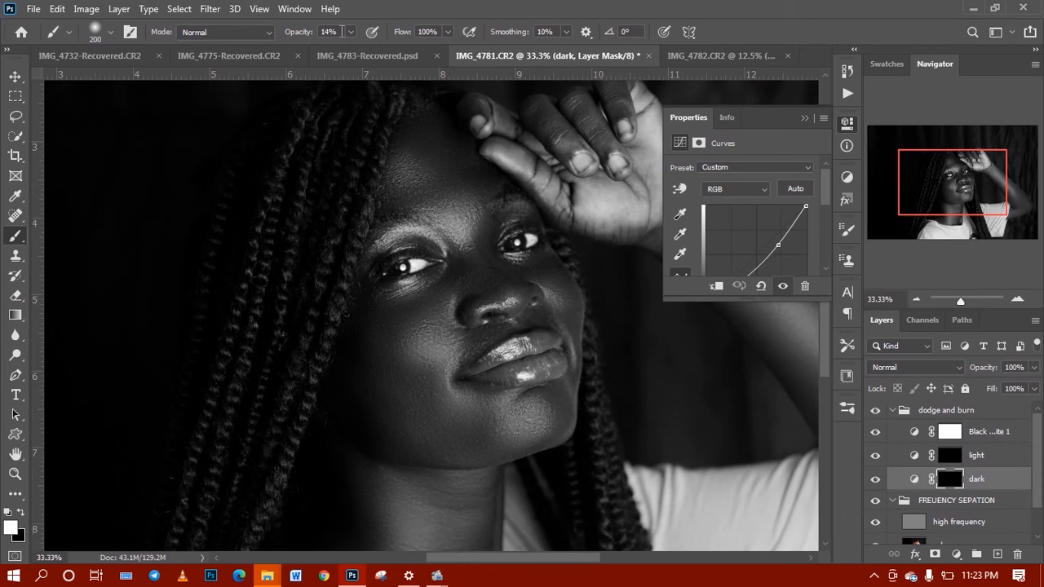
pyautogui.click(285, 33)
pyautogui.write('15')
pyautogui.press('Return')
# - Paint white on the dark layer's mask to deepen the shadows along the hairline side of the face, resizing the soft brush as needed
pyautogui.press('[')
pyautogui.press(']')
pyautogui.press(']')
pyautogui.press(']')
pyautogui.press('[')
pyautogui.press('[')
pyautogui.press('[')
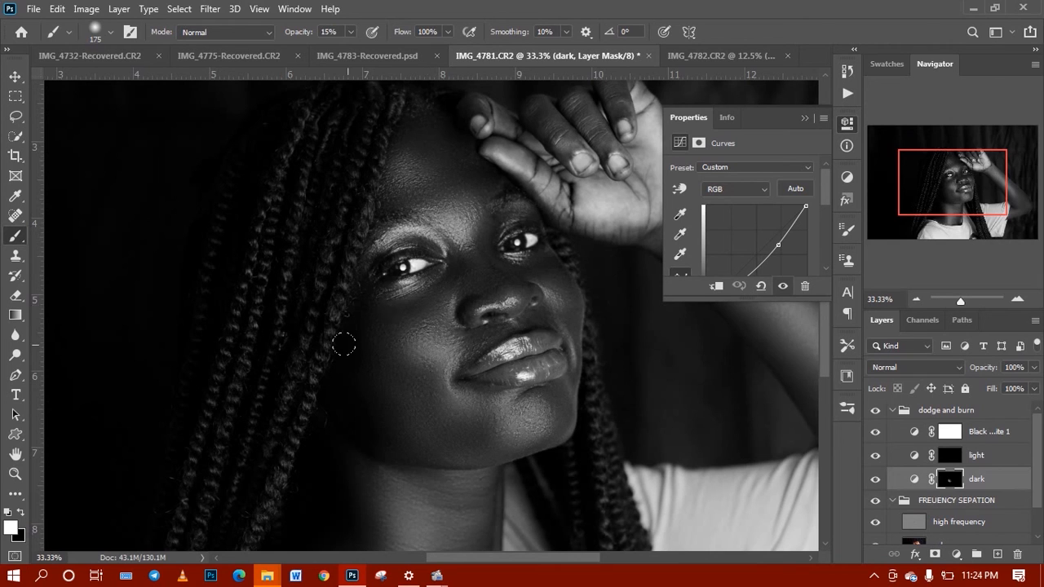
pyautogui.moveTo(344, 344)
pyautogui.mouseDown()
pyautogui.moveTo(361, 371)
pyautogui.moveTo(353, 339)
pyautogui.mouseUp()
pyautogui.press(']')
pyautogui.press(']')
pyautogui.press(']')
pyautogui.press(']')
pyautogui.press('[')
pyautogui.press('[')
pyautogui.press('[')
pyautogui.press(']')
pyautogui.press(']')
# - Darken the neck by painting on the dark layer's mask with a soft brush between 90 and 150 px
pyautogui.moveTo(980, 186); pyautogui.dragTo(976, 197)
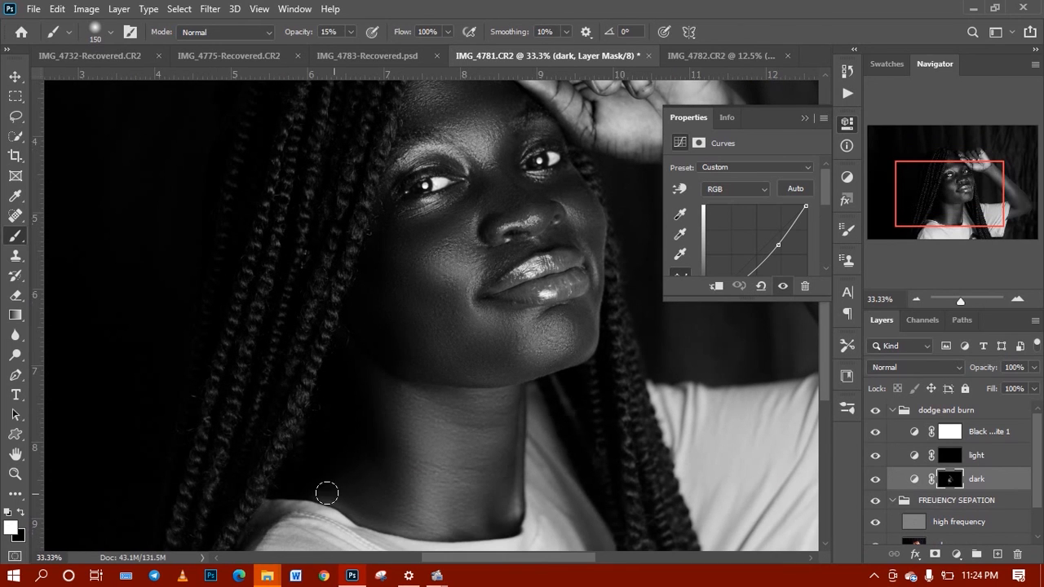
pyautogui.press(']')
pyautogui.moveTo(431, 397)
pyautogui.mouseDown()
pyautogui.moveTo(485, 399)
pyautogui.moveTo(457, 492)
pyautogui.moveTo(472, 503)
pyautogui.mouseUp()
pyautogui.press('[')
pyautogui.press('[')
pyautogui.press('[')
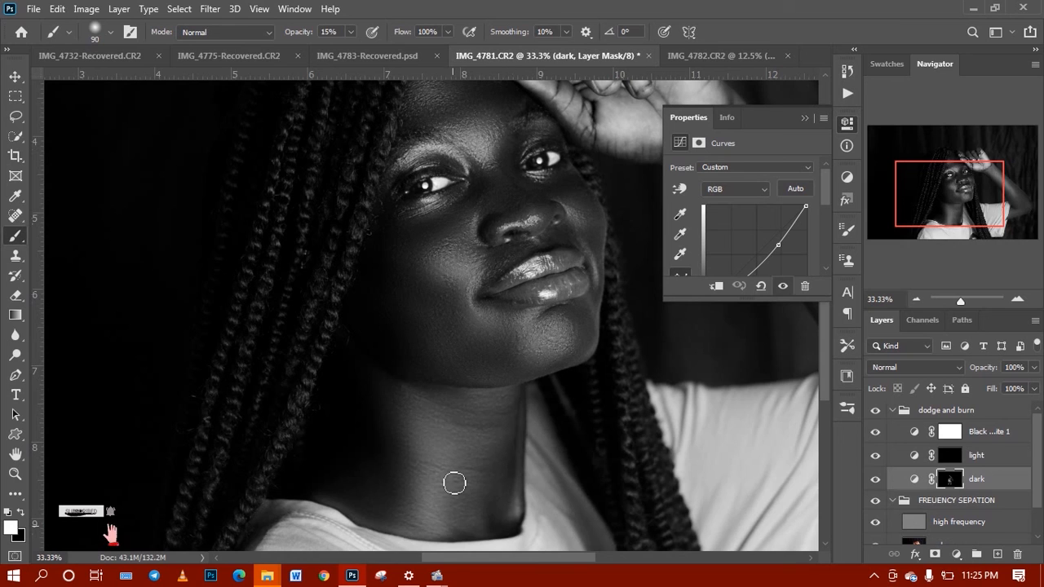
pyautogui.press(']')
pyautogui.press(']')
pyautogui.press(']')
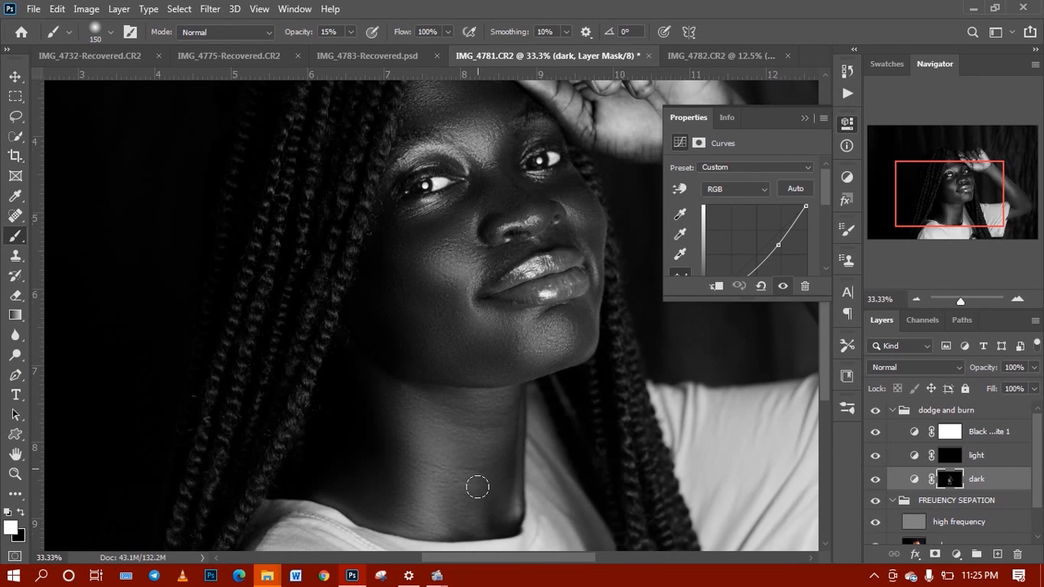
# - Switch to the light layer's mask and brighten the highlights around the nose and cheek with a brush of about 100 px
pyautogui.click(1010, 455)
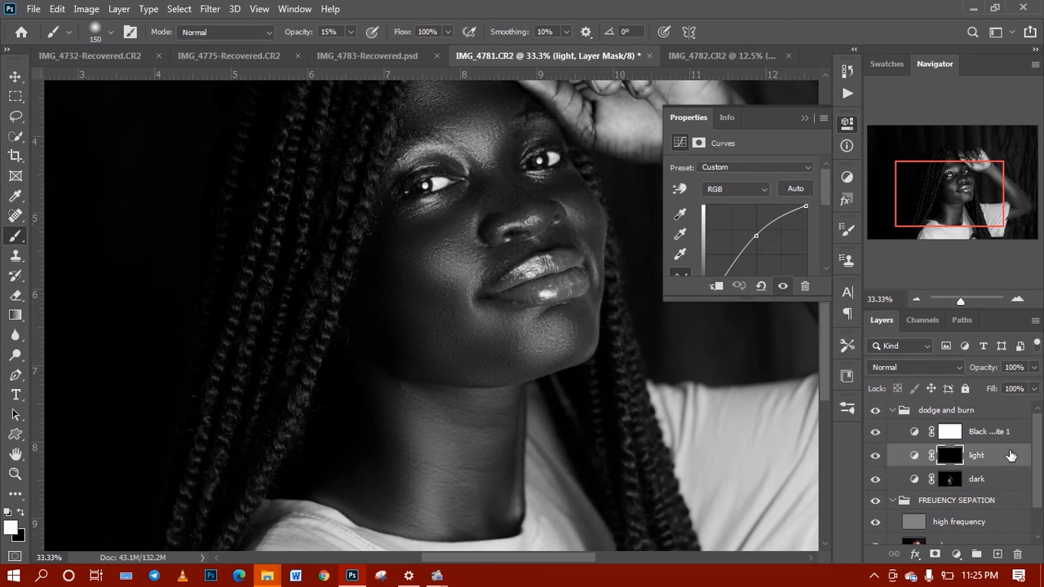
pyautogui.press('[')
pyautogui.press(']')
pyautogui.press('[')
pyautogui.press('[')
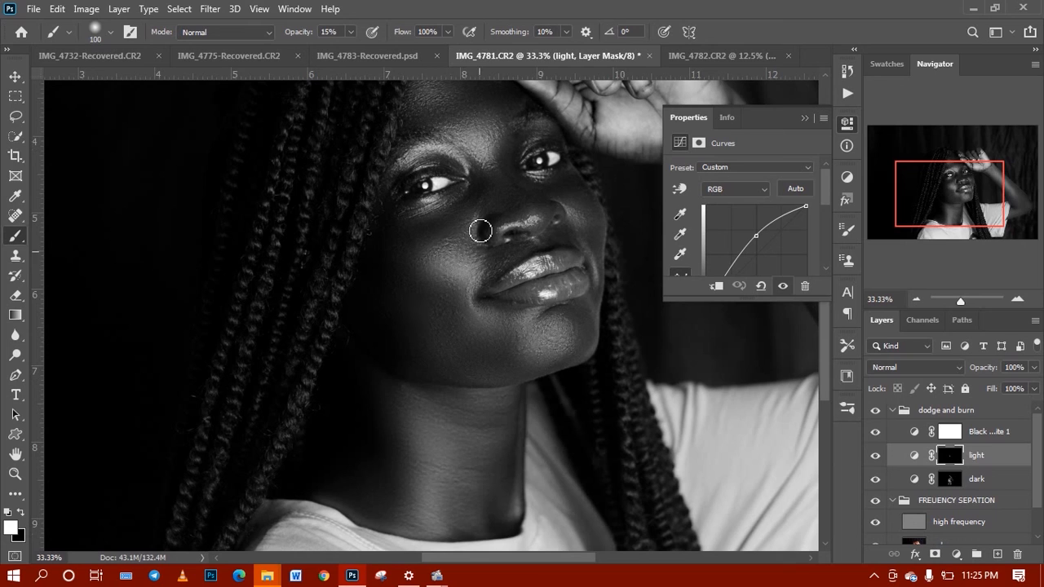
pyautogui.press('[')
pyautogui.press('[')
# - Collapse the curve properties and brighten the chin on the light layer's mask with a 150 to 200 px brush
pyautogui.click(805, 119)
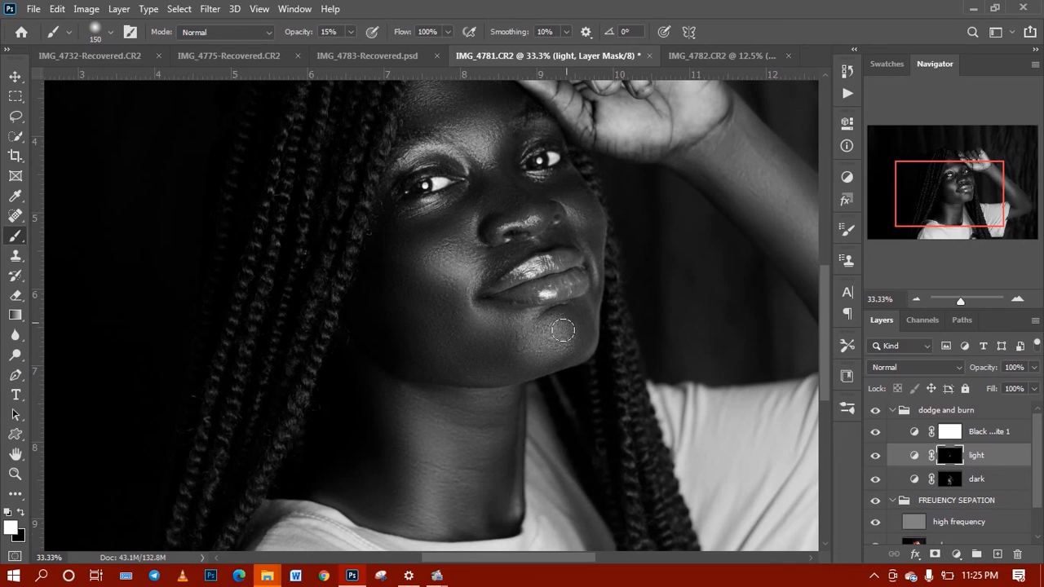
pyautogui.press(']')
pyautogui.press(']')
pyautogui.press(']')
pyautogui.press(']')
pyautogui.press(']')
pyautogui.press(']')
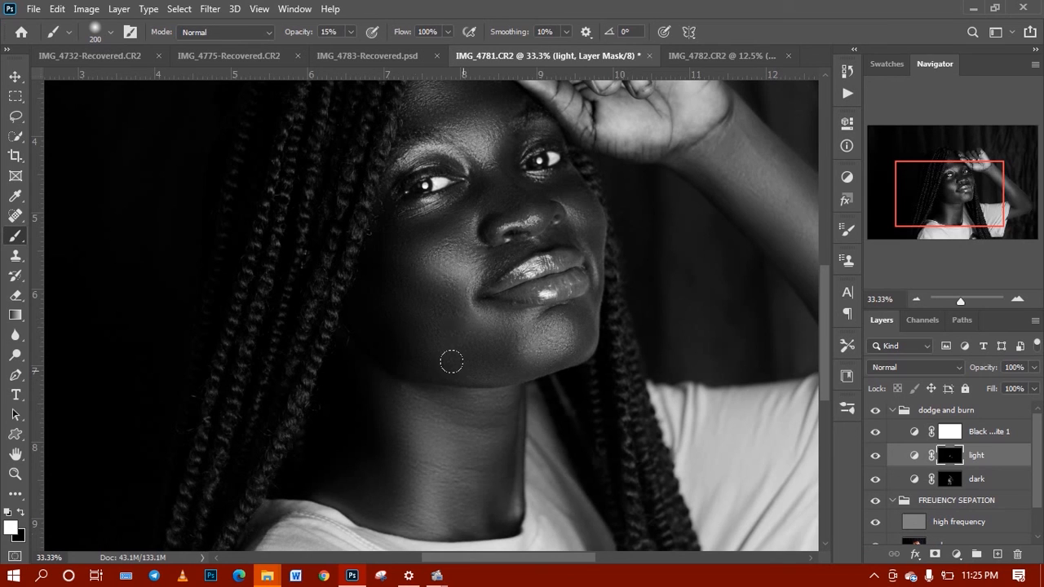
# - Brighten the small highlights around the eye and brow on the light layer's mask with a brush of about 80 px
pyautogui.press('[')
pyautogui.press('[')
pyautogui.press('[')
pyautogui.press('[')
pyautogui.press('[')
pyautogui.press('[')
pyautogui.press(']')
pyautogui.press('[')
pyautogui.press('[')
pyautogui.press(']')
pyautogui.press(']')
pyautogui.press('[')
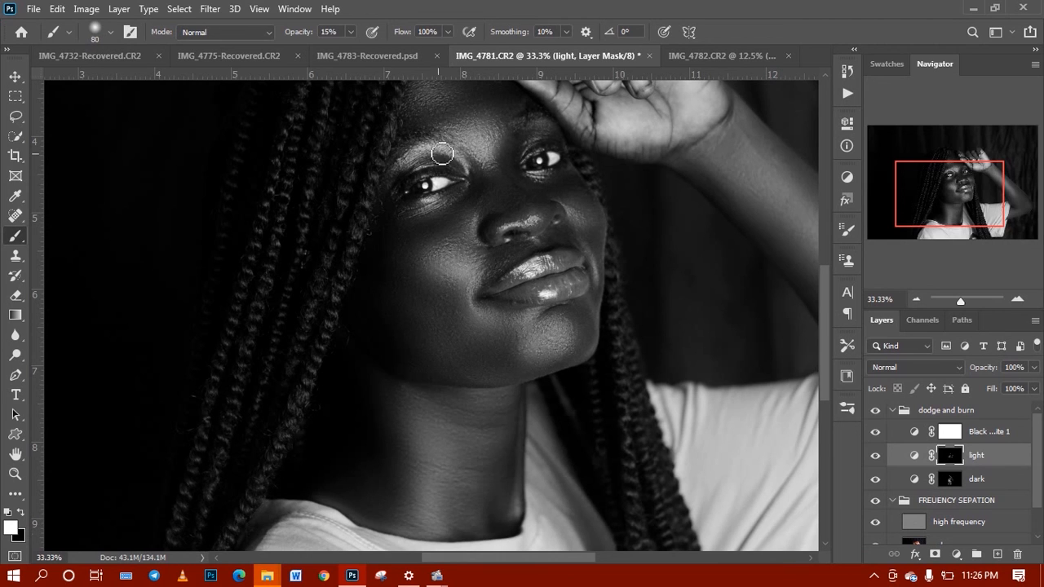
# - Brighten the forehead on the light layer's mask with a soft brush of about 100 px
pyautogui.moveTo(976, 224); pyautogui.dragTo(943, 183)
pyautogui.press(']')
pyautogui.press(']')
pyautogui.press(']')
pyautogui.press(']')
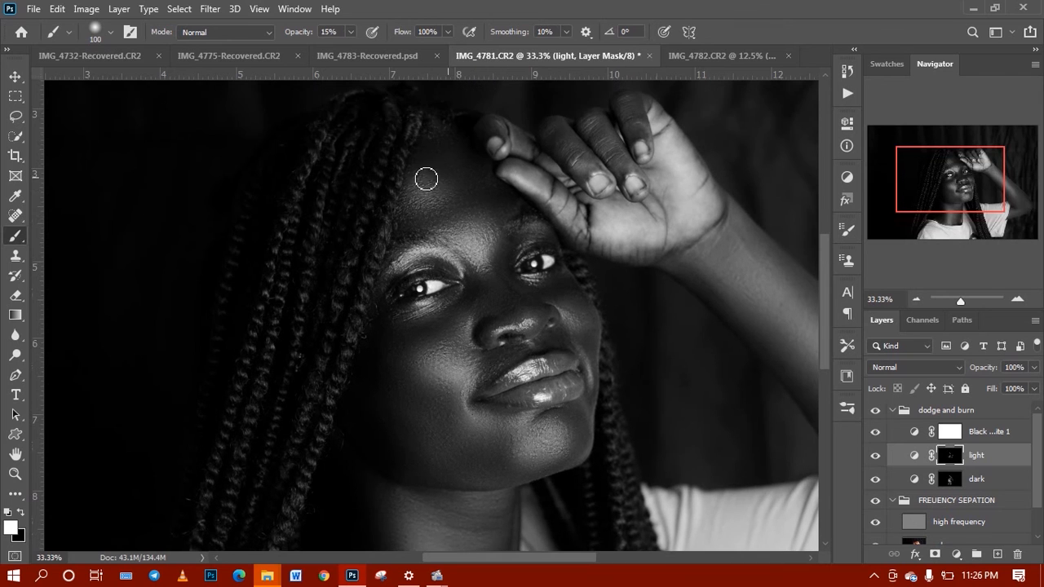
pyautogui.press('[')
# - Switch to the dark layer's mask and darken the raised arm's shadow areas with a 200 to 250 px brush
pyautogui.moveTo(998, 161); pyautogui.dragTo(1022, 178)
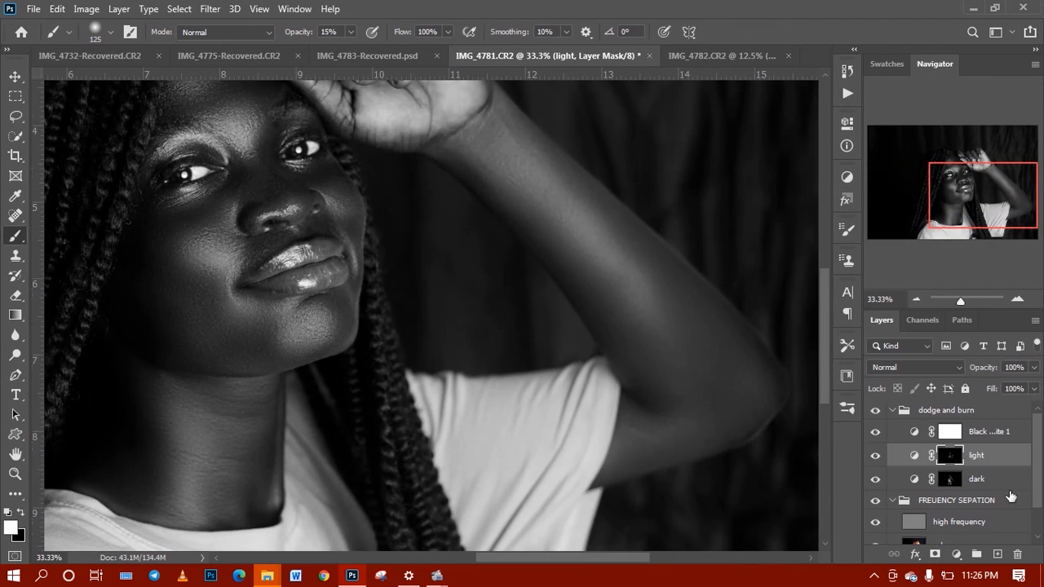
pyautogui.hotkey('alt', '[')
pyautogui.press(']')
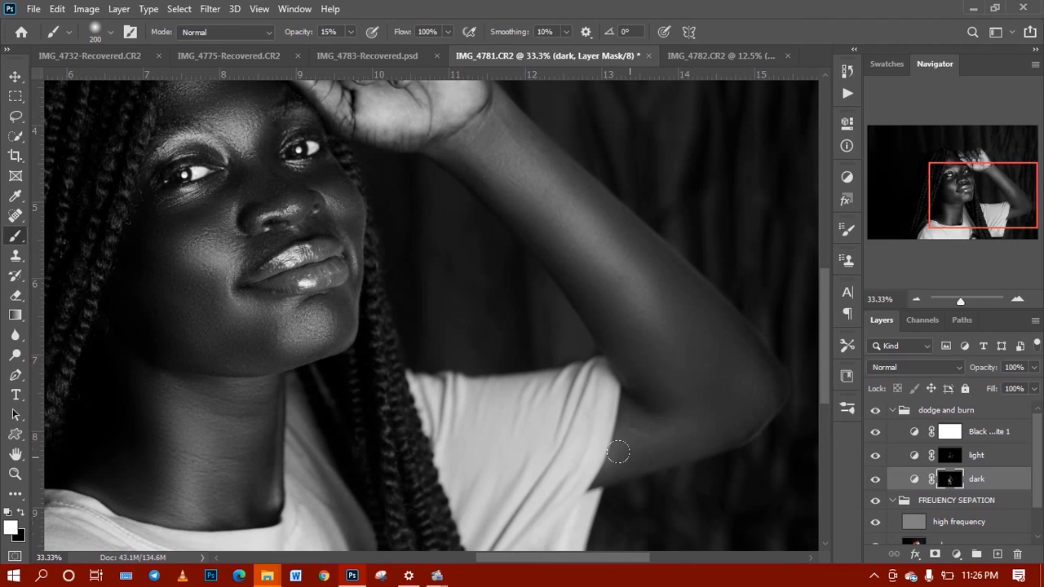
pyautogui.press(']')
pyautogui.moveTo(665, 254)
pyautogui.mouseDown()
pyautogui.moveTo(729, 373)
pyautogui.moveTo(559, 177)
pyautogui.moveTo(554, 191)
pyautogui.mouseUp()
pyautogui.press('[')
pyautogui.press(']')
pyautogui.press(']')
pyautogui.press(']')
# - Switch to the light layer's mask and brighten the highlights on the forearm and hand, starting with a 200 px brush
pyautogui.hotkey('alt', ']')
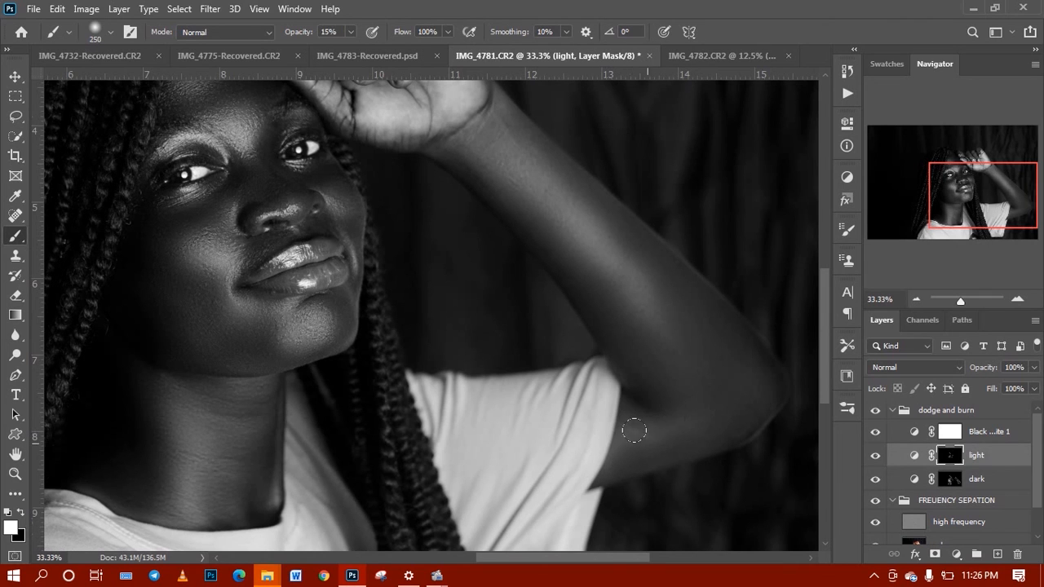
pyautogui.press('[')
pyautogui.moveTo(505, 155)
pyautogui.mouseDown()
pyautogui.moveTo(669, 354)
pyautogui.moveTo(531, 164)
pyautogui.mouseUp()
pyautogui.moveTo(963, 221); pyautogui.dragTo(962, 202)
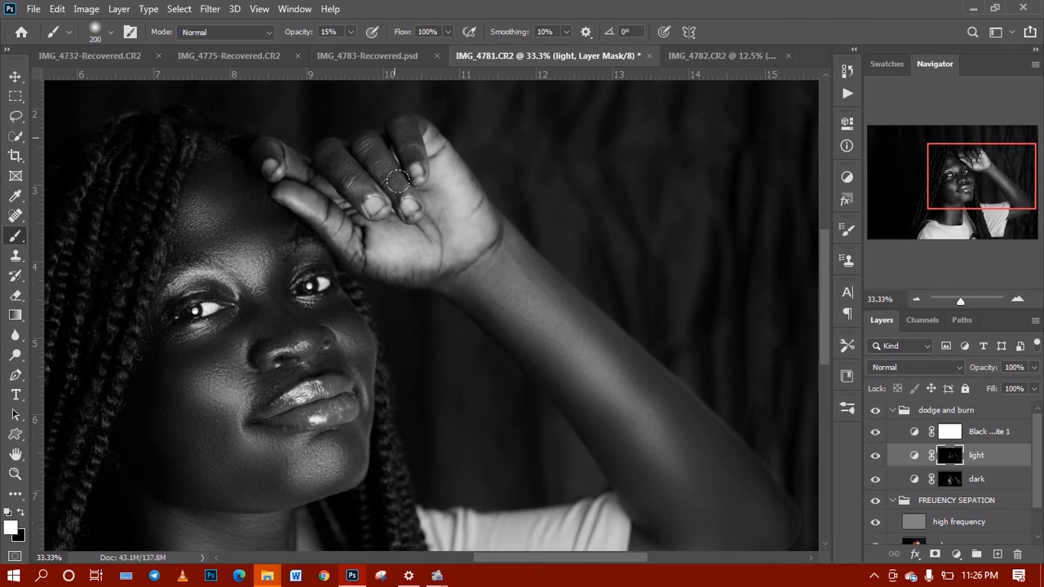
pyautogui.press('[')
pyautogui.press('[')
pyautogui.press('[')
pyautogui.press('[')
pyautogui.press('[')
pyautogui.press('[')
pyautogui.press('[')
# - Darken the remaining arm and hand shadows on the dark layer's mask with a 100 px brush, then fit the image to view
pyautogui.click(987, 480)
pyautogui.press(']')
pyautogui.press(']')
pyautogui.press(']')
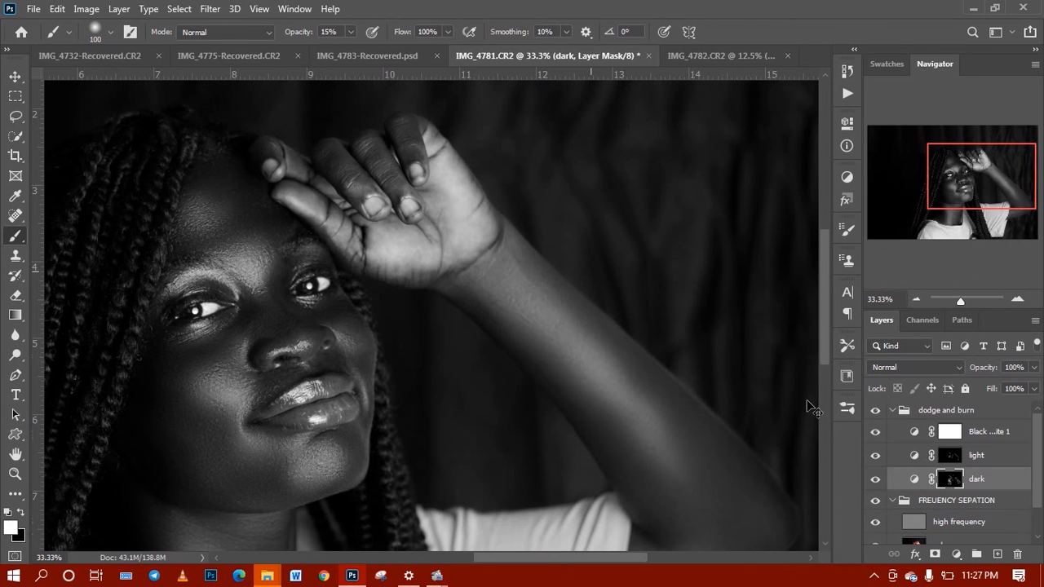
pyautogui.hotkey('ctrl', '0')
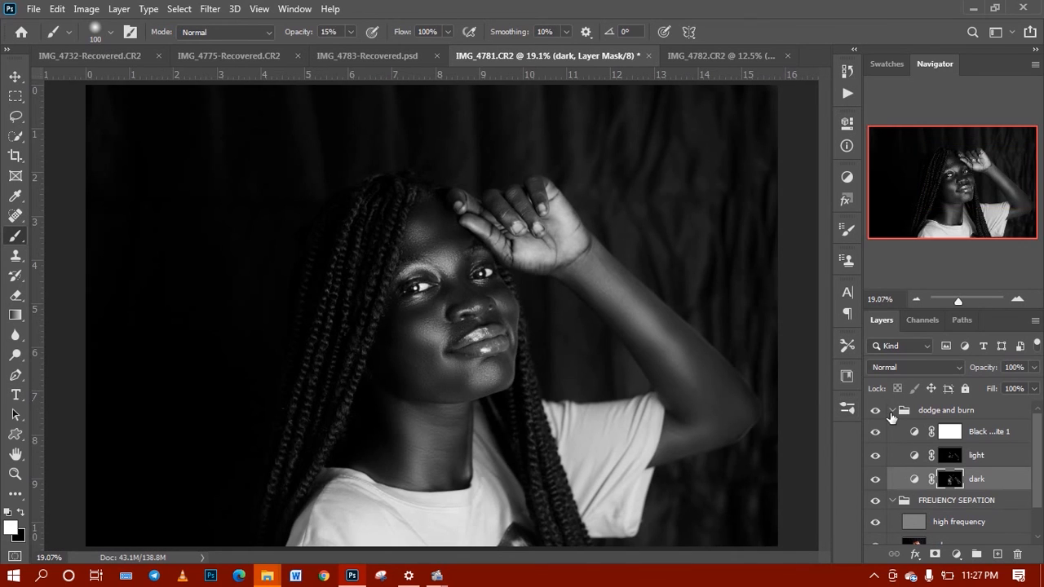
# - Hide the Black & White preview layer inside the dodge and burn group
pyautogui.click(891, 411)
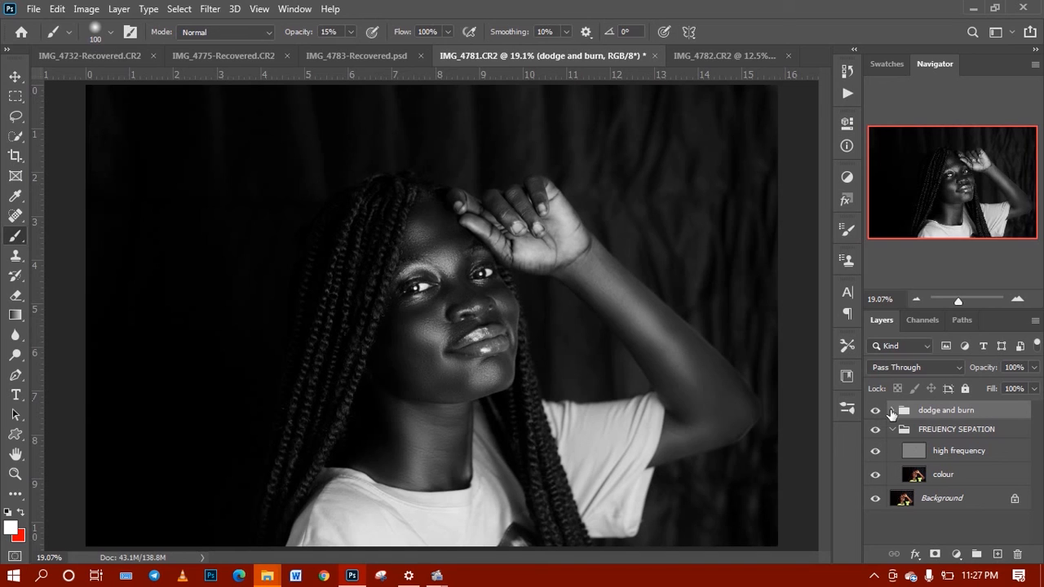
pyautogui.click(891, 411)
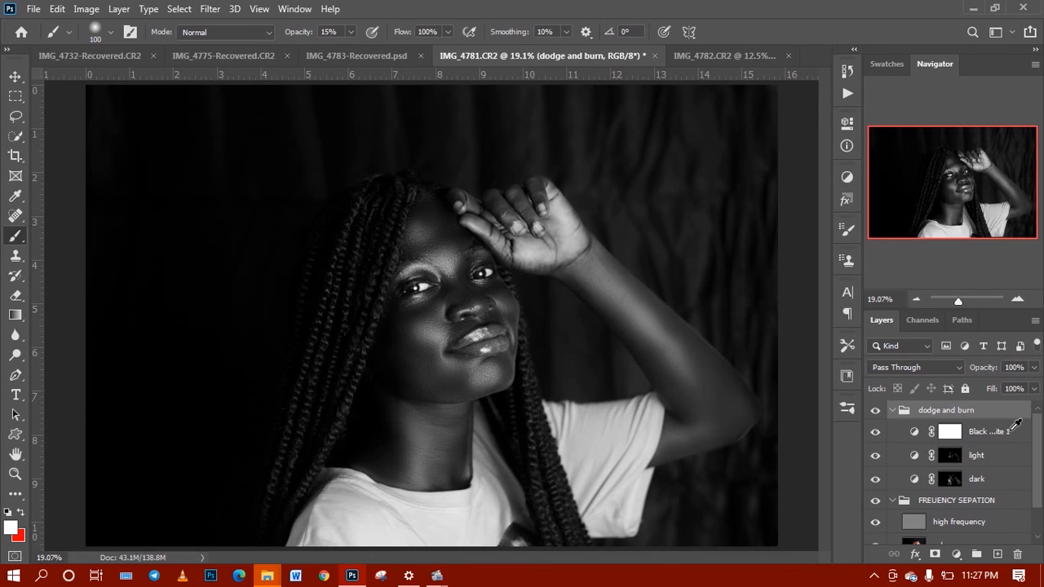
pyautogui.click(901, 434)
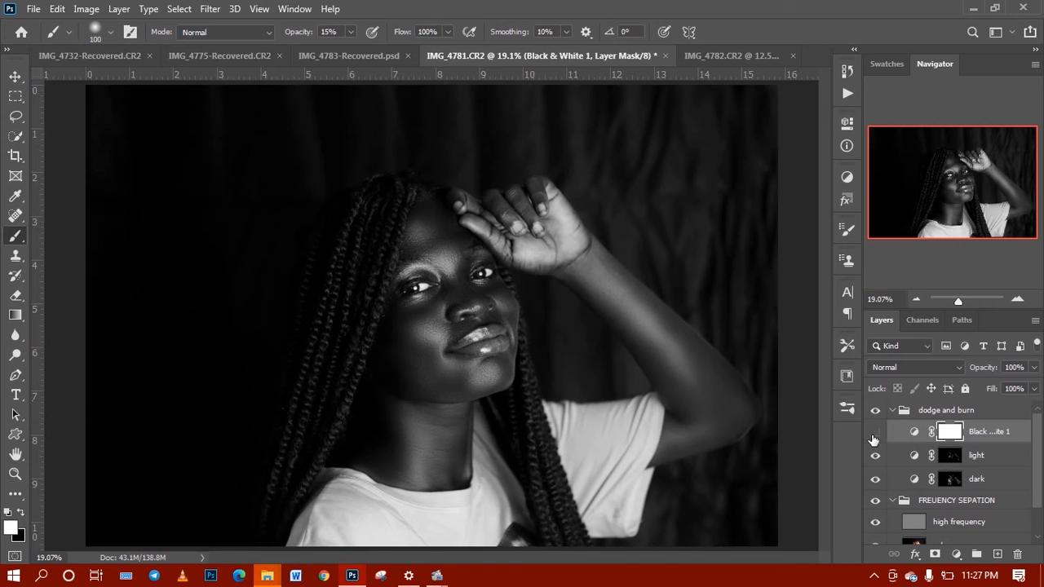
pyautogui.click(872, 439)
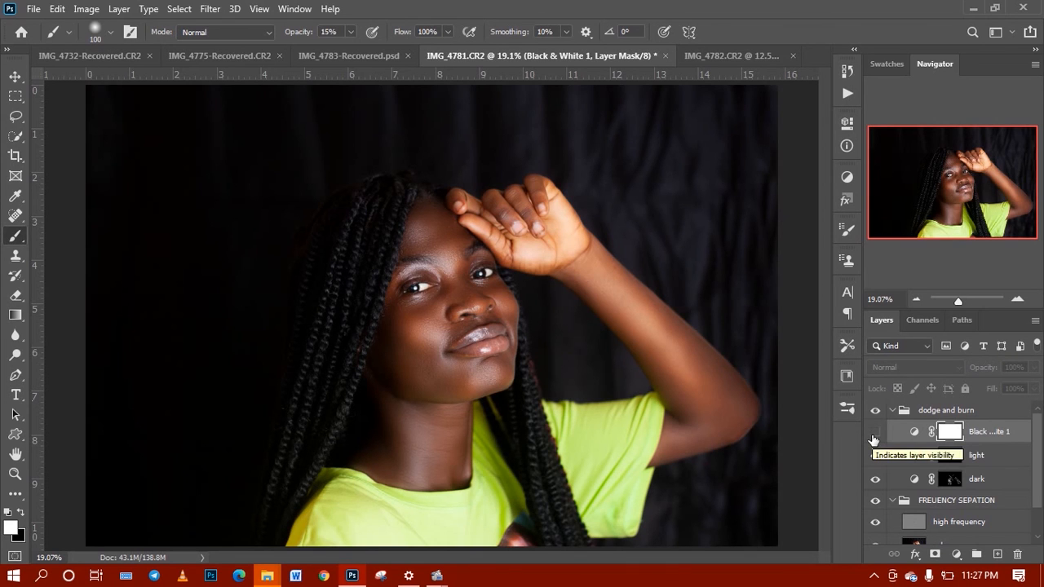
# - Compare the portrait with and without the dodge and burn group, then collapse both layer groups
pyautogui.click(877, 412)
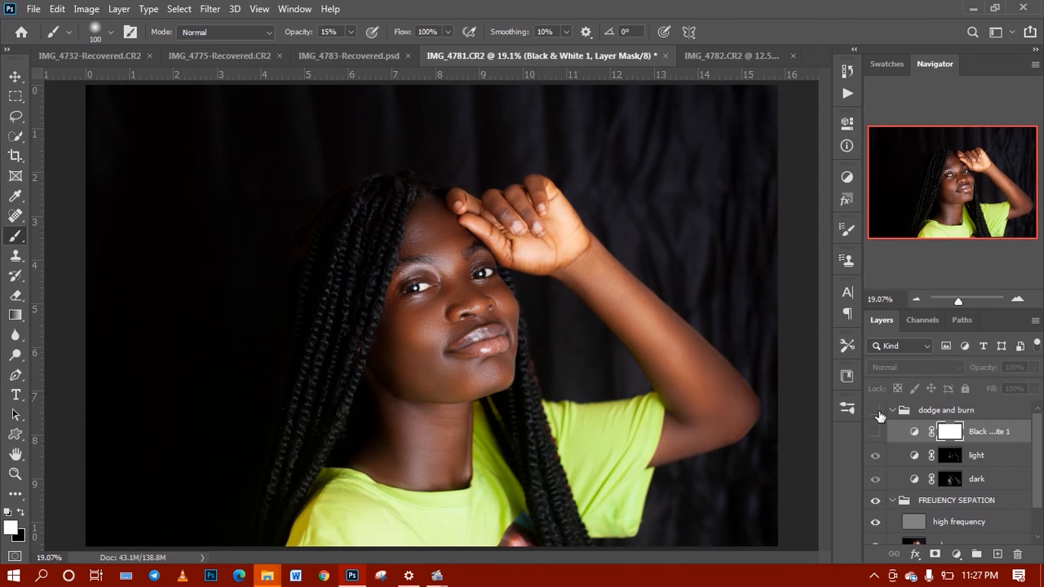
pyautogui.click(877, 412)
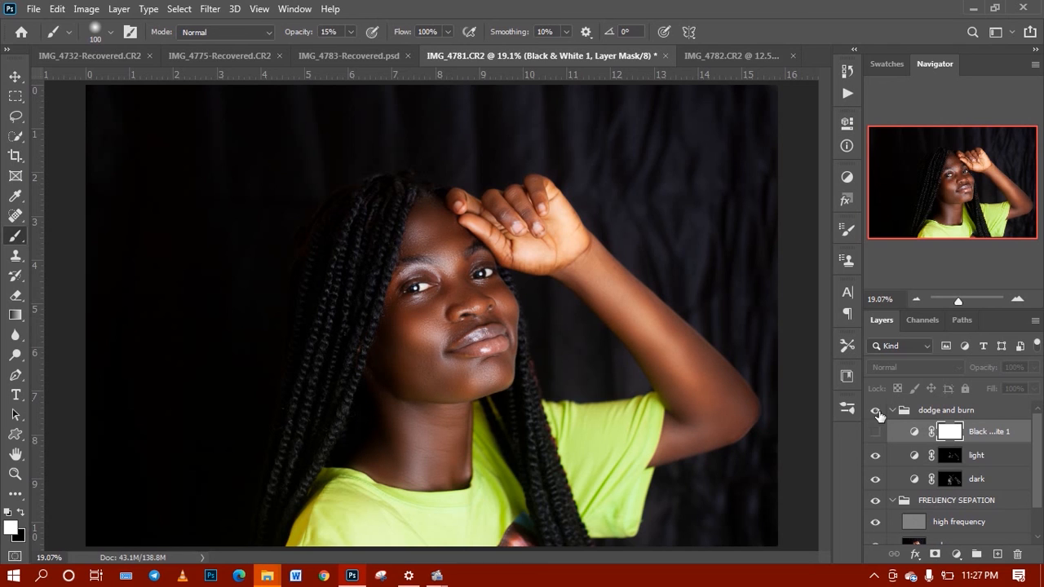
pyautogui.click(878, 413)
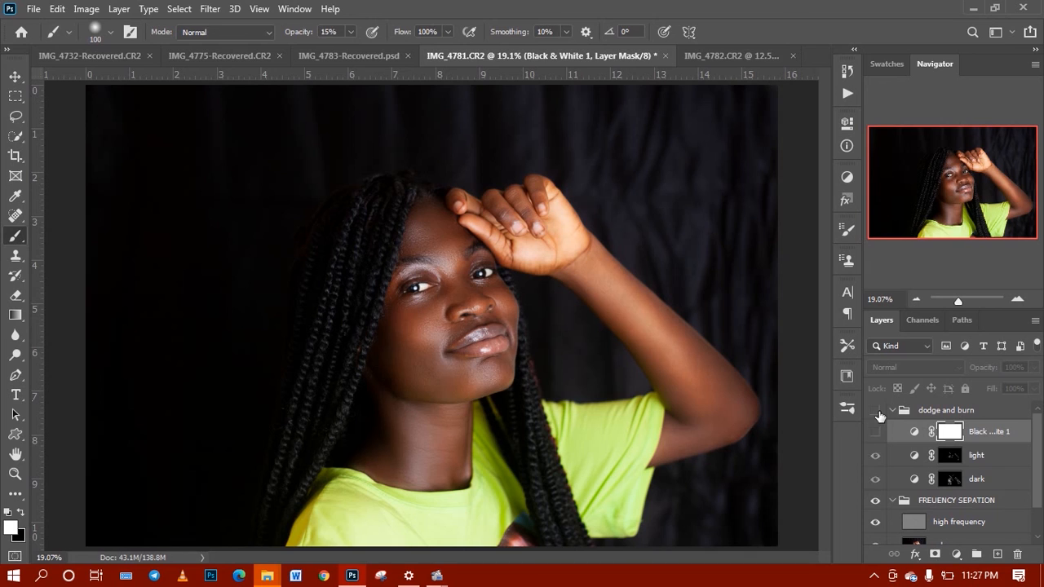
pyautogui.click(878, 412)
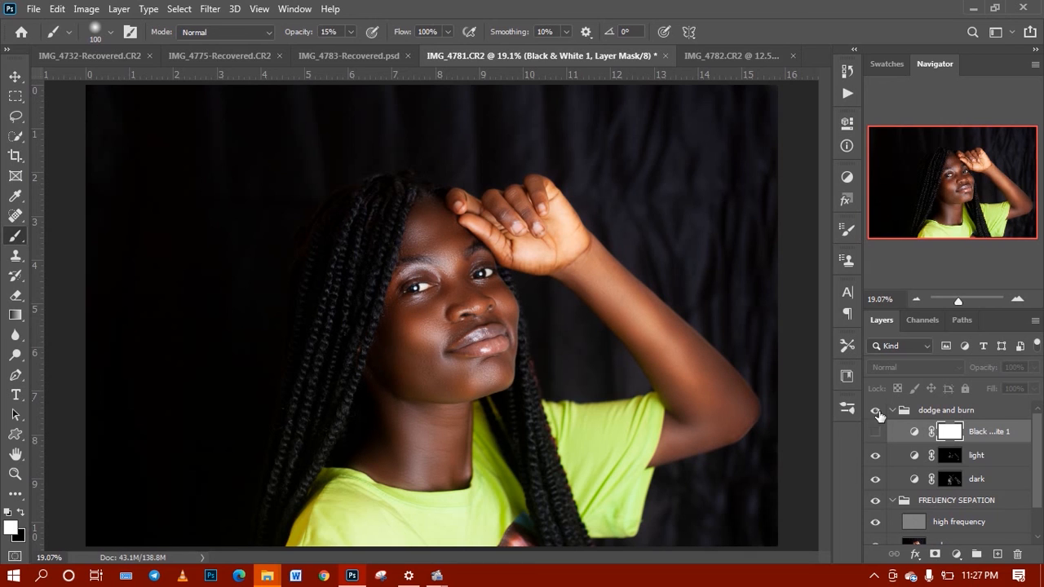
pyautogui.click(877, 413)
pyautogui.click(877, 413)
pyautogui.click(892, 411)
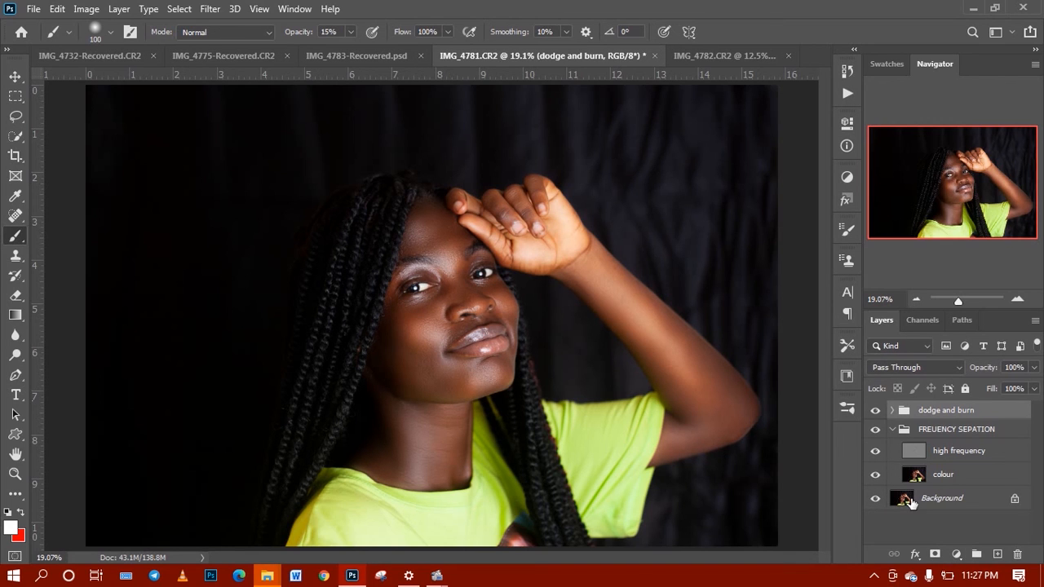
pyautogui.click(893, 429)
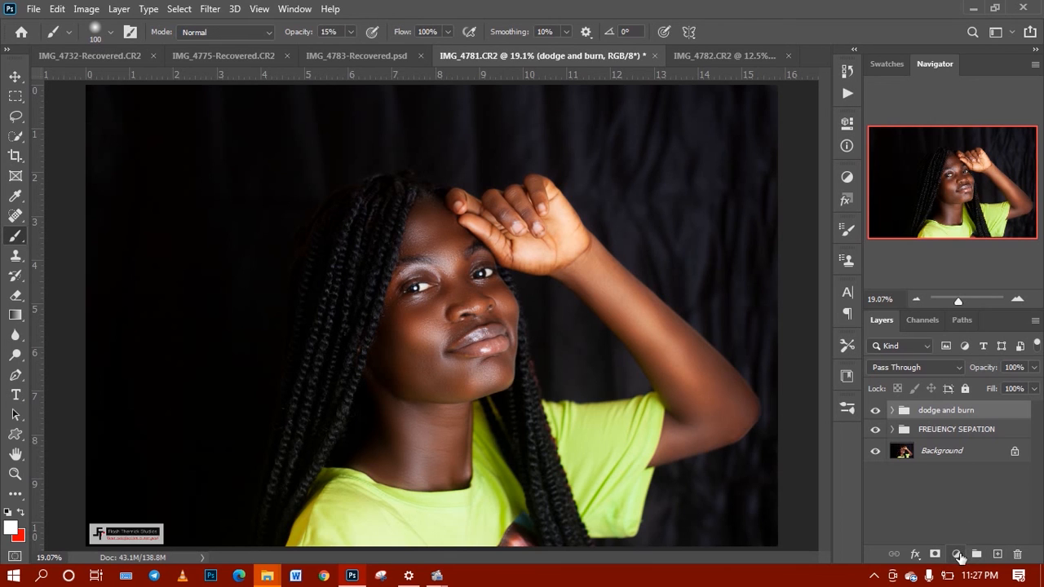
pyautogui.click(957, 554)
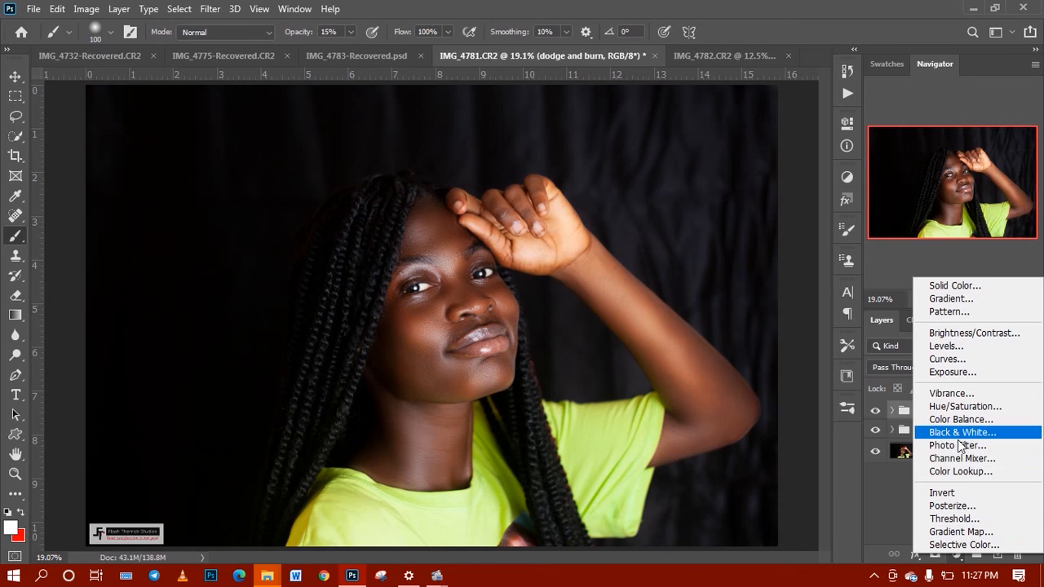
pyautogui.click(960, 471)
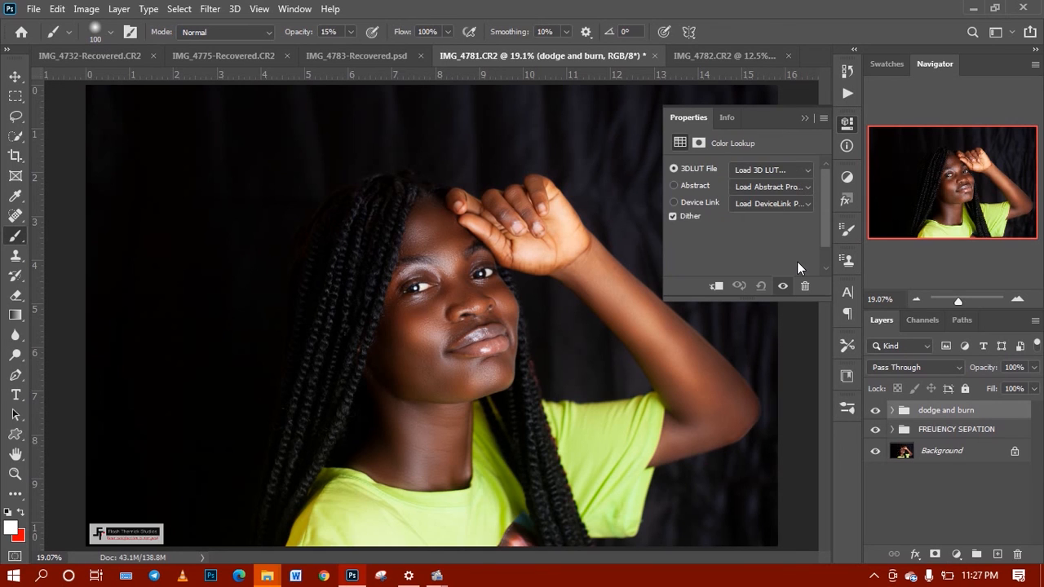
pyautogui.click(807, 173)
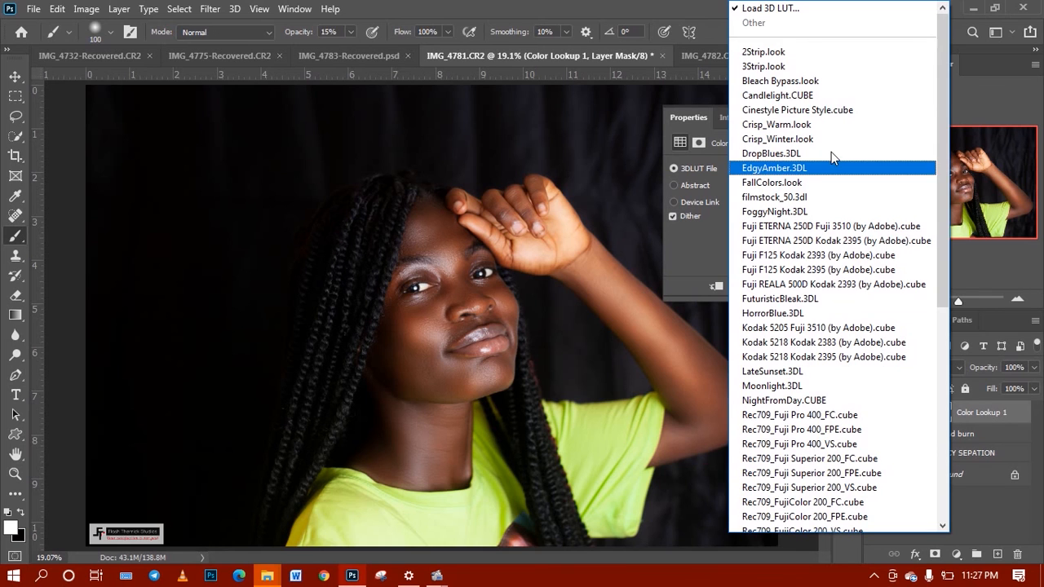
pyautogui.moveTo(943, 122); pyautogui.dragTo(934, 342)
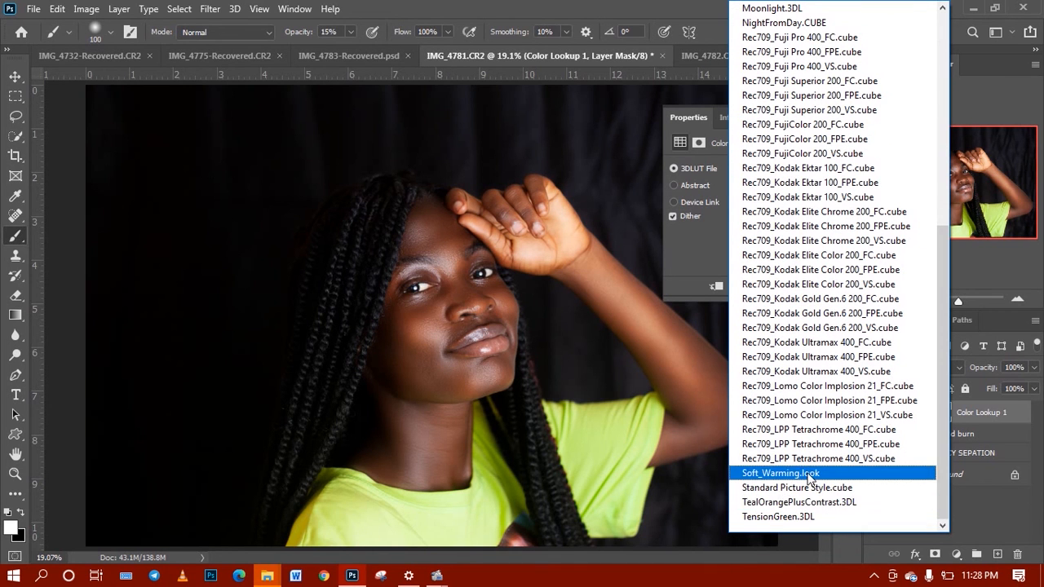
pyautogui.click(670, 274)
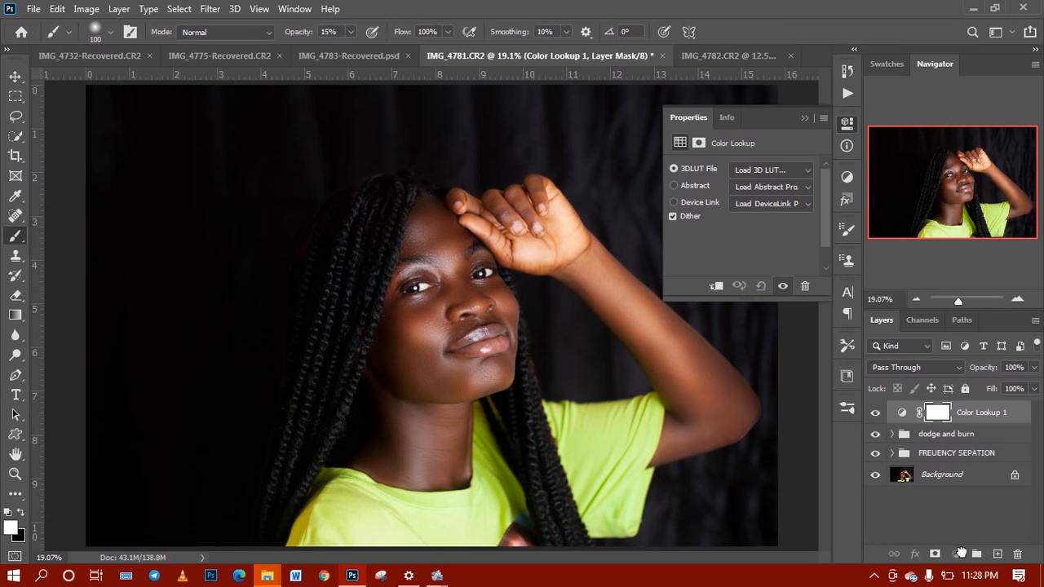
pyautogui.press('Delete')
# - Add a Selective Color adjustment layer above the groups and set its Reds to Cyan +51% and Magenta +38%
pyautogui.click(957, 553)
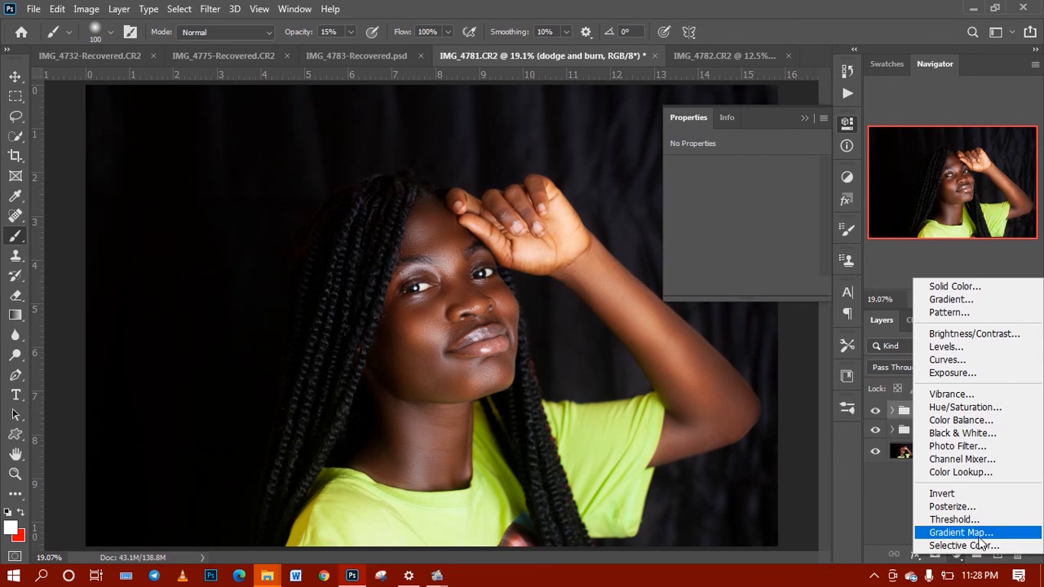
pyautogui.click(963, 544)
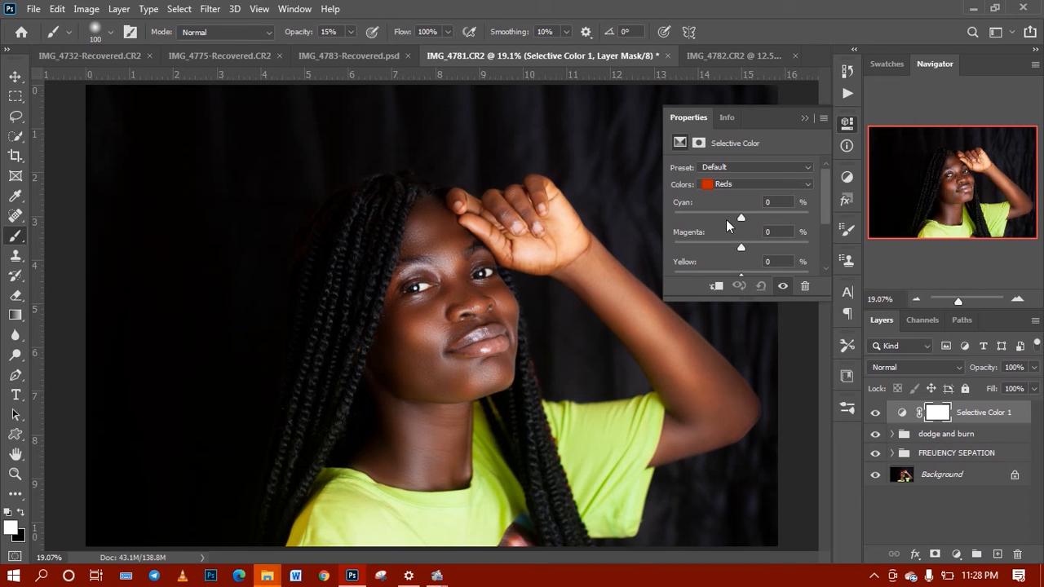
pyautogui.moveTo(739, 216); pyautogui.dragTo(685, 233)
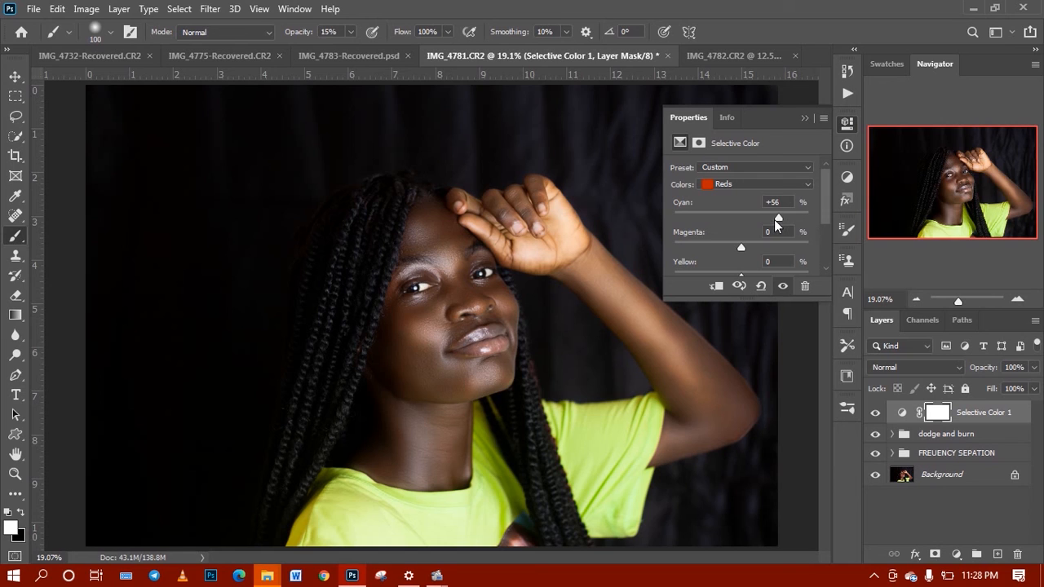
pyautogui.moveTo(774, 219); pyautogui.dragTo(782, 222)
pyautogui.moveTo(713, 222); pyautogui.dragTo(776, 216)
pyautogui.moveTo(767, 243); pyautogui.dragTo(768, 242)
# - Try stronger values in the Reds of the Selective Color layer, with Yellow at +73% and Black at +81%
pyautogui.moveTo(820, 207); pyautogui.dragTo(819, 225)
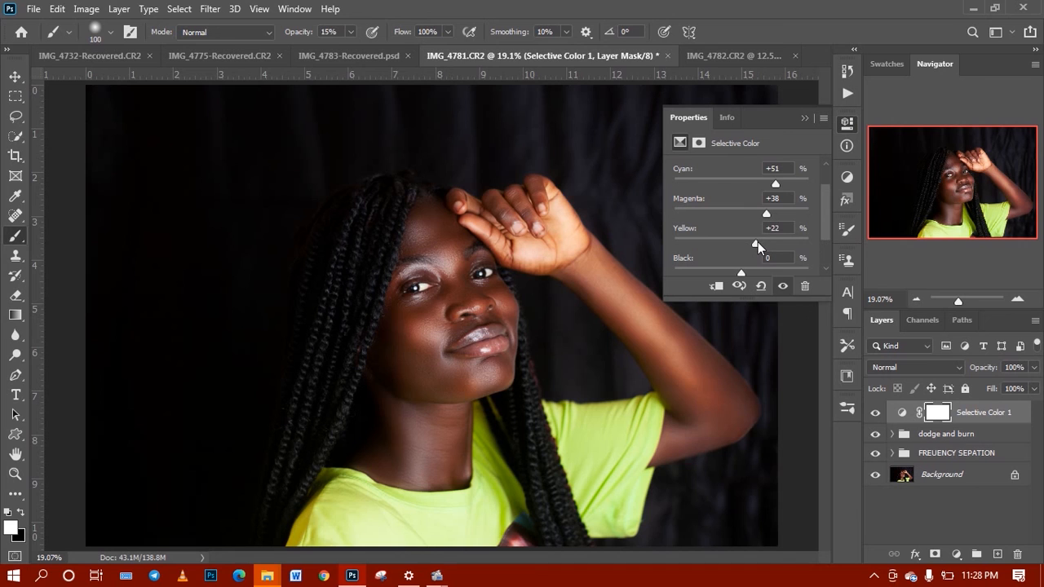
pyautogui.click(684, 239)
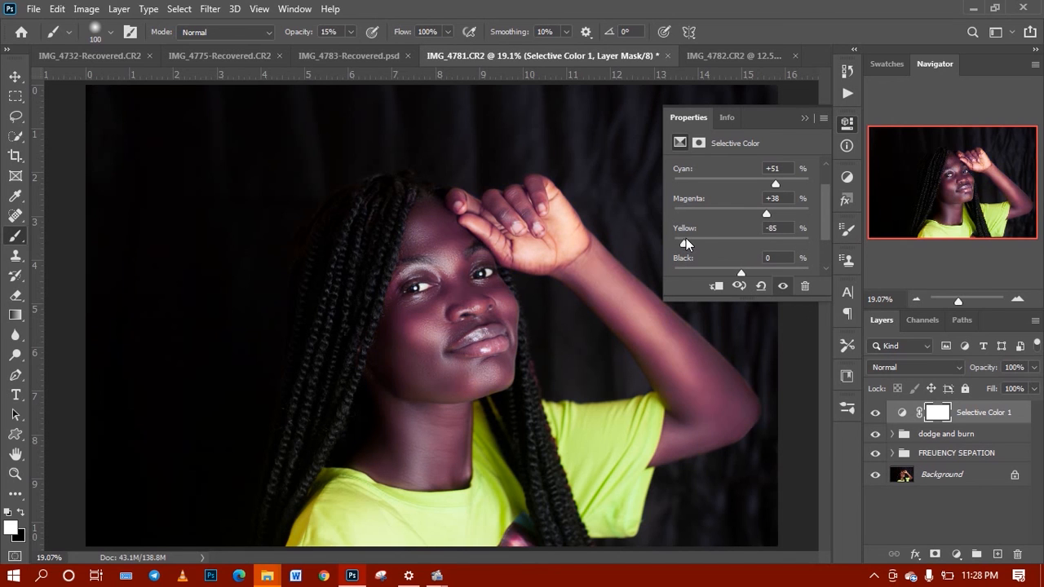
pyautogui.moveTo(686, 239); pyautogui.dragTo(790, 239)
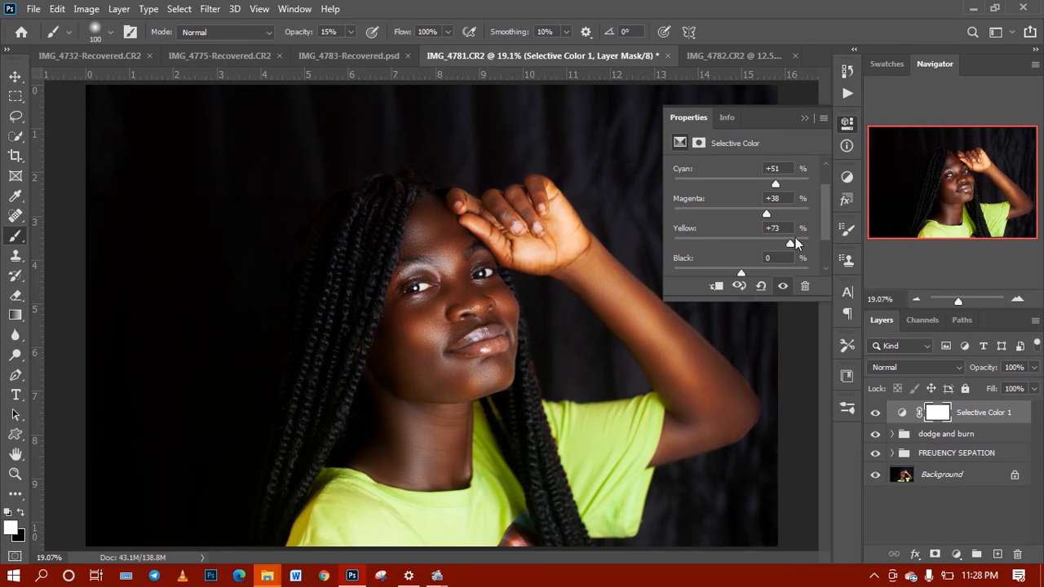
pyautogui.moveTo(740, 272); pyautogui.dragTo(725, 272)
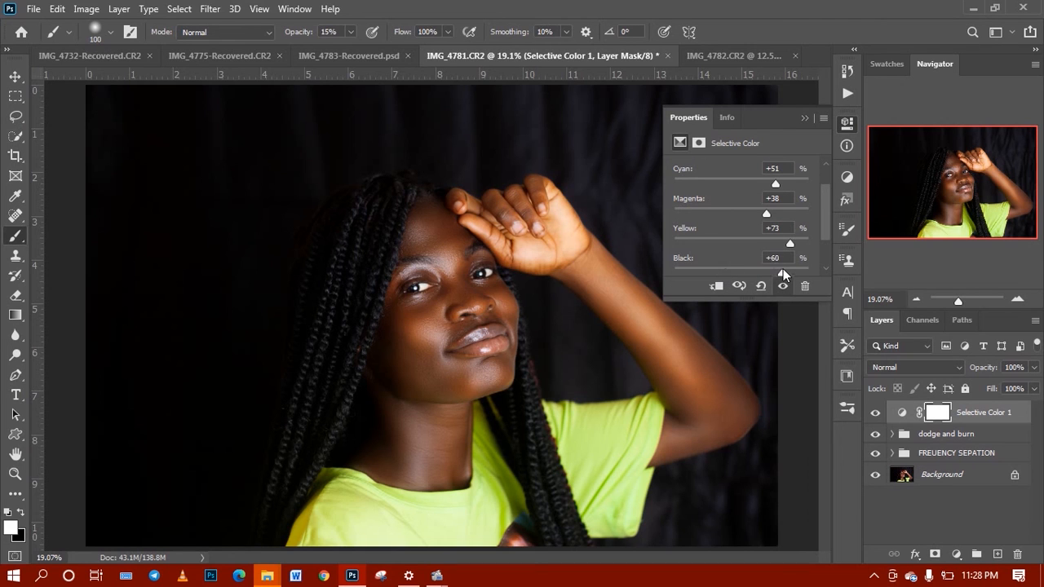
pyautogui.click(690, 270)
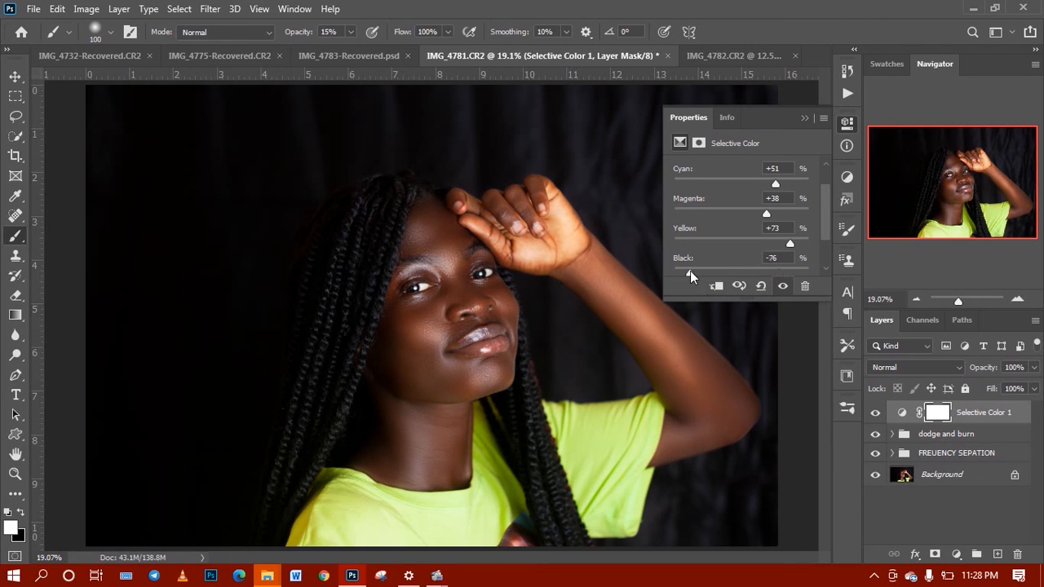
pyautogui.click(785, 271)
pyautogui.moveTo(825, 228); pyautogui.dragTo(830, 206)
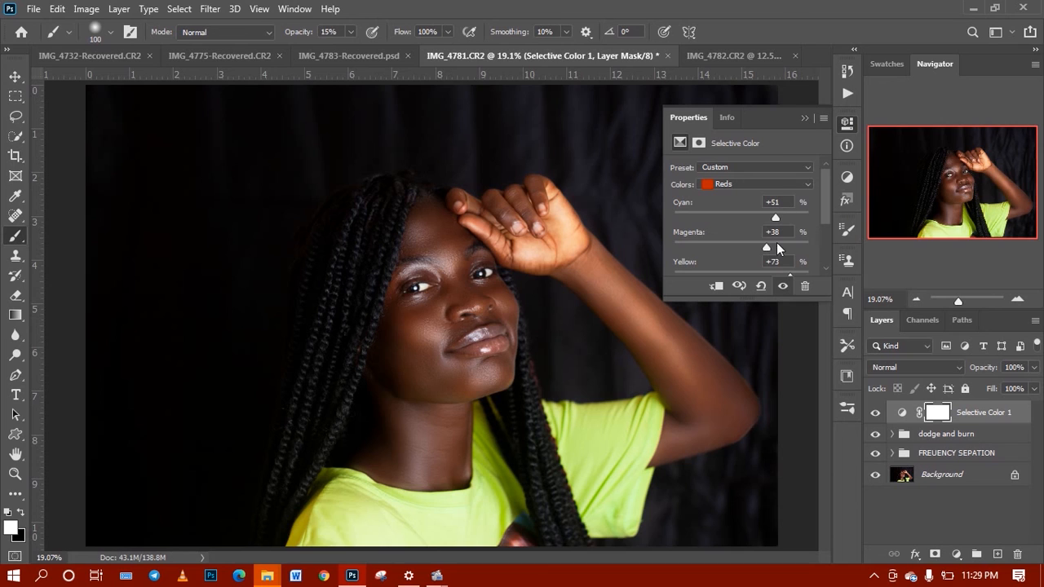
pyautogui.click(762, 183)
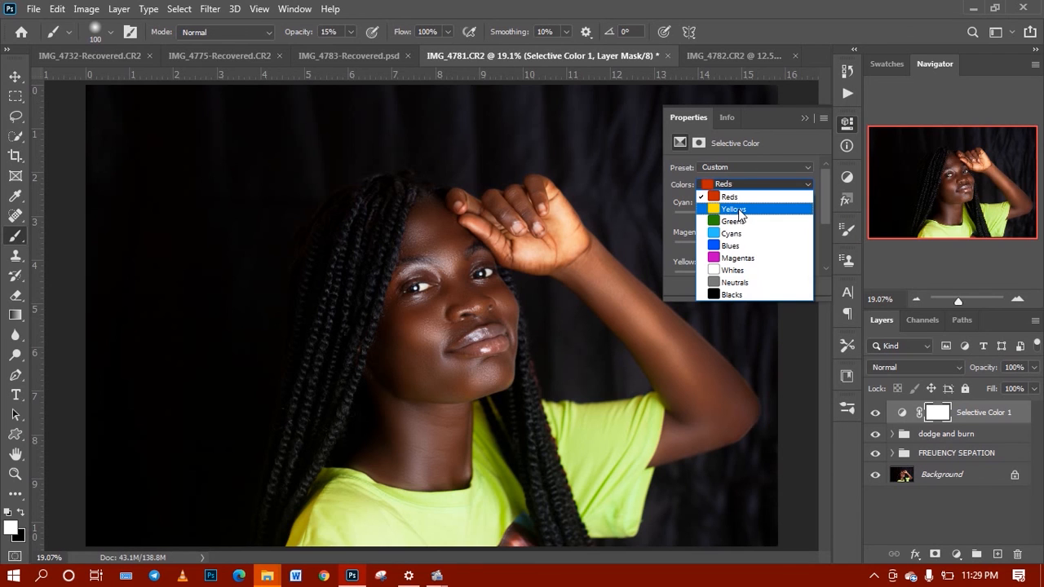
pyautogui.click(743, 207)
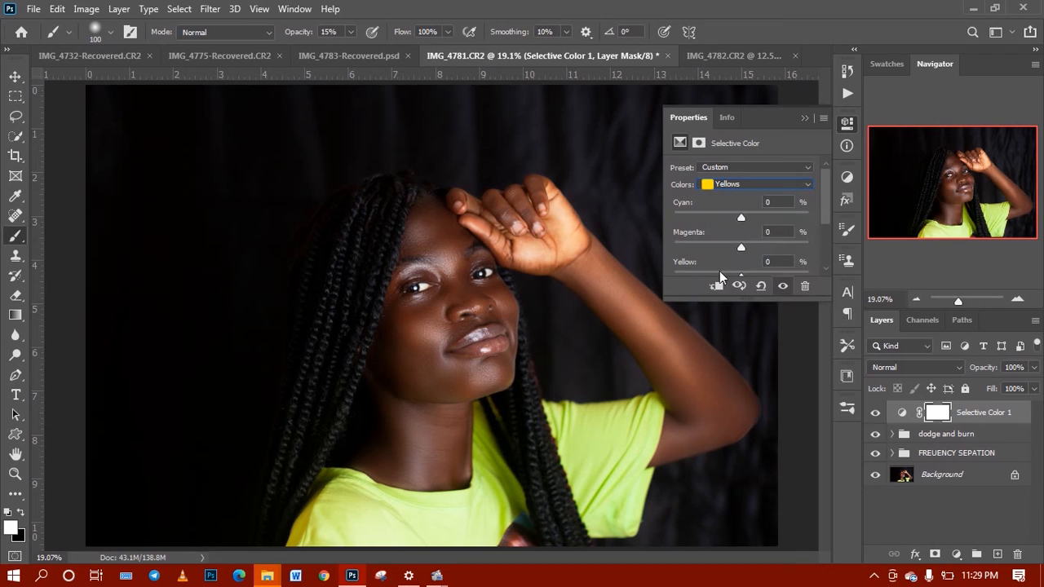
pyautogui.click(718, 271)
pyautogui.click(781, 262)
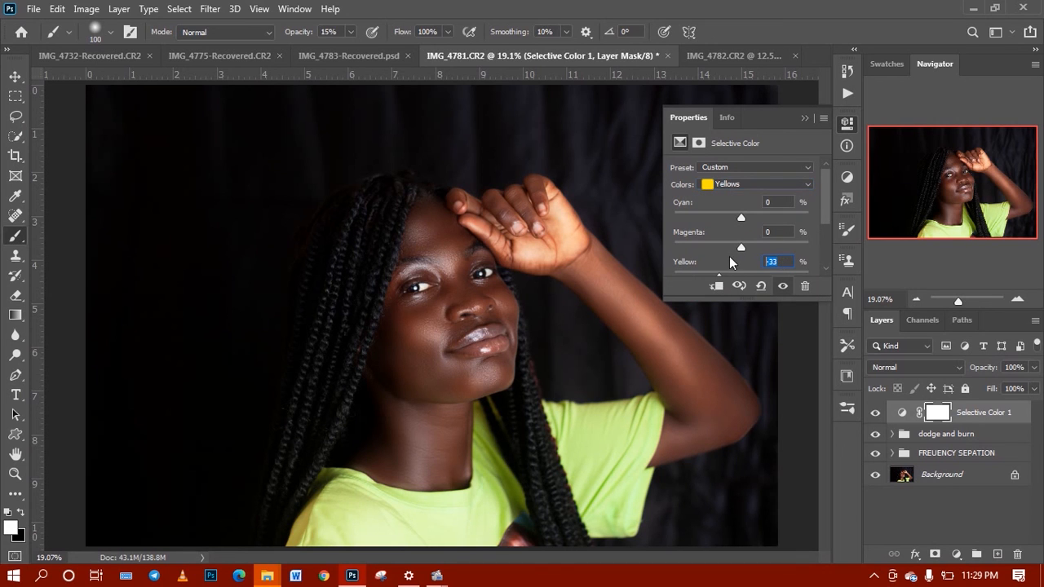
pyautogui.write('00')
pyautogui.press('BackSpace')
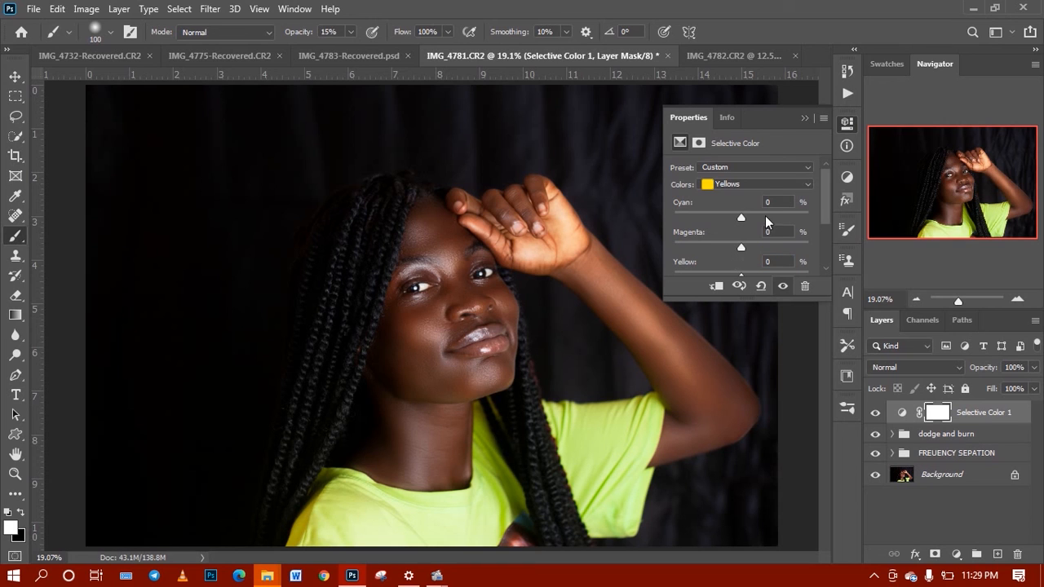
# - Readjust the Reds in the Selective Color layer to Cyan +82%, Magenta -5%, Yellow -6% and Black +52%
pyautogui.click(762, 184)
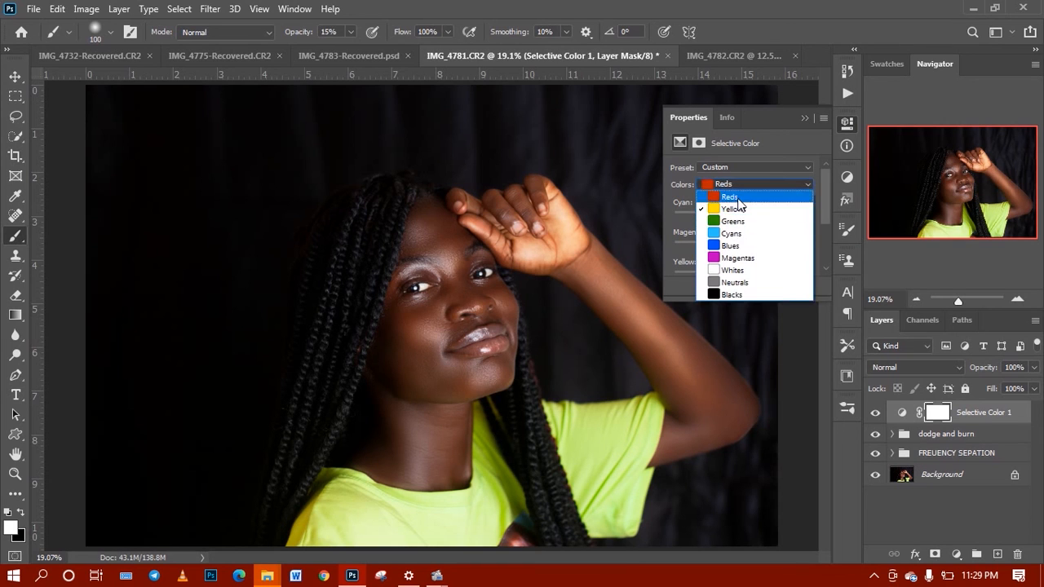
pyautogui.click(729, 179)
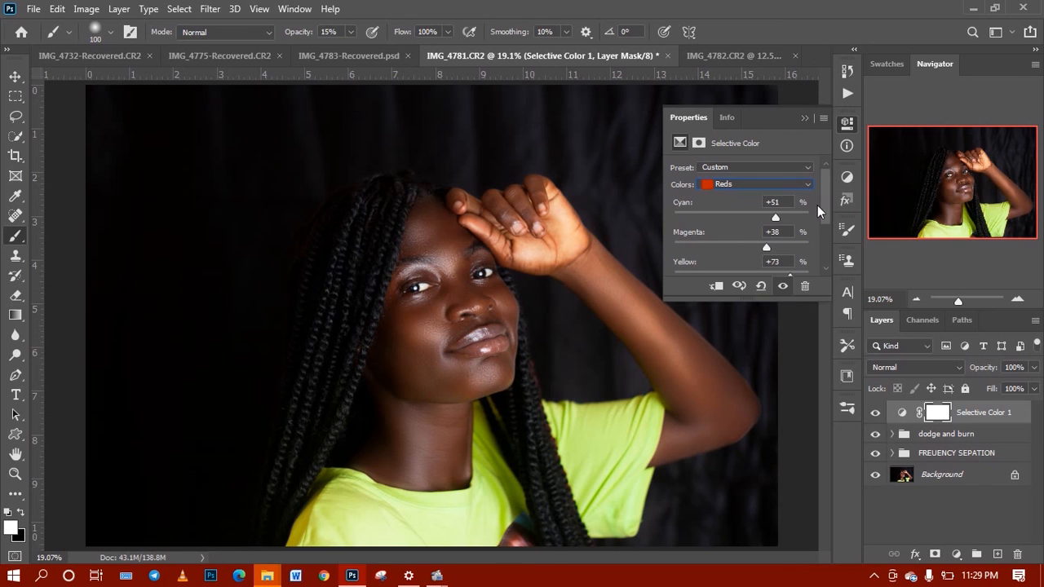
pyautogui.scroll(-2, 823, 218)
pyautogui.moveTo(728, 213); pyautogui.dragTo(738, 212)
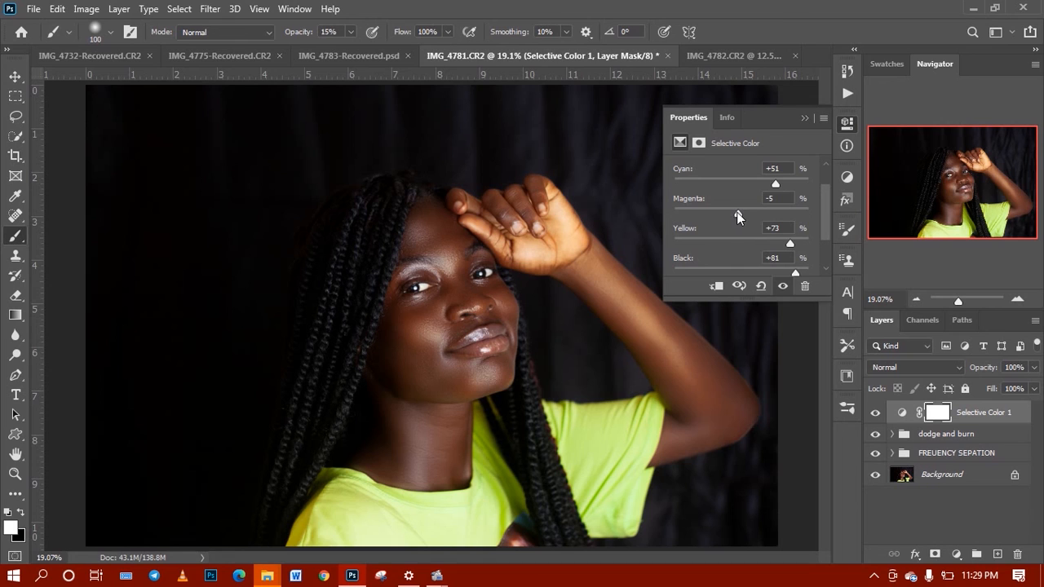
pyautogui.click(738, 268)
pyautogui.click(740, 242)
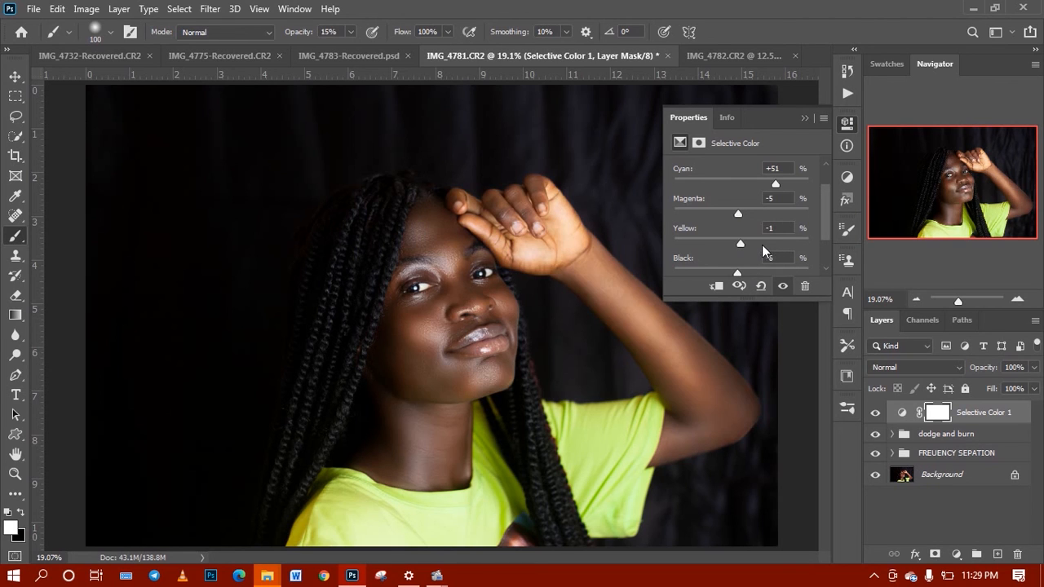
pyautogui.click(782, 241)
pyautogui.click(777, 270)
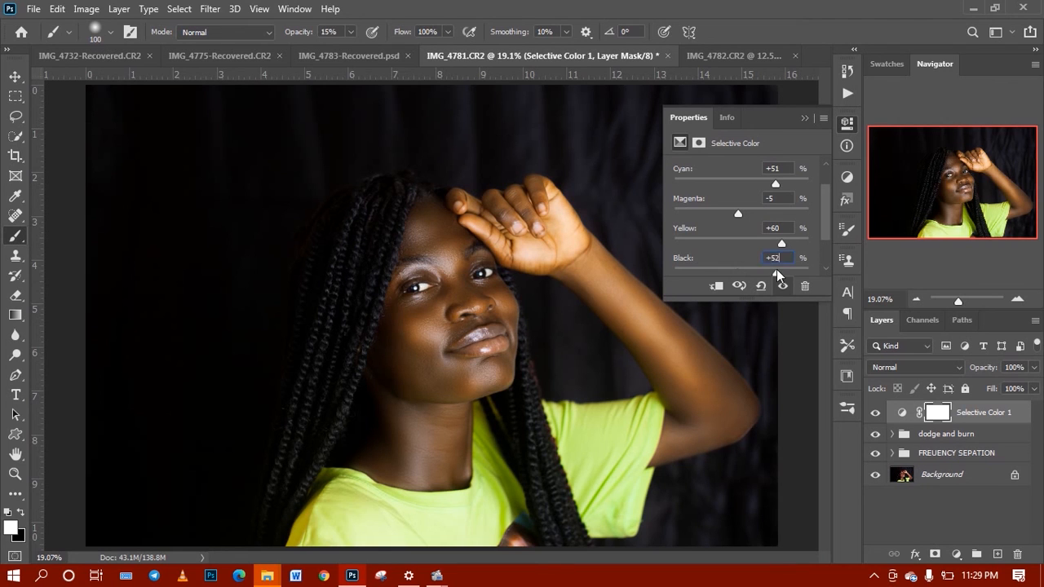
pyautogui.click(738, 242)
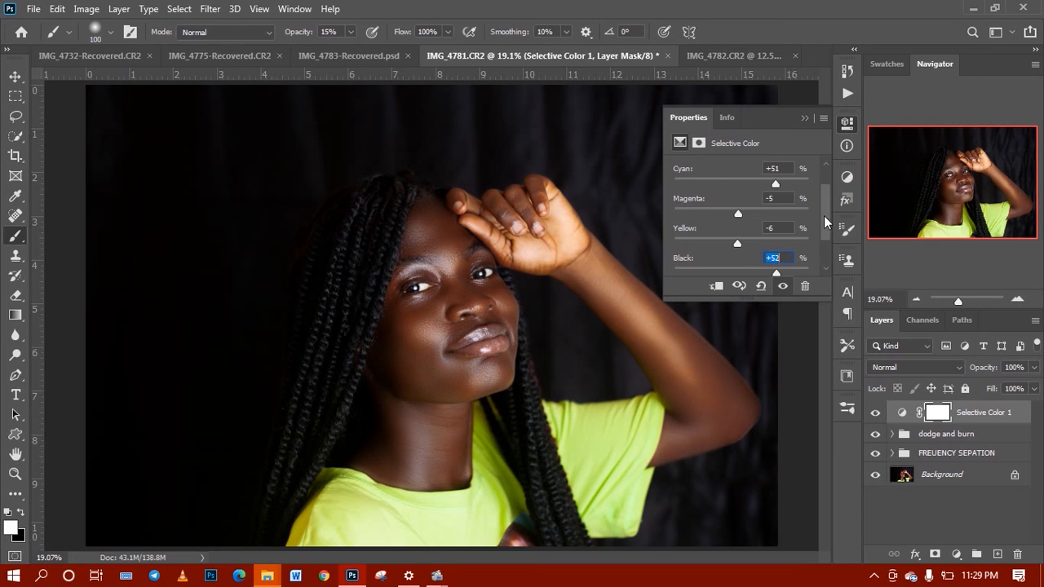
pyautogui.scroll(3, 823, 215)
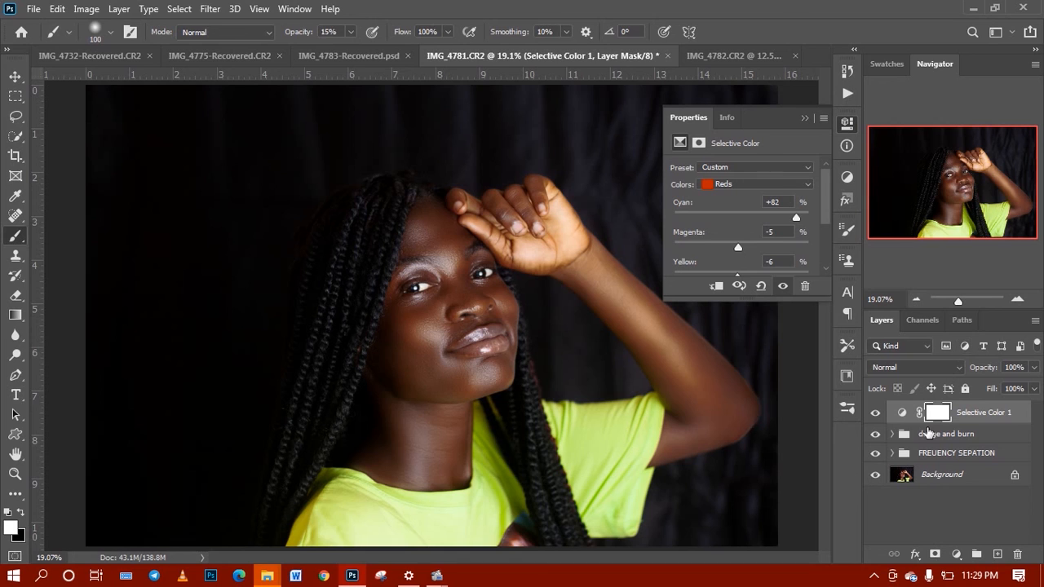
pyautogui.click(957, 556)
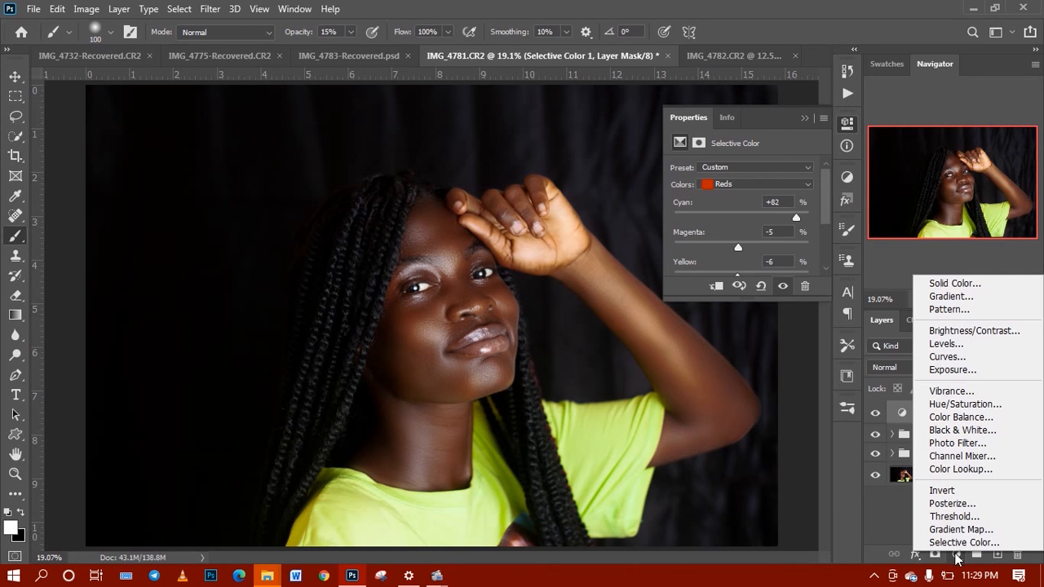
pyautogui.click(969, 472)
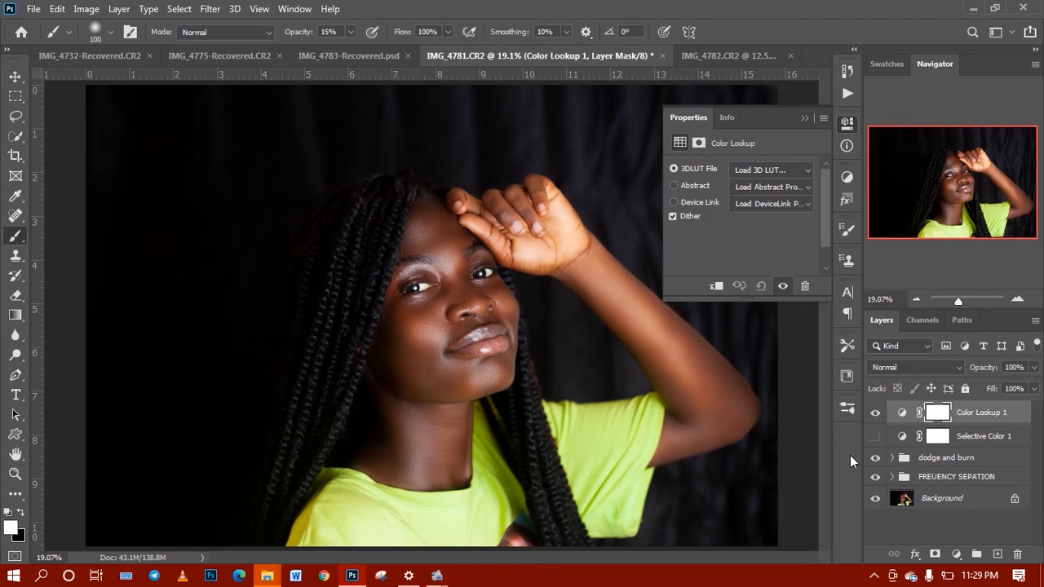
pyautogui.click(875, 441)
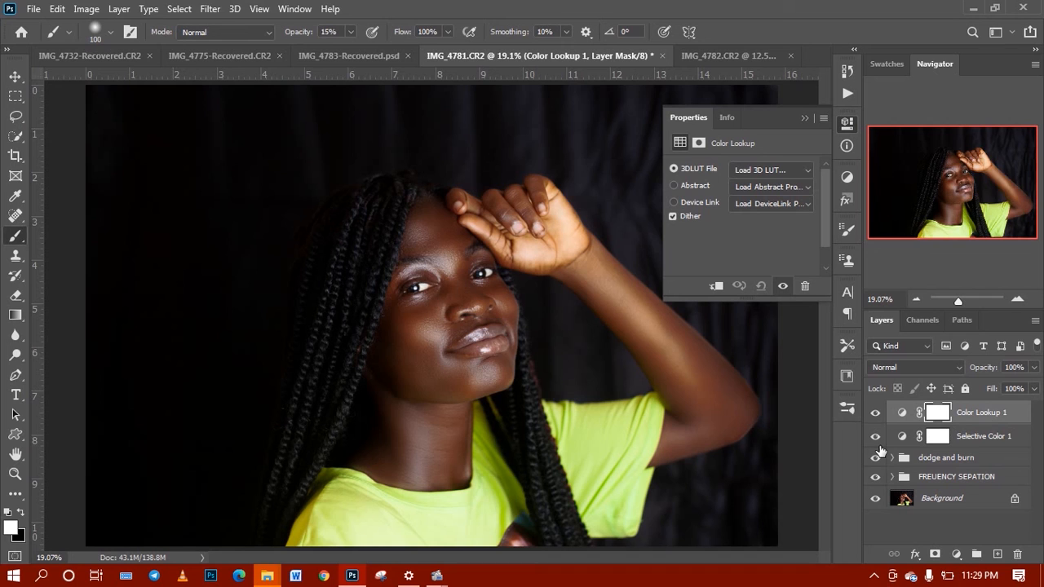
pyautogui.click(877, 442)
pyautogui.click(876, 436)
pyautogui.moveTo(970, 416); pyautogui.dragTo(1017, 554)
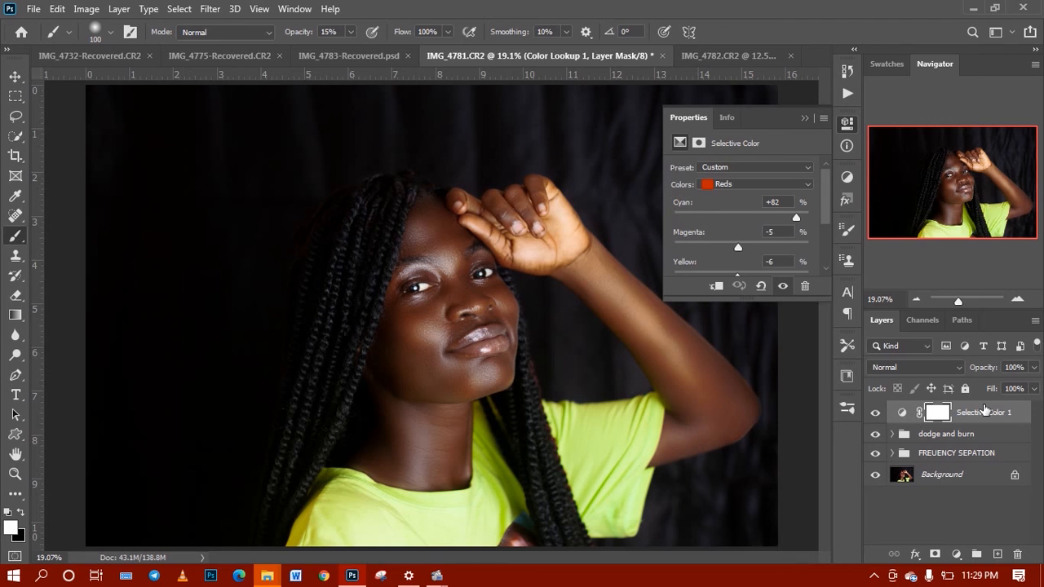
# - Hide the Selective Color settings and examine the graded skin around the eyes and nose up close, ending with the whole portrait in view
pyautogui.click(805, 118)
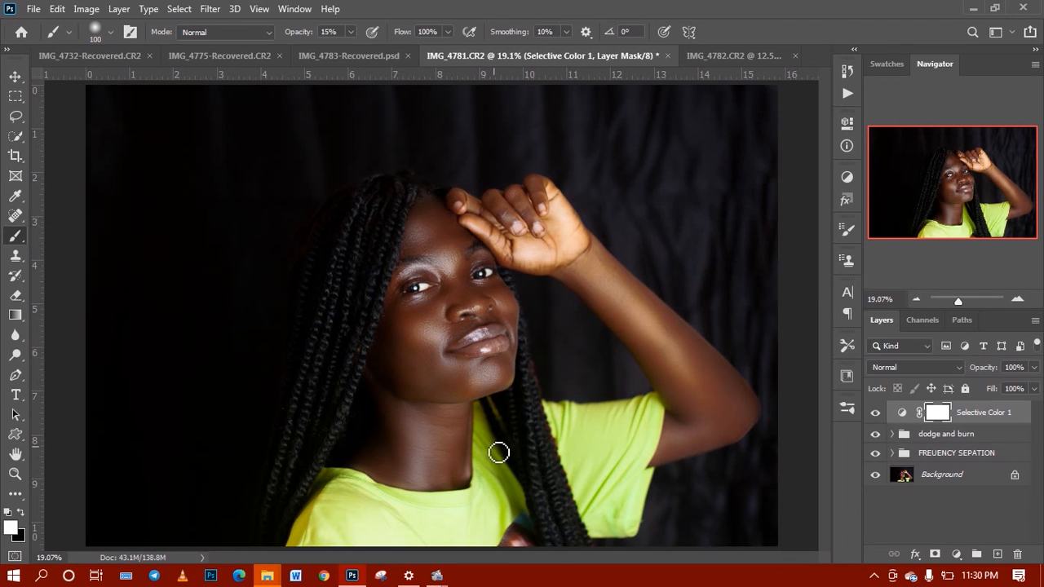
pyautogui.press('z')
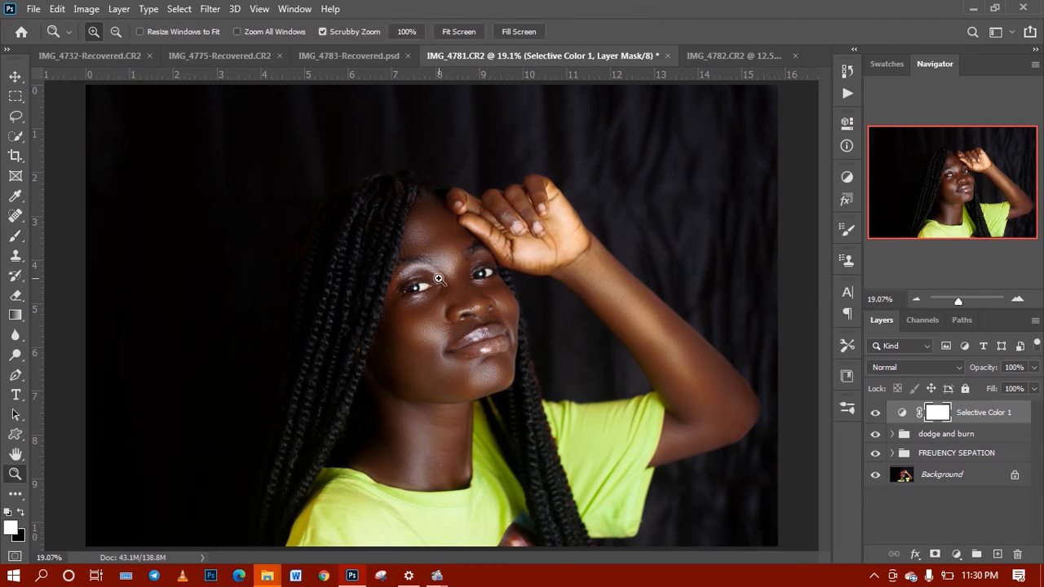
pyautogui.click(438, 269)
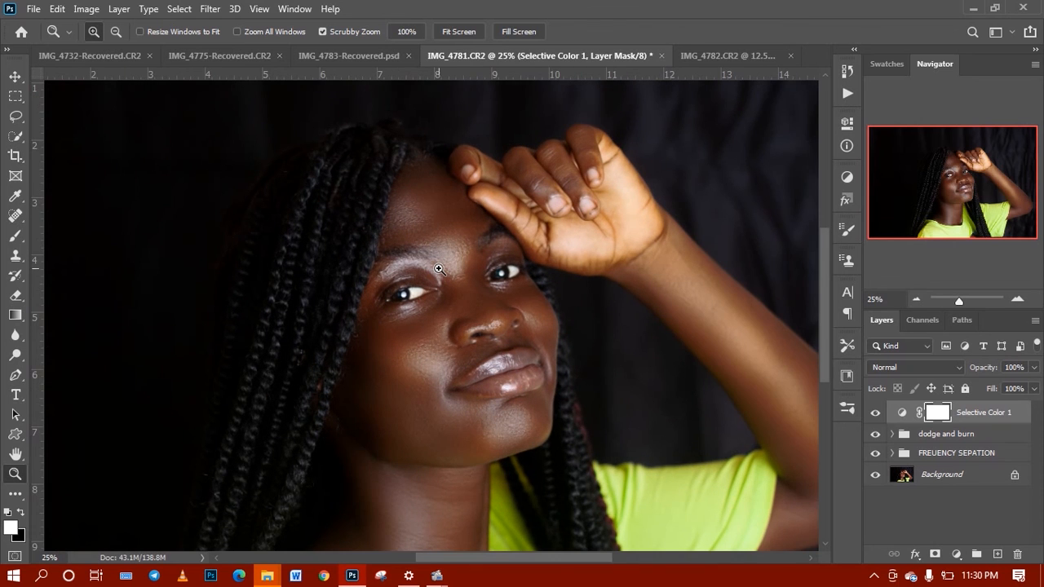
pyautogui.click(438, 269)
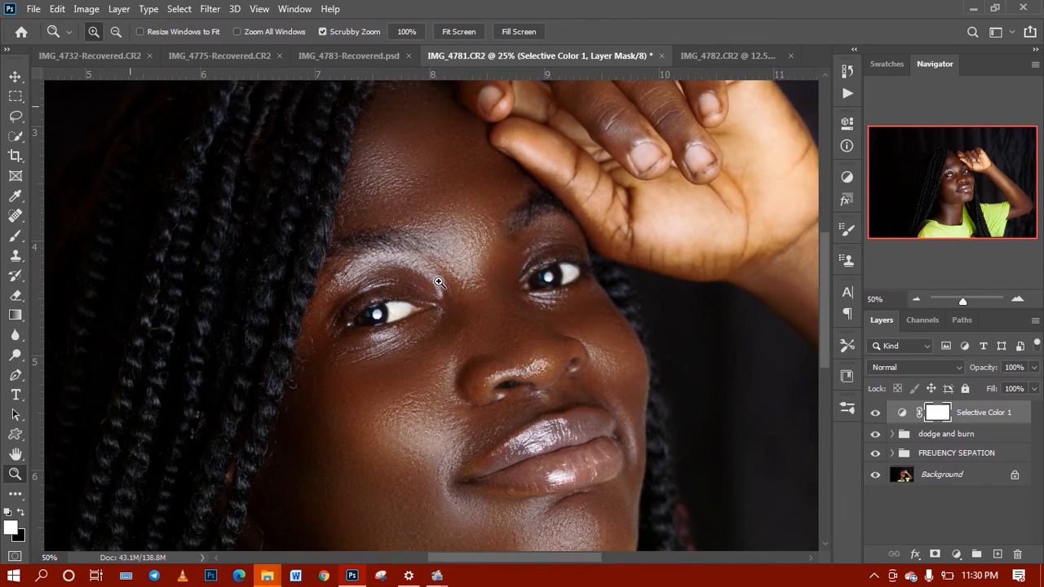
pyautogui.click(438, 281)
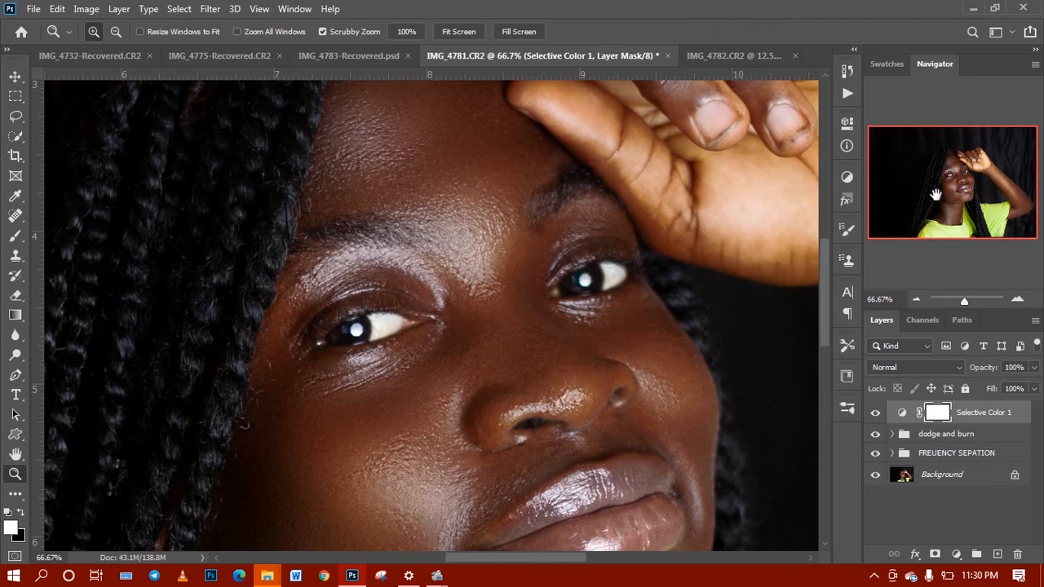
pyautogui.hotkey('ctrl', '0')
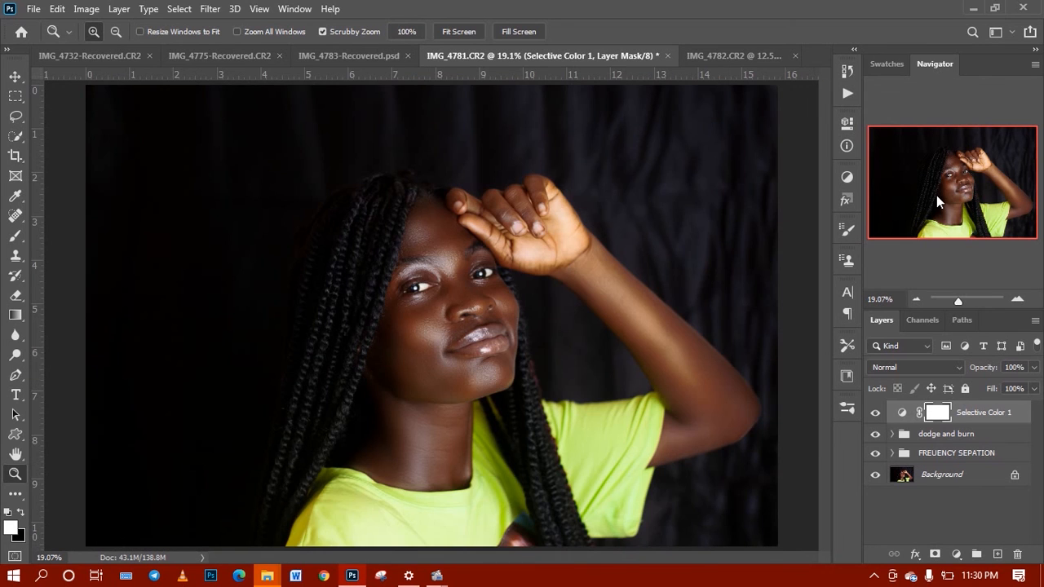